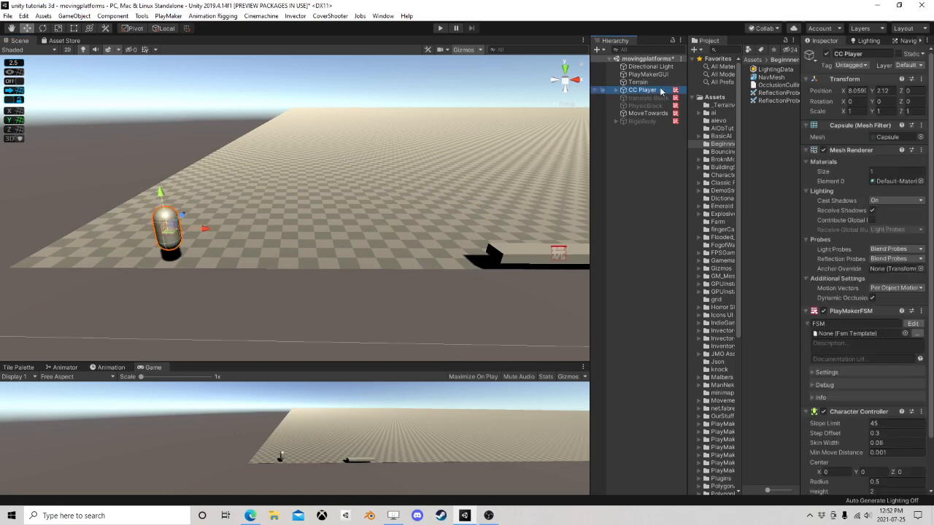
# Open the CC Player's FSM and review State 1's Get Axis Vector, Set Vector3 XYZ, Get Key Down and Controller Simple Move actions
pyautogui.scroll(-3, 883, 259)
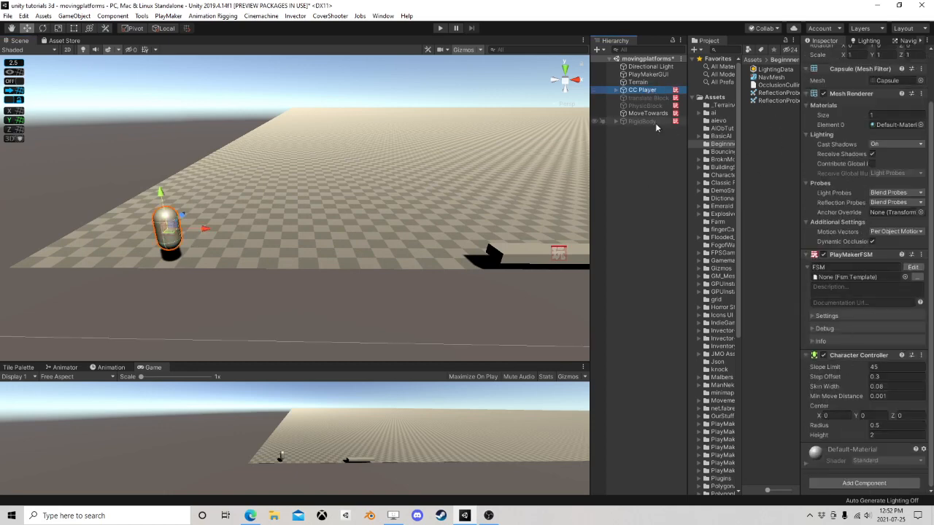
pyautogui.click(913, 268)
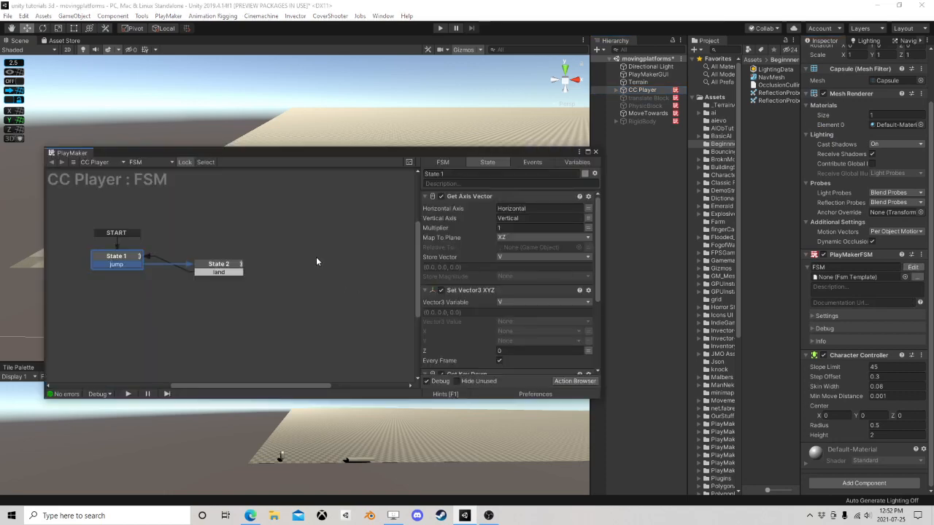
pyautogui.moveTo(201, 230); pyautogui.dragTo(282, 212, button='middle')
pyautogui.click(486, 198)
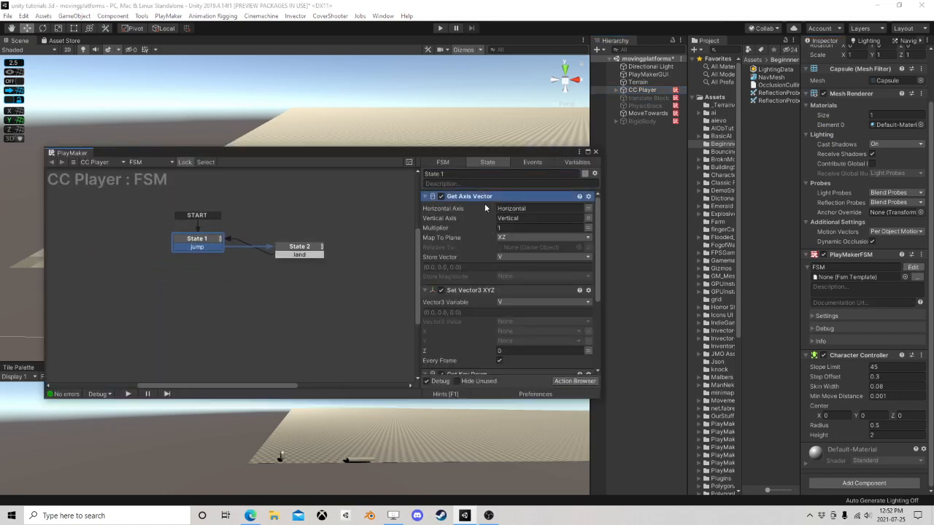
pyautogui.scroll(-2, 490, 236)
pyautogui.click(492, 233)
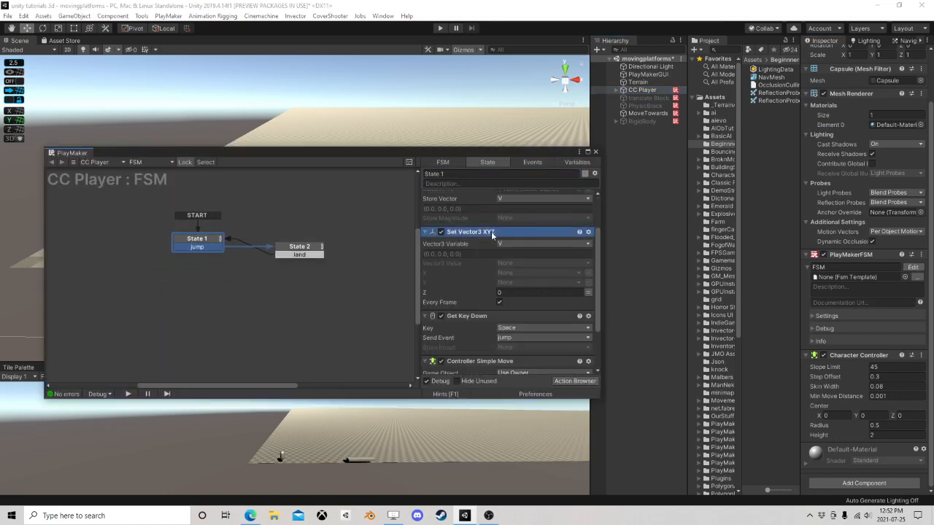
pyautogui.moveTo(487, 152); pyautogui.dragTo(509, 328)
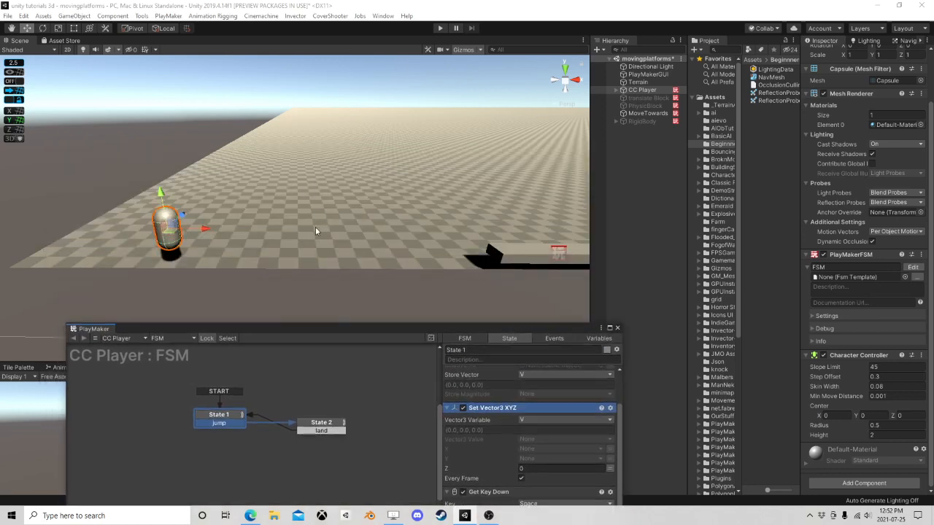
pyautogui.moveTo(379, 326); pyautogui.dragTo(350, 200)
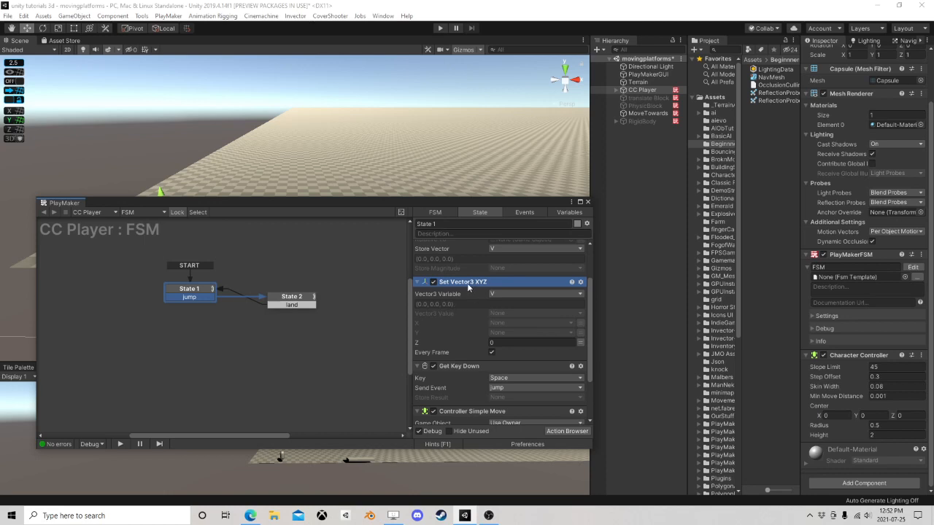
pyautogui.scroll(-1, 473, 289)
pyautogui.scroll(1, 474, 273)
pyautogui.scroll(2, 469, 286)
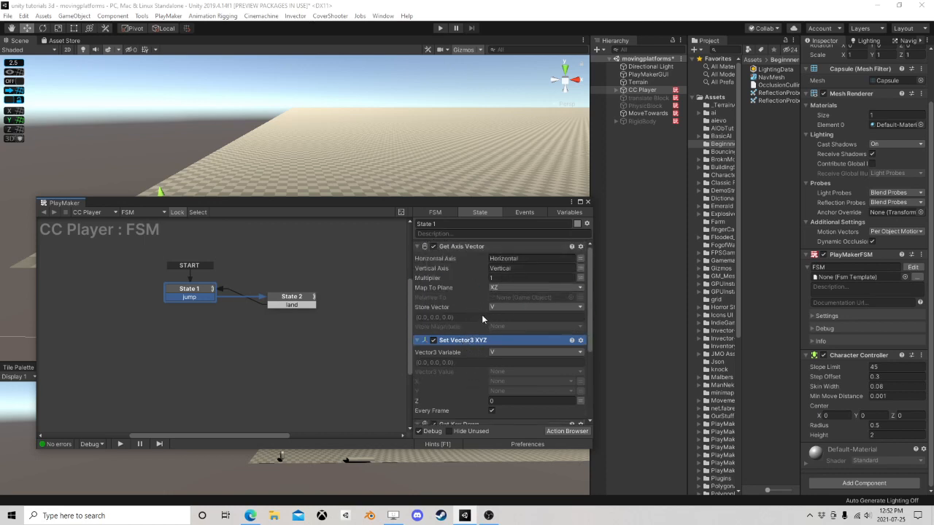
pyautogui.scroll(-3, 501, 309)
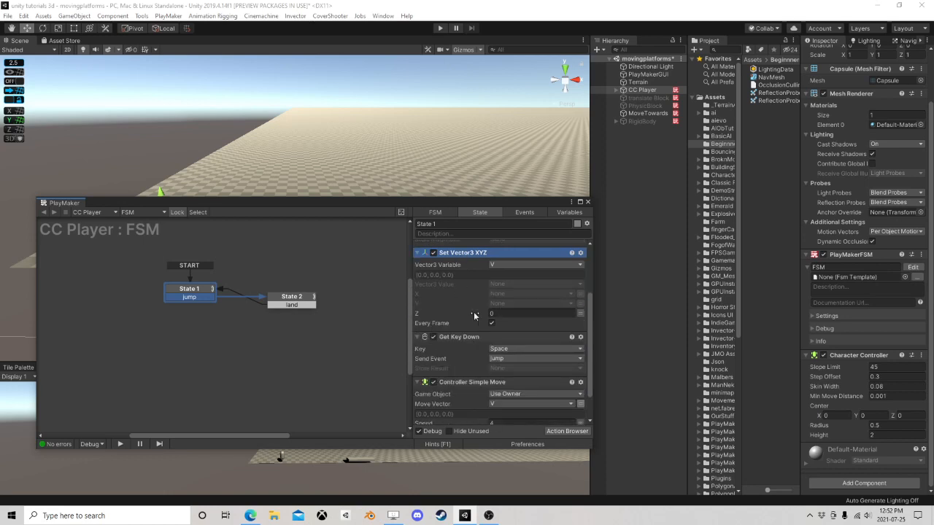
pyautogui.scroll(-2, 467, 316)
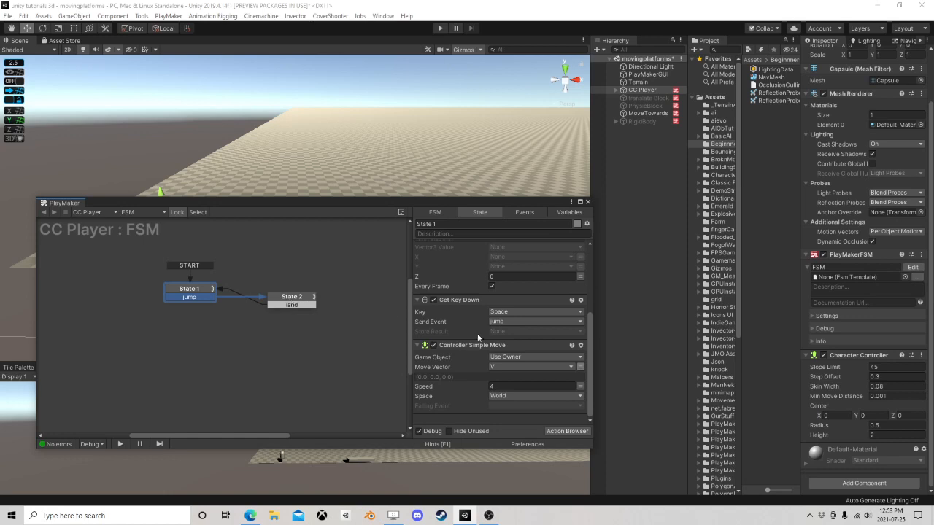
# Review the Controller Jump settings in State 2 of the CC Player FSM and close the FSM editor
pyautogui.click(297, 302)
pyautogui.scroll(-1, 471, 295)
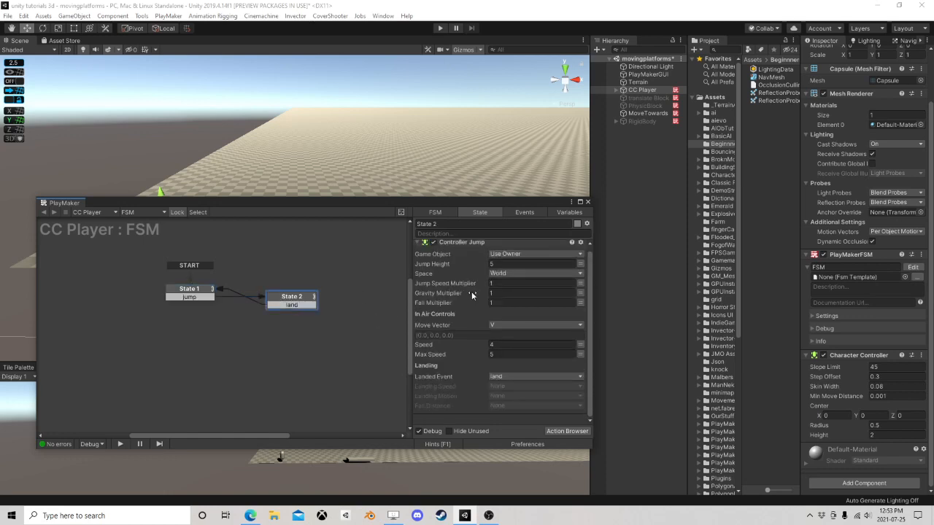
pyautogui.click(588, 203)
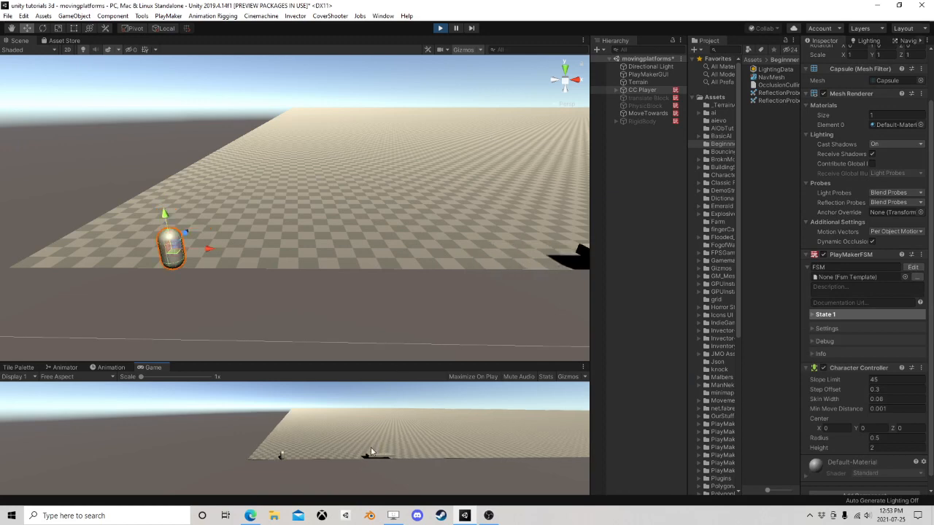
# Enlarge the Game view and playtest walking and jumping the CC Player around the moving platform, stopping play mode when done
pyautogui.moveTo(314, 362); pyautogui.dragTo(314, 203)
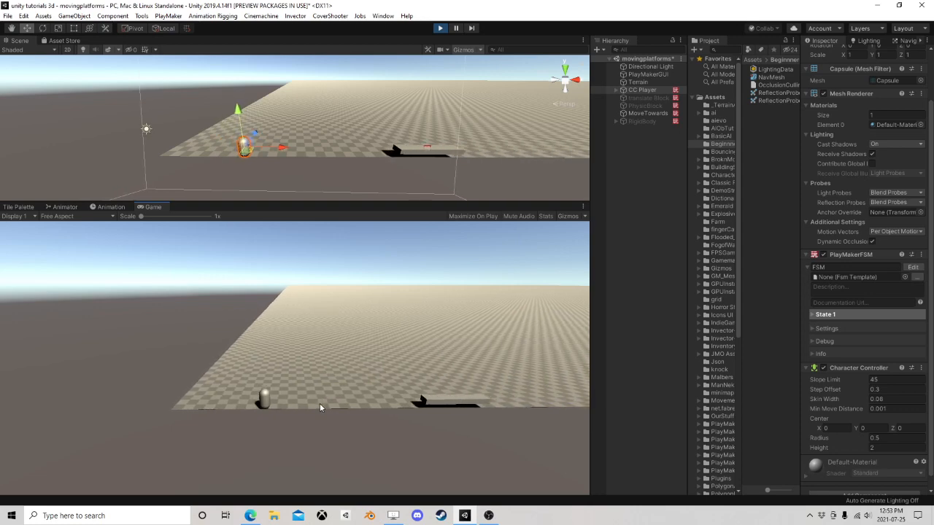
pyautogui.press('a')
pyautogui.press('d')
pyautogui.press('space')
pyautogui.press('d')
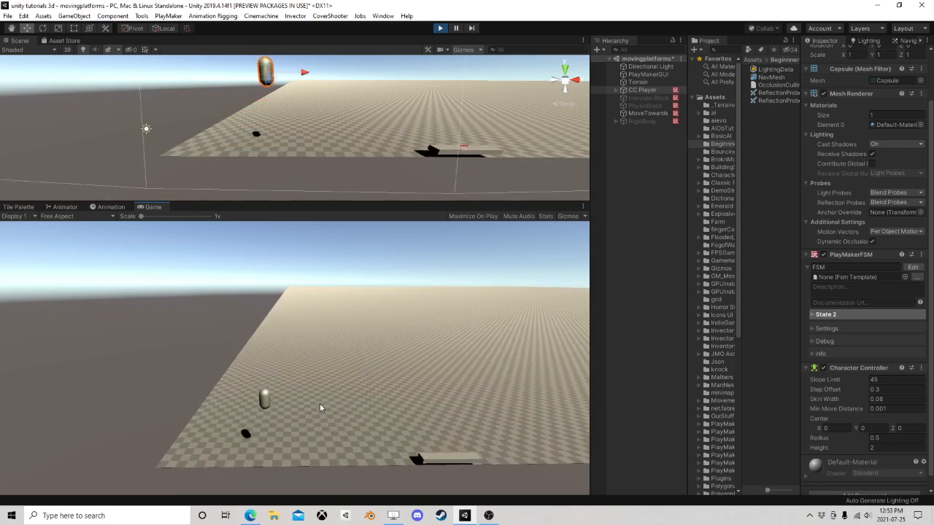
pyautogui.press('d')
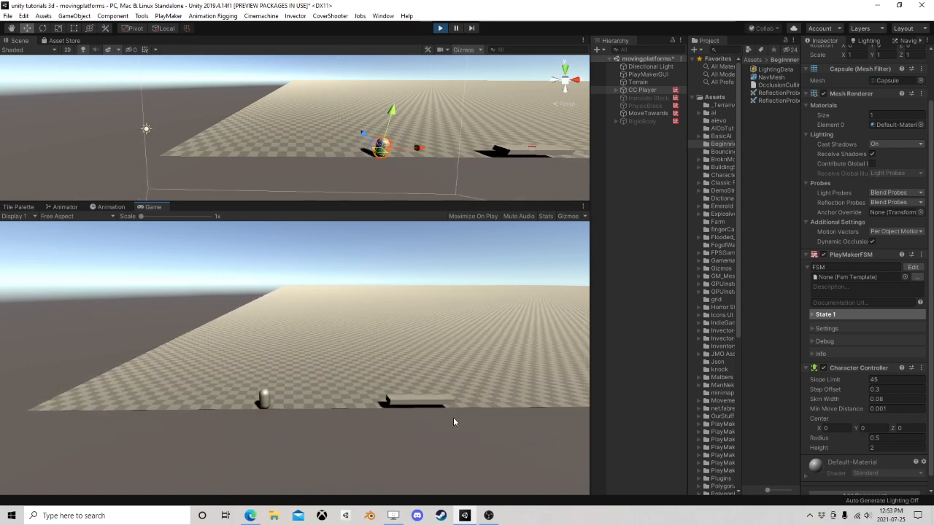
pyautogui.press('space')
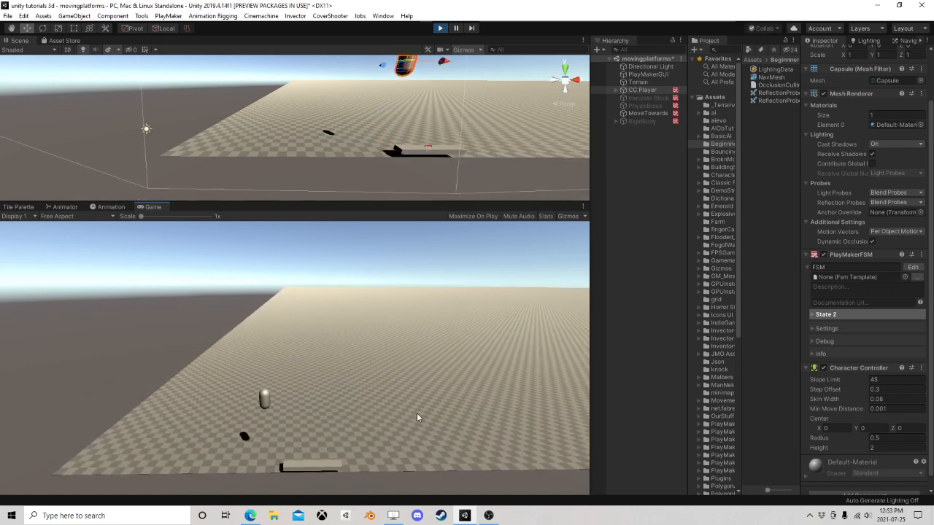
pyautogui.press('space')
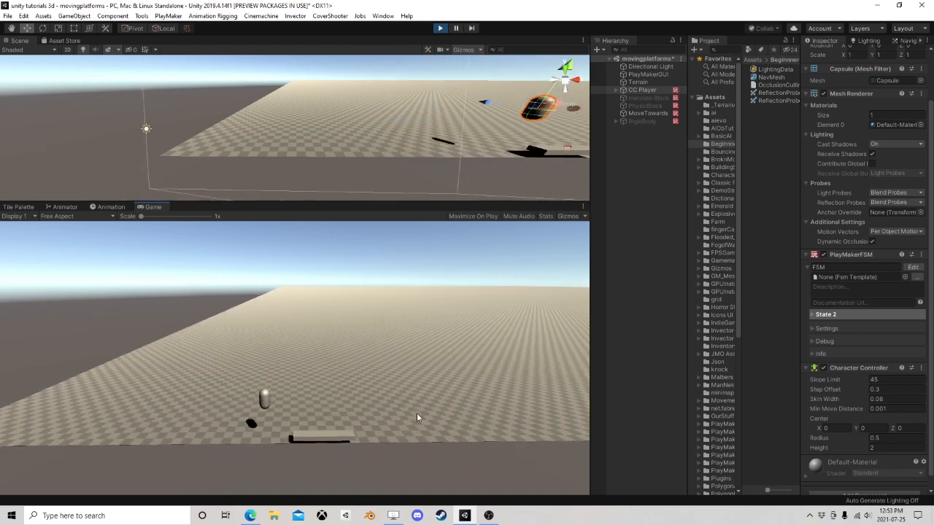
pyautogui.press('space')
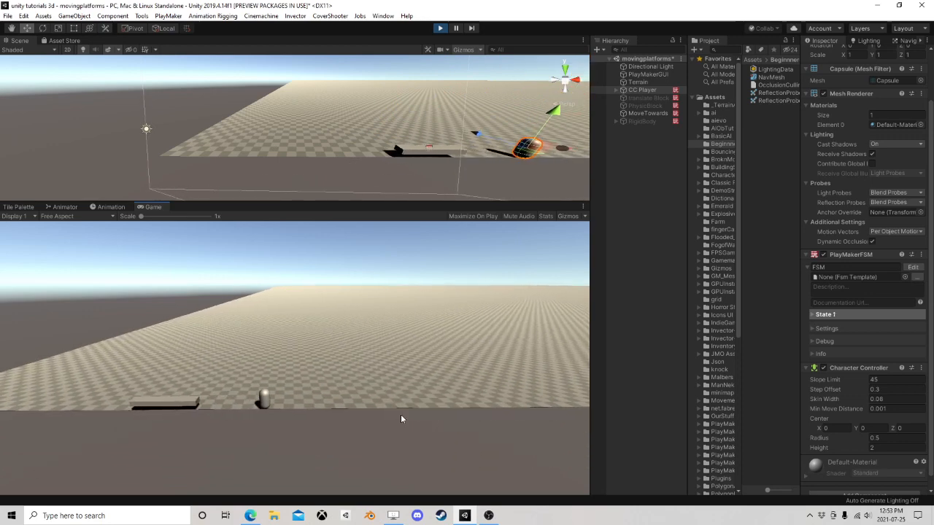
pyautogui.press('space')
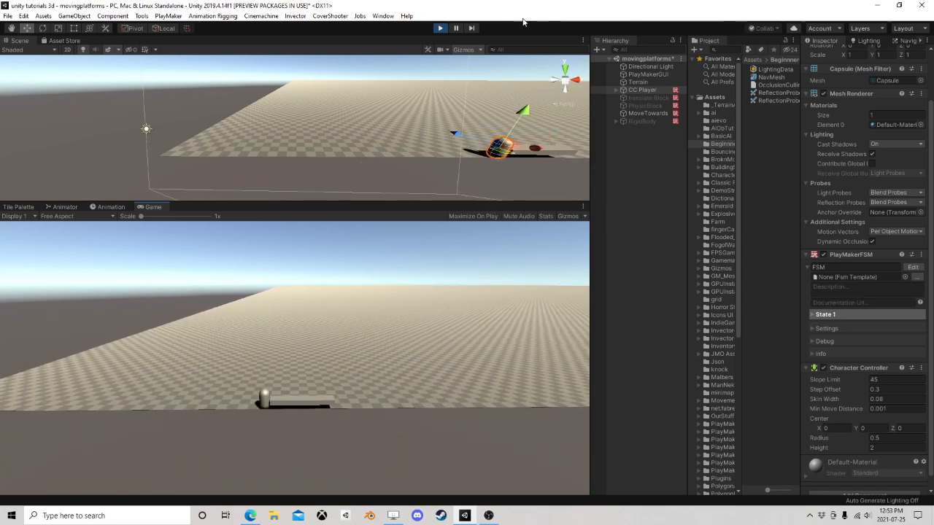
pyautogui.click(440, 29)
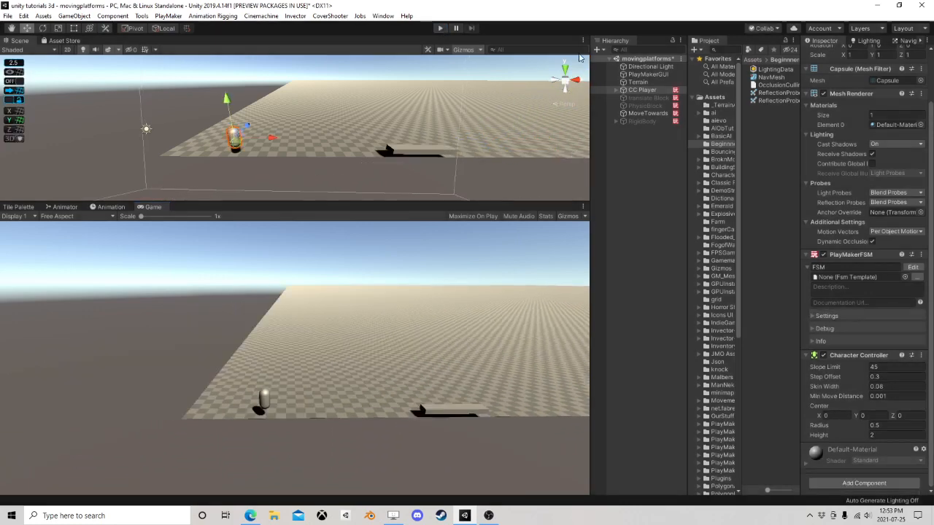
# Edit the Jump Height of the Controller Jump action in State 2 of the CC Player FSM
pyautogui.click(912, 267)
pyautogui.click(204, 319)
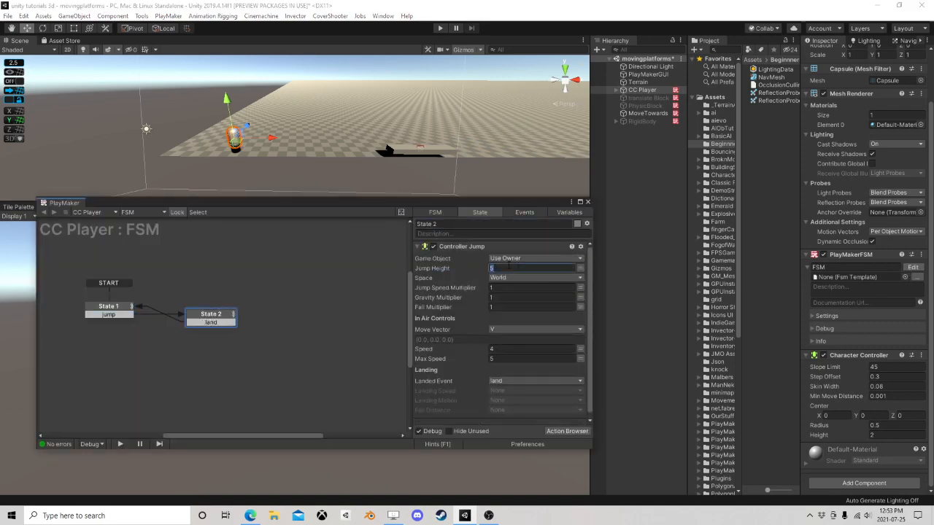
pyautogui.click(588, 203)
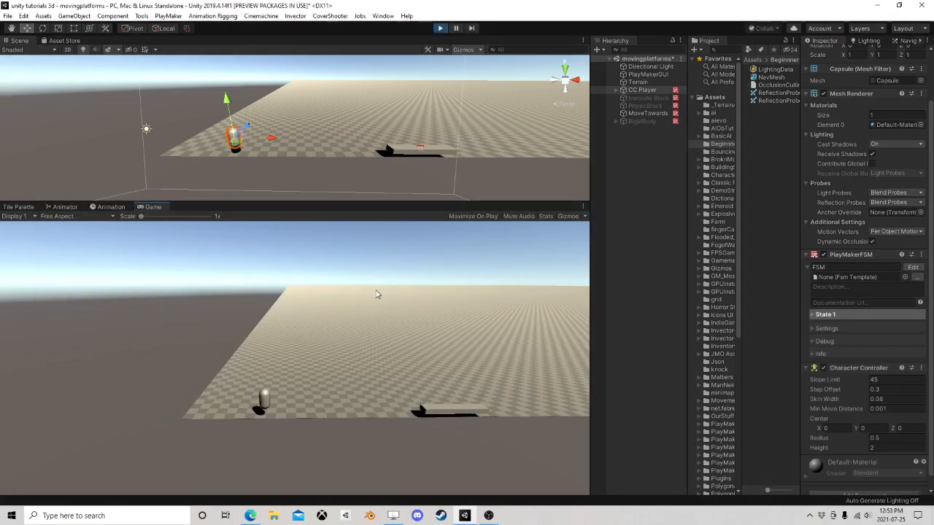
# Playtest the CC Player again by walking right and jumping onto the moving platform, and stop play mode
pyautogui.press('d')
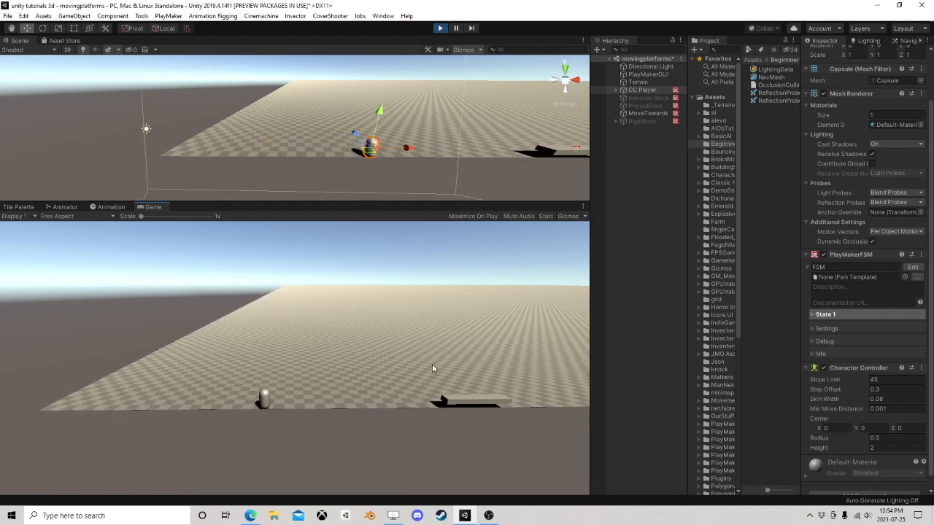
pyautogui.press('space')
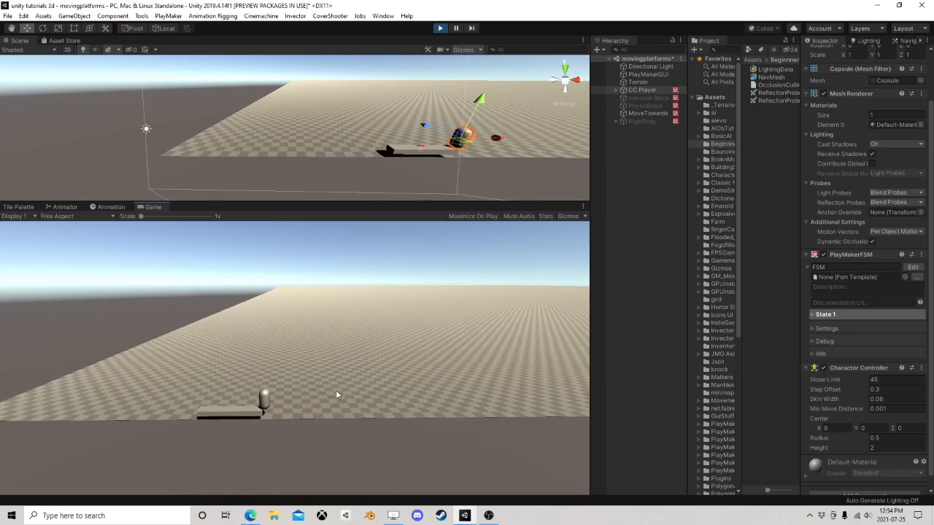
pyautogui.press('space')
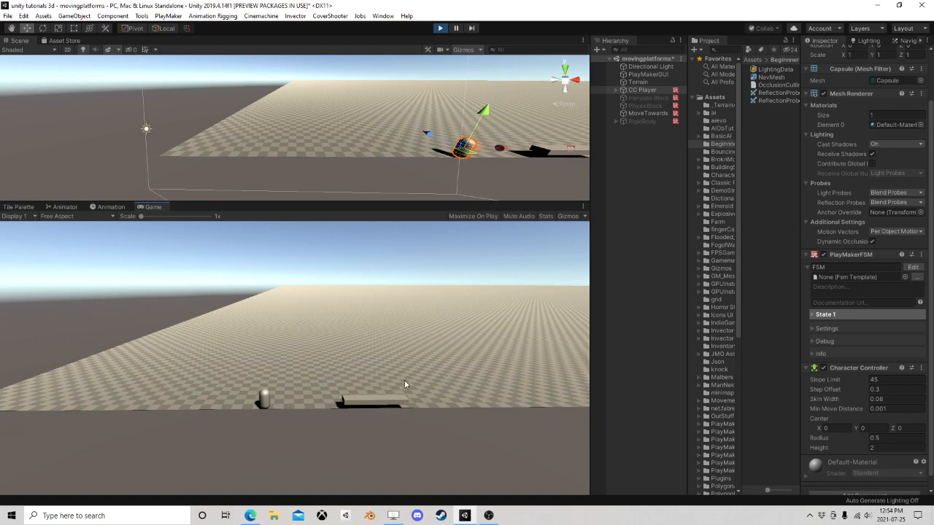
pyautogui.press('space')
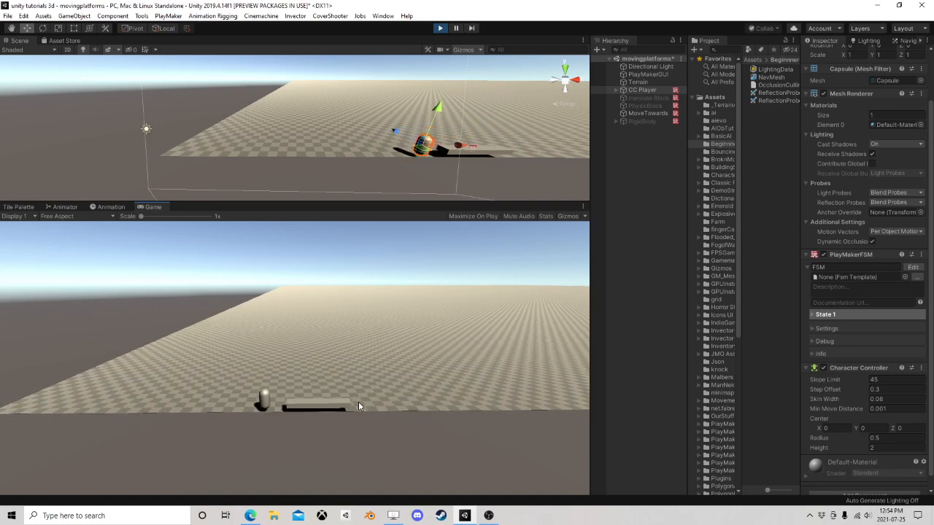
pyautogui.click(440, 29)
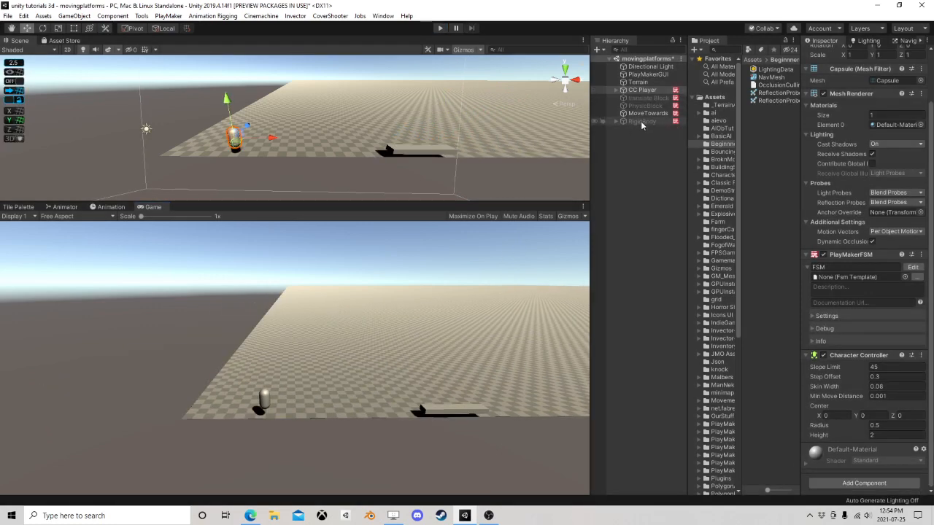
# Activate the RigidBody player object and deactivate the CC Player object
pyautogui.click(640, 121)
pyautogui.scroll(2, 831, 95)
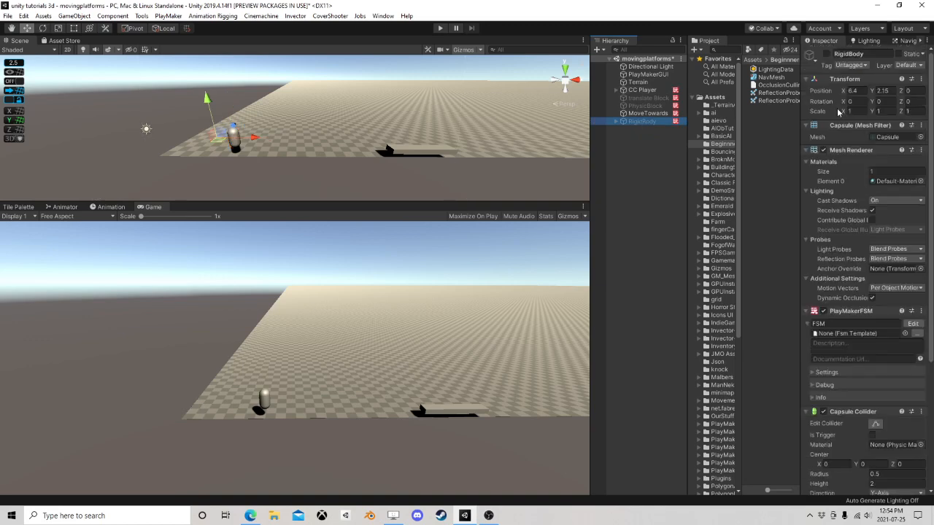
pyautogui.click(827, 55)
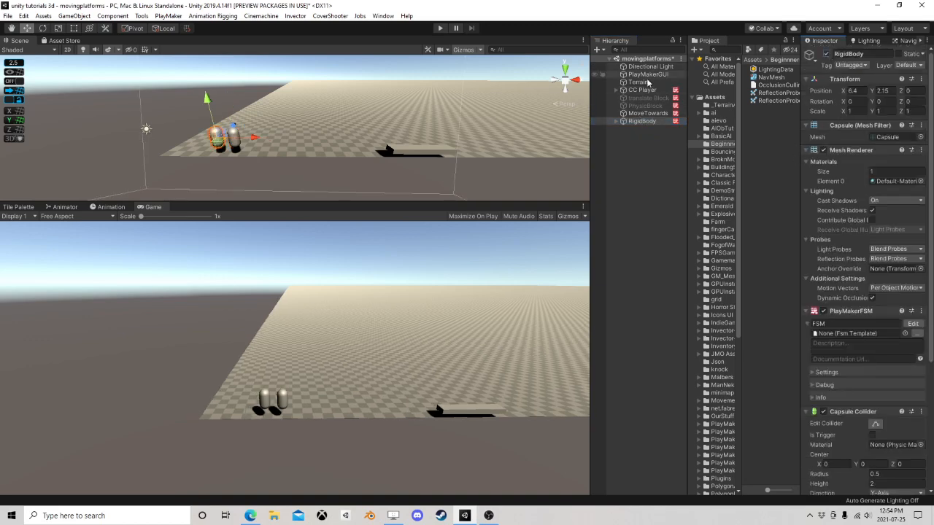
pyautogui.click(643, 90)
pyautogui.click(827, 55)
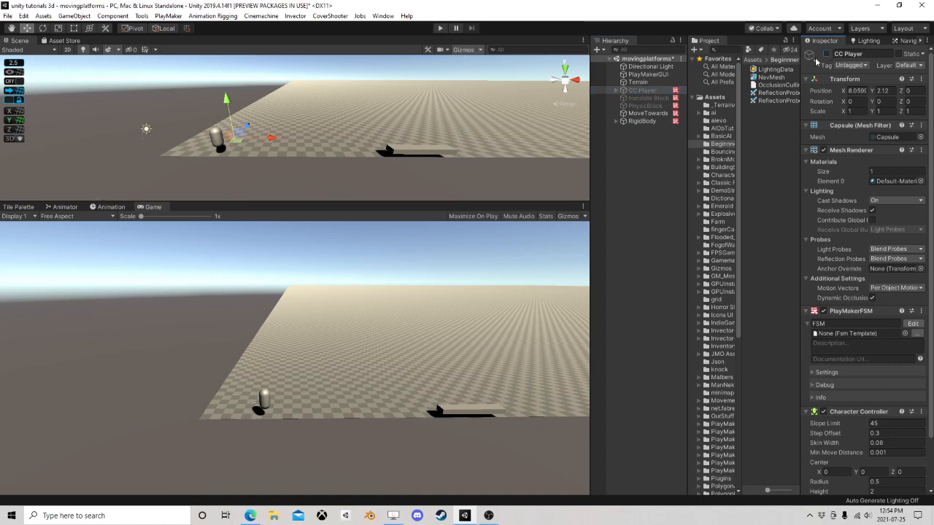
# Review the RigidBody object's physics constraints and the movement, velocity and jump-key actions in State 1 of its FSM
pyautogui.click(648, 122)
pyautogui.scroll(-5, 876, 306)
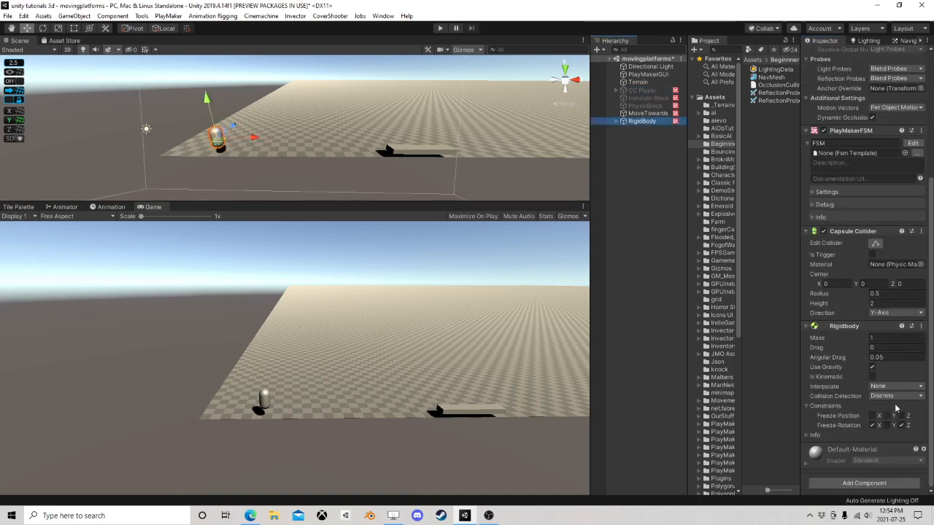
pyautogui.click(912, 145)
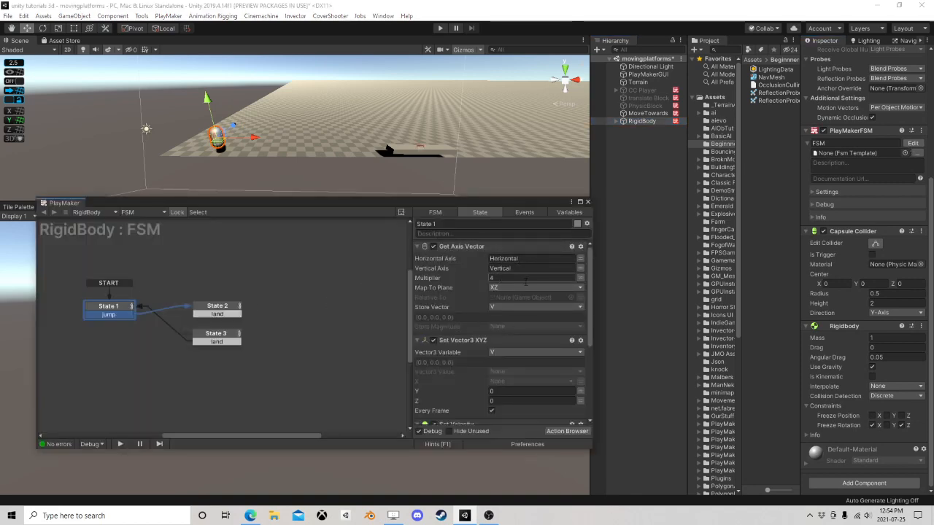
pyautogui.scroll(-3, 522, 283)
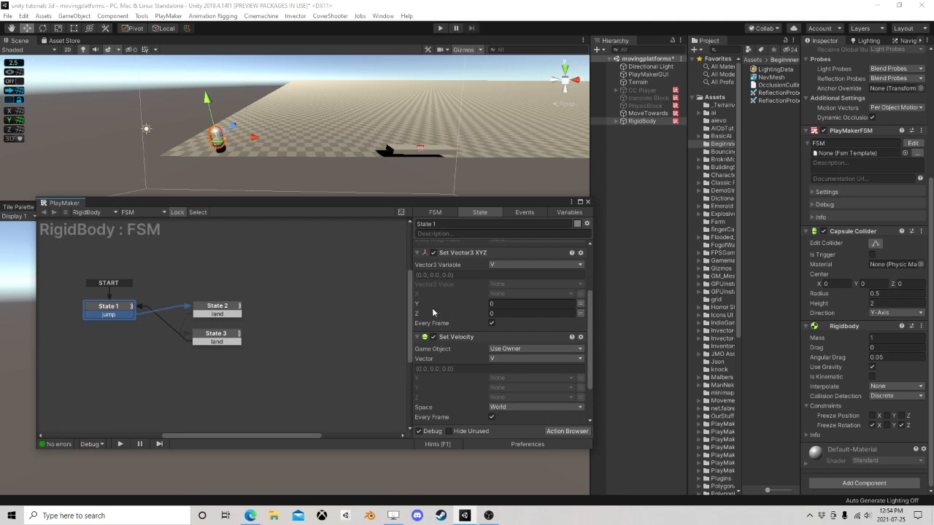
pyautogui.scroll(-2, 446, 312)
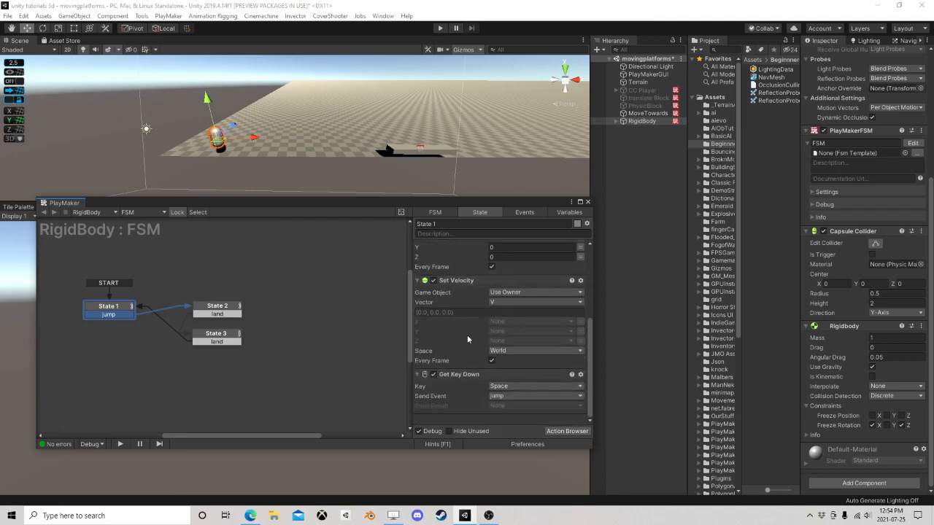
# Set the Add Force action's Y value to 8 in State 2 of the RigidBody FSM
pyautogui.click(217, 312)
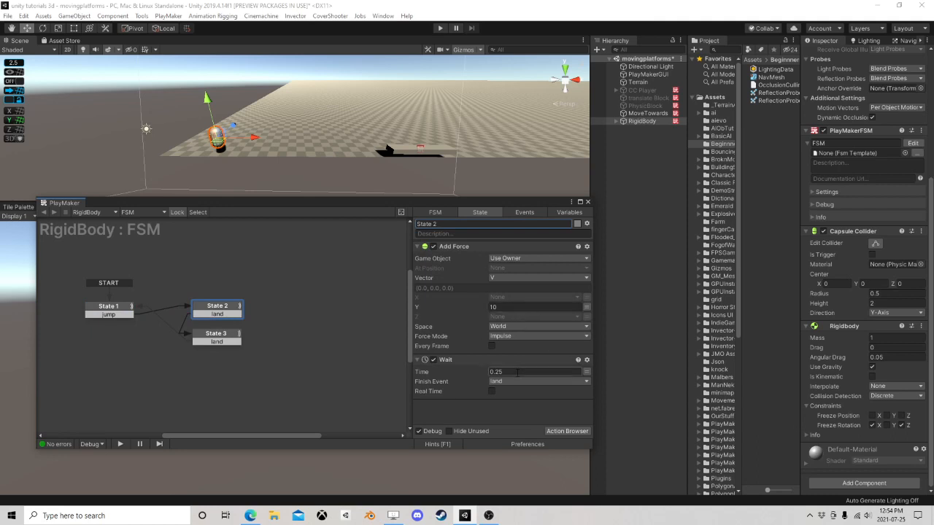
pyautogui.click(503, 307)
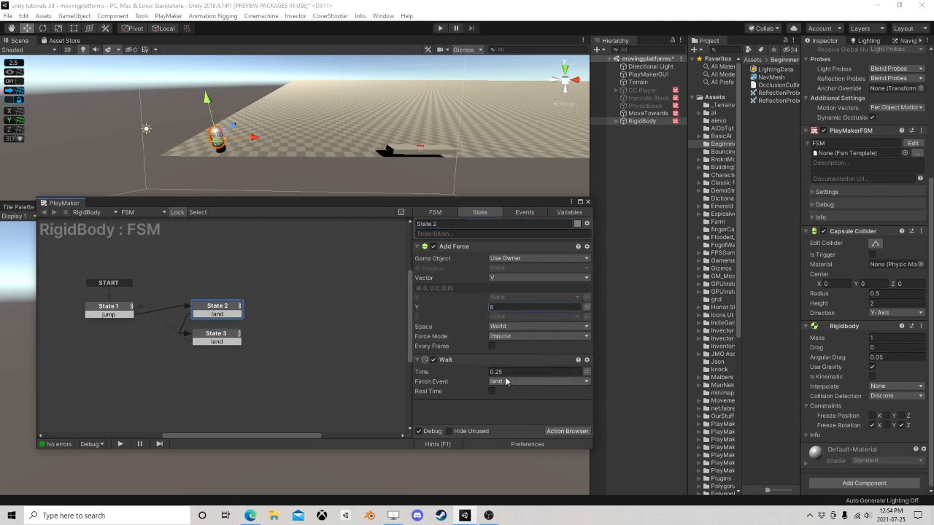
# Review the distance and hit-event settings in State 3 of the RigidBody FSM, and close the FSM editor
pyautogui.click(230, 336)
pyautogui.scroll(1, 484, 321)
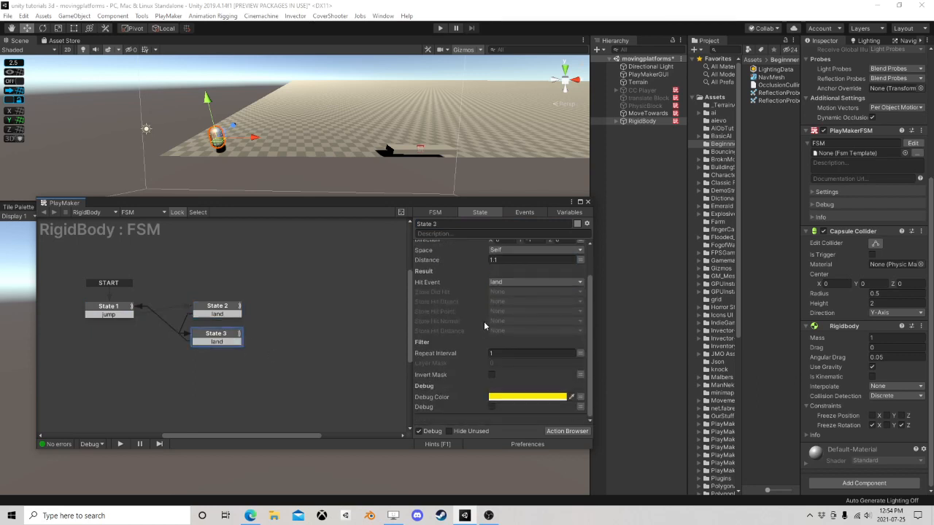
pyautogui.click(589, 203)
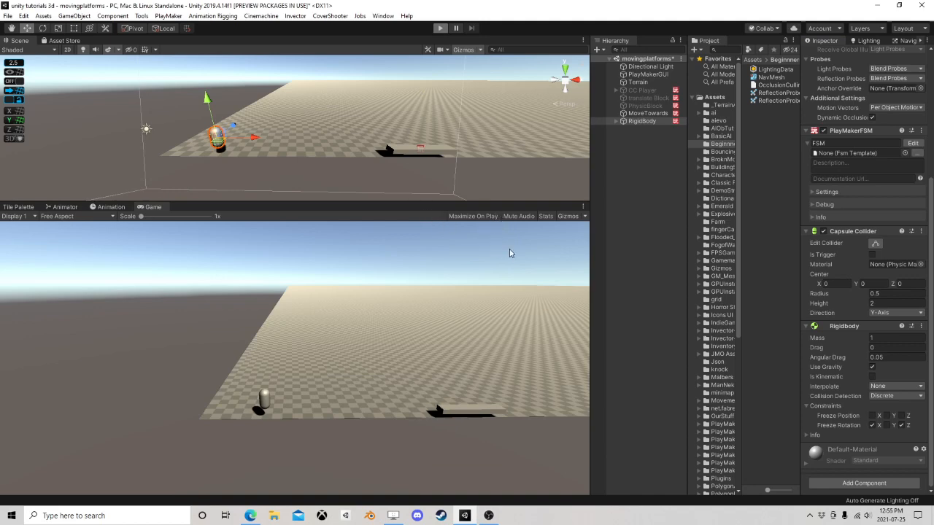
# Playtest the RigidBody player on the MoveTowards platform, disabling its FSM mid-play and shifting the platform by hand along X, and stop play mode
pyautogui.hotkey('ctrl', 'p')
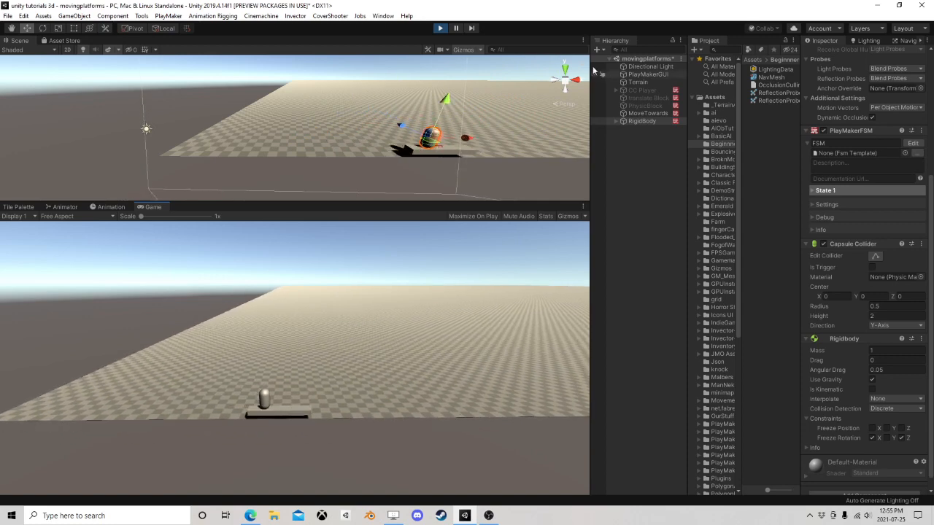
pyautogui.click(647, 114)
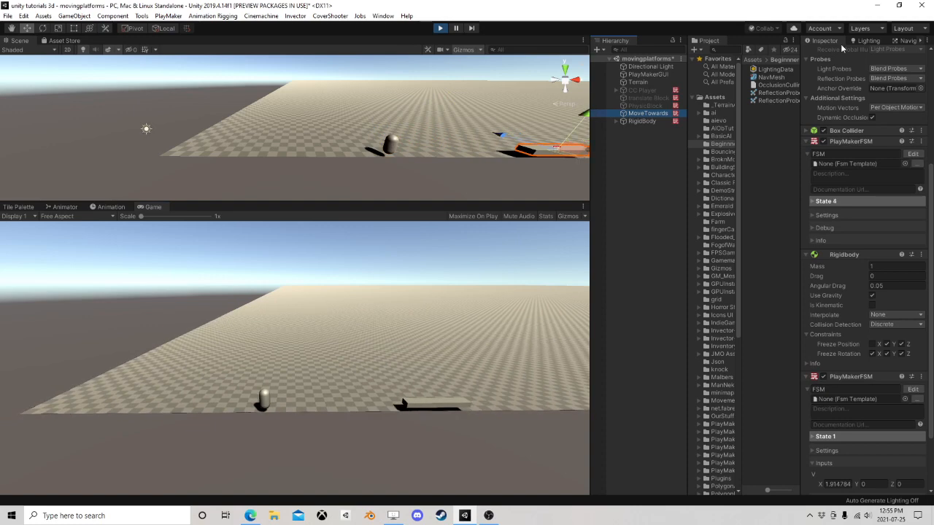
pyautogui.scroll(5, 828, 68)
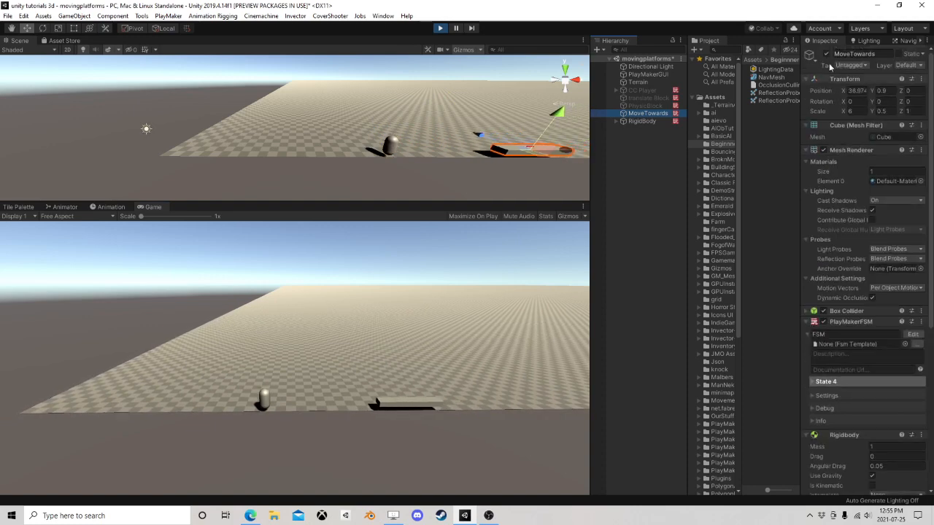
pyautogui.click(823, 321)
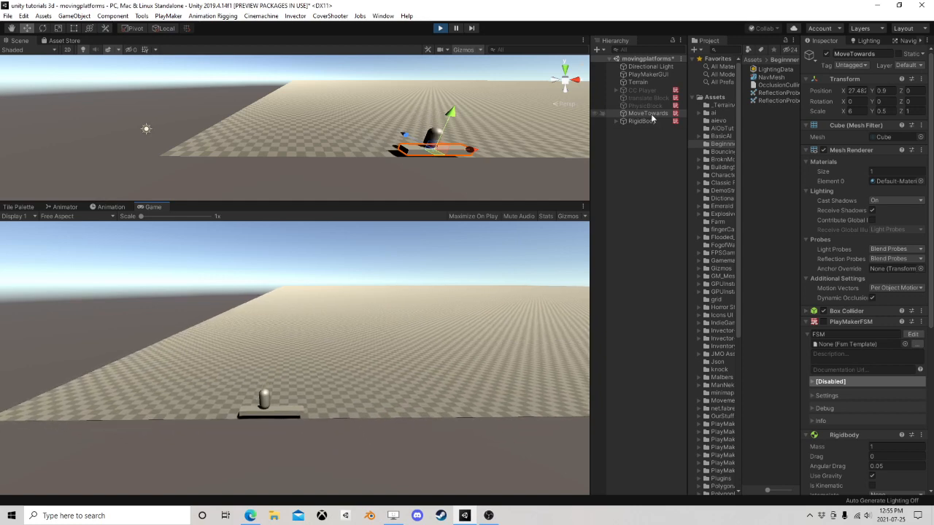
pyautogui.moveTo(450, 117); pyautogui.dragTo(485, 113)
pyautogui.click(442, 28)
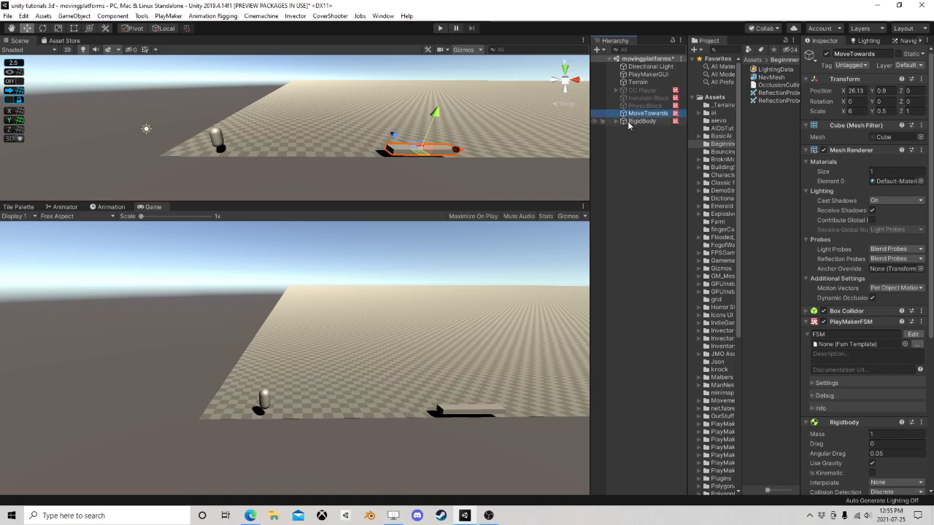
# Review the Wait, Get Position, Vector3 Add XYZ and Move Towards actions across the states of the MoveTowards platform's FSM
pyautogui.click(913, 334)
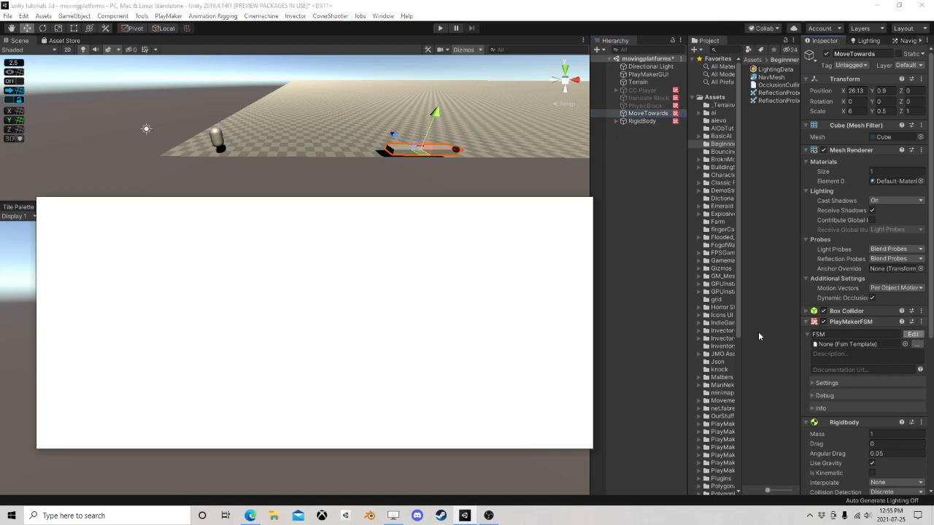
pyautogui.click(115, 309)
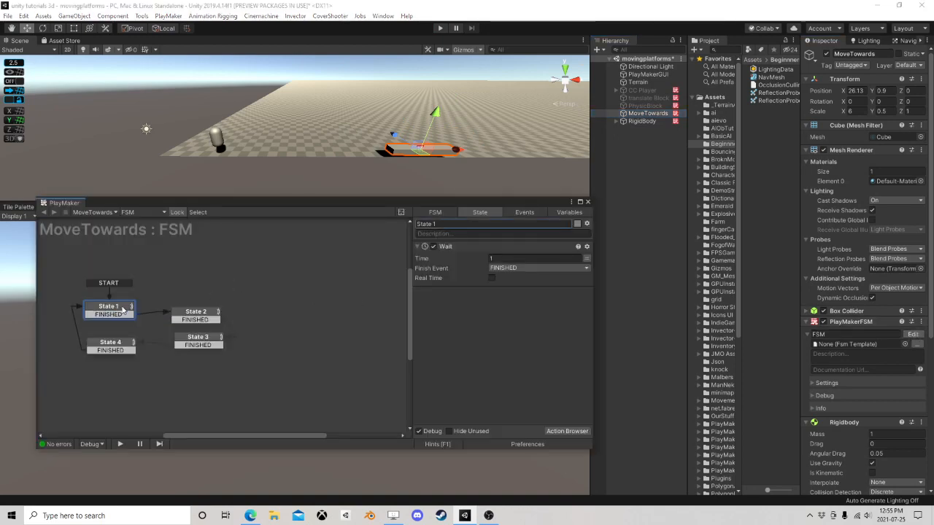
pyautogui.click(196, 316)
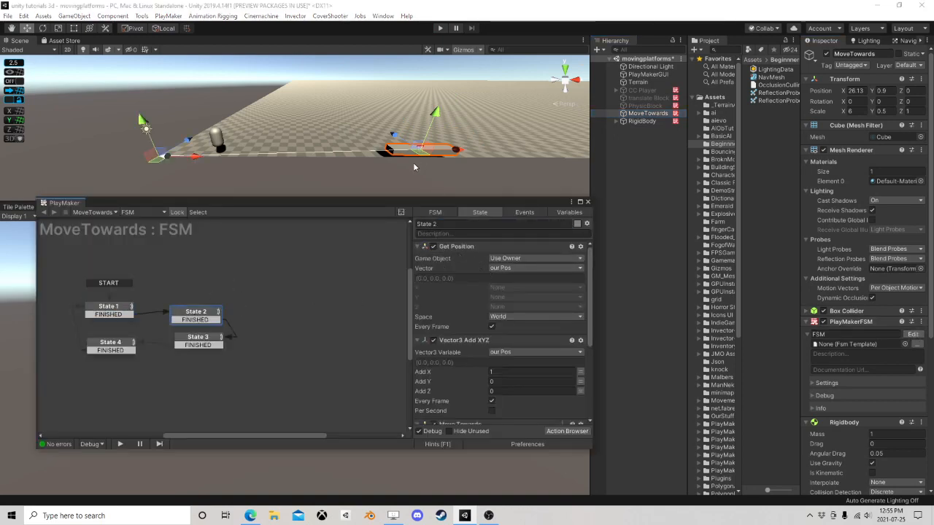
pyautogui.scroll(-2, 503, 328)
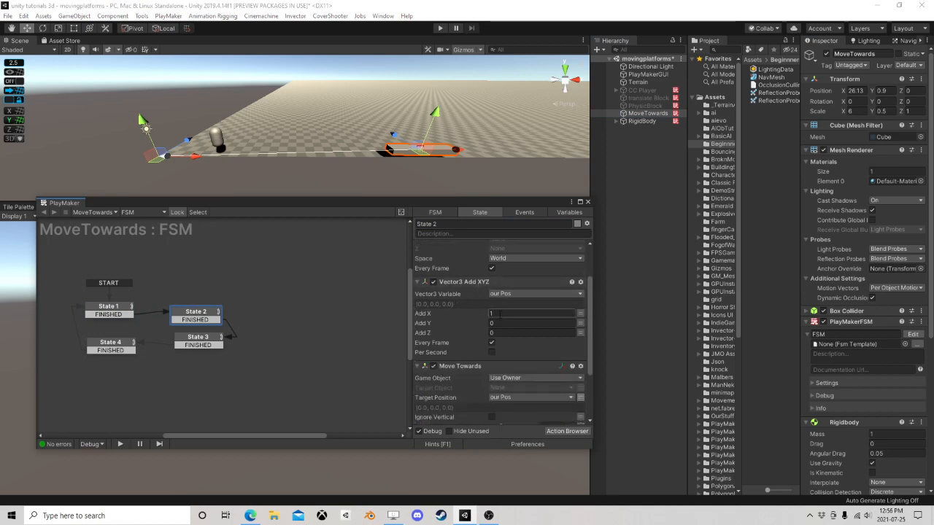
pyautogui.scroll(2, 482, 350)
pyautogui.scroll(-1, 475, 376)
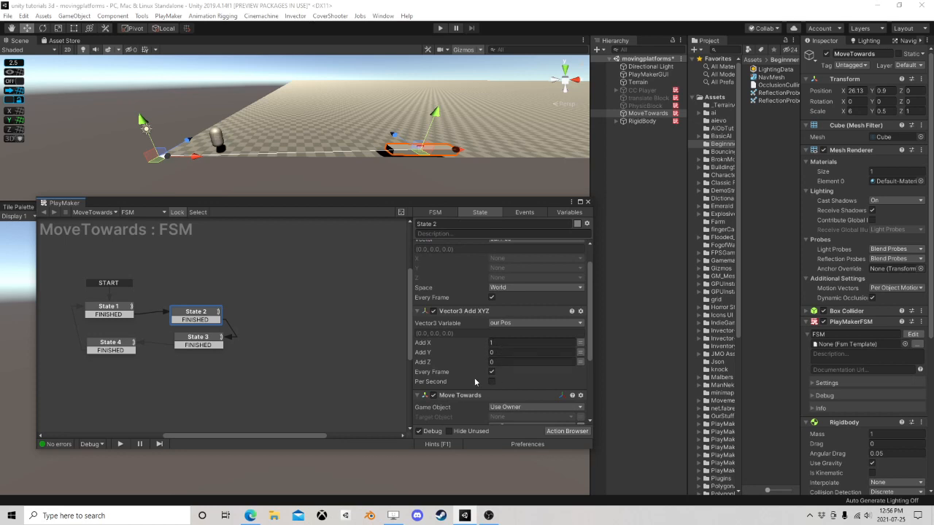
pyautogui.scroll(-3, 465, 359)
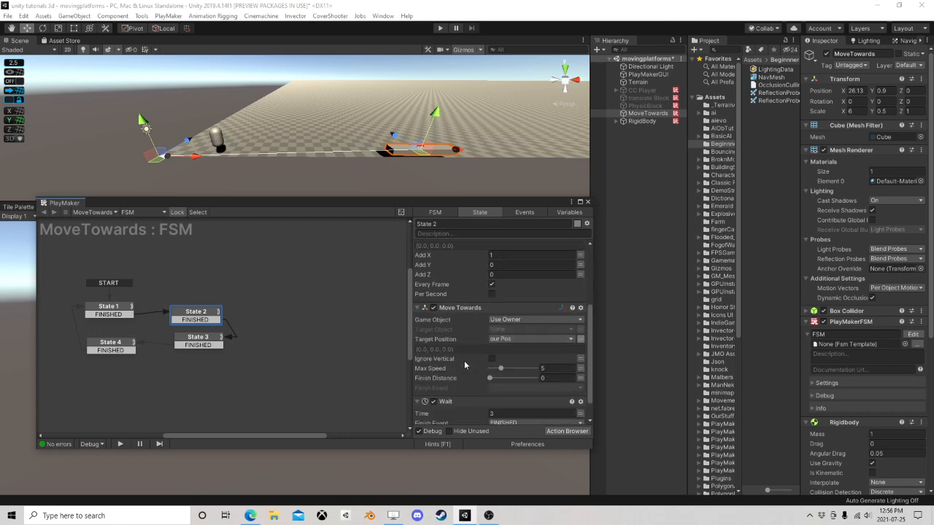
pyautogui.scroll(-1, 467, 365)
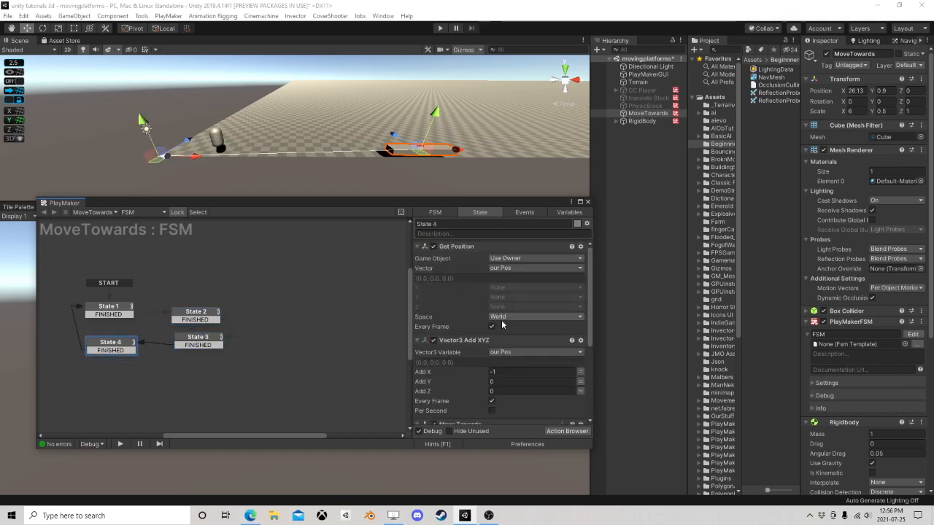
pyautogui.scroll(-3, 502, 325)
pyautogui.scroll(3, 507, 376)
pyautogui.click(588, 202)
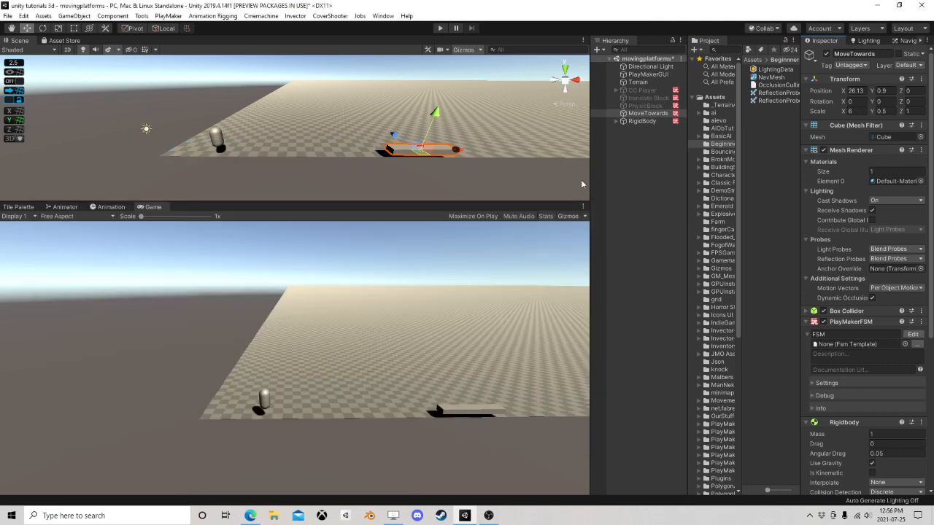
# Deactivate the MoveTowards platform and activate the translate Block object
pyautogui.click(652, 114)
pyautogui.press('Up')
pyautogui.press('Up')
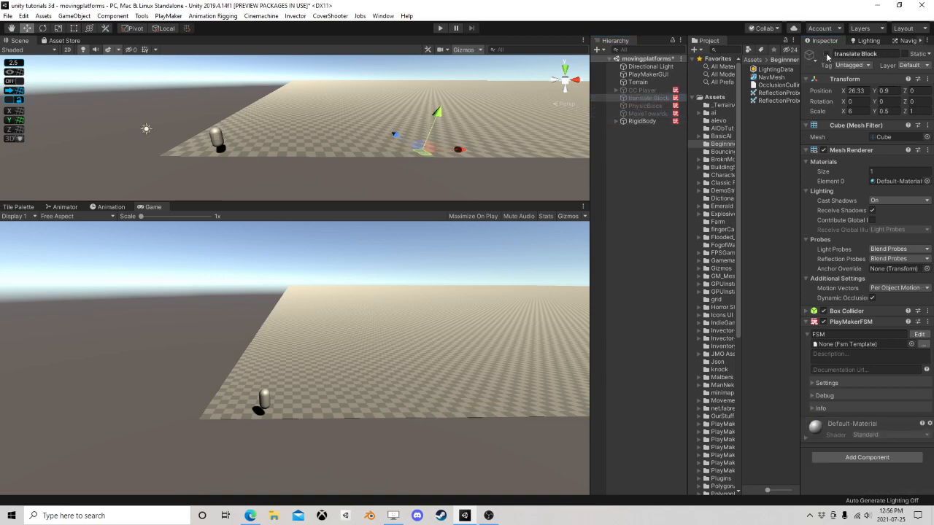
pyautogui.click(826, 54)
# Review the Wait and Translate actions in States 1 to 4 of the translate Block FSM, and close the editor
pyautogui.click(920, 334)
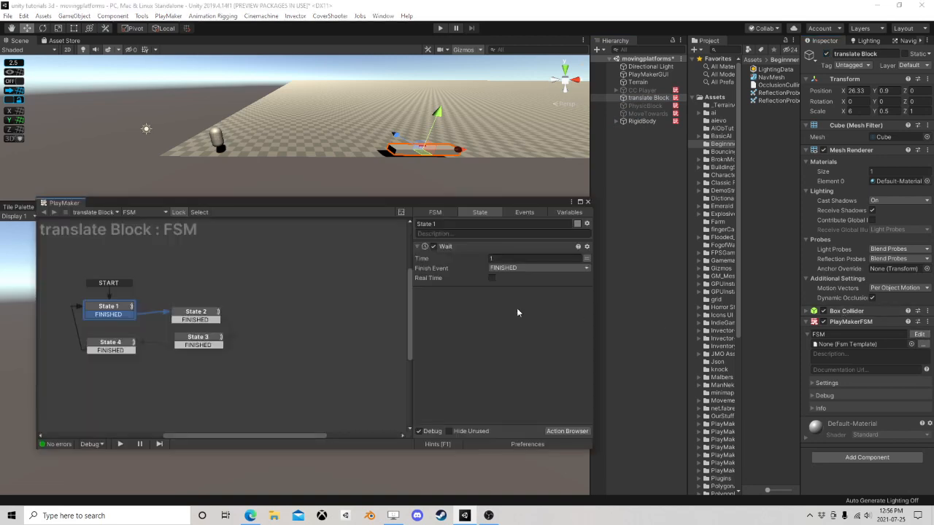
pyautogui.click(209, 317)
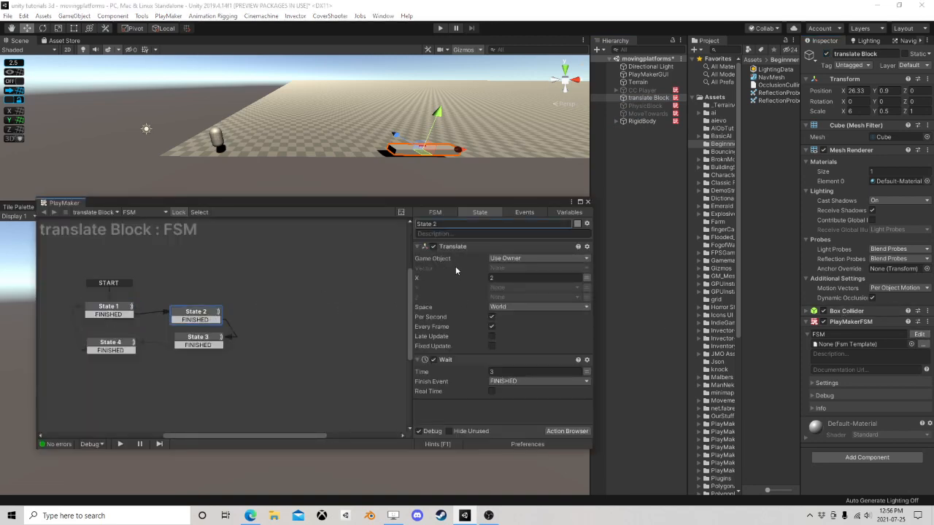
pyautogui.click(199, 340)
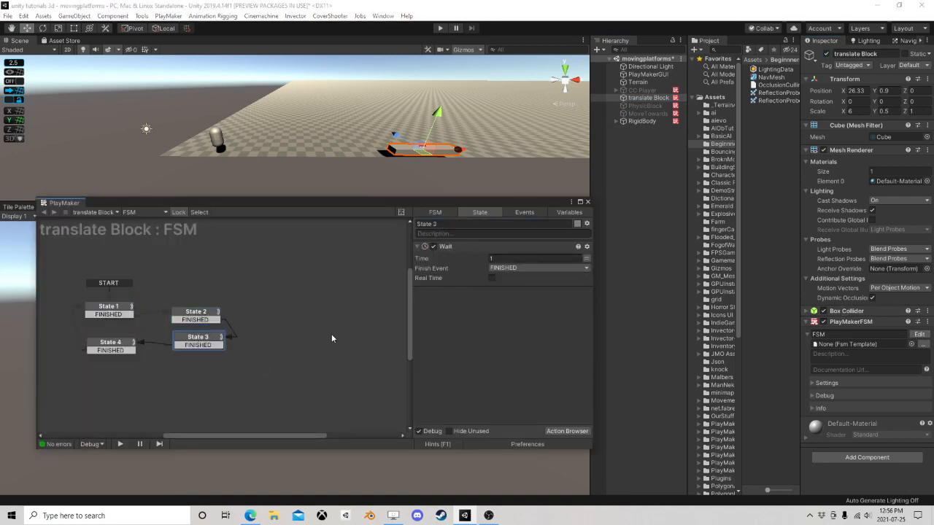
pyautogui.click(108, 348)
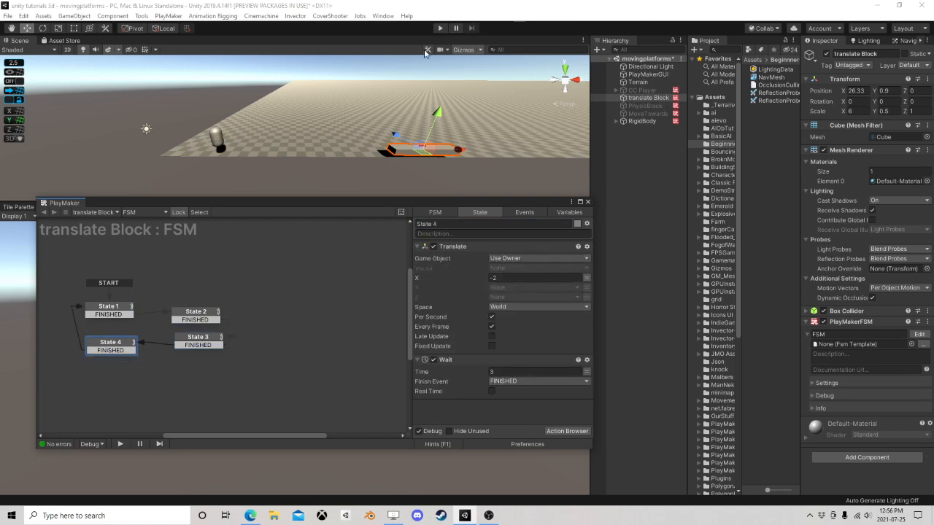
pyautogui.click(588, 202)
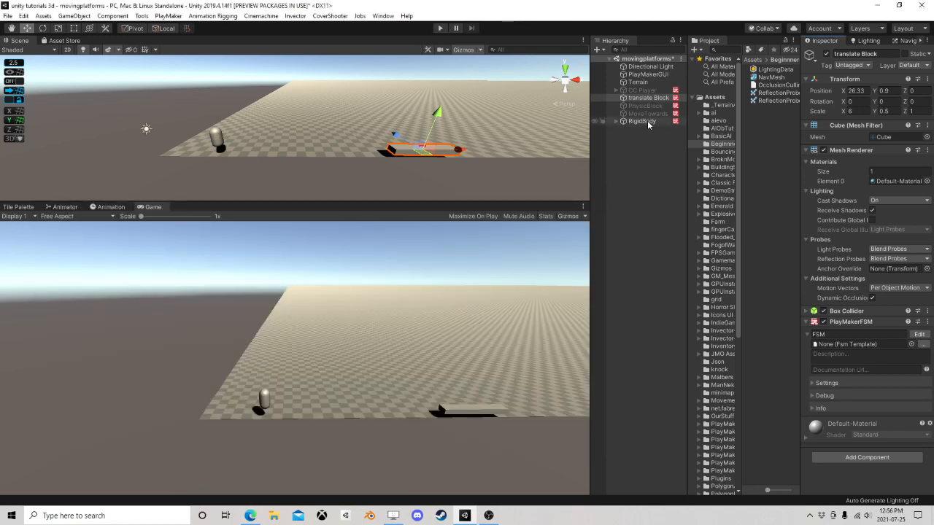
# Playtest the RigidBody player by walking right and jumping onto the translate Block platform, and stop play mode
pyautogui.click(438, 29)
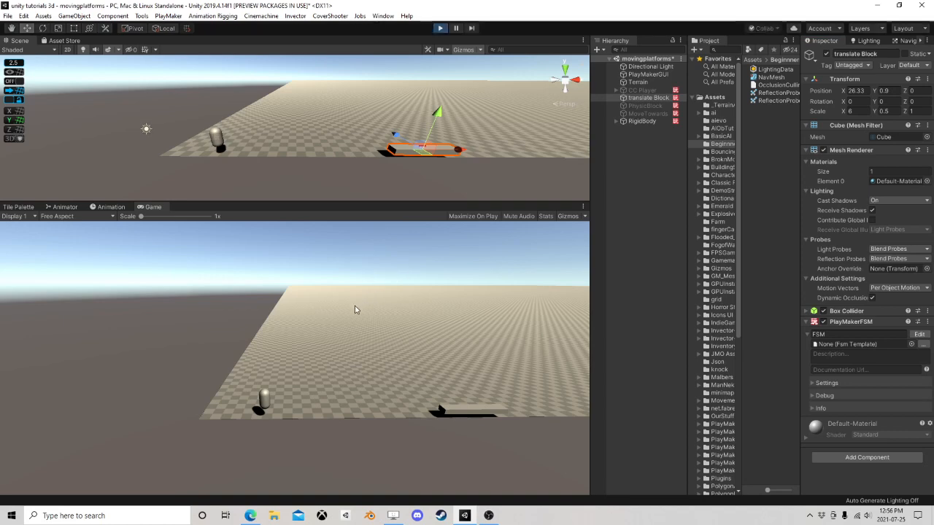
pyautogui.press('d')
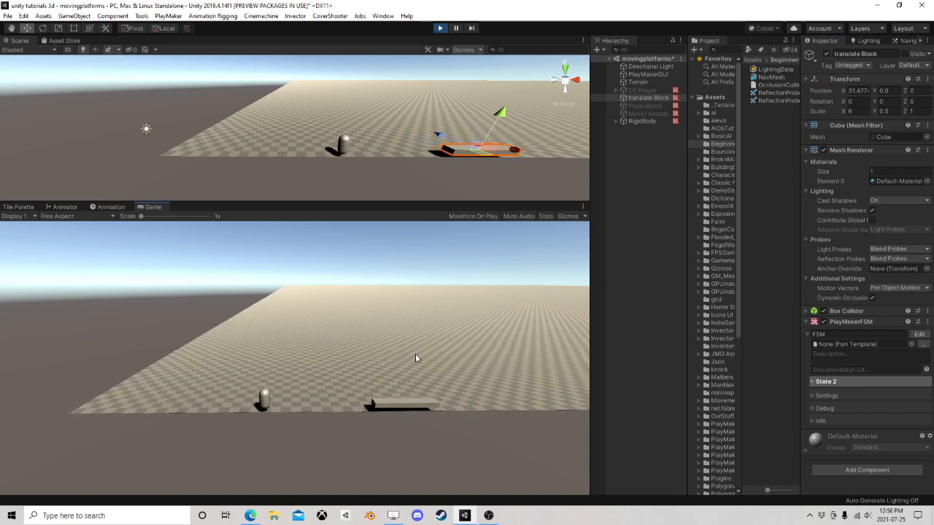
pyautogui.press('space')
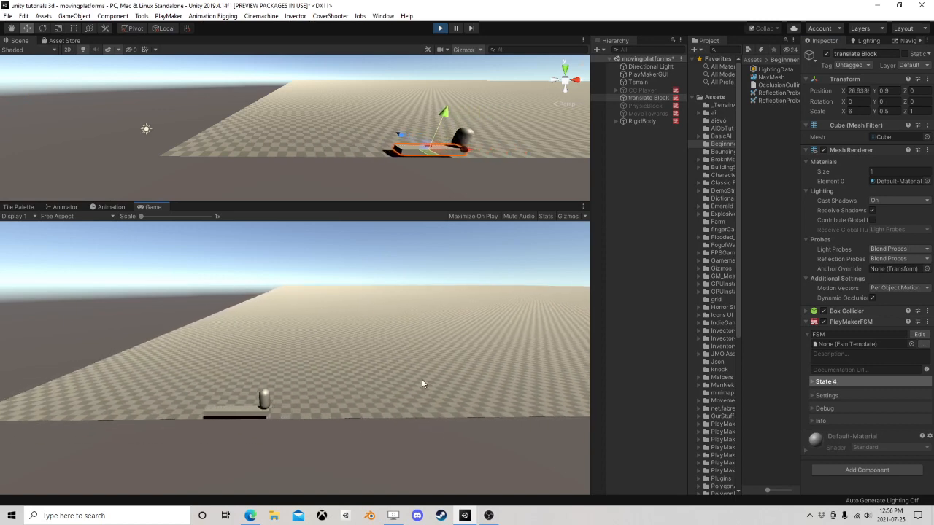
pyautogui.click(440, 29)
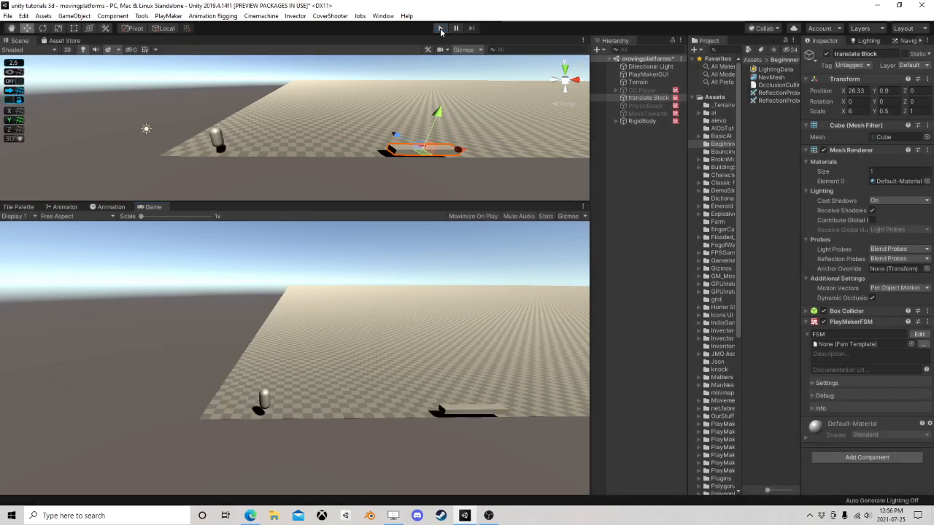
# Deactivate the translate Block platform and activate the PhysicBlock object
pyautogui.click(647, 98)
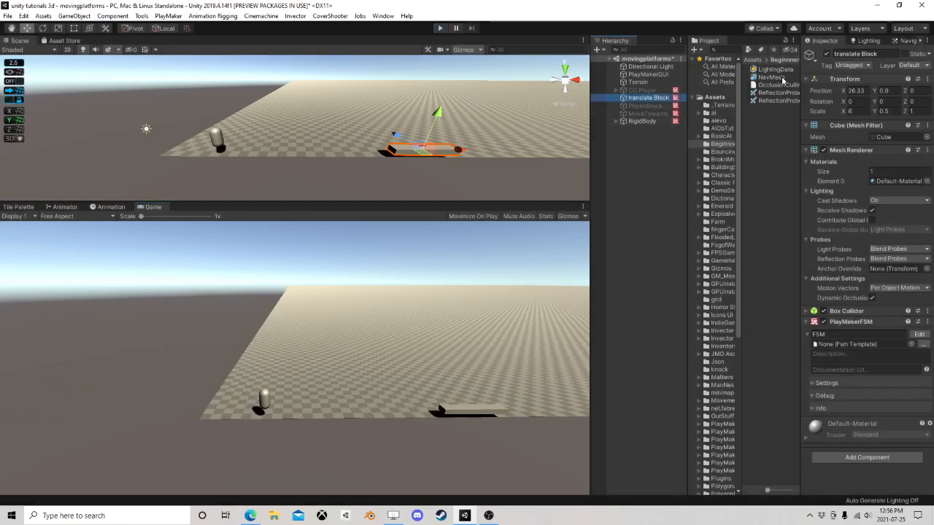
pyautogui.click(826, 54)
pyautogui.click(645, 106)
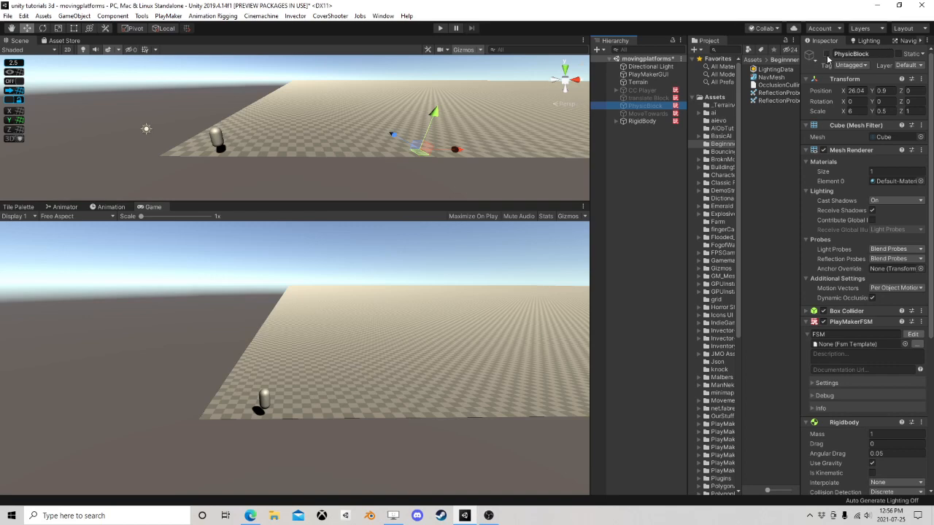
# Review the Wait and Set Velocity actions in States 1 to 4 of the PhysicBlock FSM, and close the editor
pyautogui.click(913, 334)
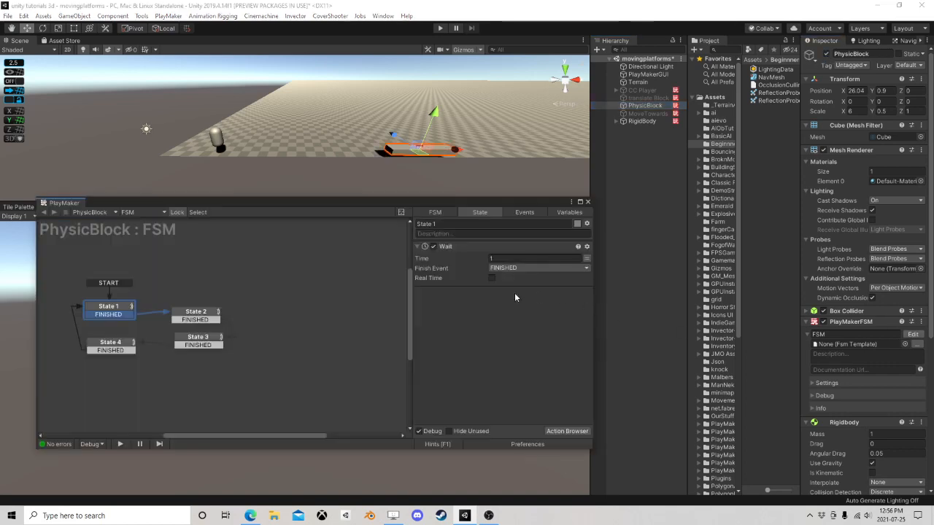
pyautogui.click(186, 314)
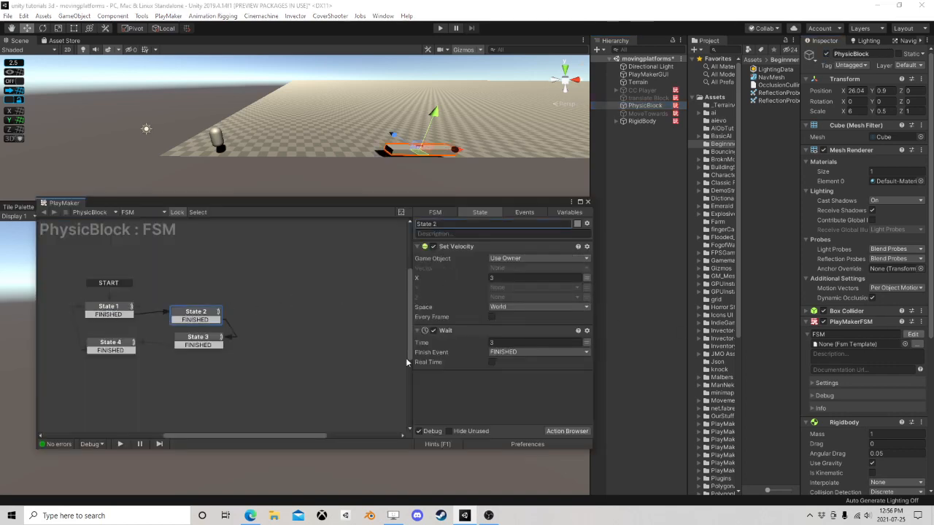
pyautogui.click(191, 342)
pyautogui.click(113, 349)
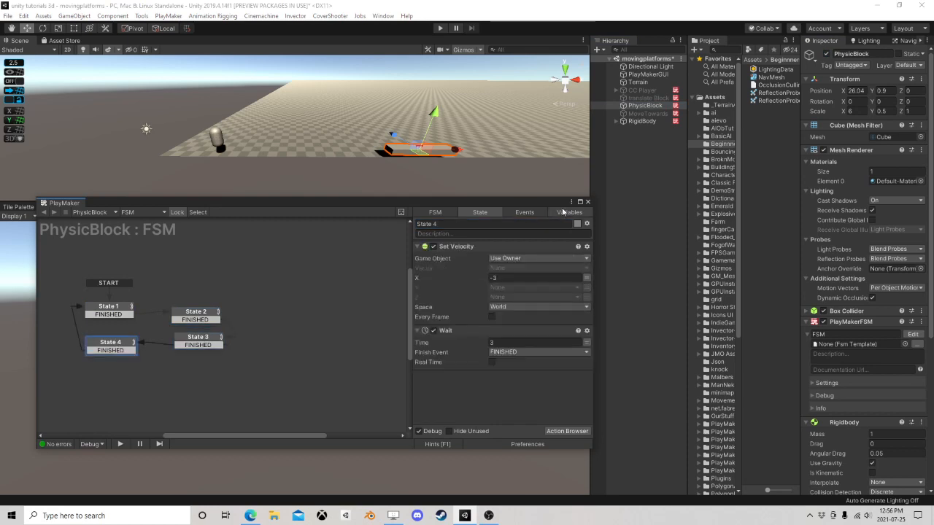
pyautogui.click(589, 202)
# Lower the RigidBody player onto the terrain, to a Y position of about 1.03
pyautogui.click(642, 121)
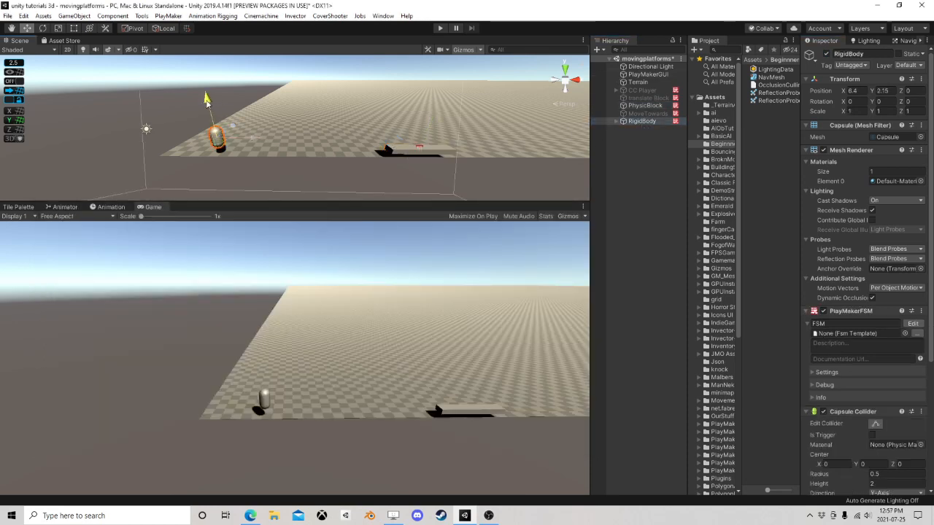
# Playtest the RigidBody player on the moving PhysicBlock platform with PhysicBlock selected, and stop play mode
pyautogui.click(646, 105)
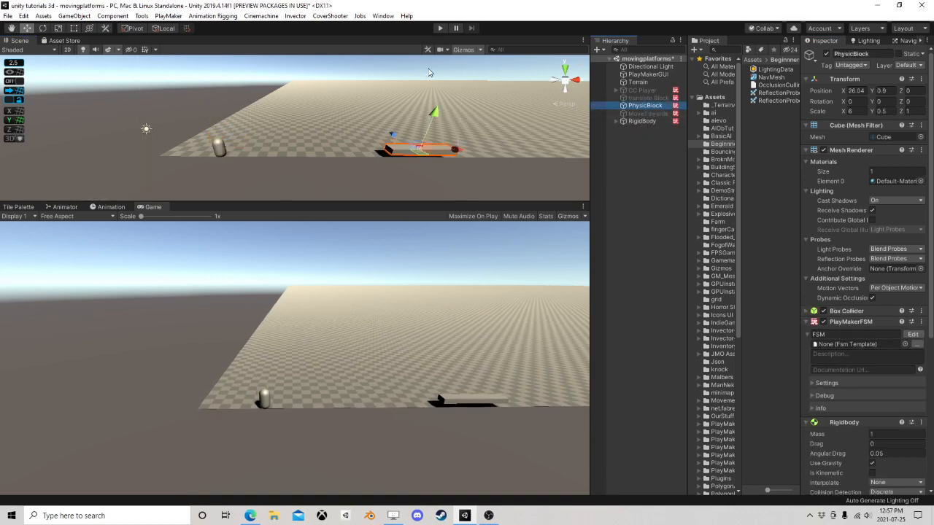
pyautogui.click(440, 28)
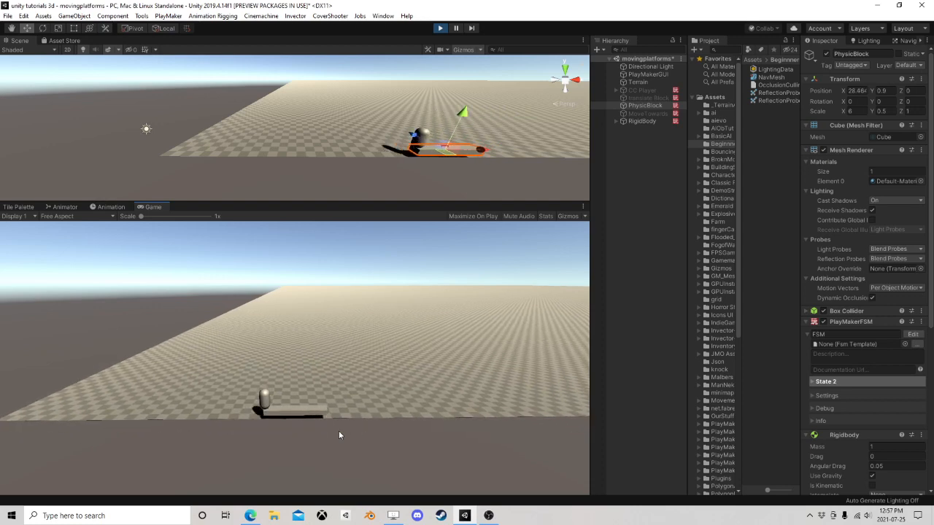
pyautogui.click(440, 28)
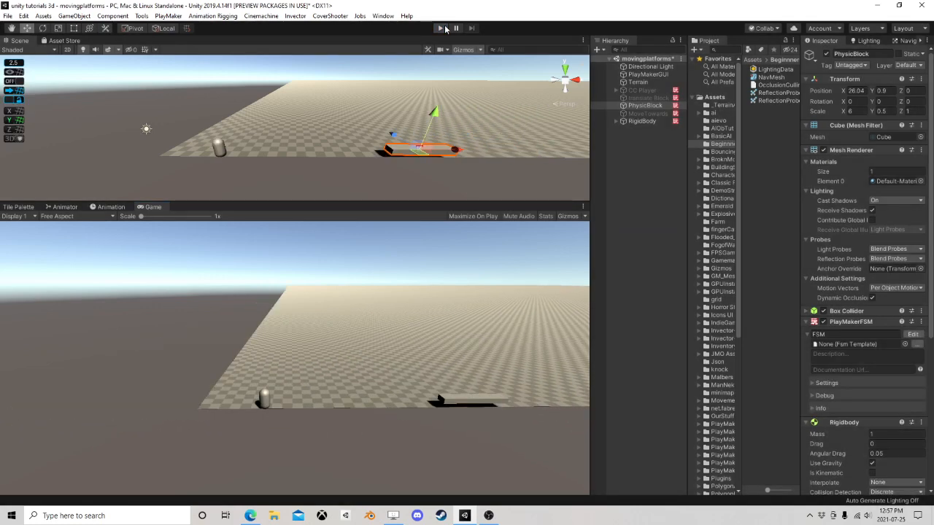
# Review State 1's axis vector, velocity and jump-key actions in the RigidBody FSM while playtesting the player, and stop play mode
pyautogui.click(640, 121)
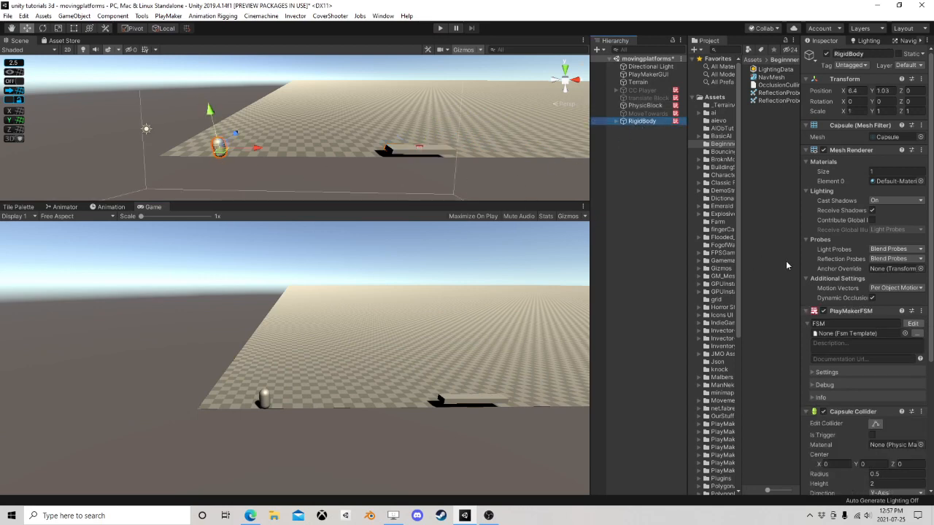
pyautogui.click(912, 323)
pyautogui.moveTo(385, 199); pyautogui.dragTo(453, 146)
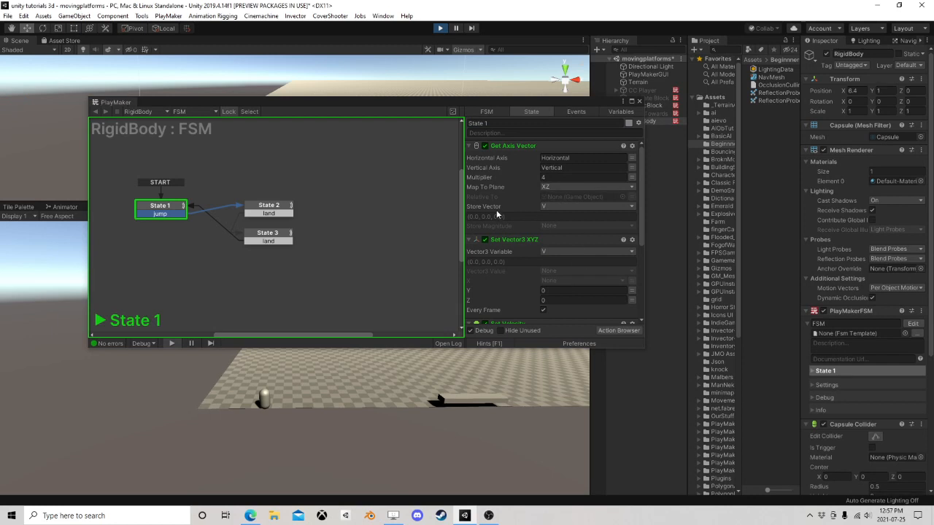
pyautogui.scroll(-2, 496, 259)
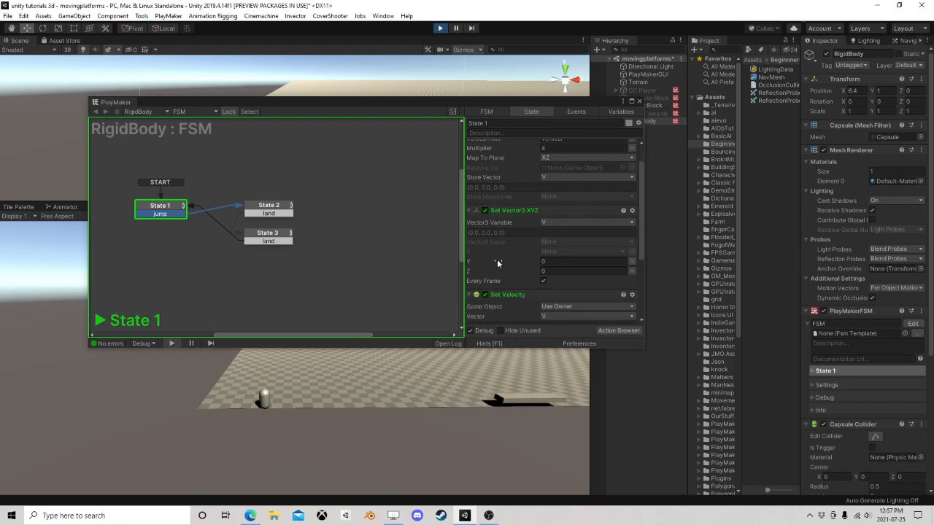
pyautogui.scroll(-2, 497, 263)
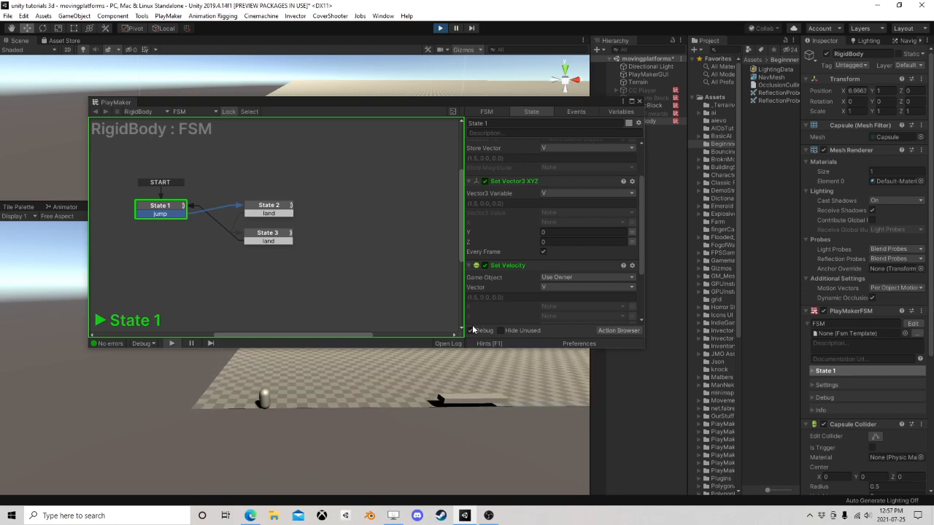
pyautogui.scroll(-5, 557, 302)
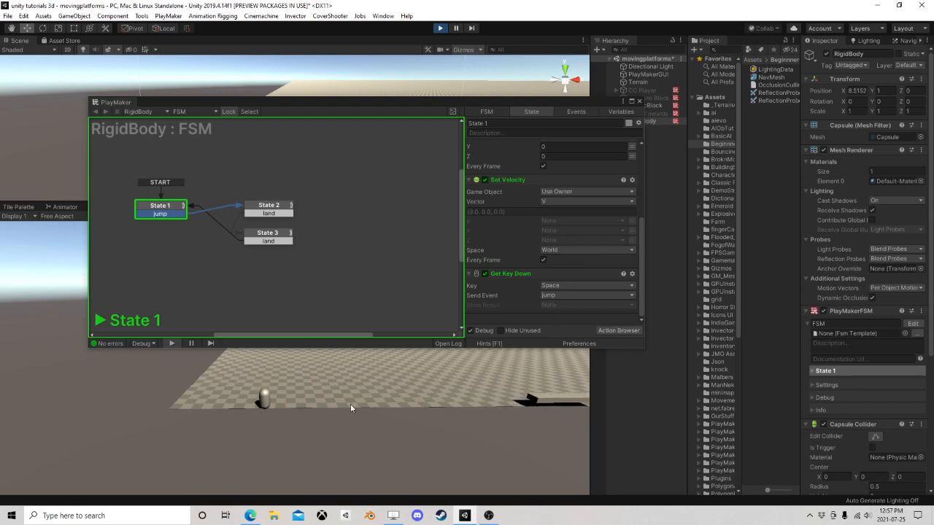
pyautogui.press('space')
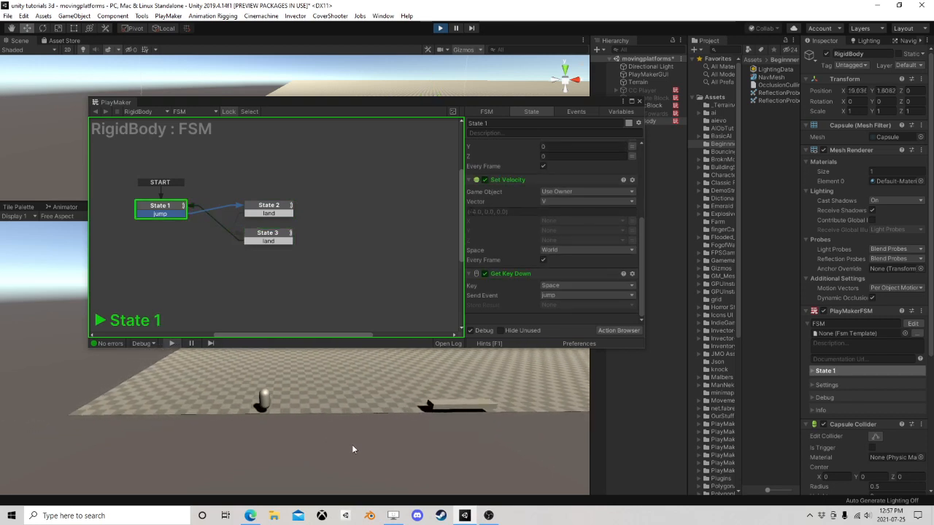
pyautogui.click(440, 28)
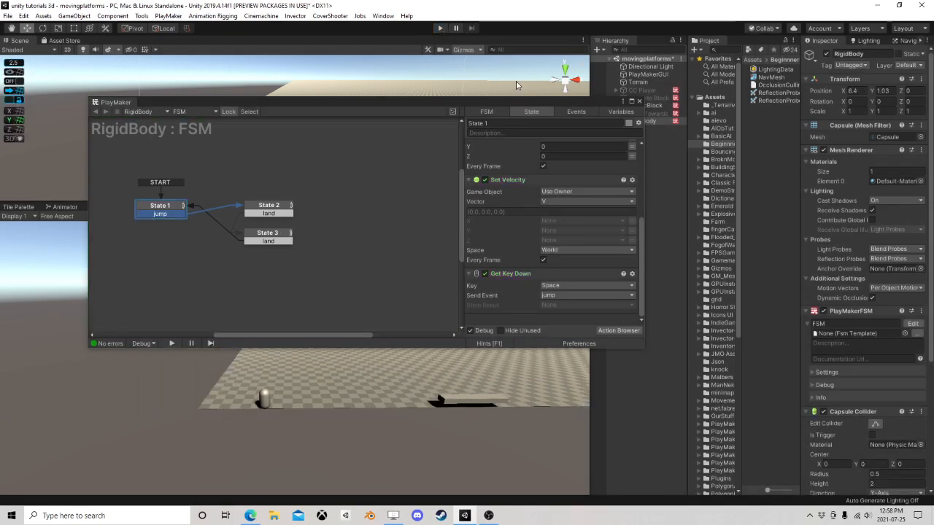
# Duplicate State 1 of the RigidBody FSM and place the copy directly below the original
pyautogui.moveTo(497, 102); pyautogui.dragTo(478, 116)
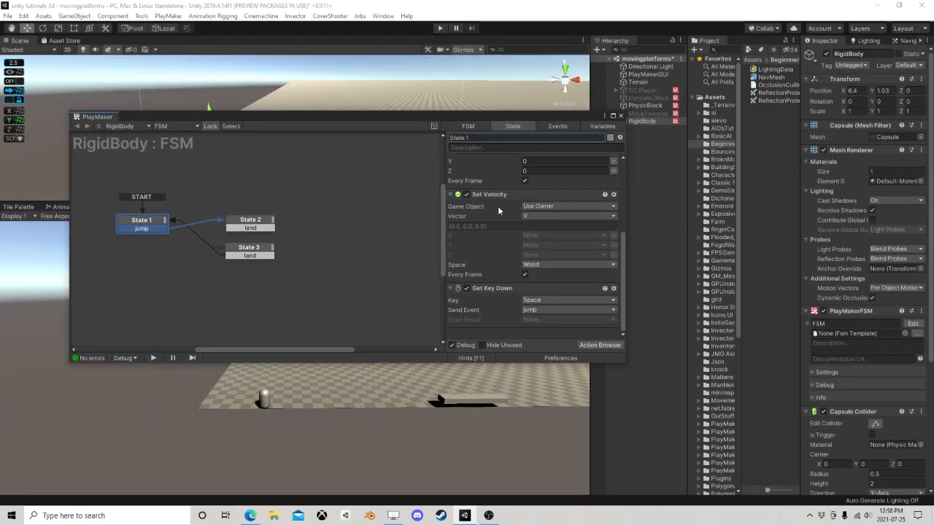
pyautogui.scroll(4, 490, 231)
pyautogui.scroll(-1, 494, 221)
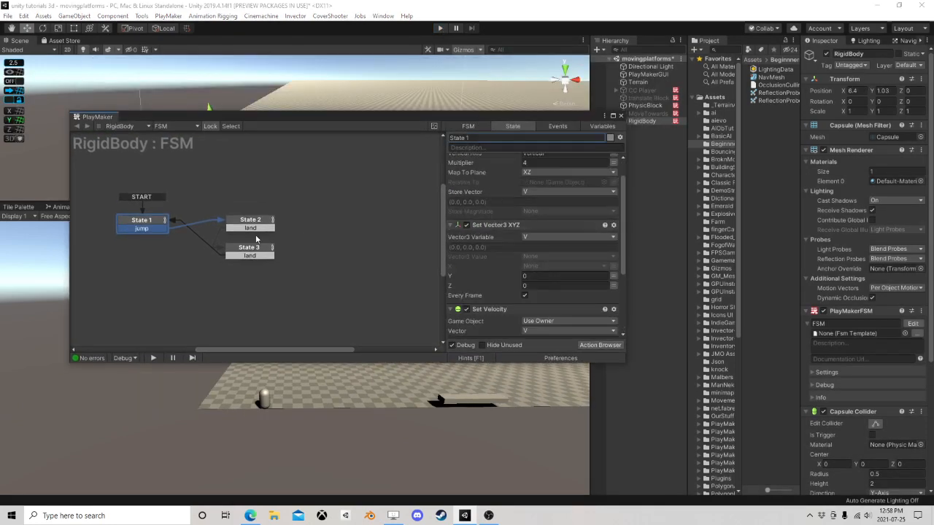
pyautogui.moveTo(177, 237); pyautogui.dragTo(319, 228, button='middle')
pyautogui.rightClick(319, 225)
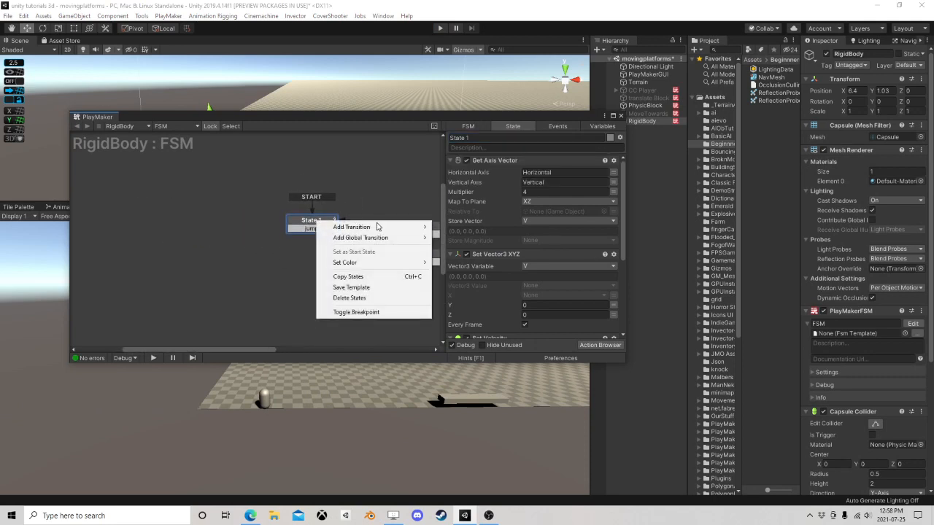
pyautogui.click(350, 276)
pyautogui.rightClick(277, 257)
pyautogui.click(302, 270)
pyautogui.moveTo(304, 250); pyautogui.dragTo(326, 253)
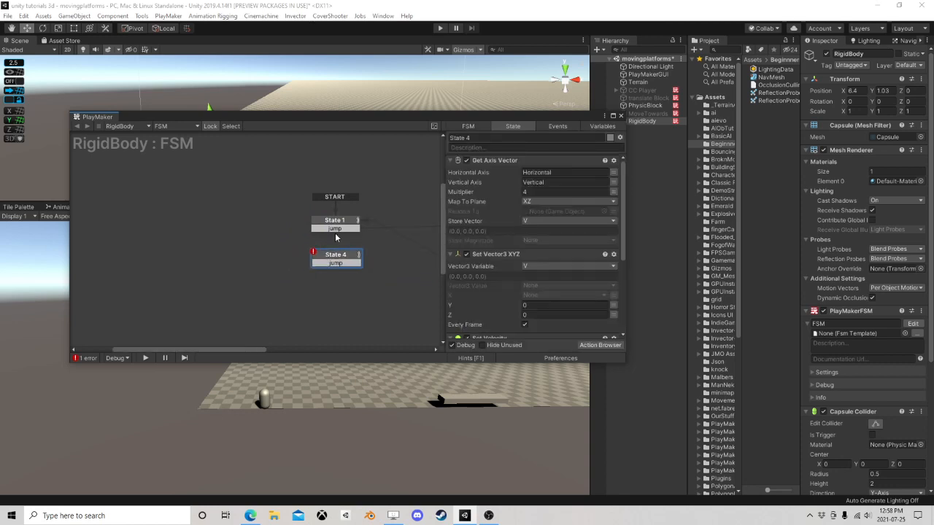
# Search the available actions for State 1 with "get vector3" and "vector3 l"
pyautogui.click(355, 225)
pyautogui.press('f')
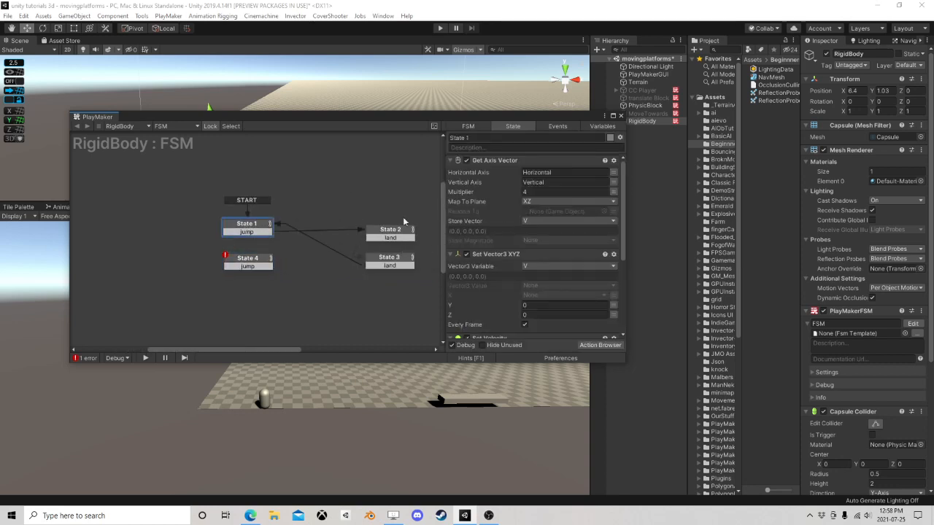
pyautogui.scroll(-5, 510, 235)
pyautogui.scroll(5, 504, 239)
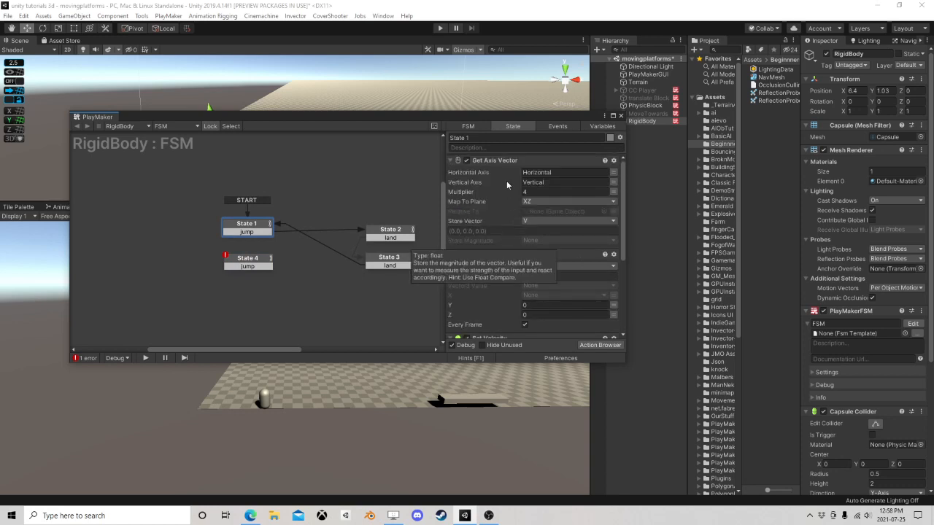
pyautogui.scroll(-2, 502, 244)
pyautogui.scroll(-2, 502, 244)
pyautogui.click(582, 343)
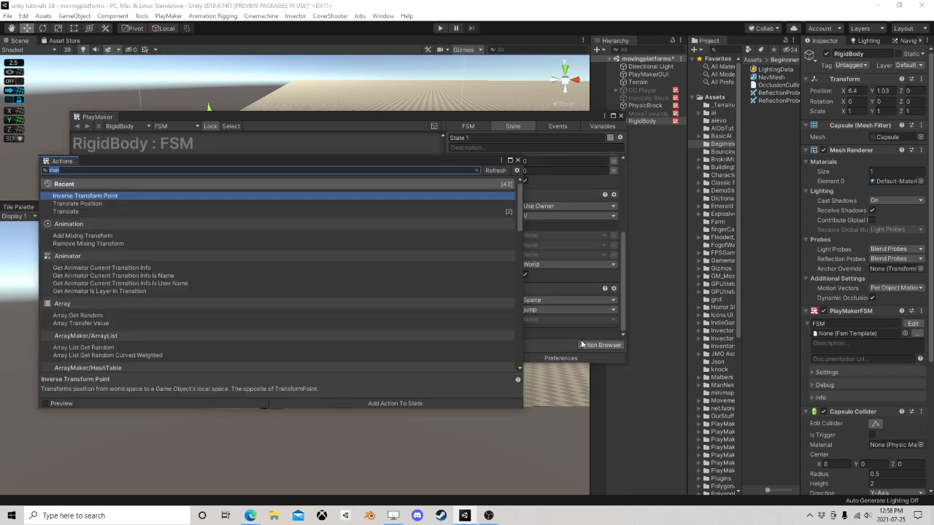
pyautogui.write('get vecto')
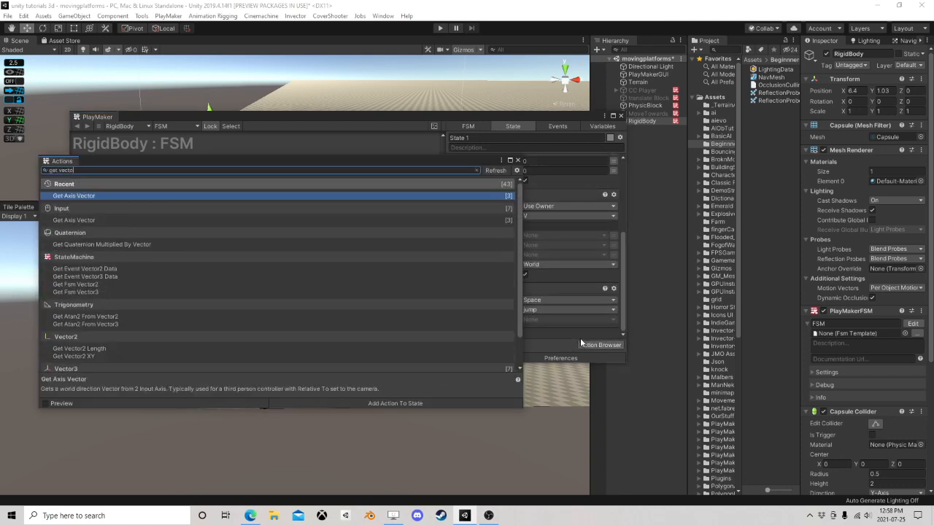
pyautogui.write('r3')
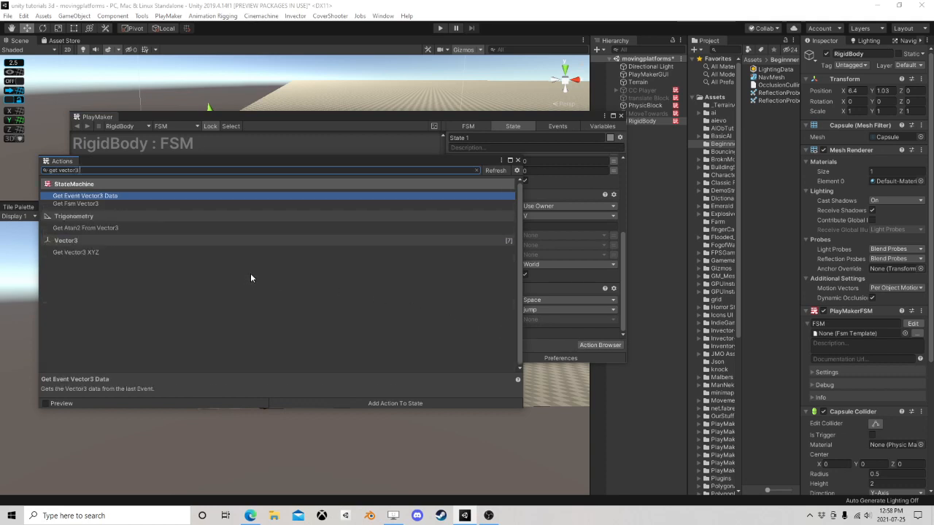
pyautogui.write(' l')
pyautogui.press('BackSpace')
pyautogui.press('BackSpace')
pyautogui.moveTo(59, 171); pyautogui.dragTo(31, 173)
pyautogui.press('BackSpace')
pyautogui.click(47, 171)
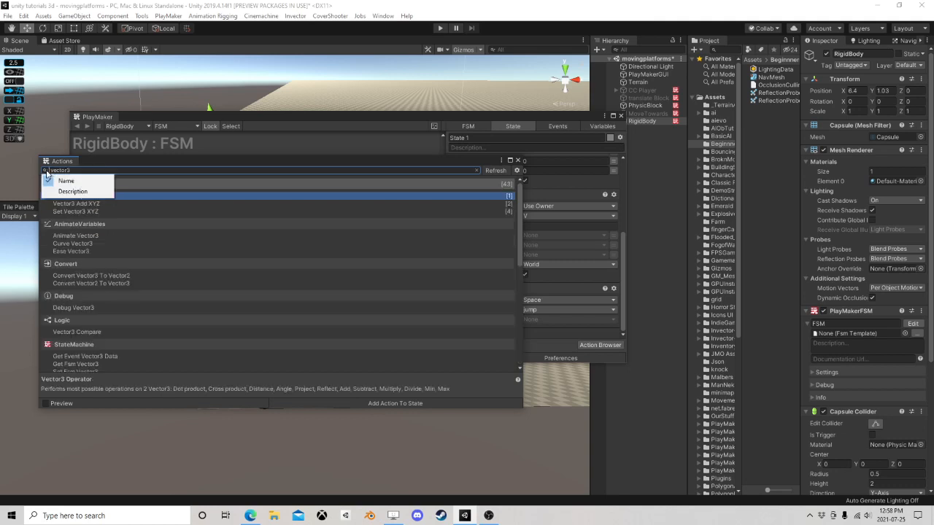
pyautogui.click(77, 171)
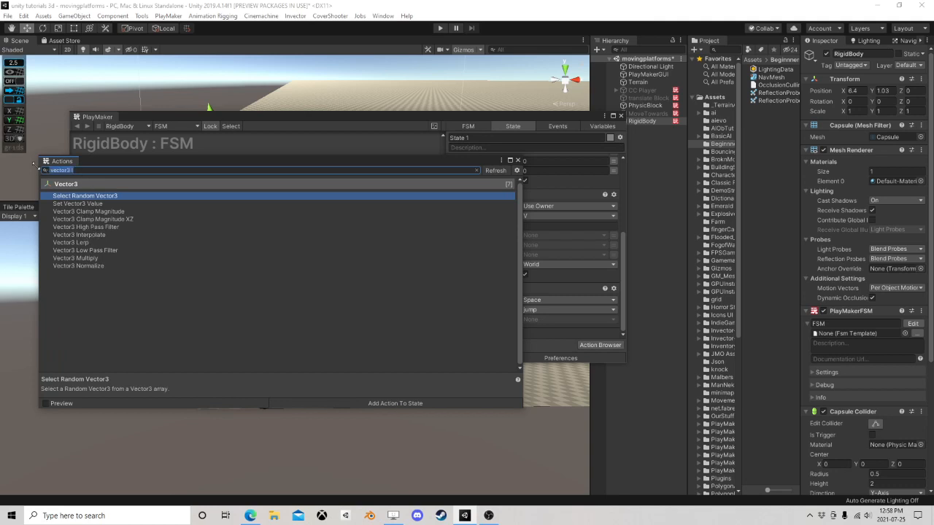
# Find the Vector3 action Get Vector Length with the search "length" and add it to State 1
pyautogui.write('length')
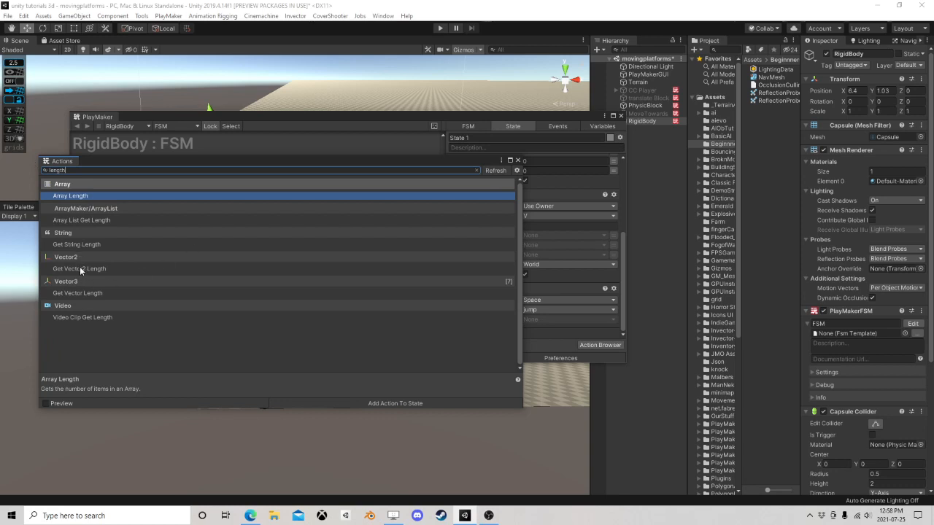
pyautogui.doubleClick(83, 292)
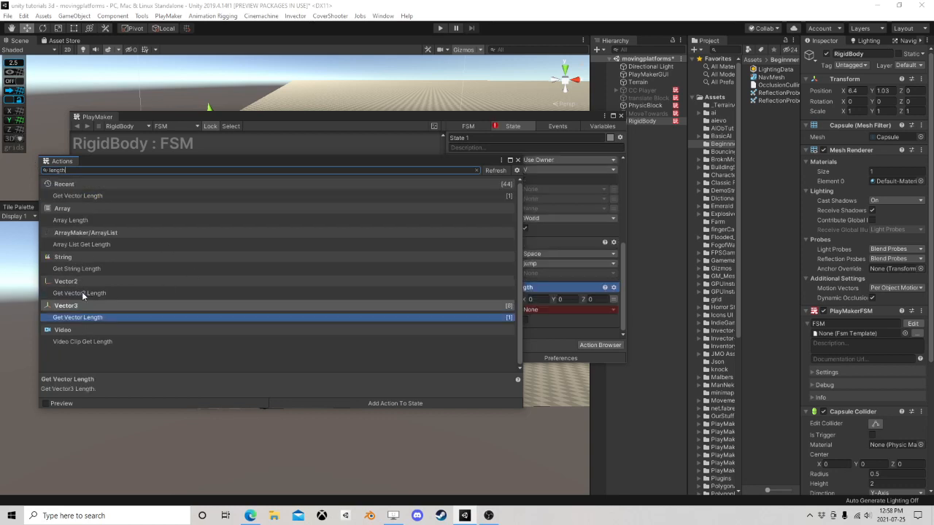
pyautogui.click(518, 161)
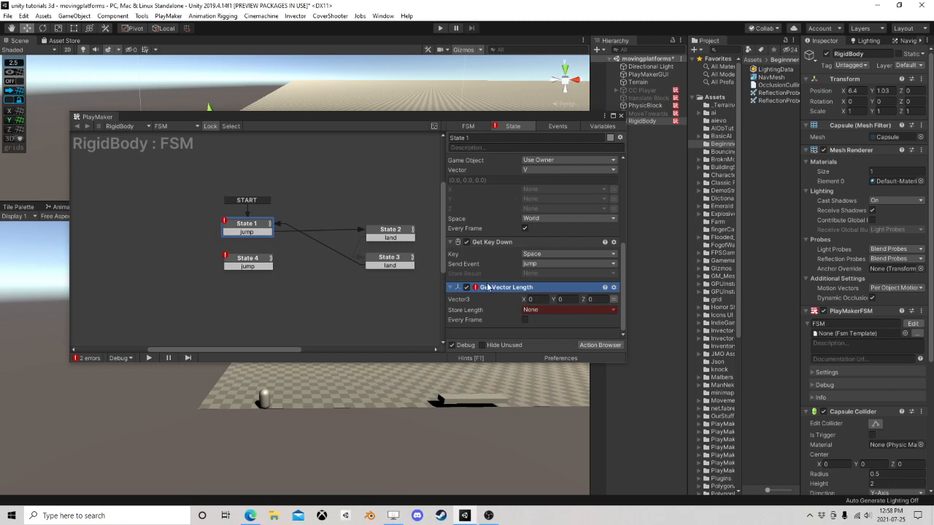
# Configure Get Vector Length to read vector V, store the result in a new variable named Length, and run every frame
pyautogui.click(613, 299)
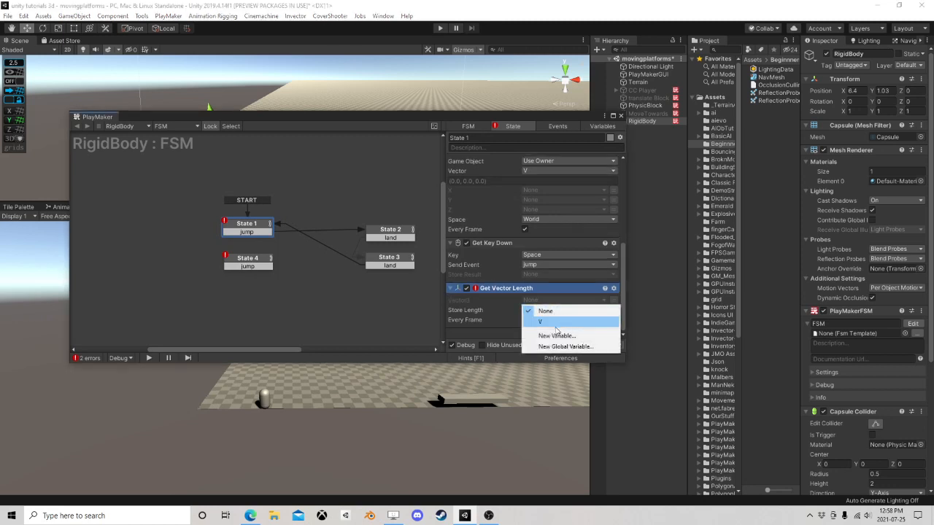
pyautogui.click(553, 319)
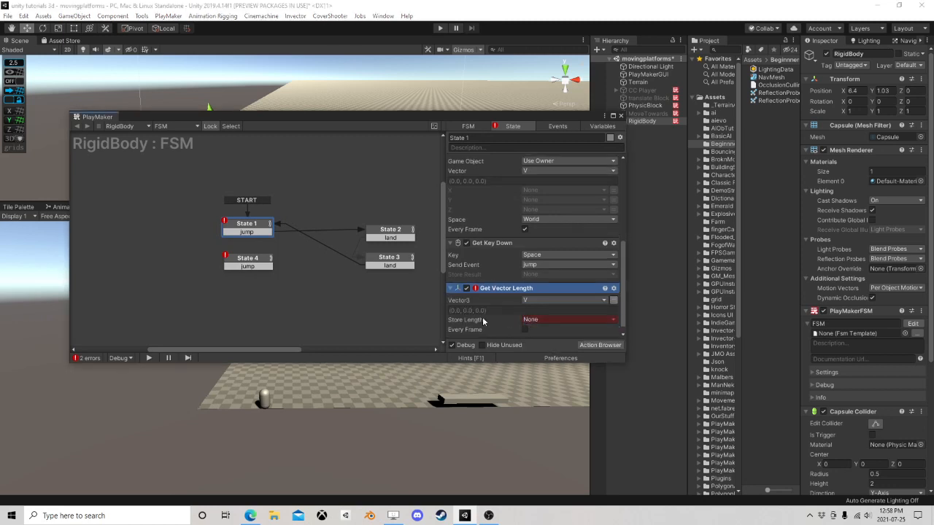
pyautogui.click(533, 321)
pyautogui.click(555, 341)
pyautogui.write('Length')
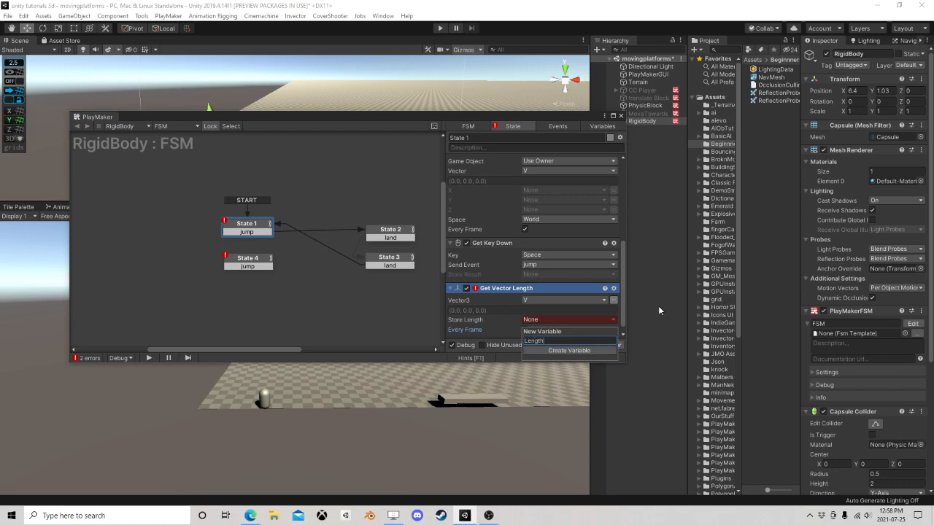
pyautogui.press('Return')
pyautogui.scroll(-1, 521, 300)
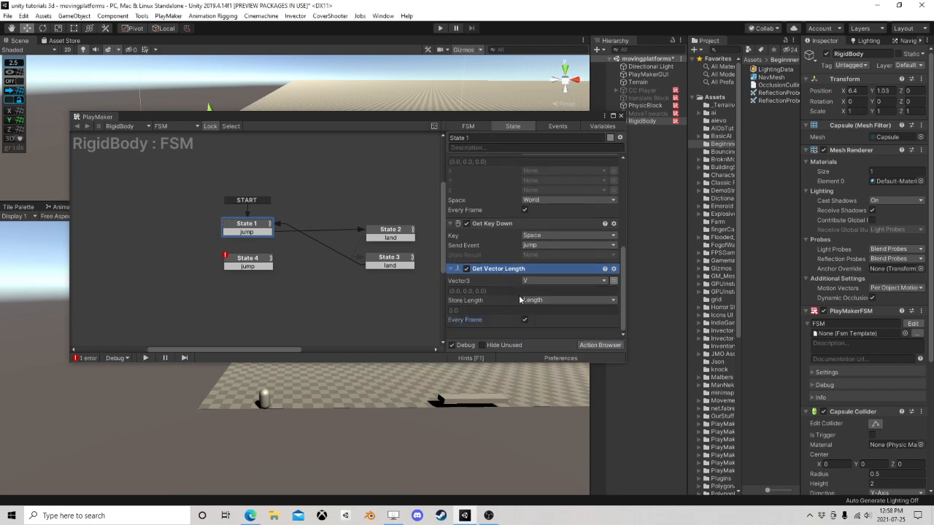
# Add a Float Compare action to State 1 with Float 1 set to the Length variable and Float 2 set to 0.25
pyautogui.click(592, 345)
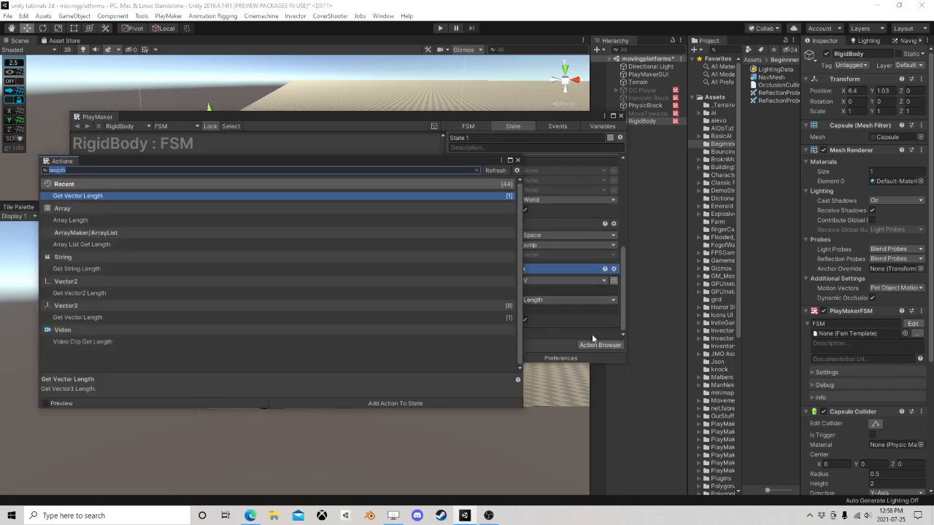
pyautogui.write('float com')
pyautogui.press('Return')
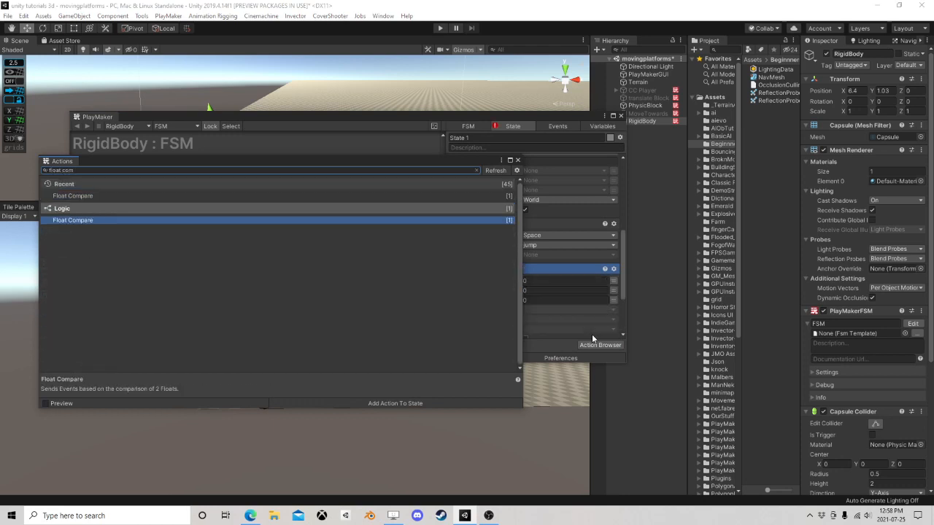
pyautogui.click(517, 160)
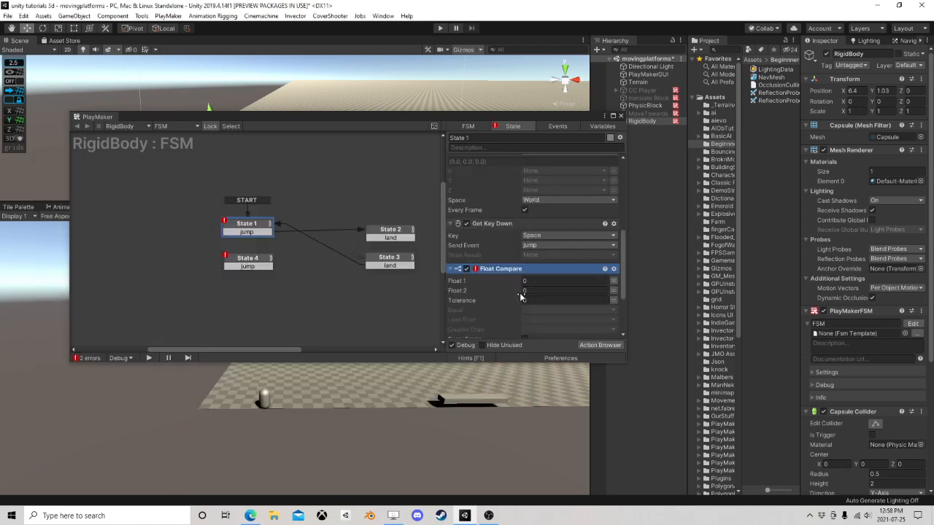
pyautogui.click(573, 281)
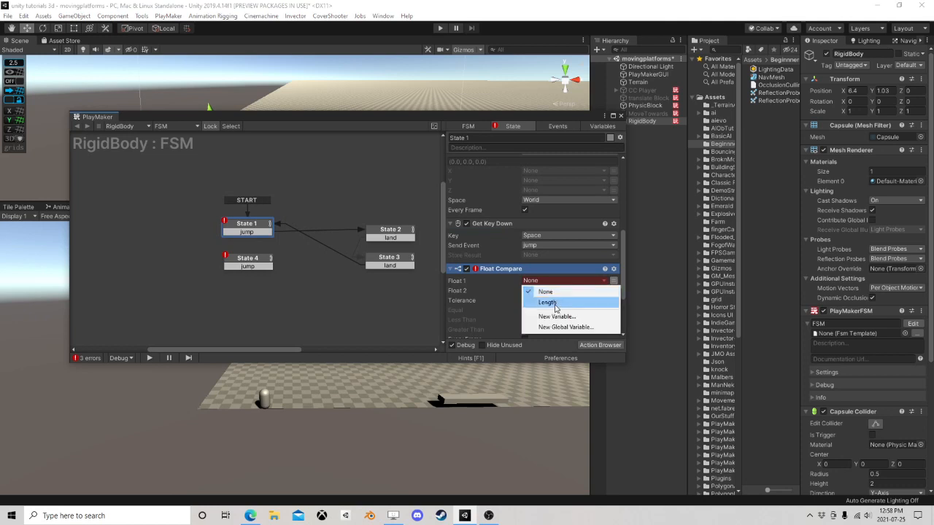
pyautogui.click(543, 301)
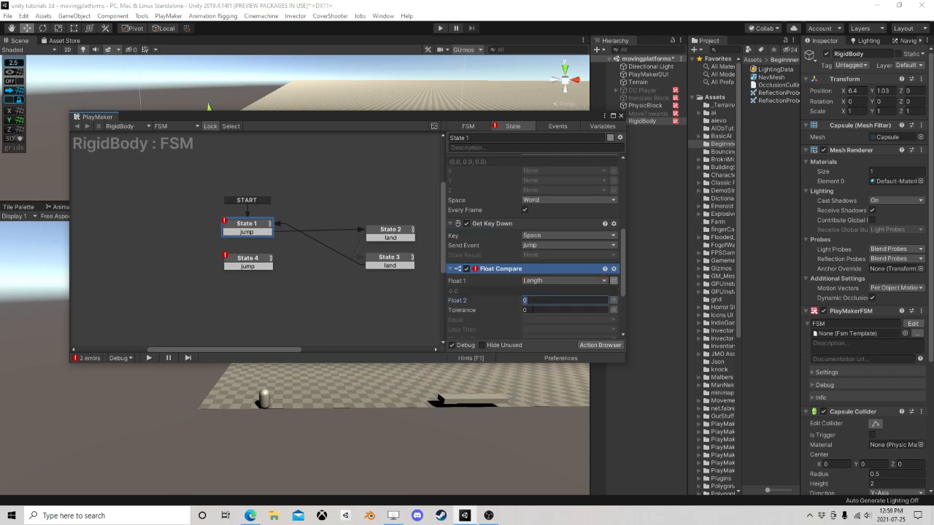
pyautogui.scroll(-3, 525, 313)
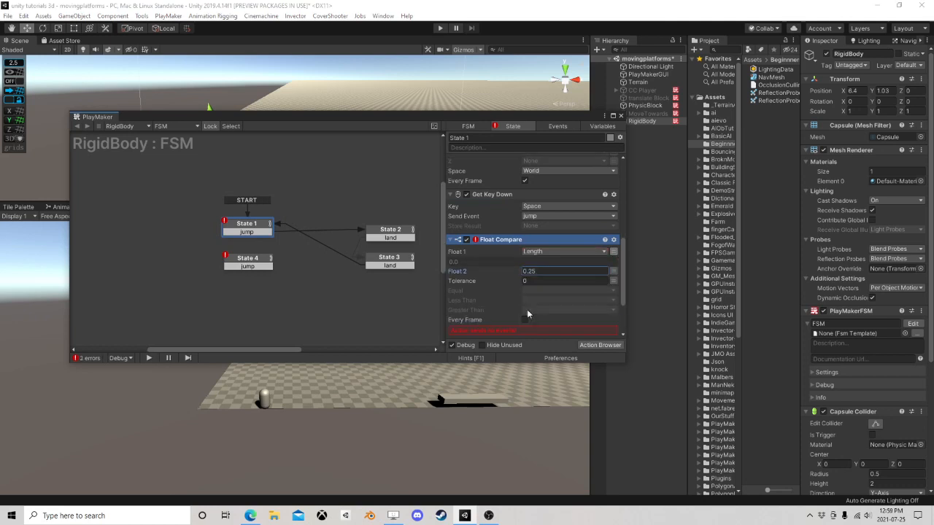
# Make Float Compare send a new event named idle for Less Than, and have it run every frame
pyautogui.click(535, 249)
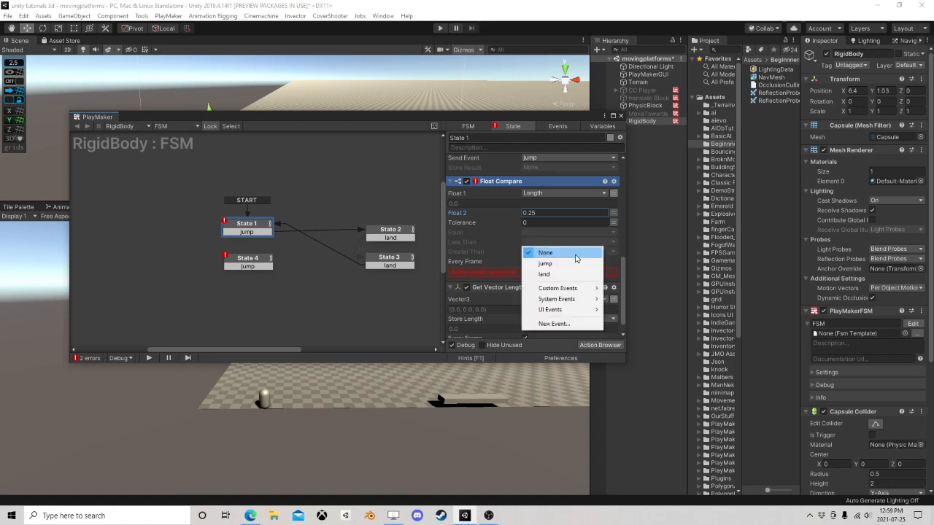
pyautogui.click(552, 324)
pyautogui.write('idle')
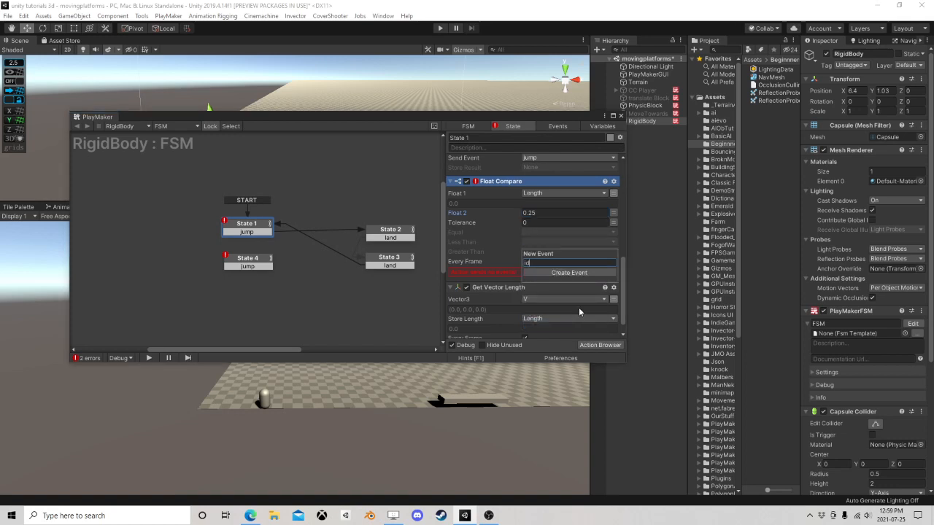
pyautogui.press('Return')
pyautogui.click(537, 259)
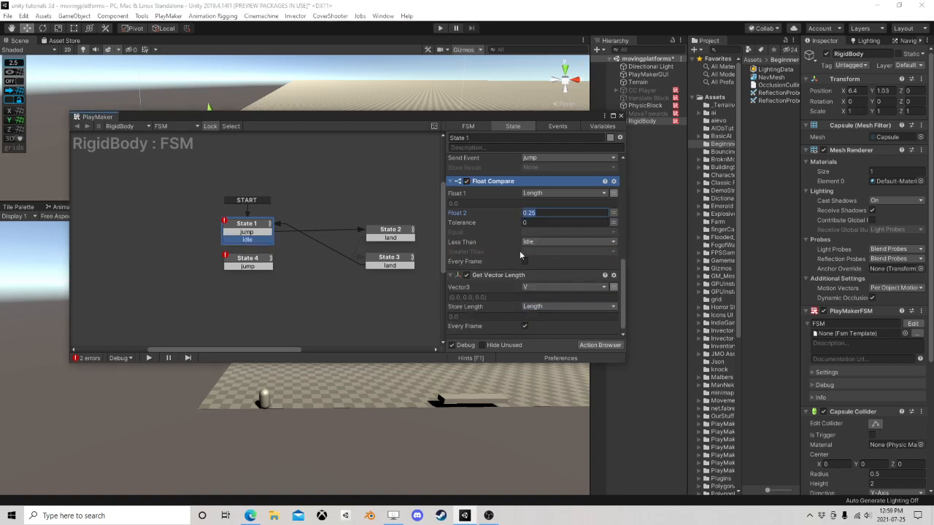
pyautogui.click(525, 261)
# Move Float Compare below Get Vector Length in State 1 and connect the idle event to State 4
pyautogui.rightClick(500, 186)
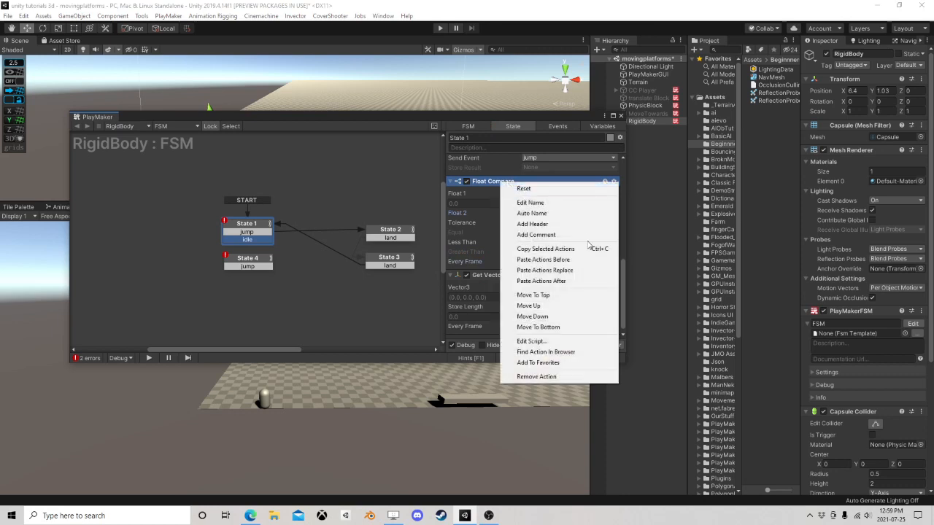
pyautogui.click(522, 329)
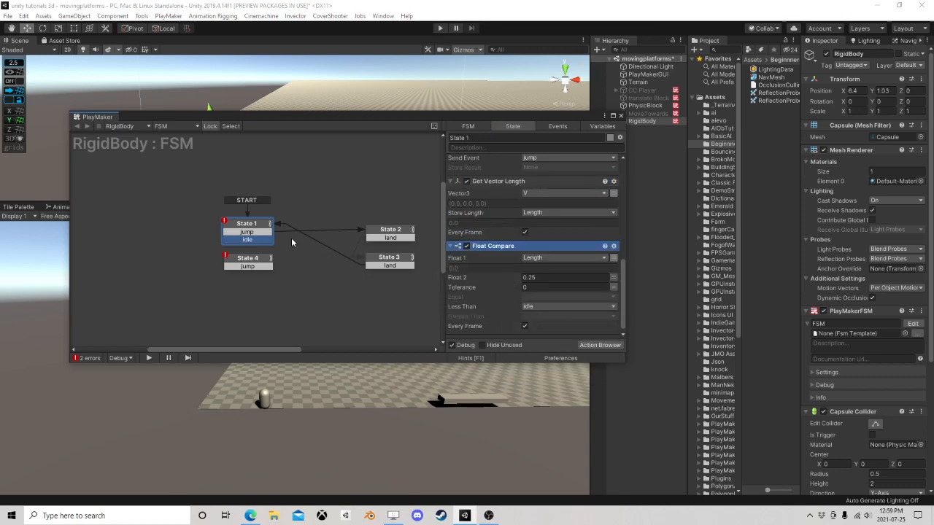
pyautogui.moveTo(252, 239); pyautogui.dragTo(251, 268)
pyautogui.click(256, 262)
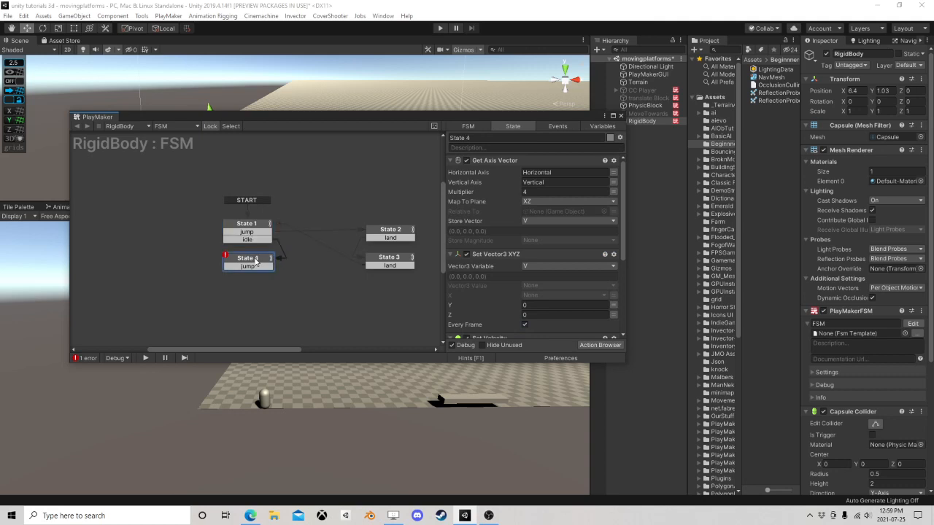
# Copy the Get Vector Length and Float Compare actions from State 1 and paste them at the end of State 4
pyautogui.click(256, 227)
pyautogui.scroll(-1, 520, 276)
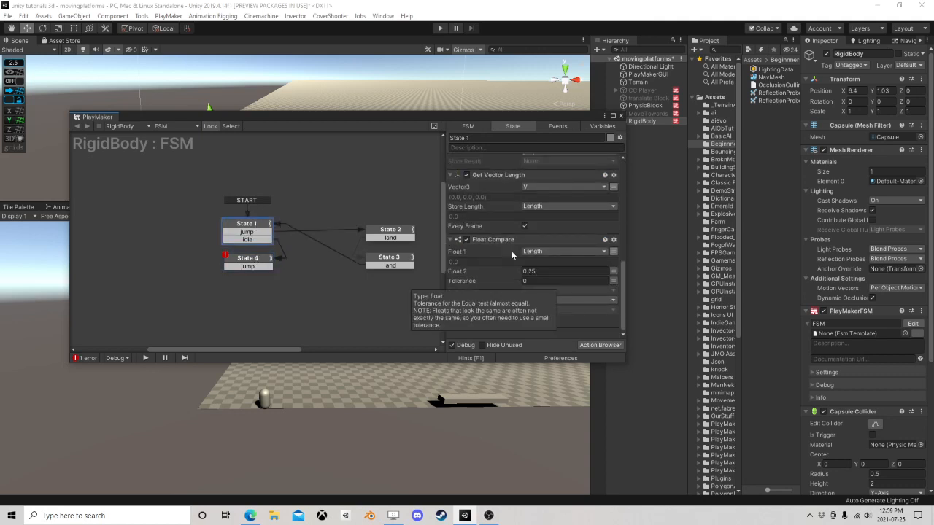
pyautogui.click(509, 241)
pyautogui.scroll(2, 507, 245)
pyautogui.rightClick(503, 236)
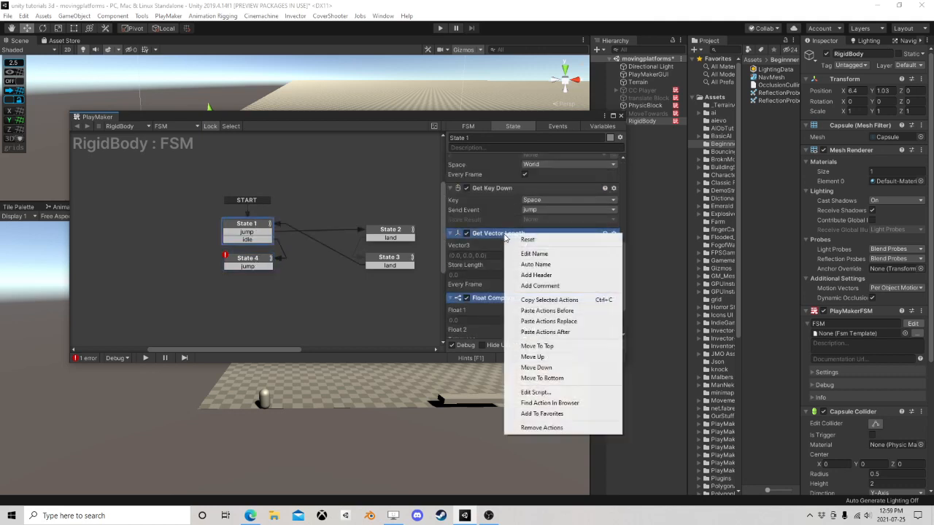
pyautogui.click(546, 300)
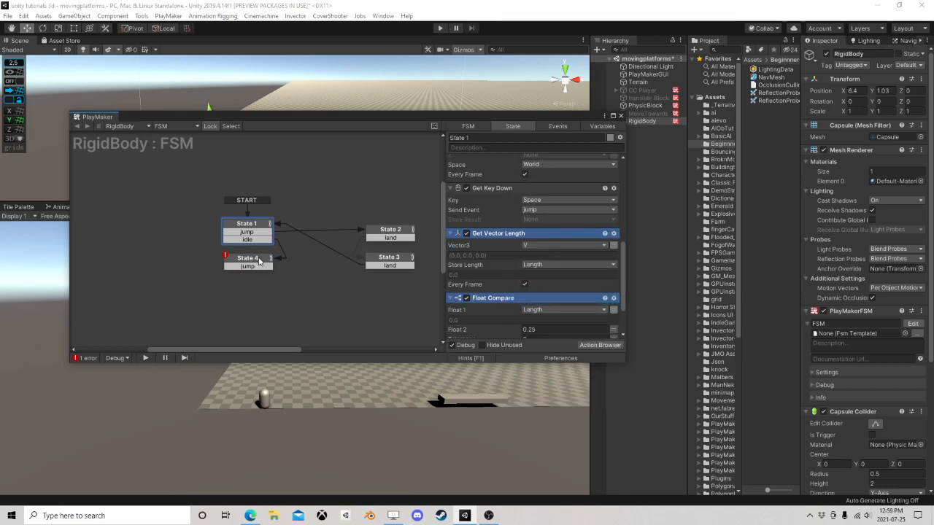
pyautogui.click(249, 259)
pyautogui.rightClick(488, 340)
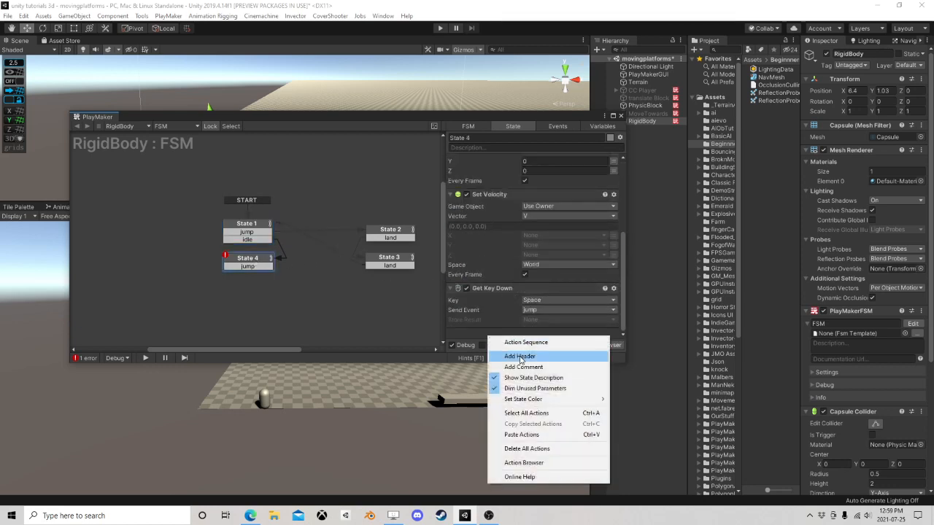
pyautogui.click(514, 431)
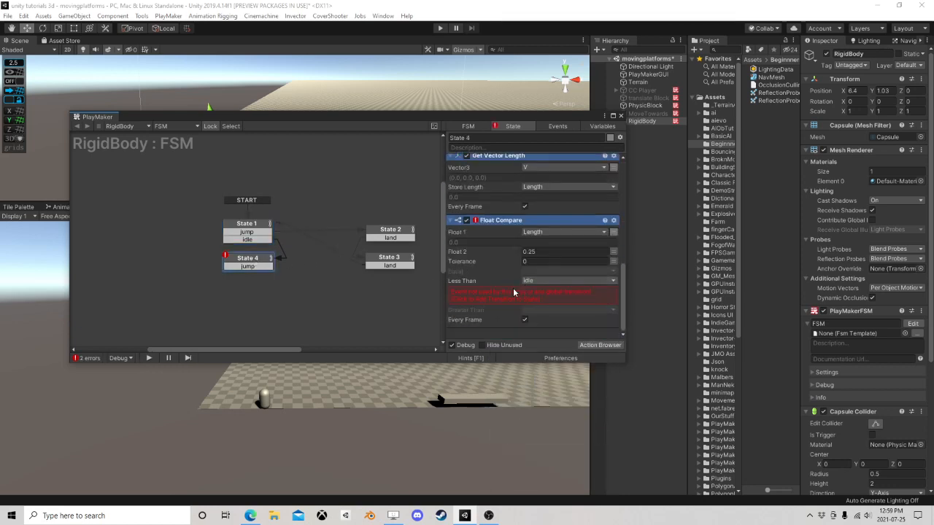
# In State 4's Float Compare, set Less Than to None and Greater Than to a new event named move
pyautogui.click(531, 283)
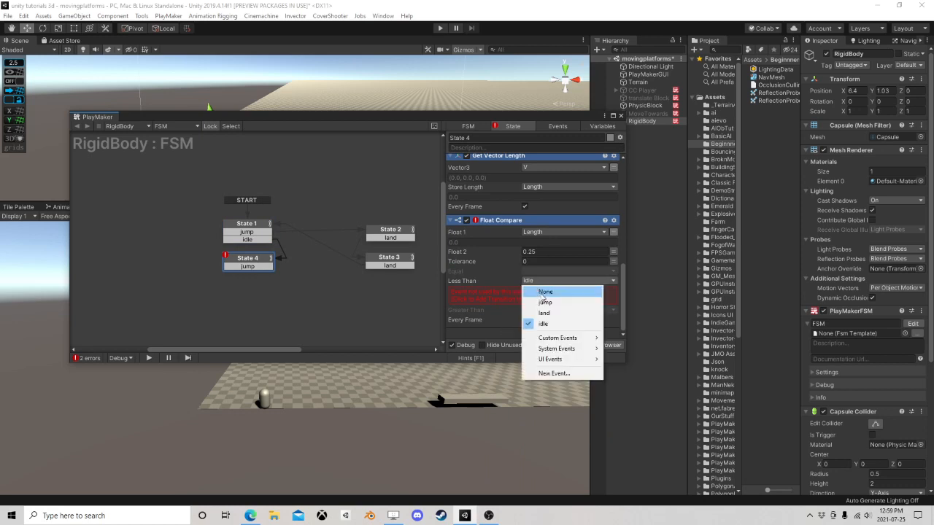
pyautogui.click(532, 290)
pyautogui.click(535, 299)
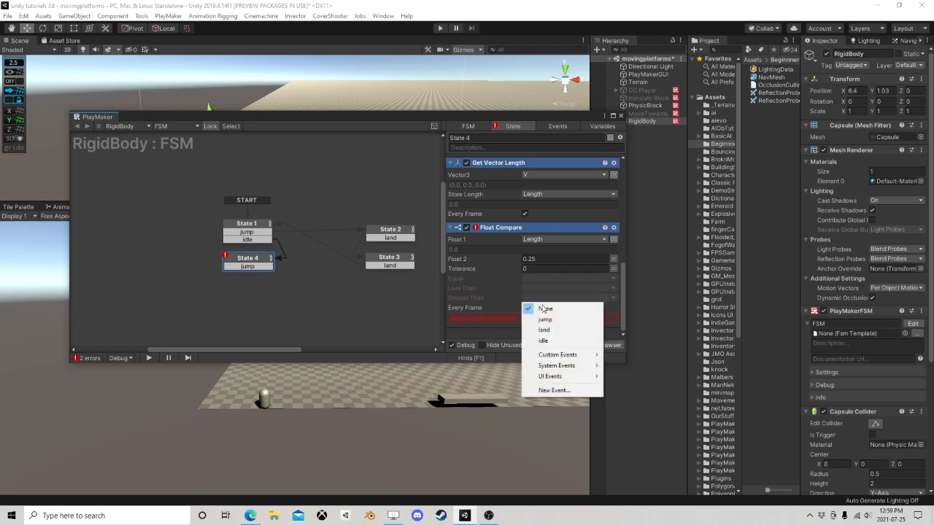
pyautogui.click(552, 388)
pyautogui.write('move')
pyautogui.press('Return')
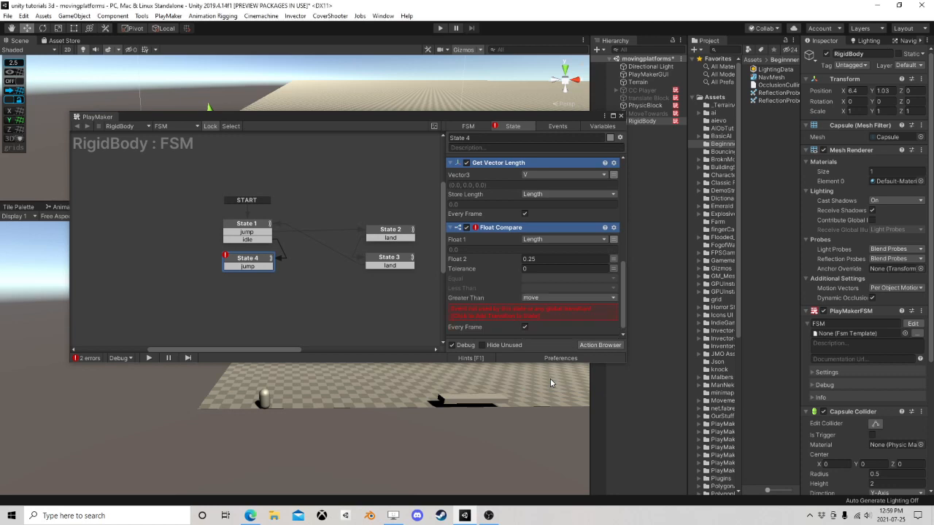
# Add the move event as a transition on State 4 and connect it to State 1
pyautogui.click(537, 318)
pyautogui.moveTo(248, 274); pyautogui.dragTo(243, 240)
pyautogui.click(273, 253)
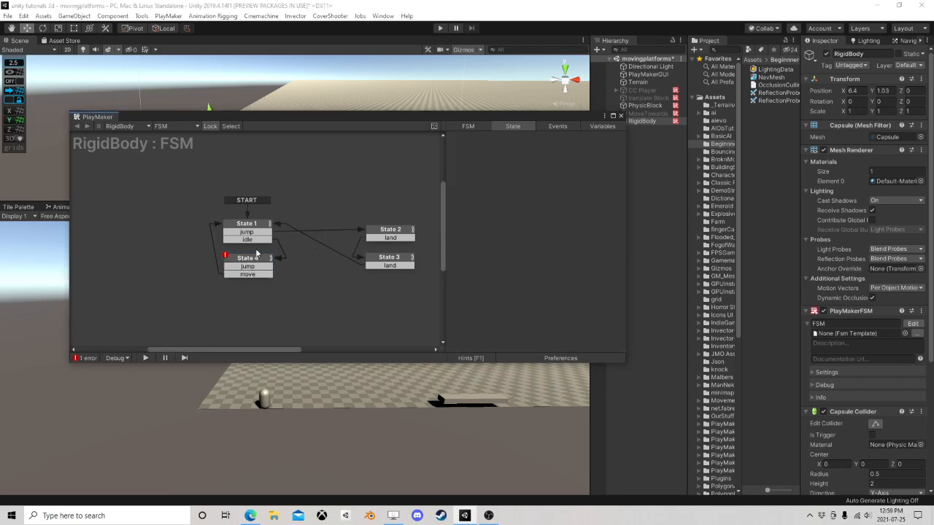
# In State 4's Set Velocity, set Vector to None and X, Y and Z to 0, and turn off Every Frame
pyautogui.click(256, 257)
pyautogui.scroll(-4, 502, 250)
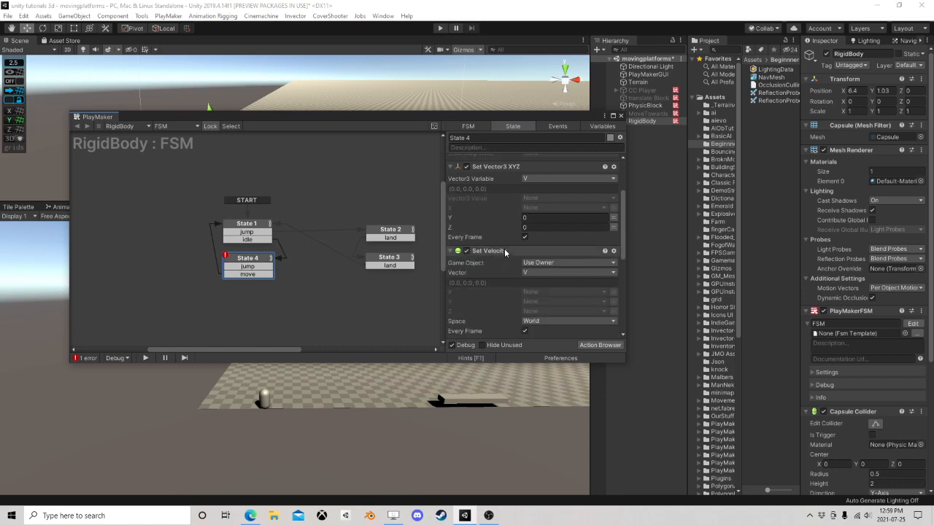
pyautogui.rightClick(503, 250)
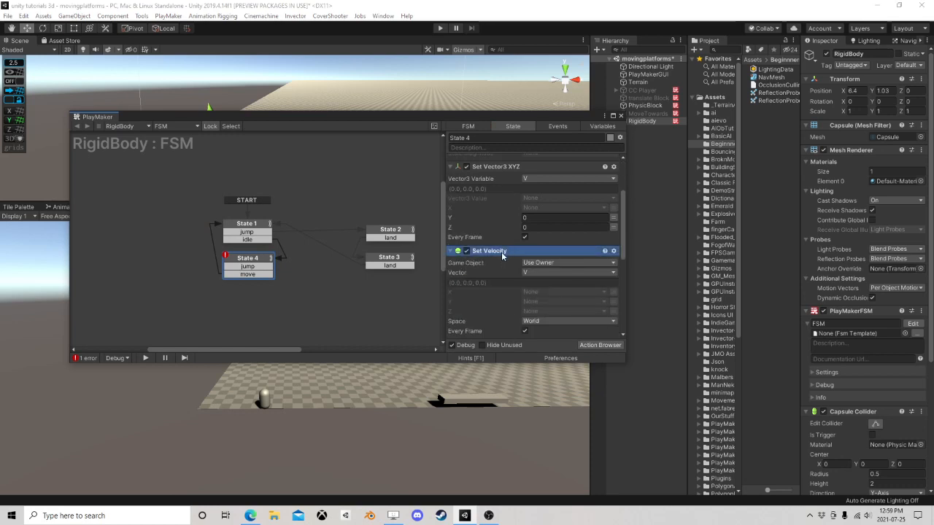
pyautogui.click(471, 280)
pyautogui.click(593, 273)
pyautogui.click(574, 288)
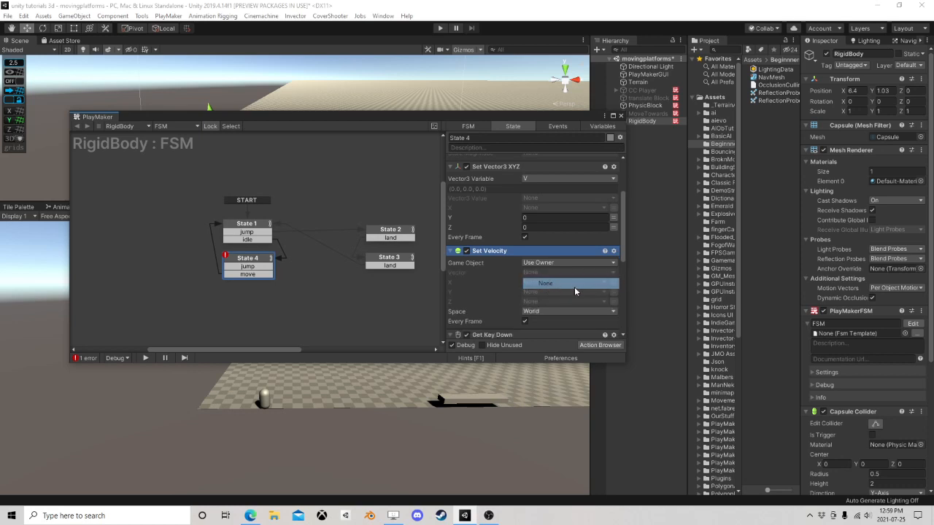
pyautogui.click(613, 282)
pyautogui.click(613, 292)
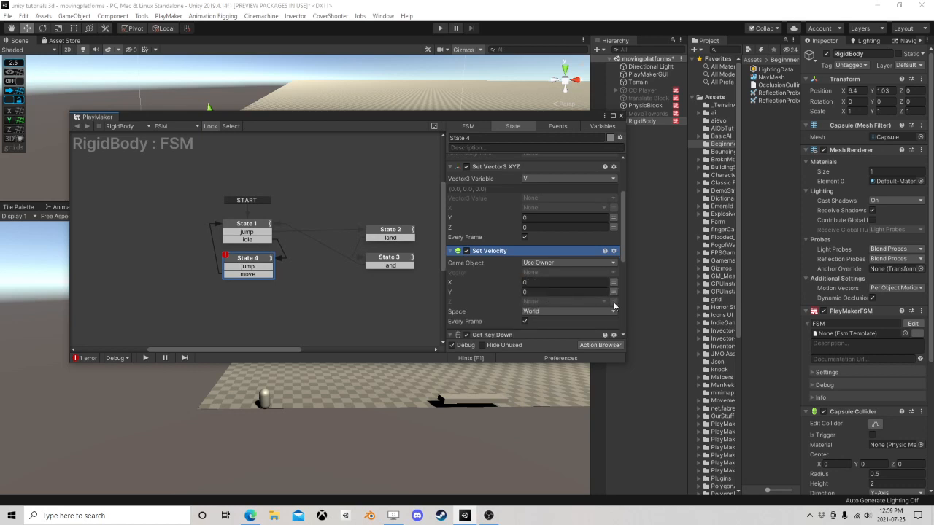
pyautogui.click(613, 301)
pyautogui.click(524, 321)
# Move Set Velocity to the start of State 4's action list
pyautogui.rightClick(491, 254)
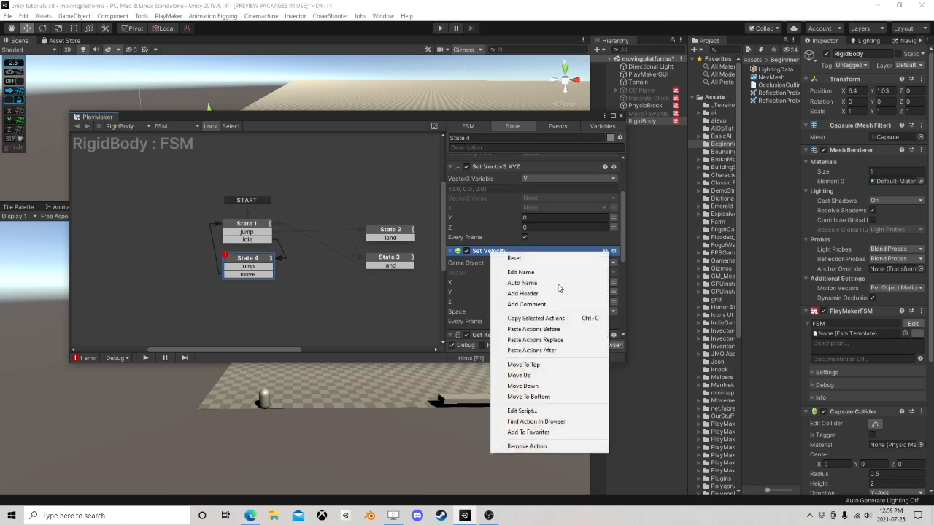
pyautogui.click(537, 362)
pyautogui.scroll(-2, 516, 246)
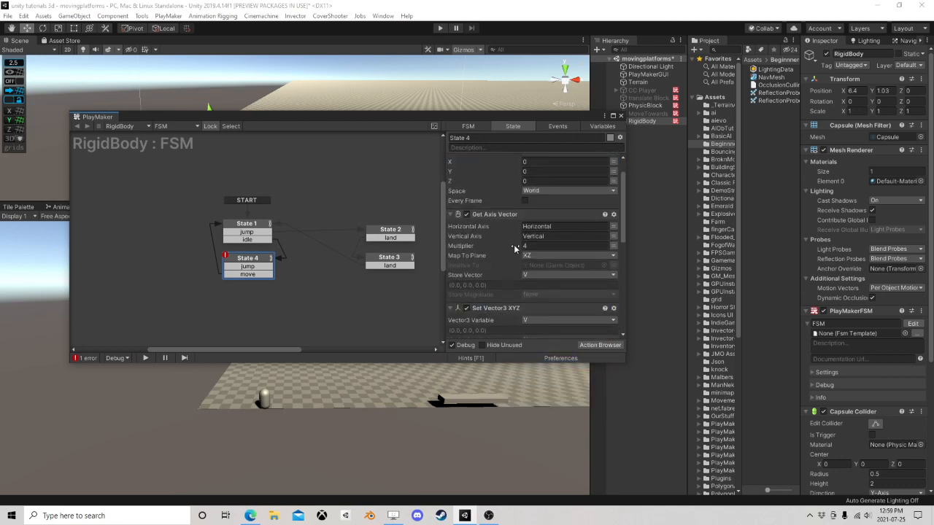
# Connect State 4's jump event to State 2 and nudge State 4 up closer to State 1
pyautogui.scroll(-1, 490, 209)
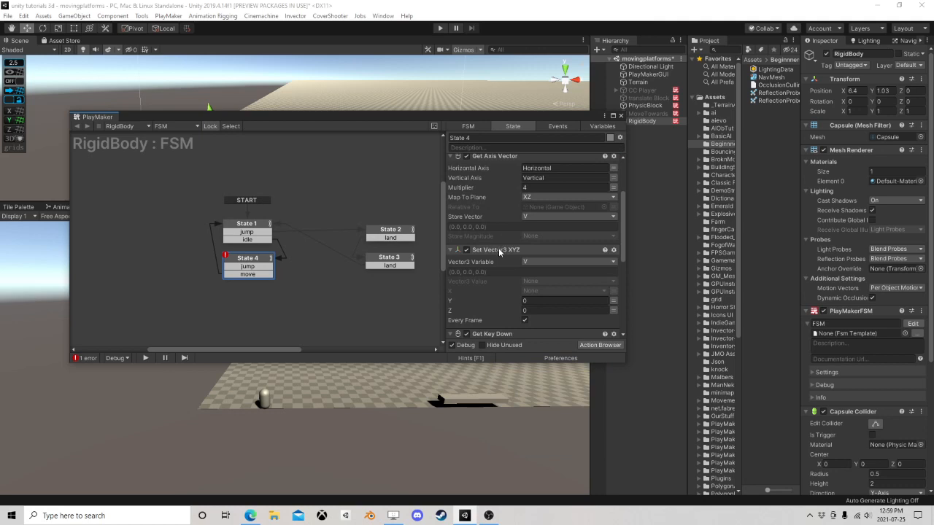
pyautogui.scroll(-3, 501, 248)
pyautogui.scroll(-3, 506, 247)
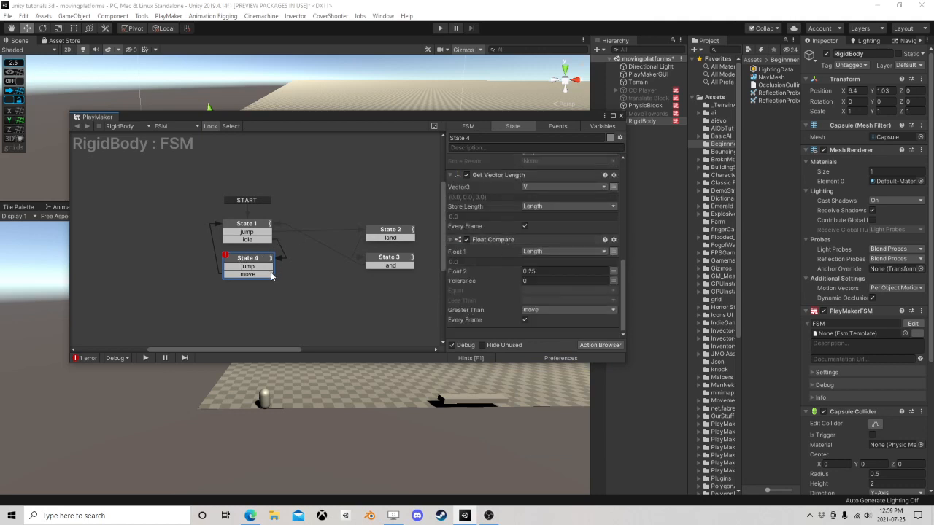
pyautogui.moveTo(270, 268); pyautogui.dragTo(373, 239)
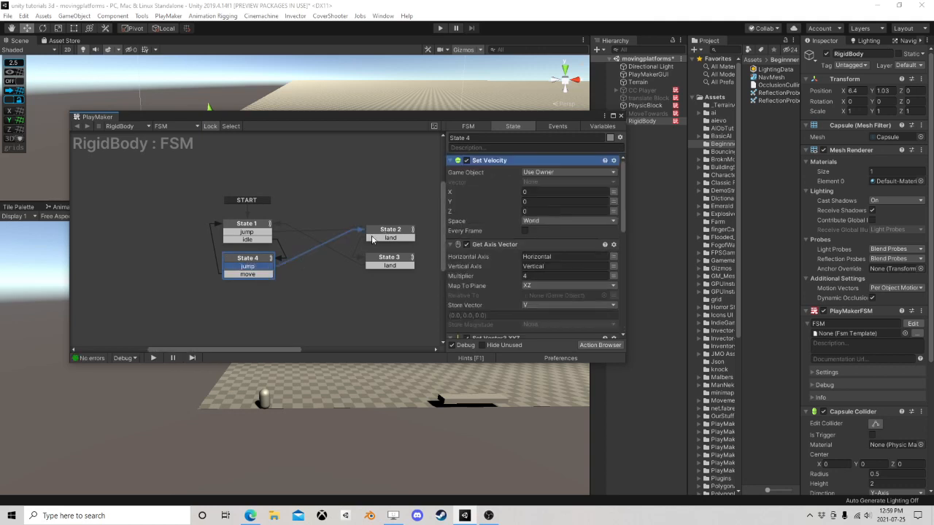
pyautogui.moveTo(259, 265); pyautogui.dragTo(259, 261)
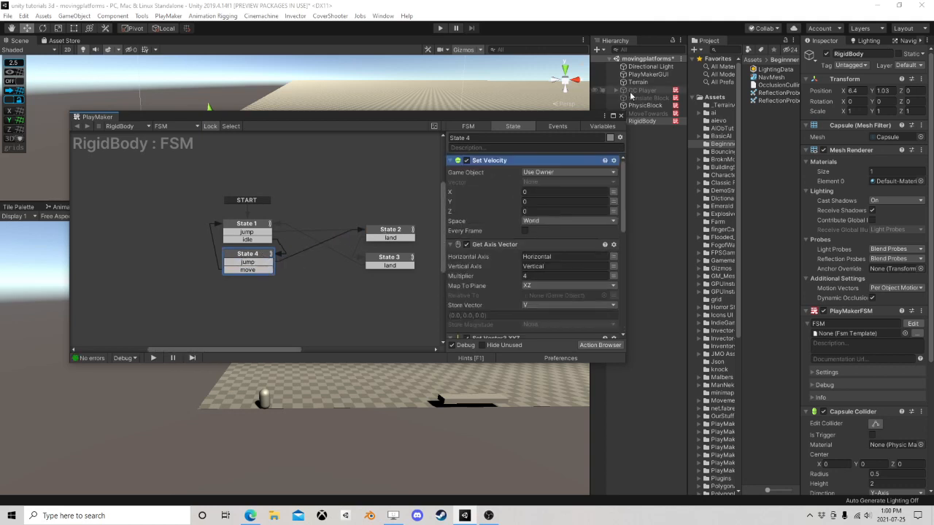
# Start play mode and display the RigidBody FSM graph where it leaves the game view uncovered
pyautogui.click(620, 116)
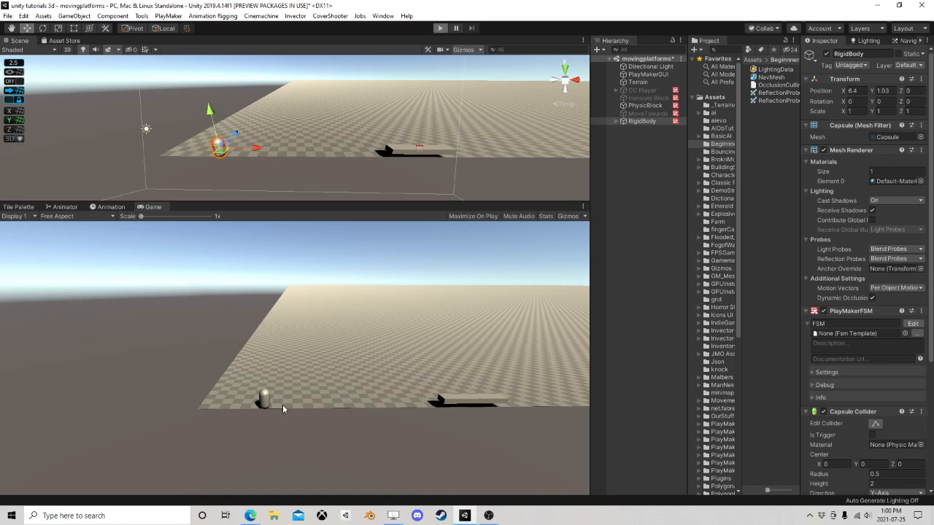
pyautogui.hotkey('ctrl', 'p')
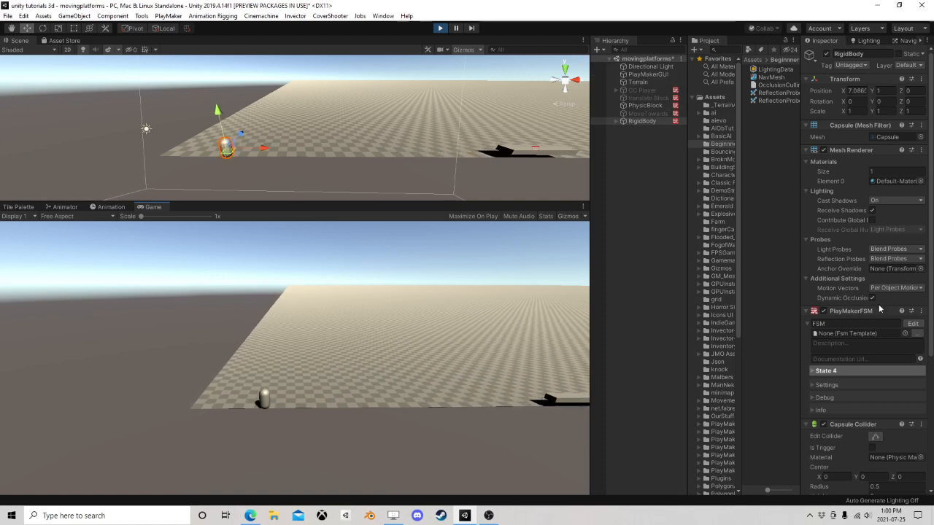
pyautogui.click(918, 325)
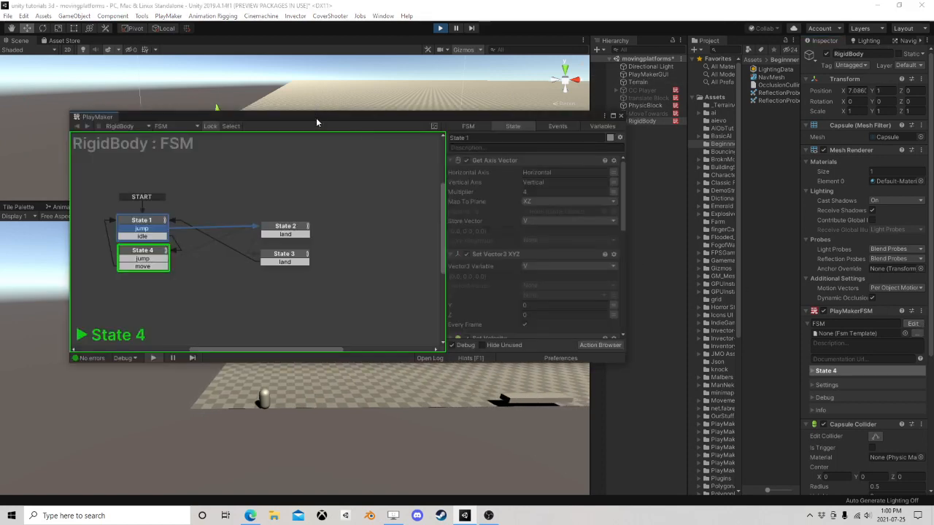
pyautogui.moveTo(317, 120); pyautogui.dragTo(808, 61)
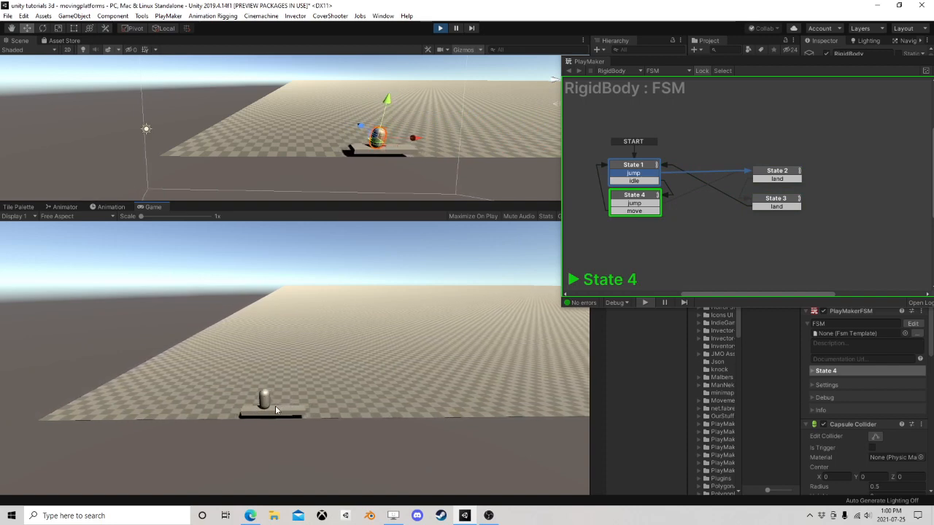
# Walk the player right and left on the moving platform to test the State 1 and State 4 transitions, and end play mode
pyautogui.press('d')
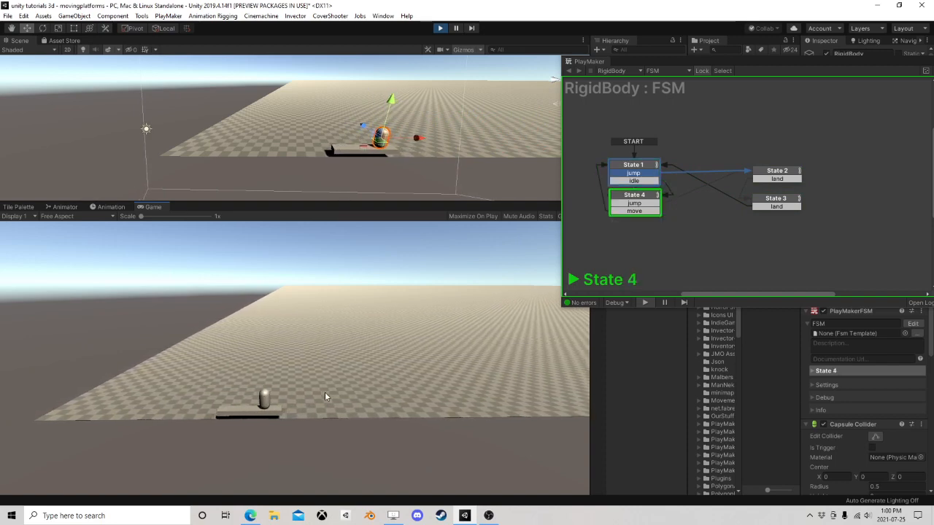
pyautogui.press('a')
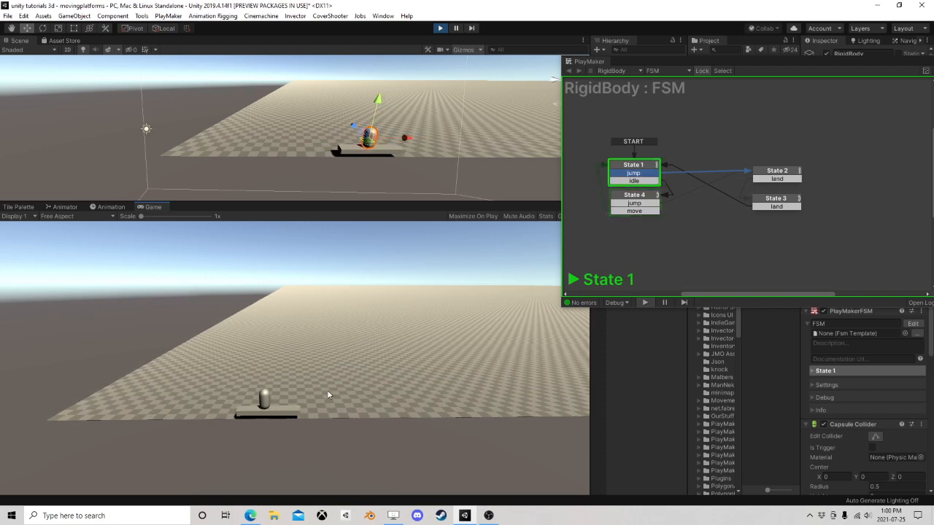
pyautogui.press('d')
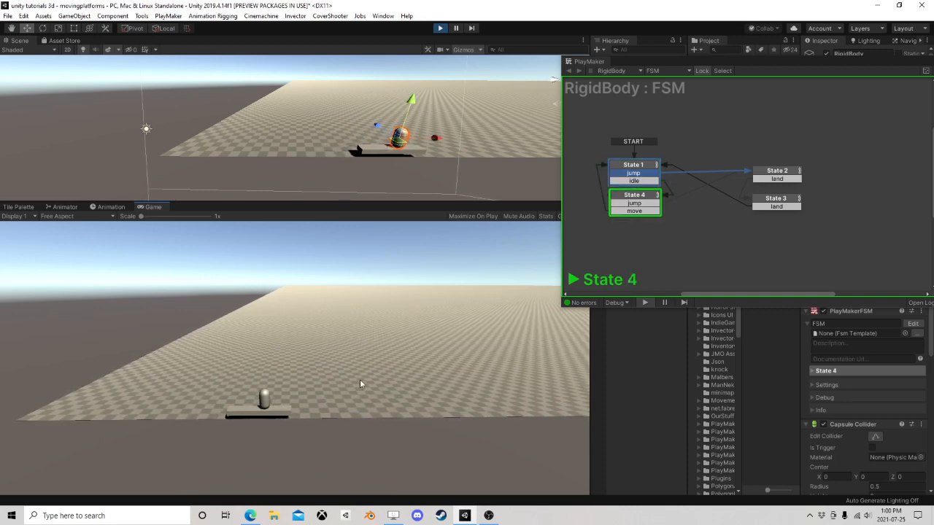
pyautogui.press('a')
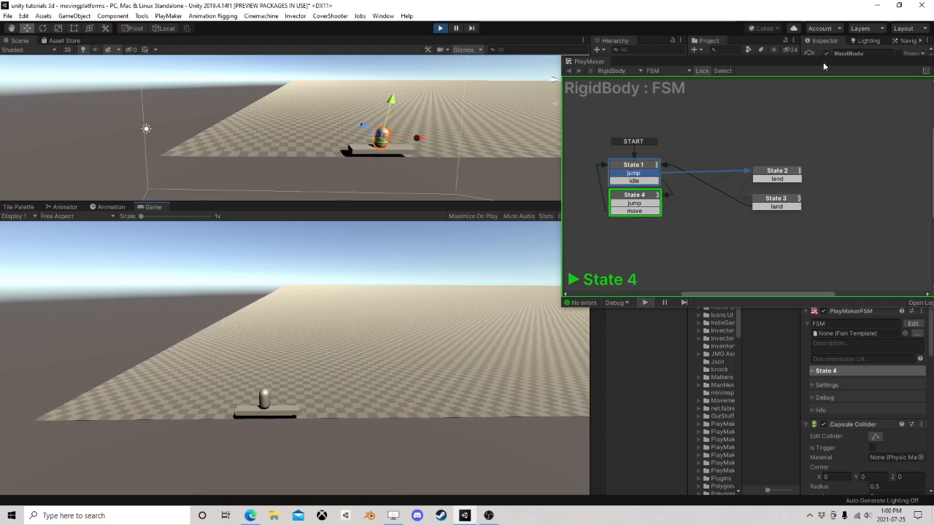
pyautogui.moveTo(823, 62); pyautogui.dragTo(349, 100)
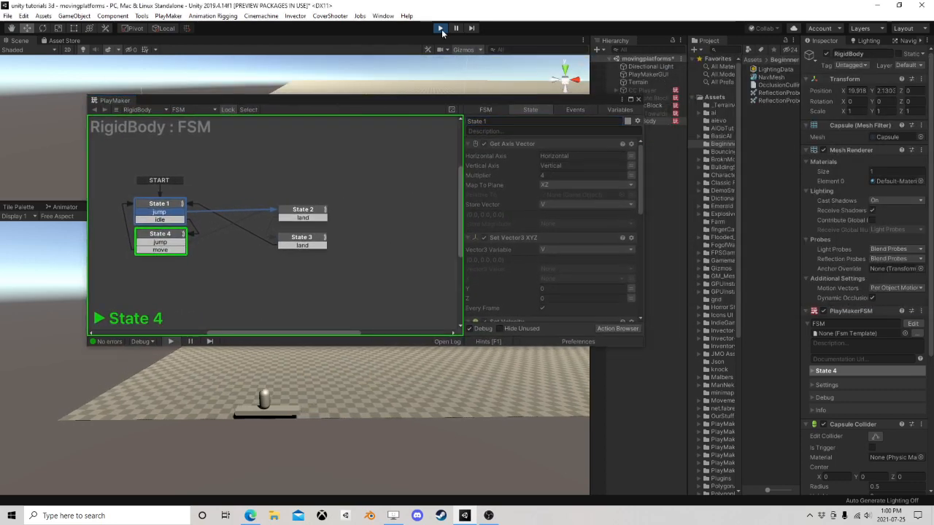
pyautogui.click(440, 28)
pyautogui.click(638, 99)
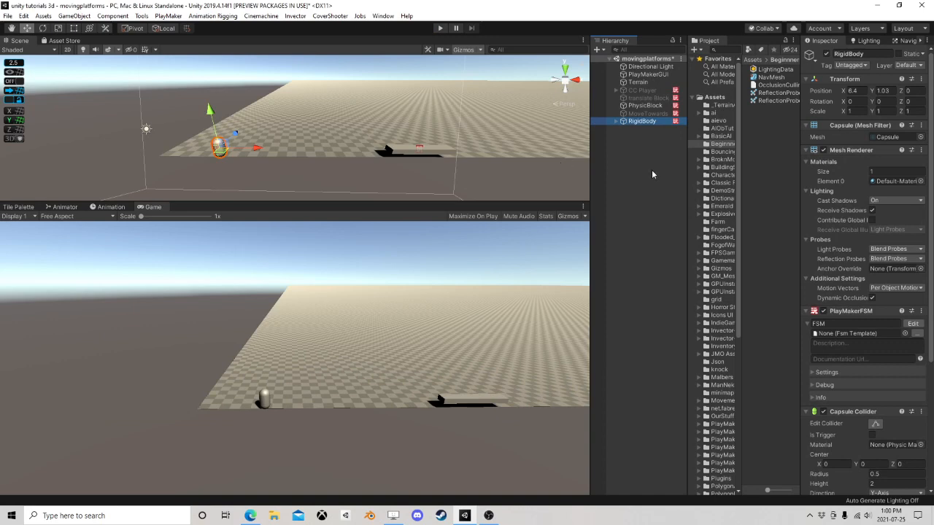
# Deactivate the PhysicBlock object and activate the translate Block object
pyautogui.click(638, 107)
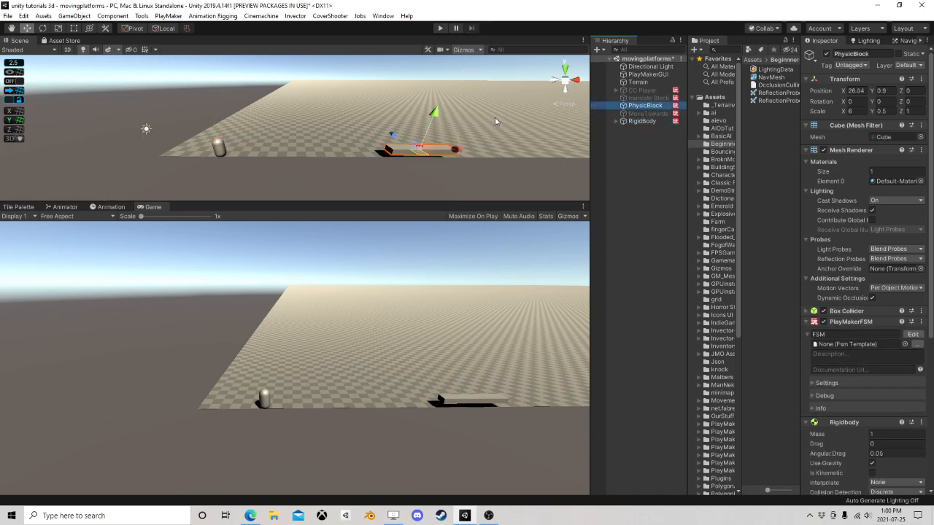
pyautogui.click(826, 55)
pyautogui.click(641, 98)
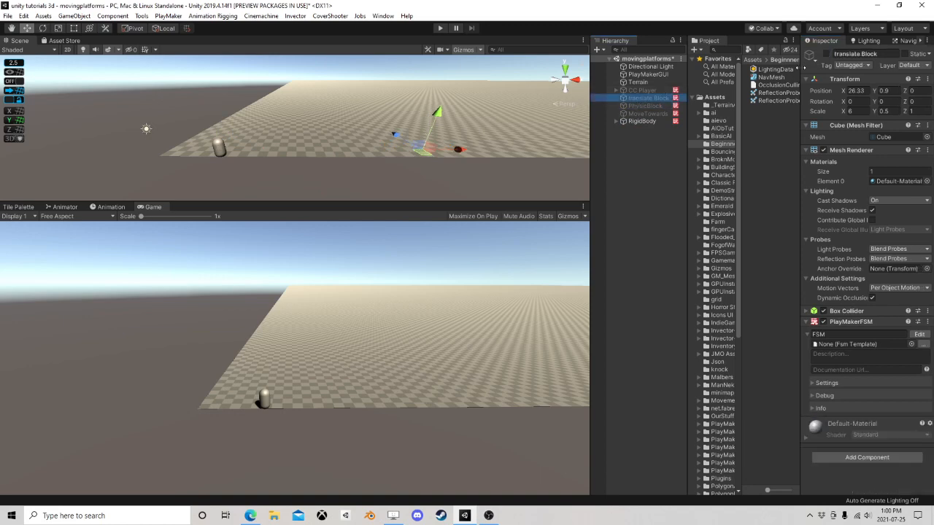
pyautogui.click(826, 55)
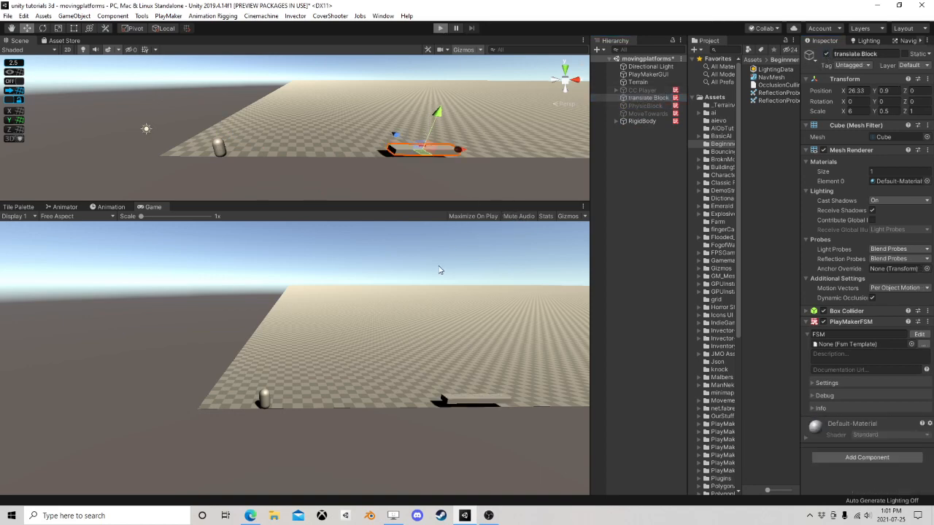
# Playtest the translate Block by moving the RigidBody player right onto it and jumping, and end play mode
pyautogui.hotkey('ctrl', 'p')
pyautogui.press('d')
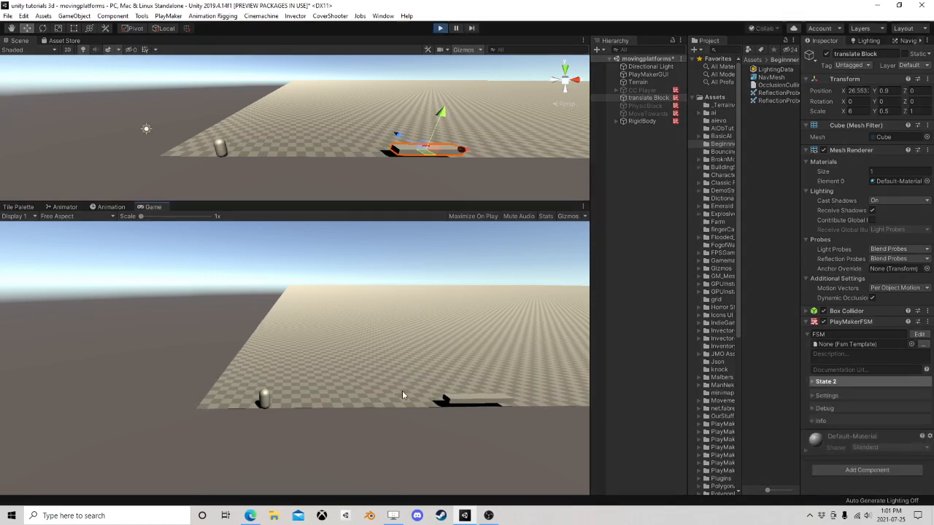
pyautogui.press('d')
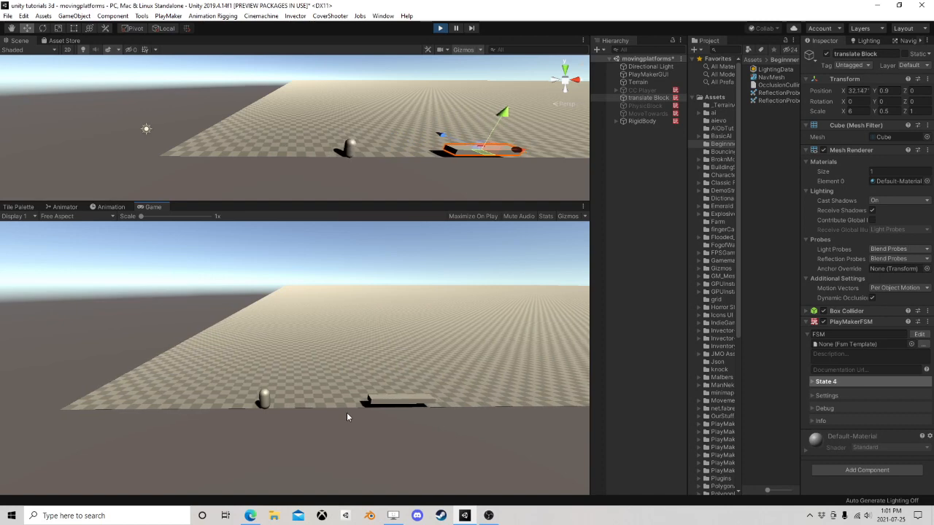
pyautogui.press('d')
pyautogui.press('space')
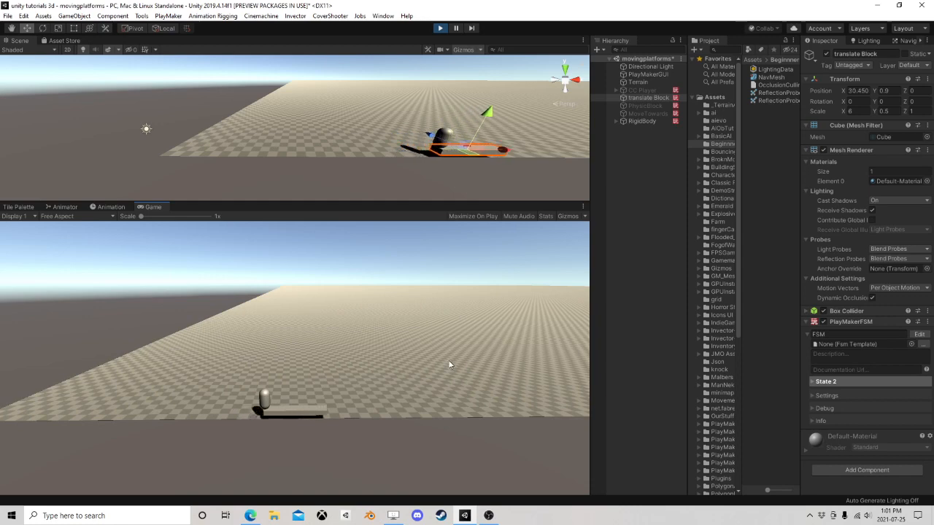
pyautogui.click(438, 27)
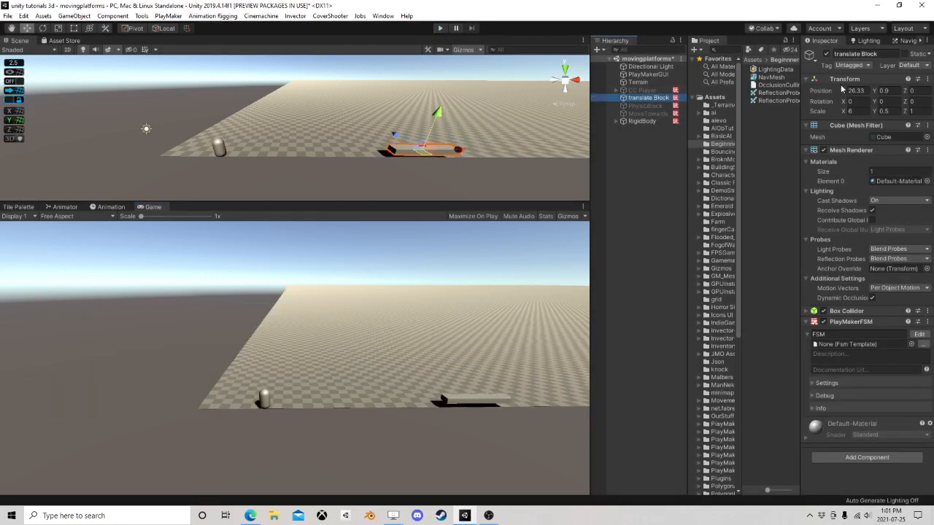
# Deactivate the translate Block object, activate MoveTowards, and end the play-mode test with it
pyautogui.click(825, 55)
pyautogui.click(643, 115)
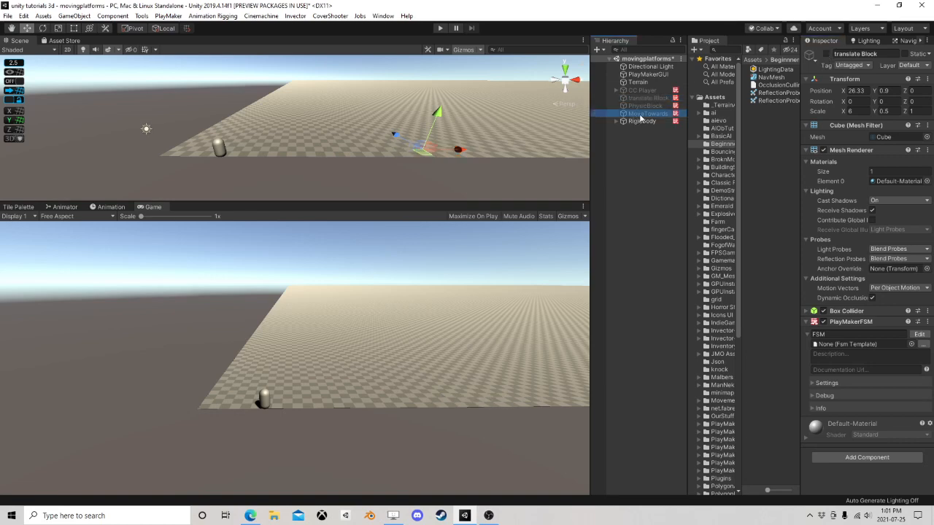
pyautogui.click(827, 55)
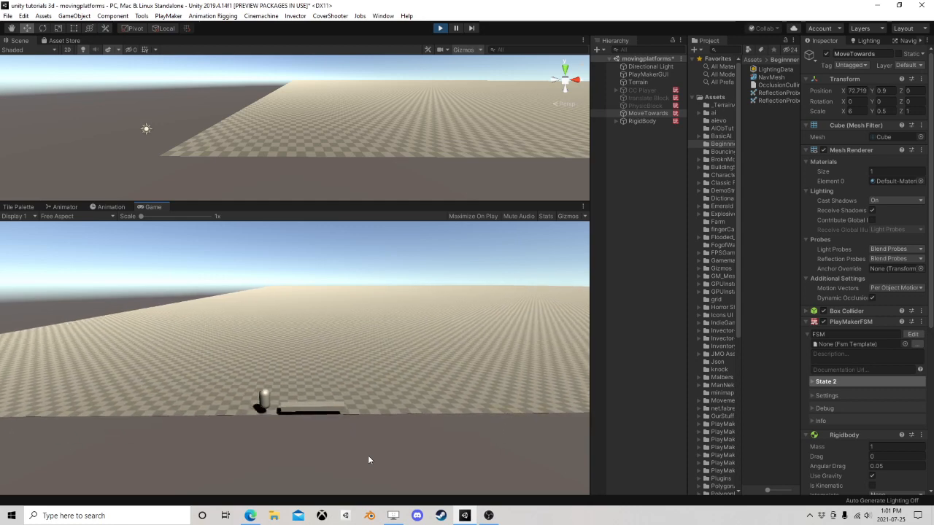
pyautogui.click(442, 28)
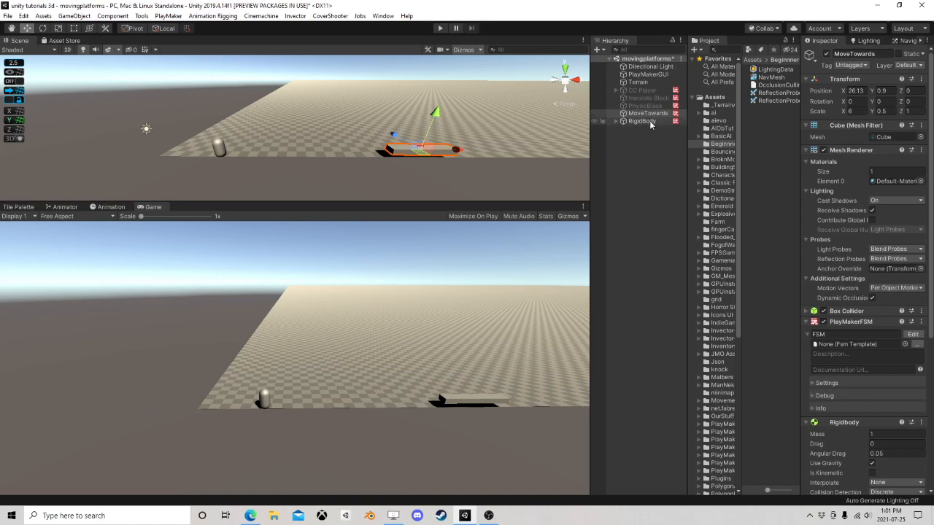
# Deactivate the RigidBody player and activate the CC Player object
pyautogui.click(649, 122)
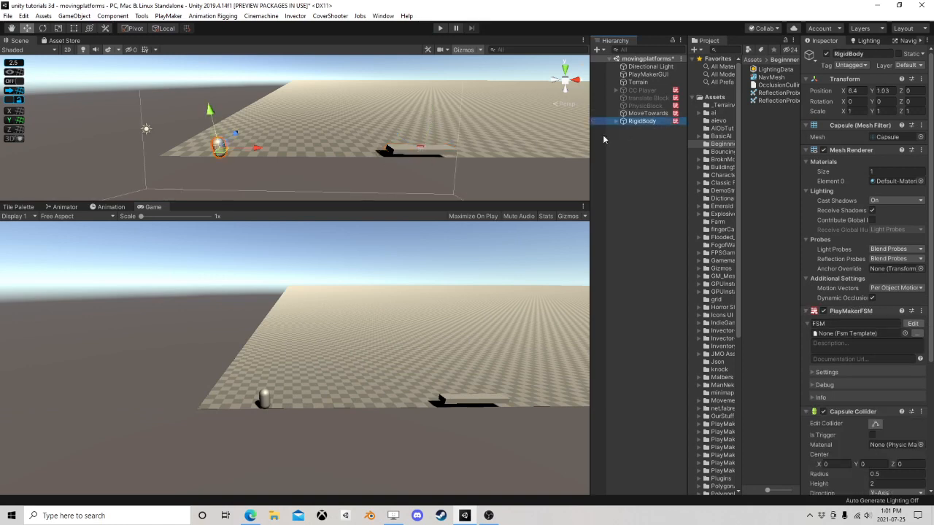
pyautogui.click(645, 106)
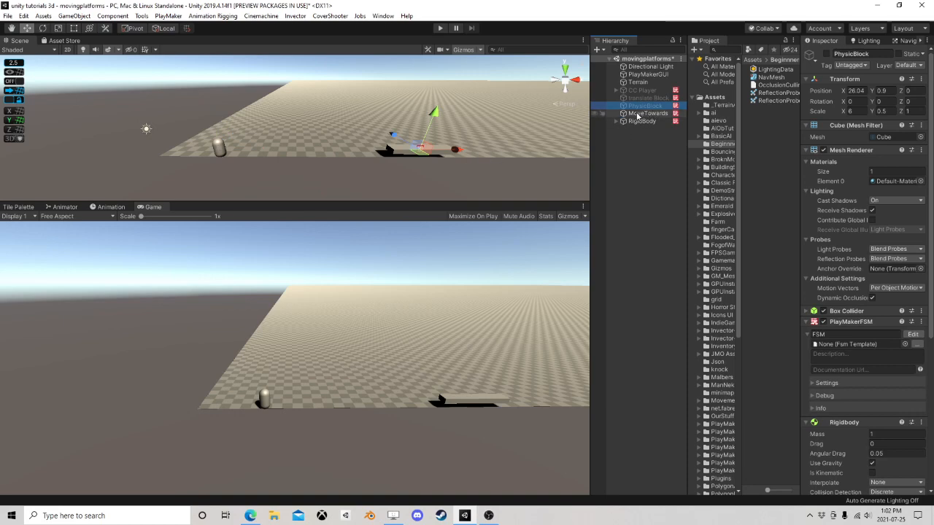
pyautogui.click(639, 123)
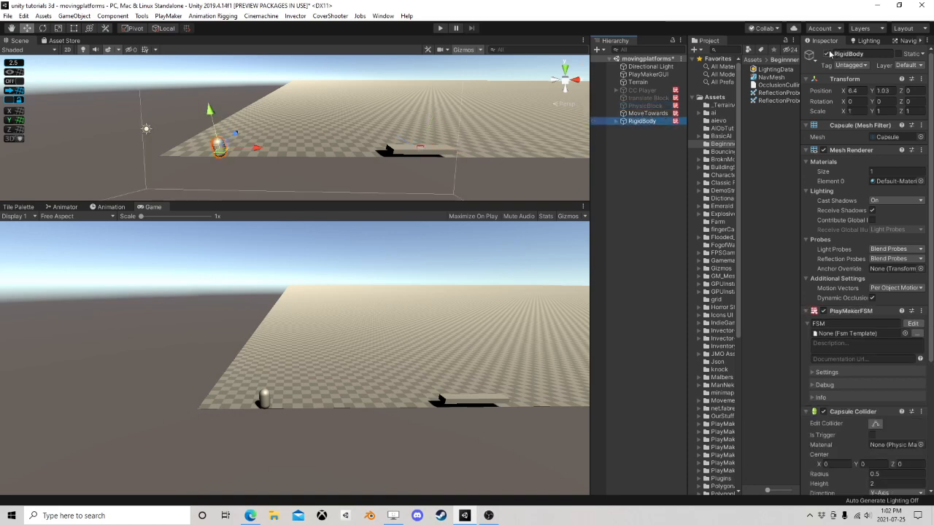
pyautogui.click(827, 55)
pyautogui.click(646, 90)
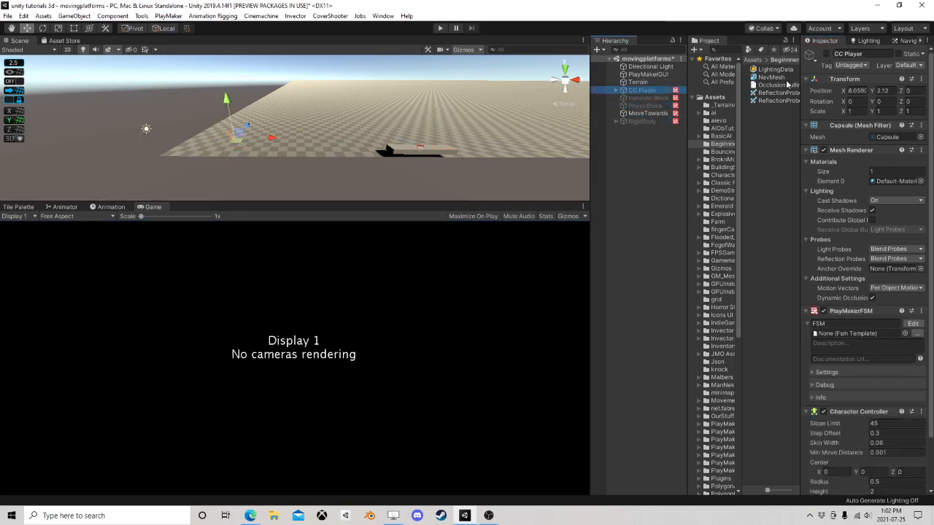
pyautogui.click(826, 55)
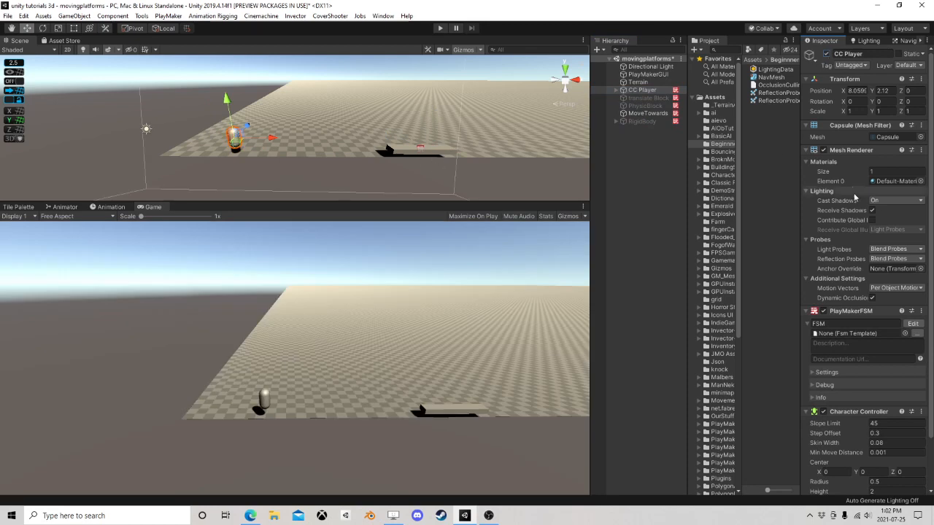
# Open the CC Player's FSM for editing and add Float Compare and Get Vector Length actions to State 1
pyautogui.click(909, 325)
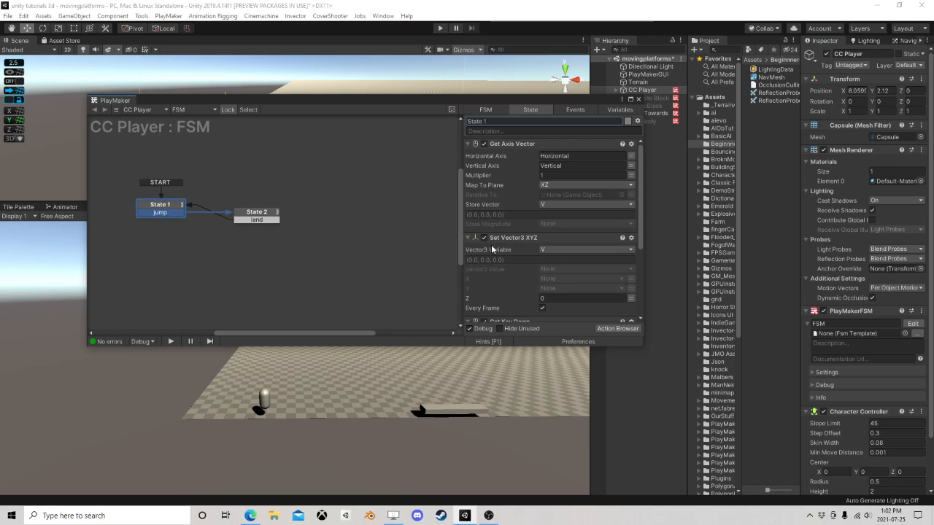
pyautogui.scroll(-3, 521, 253)
pyautogui.moveTo(211, 259); pyautogui.dragTo(324, 264, button='middle')
pyautogui.scroll(1, 324, 264)
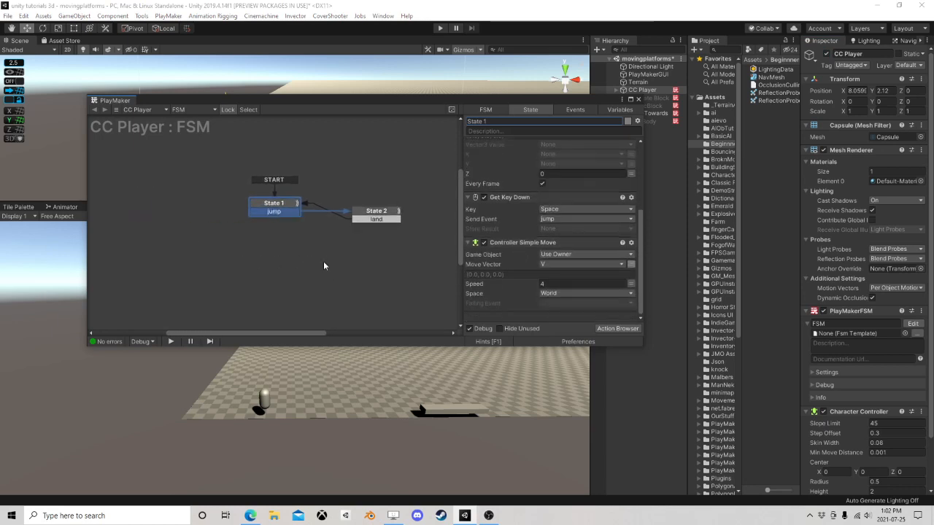
pyautogui.click(274, 207)
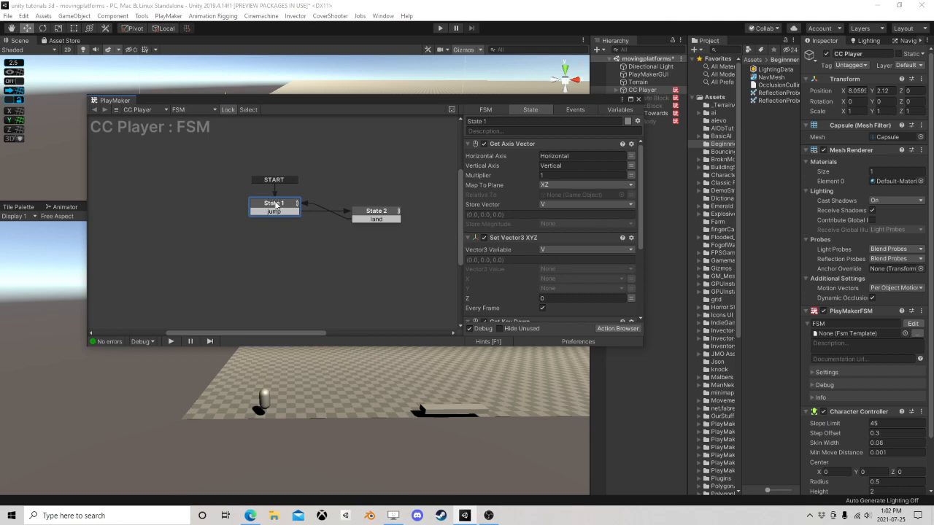
pyautogui.click(617, 328)
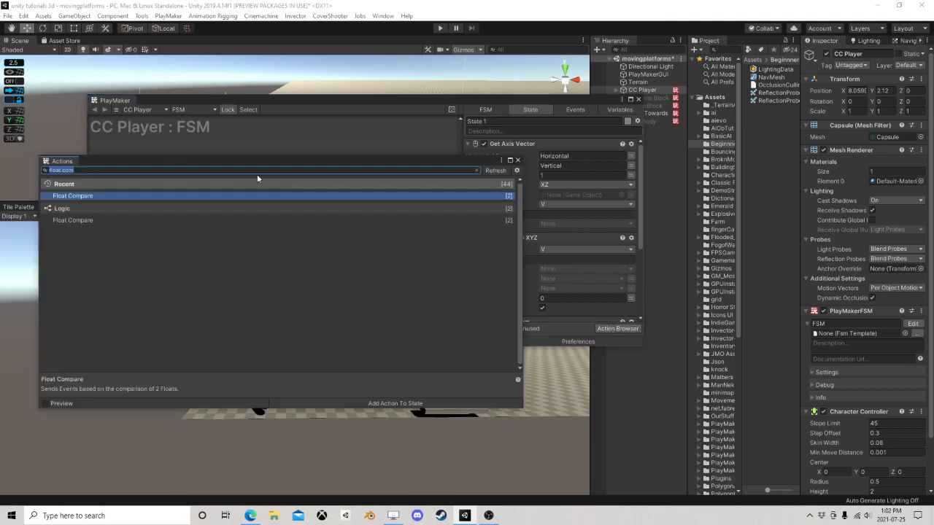
pyautogui.doubleClick(88, 199)
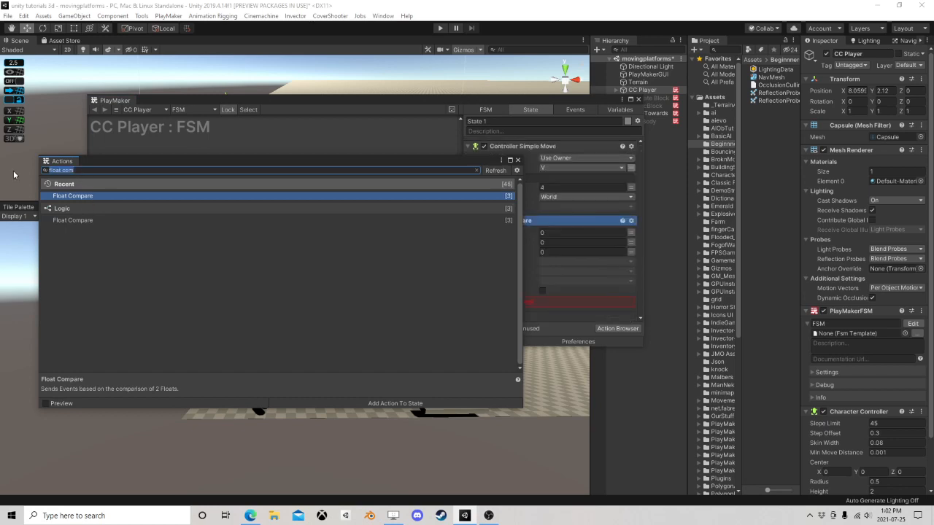
pyautogui.press('BackSpace')
pyautogui.doubleClick(76, 205)
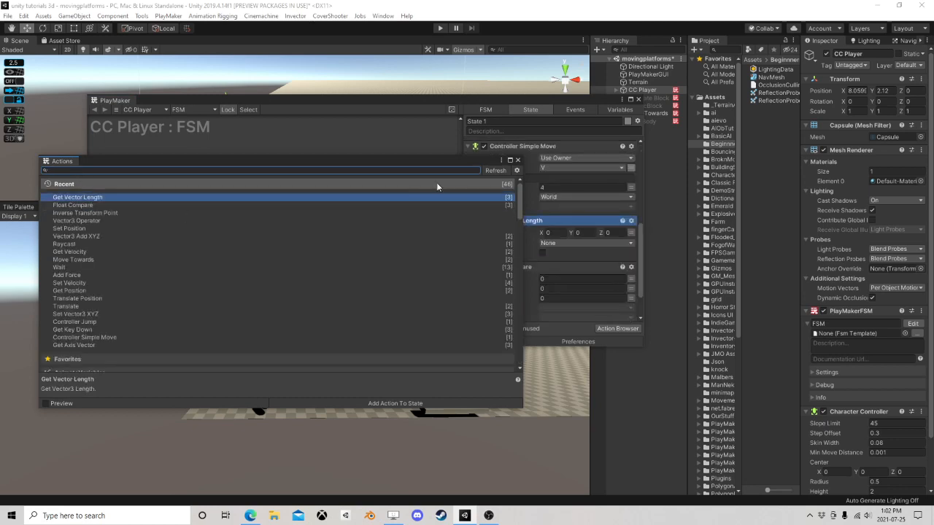
pyautogui.click(517, 161)
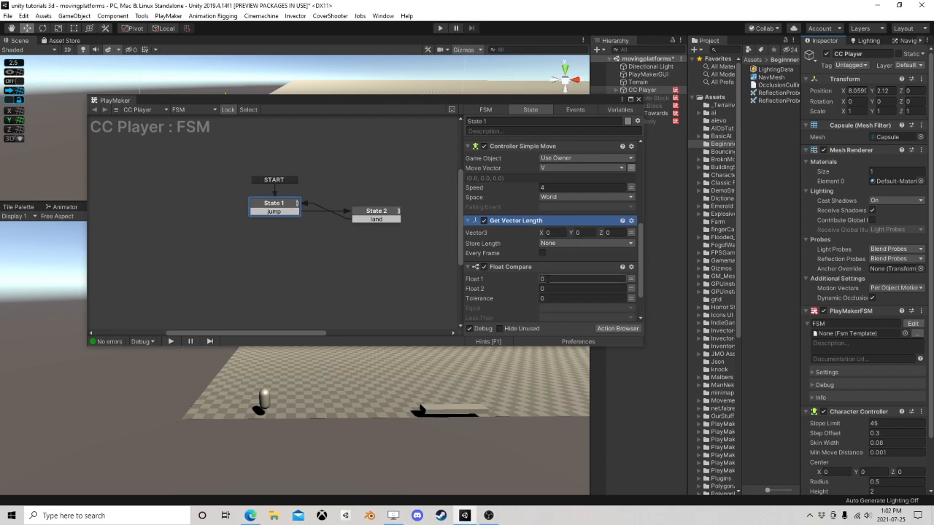
# Make Get Vector Length read V every frame and store the result in a new variable named Length
pyautogui.click(632, 232)
pyautogui.click(577, 233)
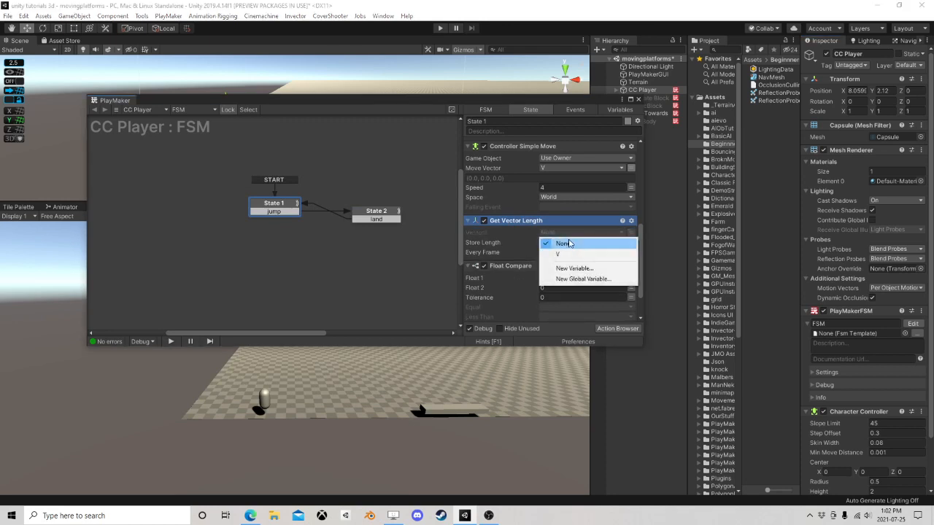
pyautogui.click(558, 254)
pyautogui.click(555, 253)
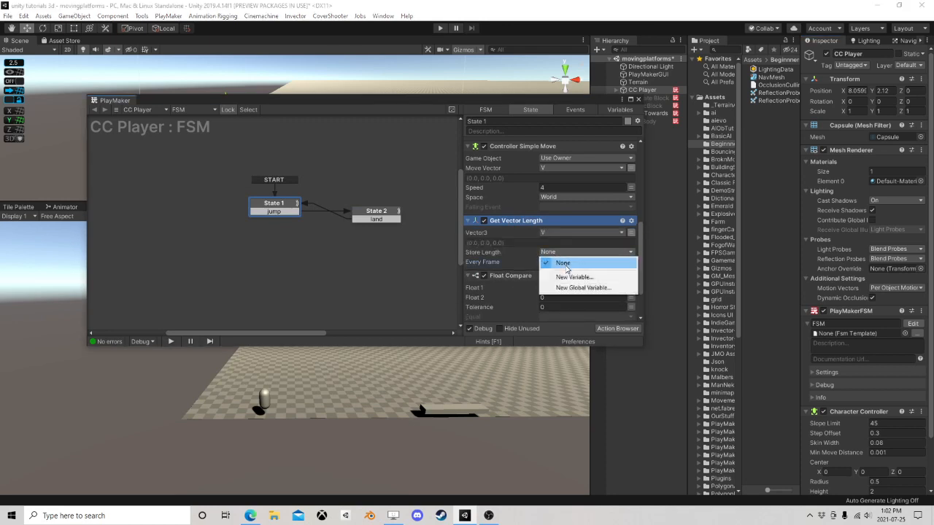
pyautogui.click(563, 273)
pyautogui.write('Len')
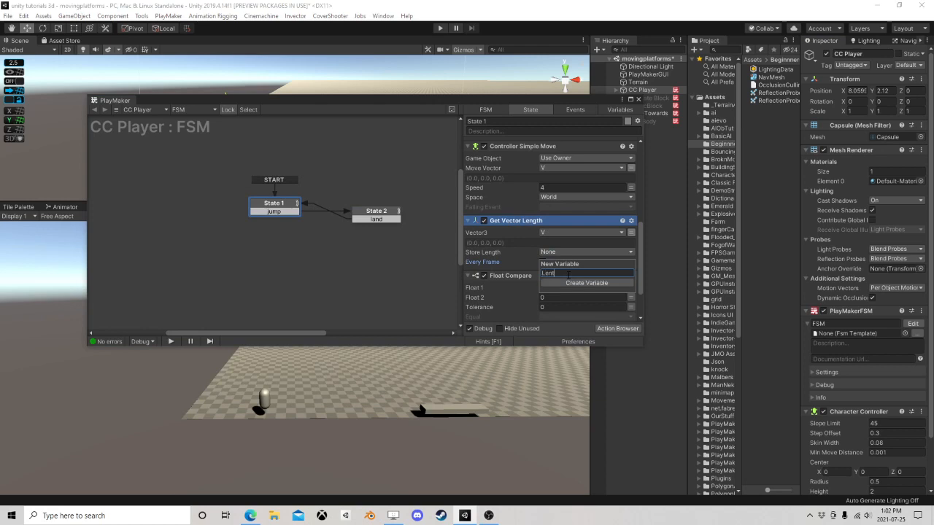
pyautogui.write('gth')
pyautogui.press('Return')
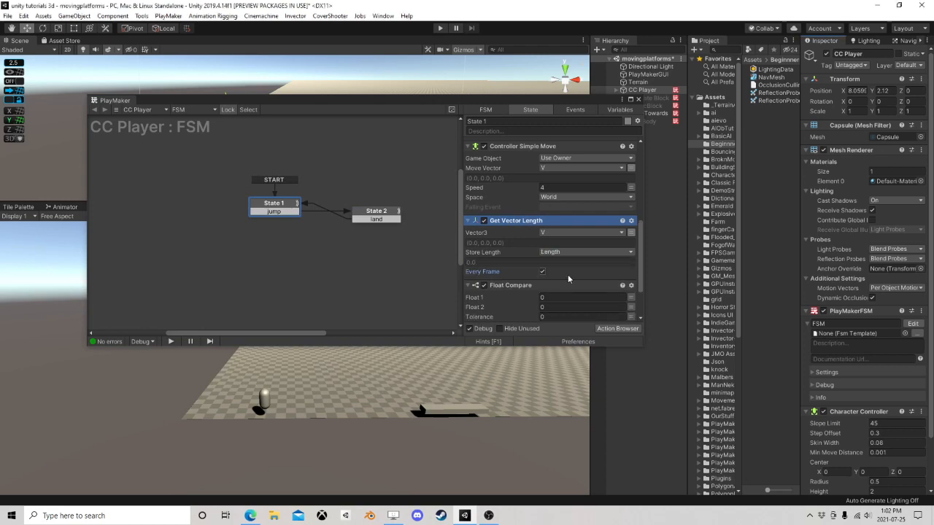
pyautogui.rightClick(521, 223)
pyautogui.click(509, 224)
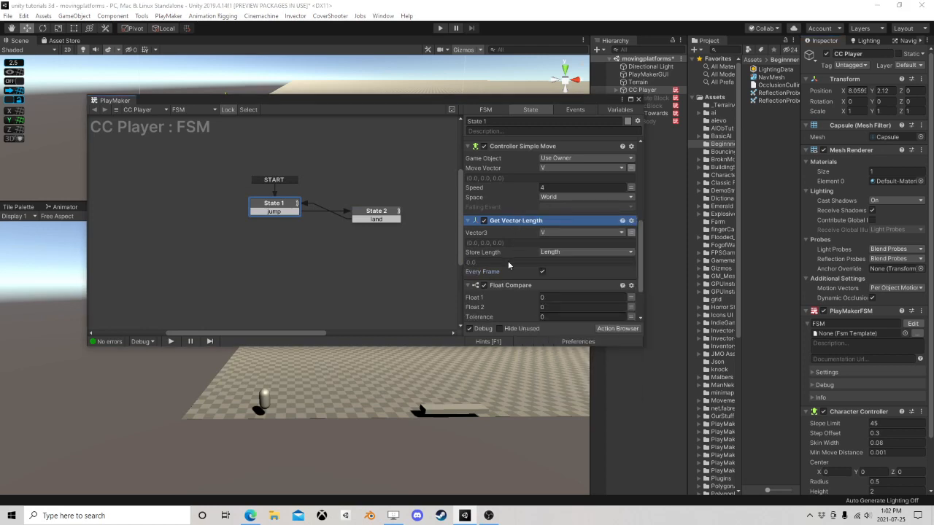
# Set State 1's Float Compare to compare the Length variable against 0.25 every frame
pyautogui.click(510, 286)
pyautogui.moveTo(514, 224); pyautogui.dragTo(524, 318)
pyautogui.scroll(-3, 527, 284)
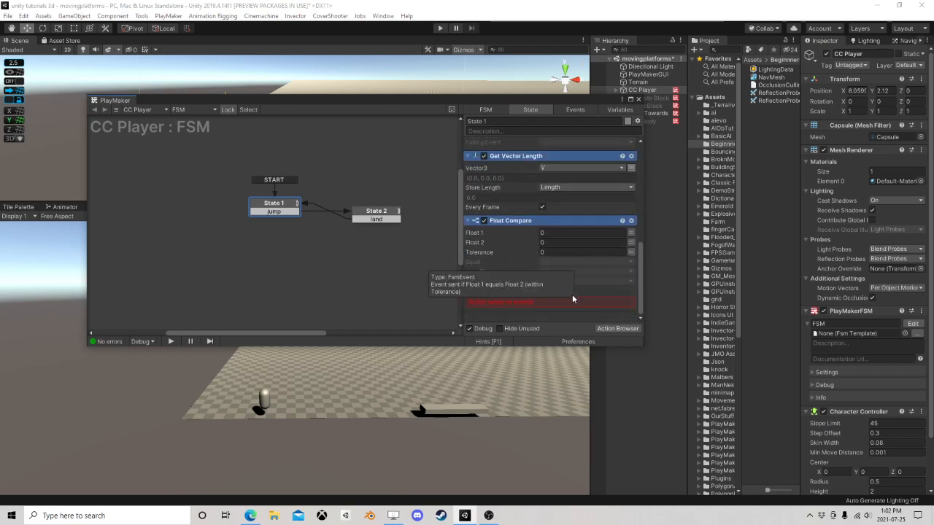
pyautogui.click(542, 291)
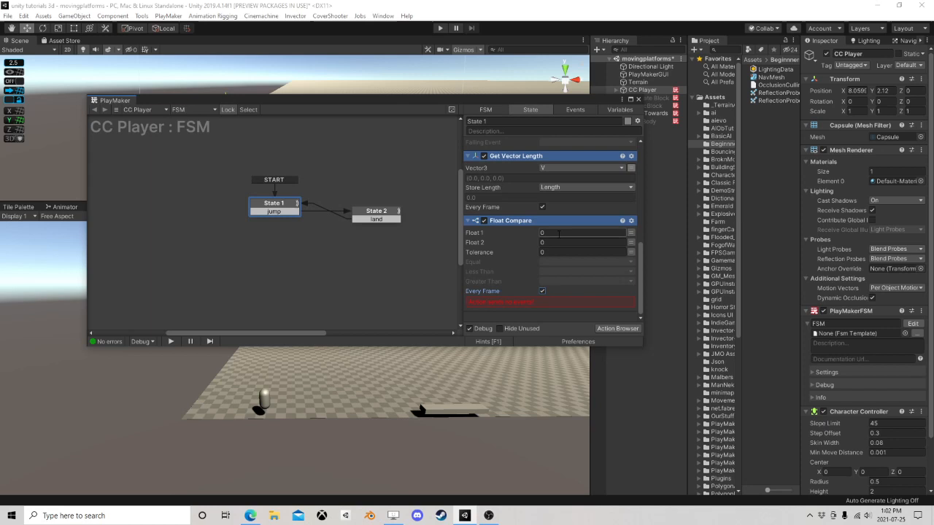
pyautogui.click(631, 233)
pyautogui.click(606, 233)
pyautogui.click(587, 251)
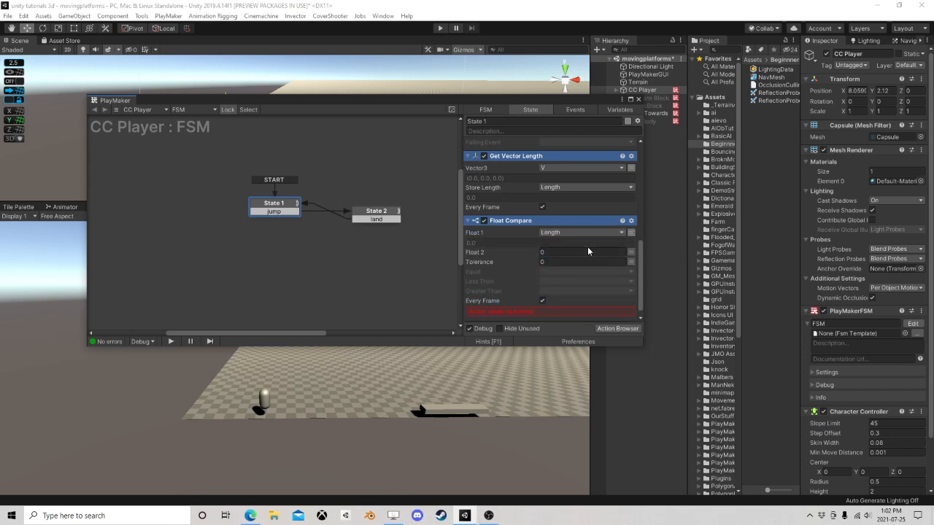
# Assign a new event named idle to Float Compare's Less Than result and add the idle transition to State 1
pyautogui.click(550, 292)
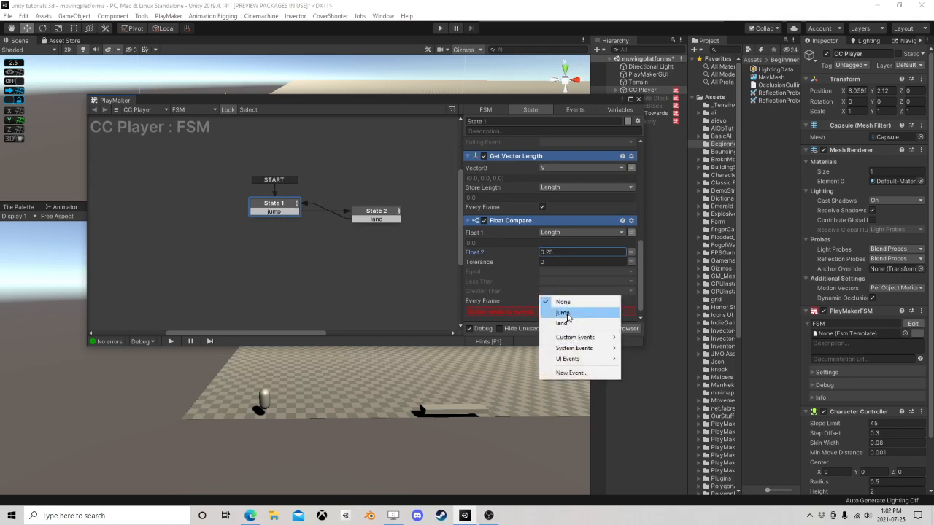
pyautogui.click(519, 294)
pyautogui.click(559, 283)
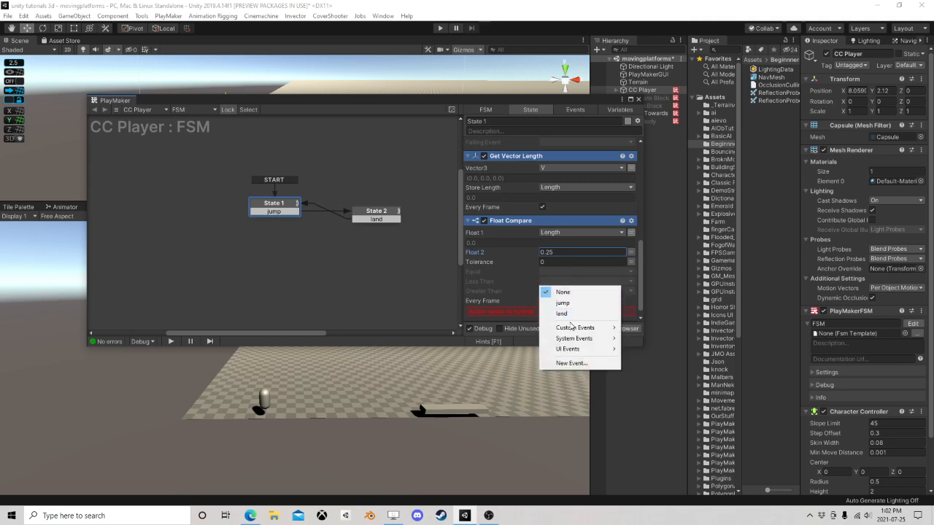
pyautogui.click(569, 360)
pyautogui.write('idle')
pyautogui.press('Return')
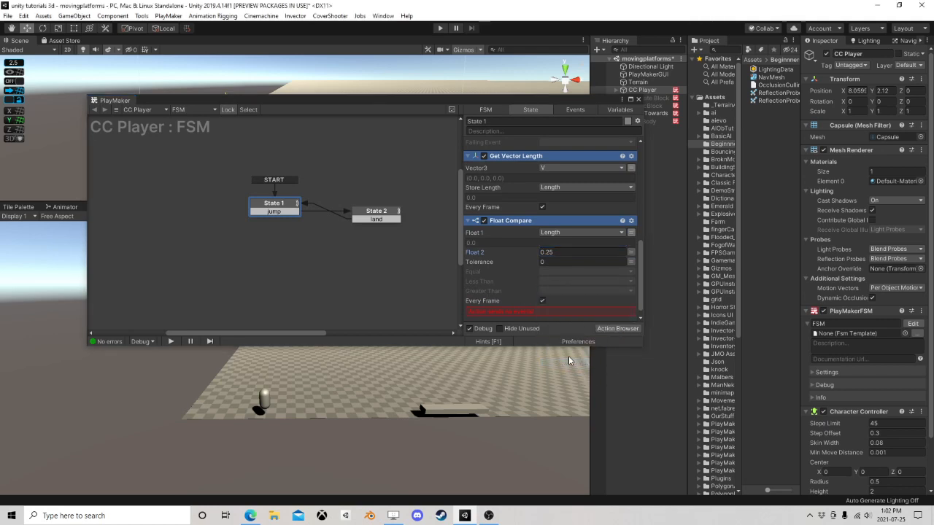
pyautogui.rightClick(280, 207)
pyautogui.moveTo(321, 208)
pyautogui.click(416, 227)
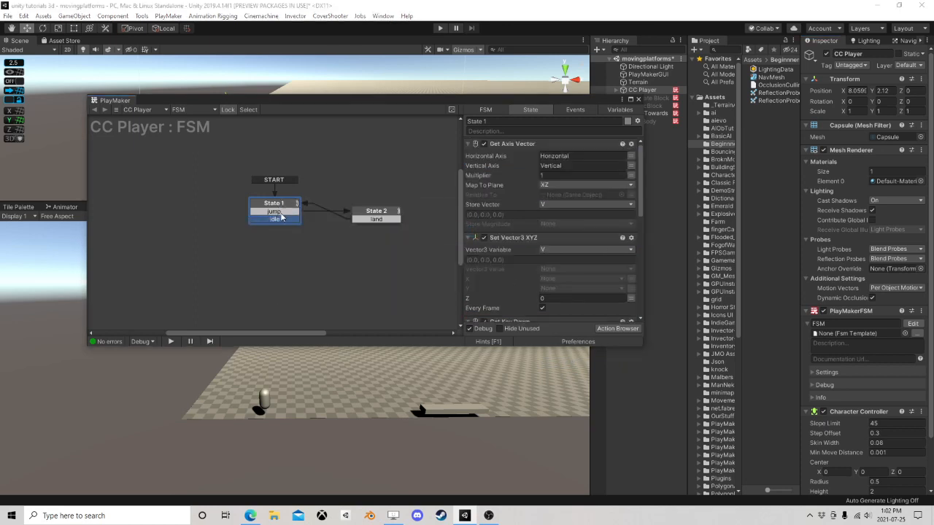
# Copy State 1, paste the duplicate directly below it, and connect State 1's idle event to the duplicate
pyautogui.rightClick(273, 209)
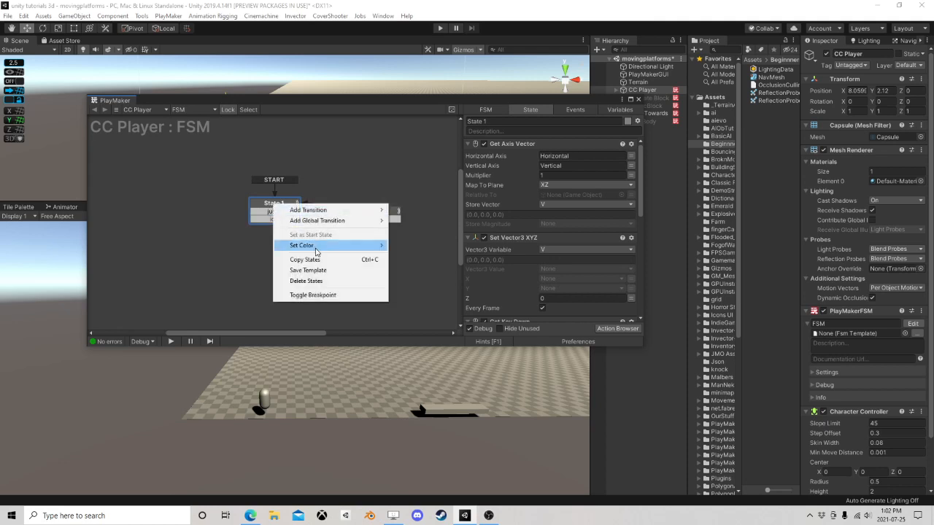
pyautogui.click(292, 258)
pyautogui.rightClick(245, 237)
pyautogui.click(272, 254)
pyautogui.moveTo(274, 220); pyautogui.dragTo(276, 248)
# Delete the idle transition and the Controller Simple Move action from State 3 of the CC Player FSM
pyautogui.rightClick(278, 257)
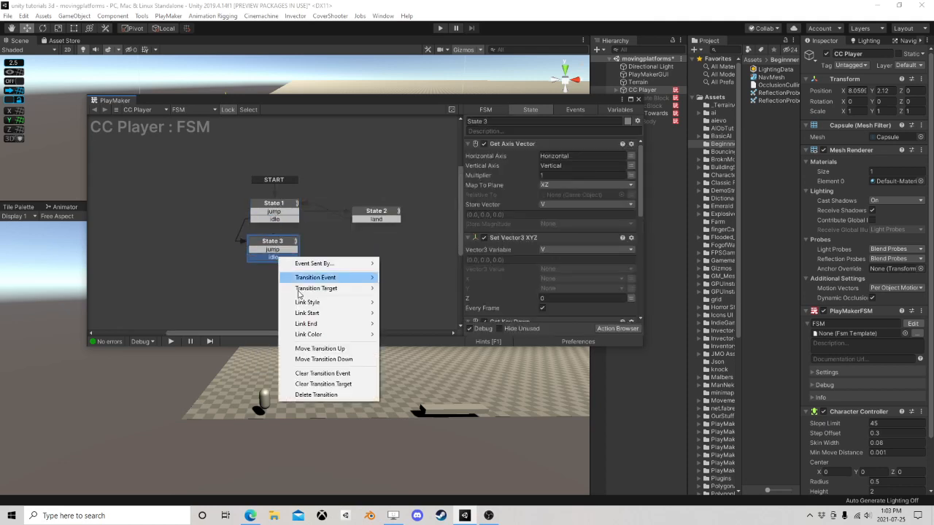
pyautogui.click(311, 394)
pyautogui.scroll(-5, 584, 233)
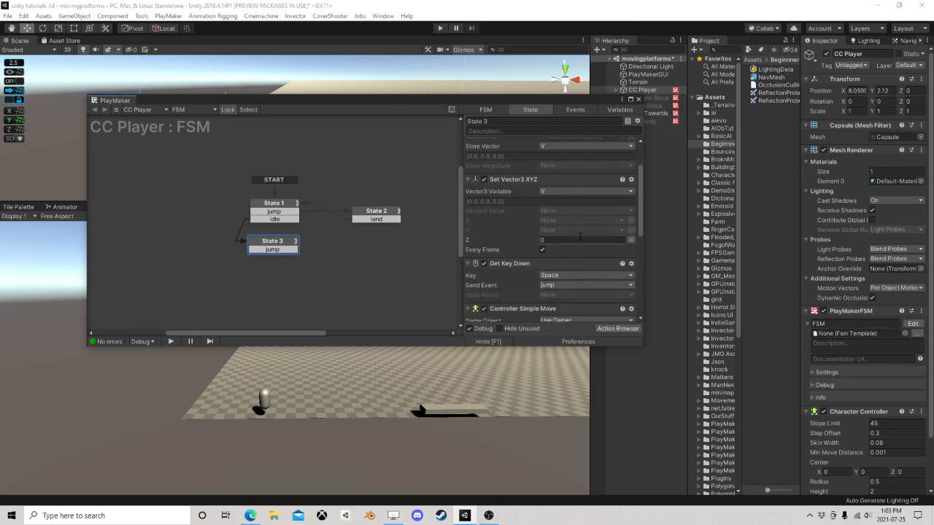
pyautogui.click(515, 250)
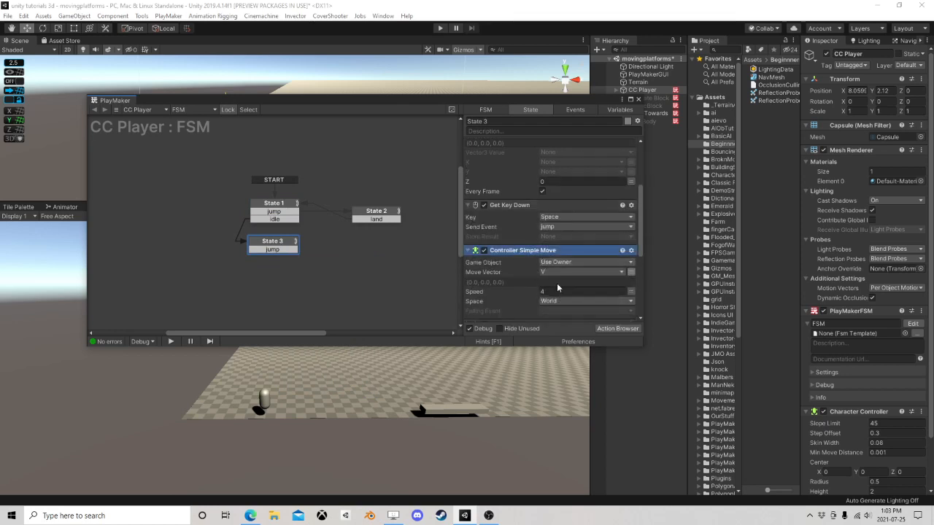
pyautogui.click(630, 273)
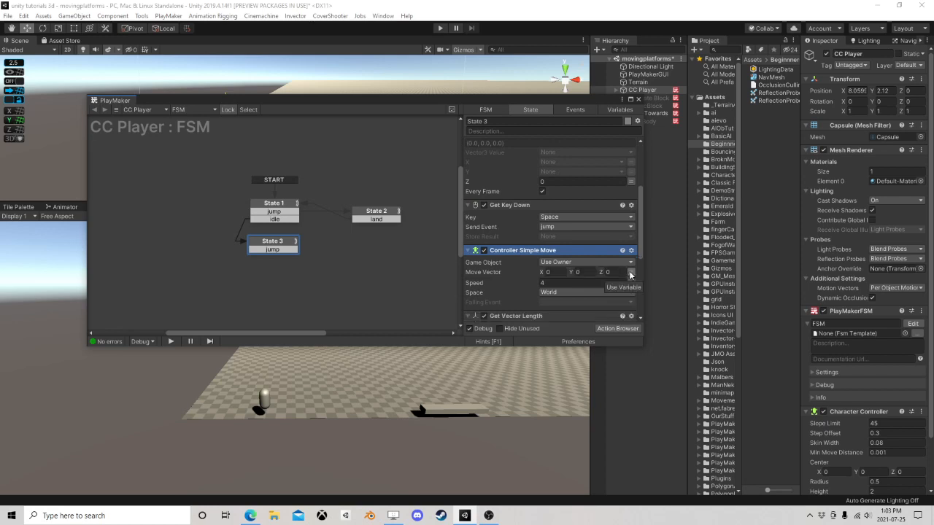
pyautogui.click(631, 273)
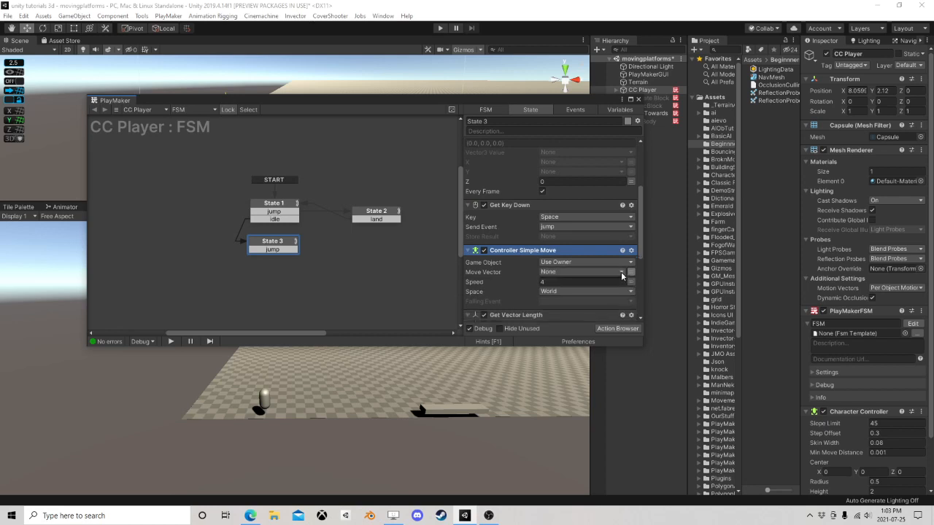
pyautogui.rightClick(514, 254)
pyautogui.click(569, 444)
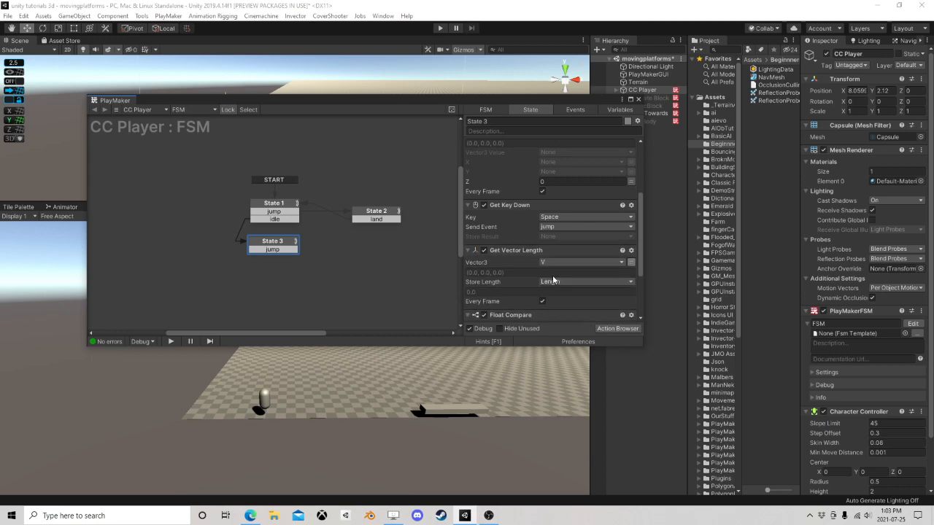
# Clear the Less Than event in State 3's Float Compare and assign a new event named move to Greater Than
pyautogui.scroll(-2, 551, 280)
pyautogui.scroll(-1, 552, 281)
pyautogui.click(563, 290)
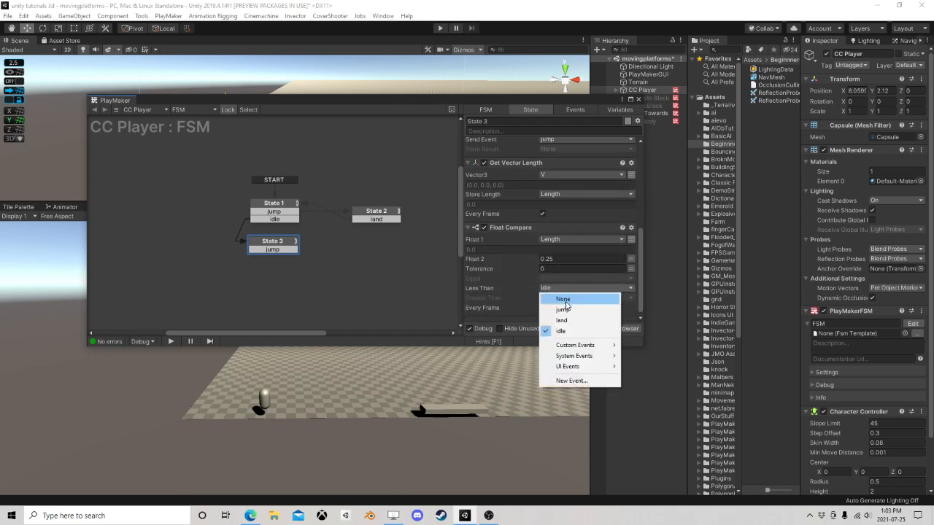
pyautogui.click(562, 298)
pyautogui.click(554, 297)
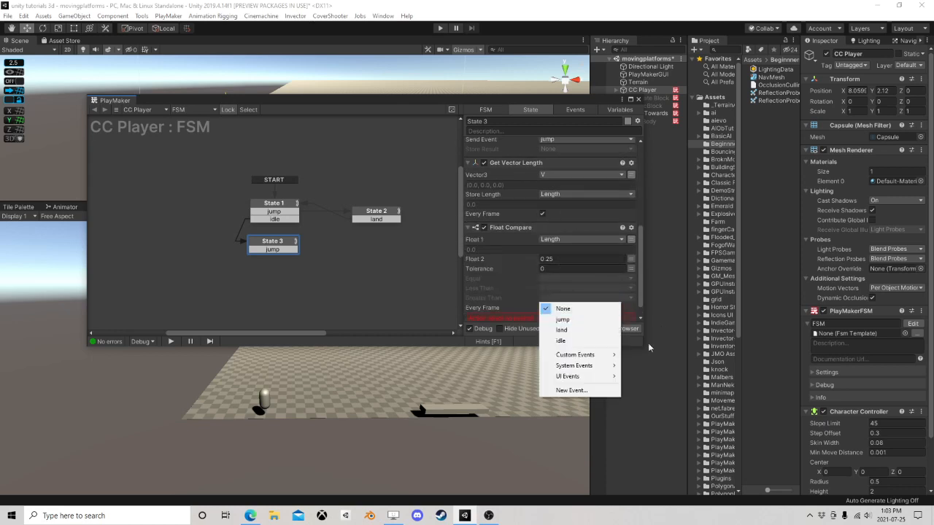
pyautogui.click(580, 383)
pyautogui.write('move')
pyautogui.press('Return')
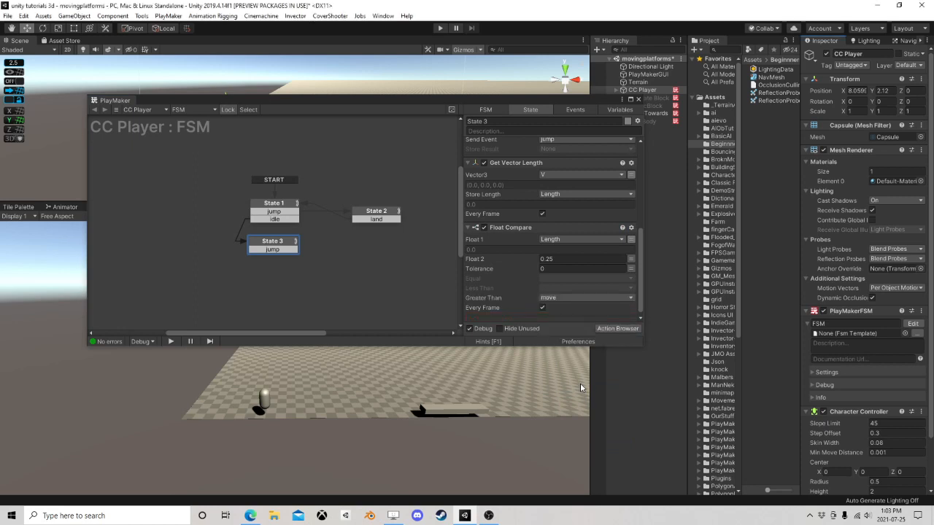
# Add the move transition to State 3, connect it to State 1, and connect State 3's jump event to State 2
pyautogui.rightClick(280, 248)
pyautogui.moveTo(323, 245)
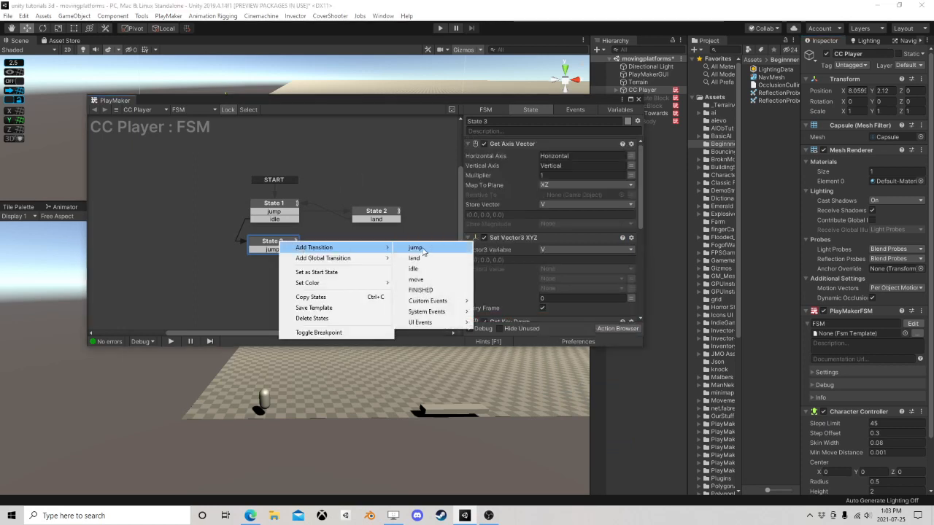
pyautogui.click(416, 280)
pyautogui.moveTo(289, 257); pyautogui.dragTo(288, 215)
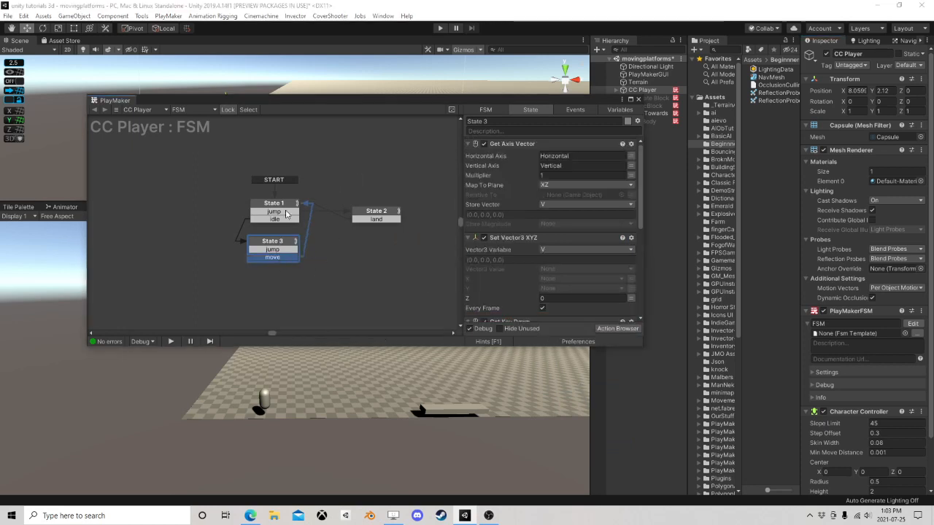
pyautogui.moveTo(290, 257); pyautogui.dragTo(367, 221)
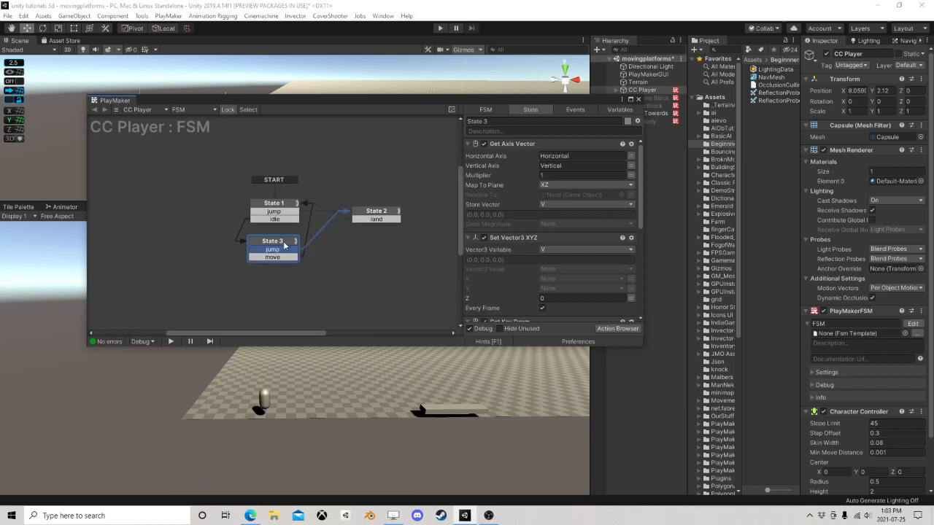
pyautogui.moveTo(284, 245); pyautogui.dragTo(285, 239)
pyautogui.scroll(-5, 546, 274)
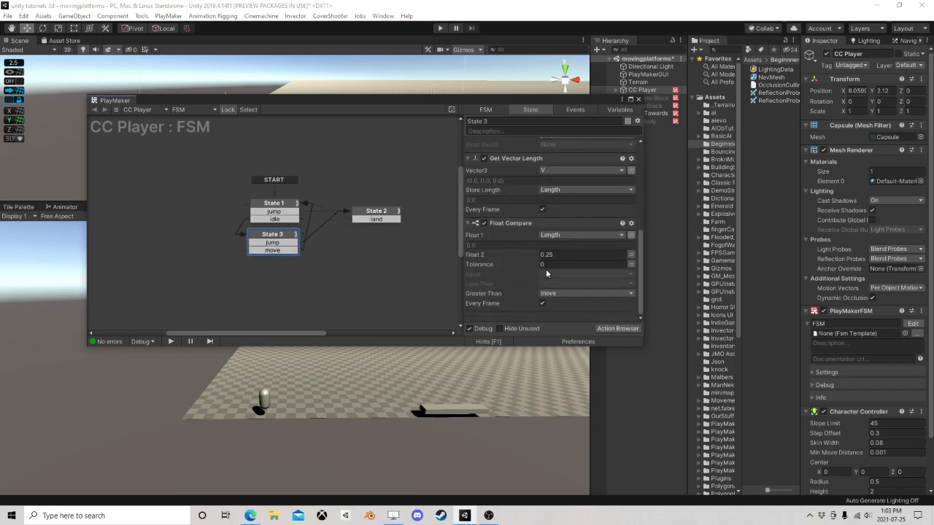
# Close the FSM editor and playtest the CC Player walking, stopping and jumping onto the MoveTowards platform
pyautogui.click(638, 100)
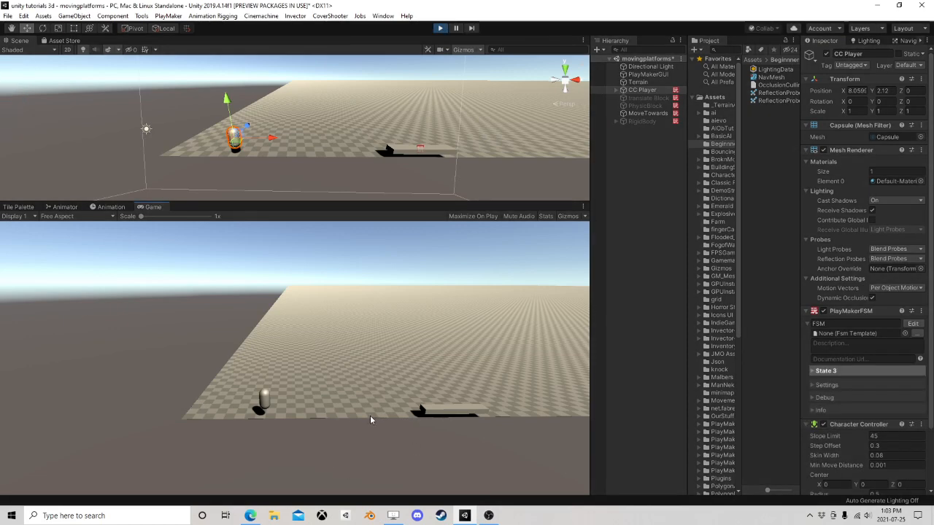
pyautogui.press('d')
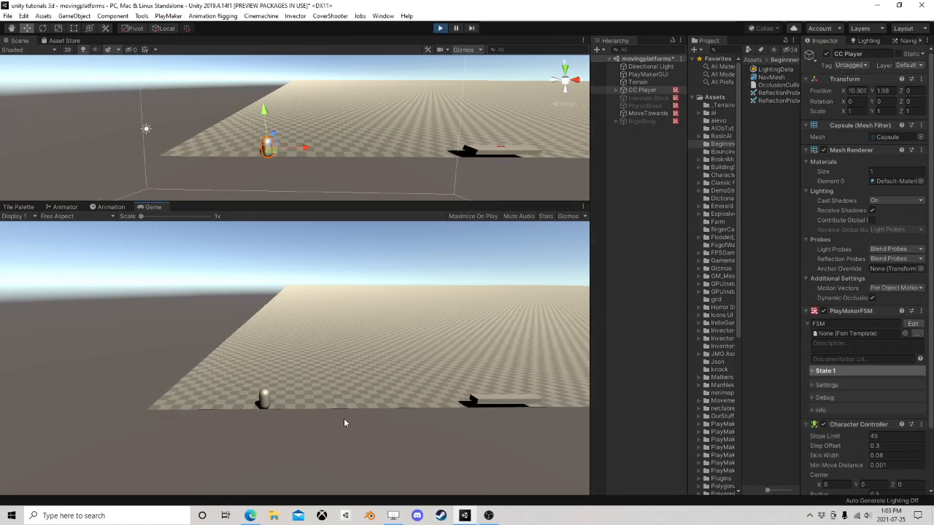
pyautogui.press('d')
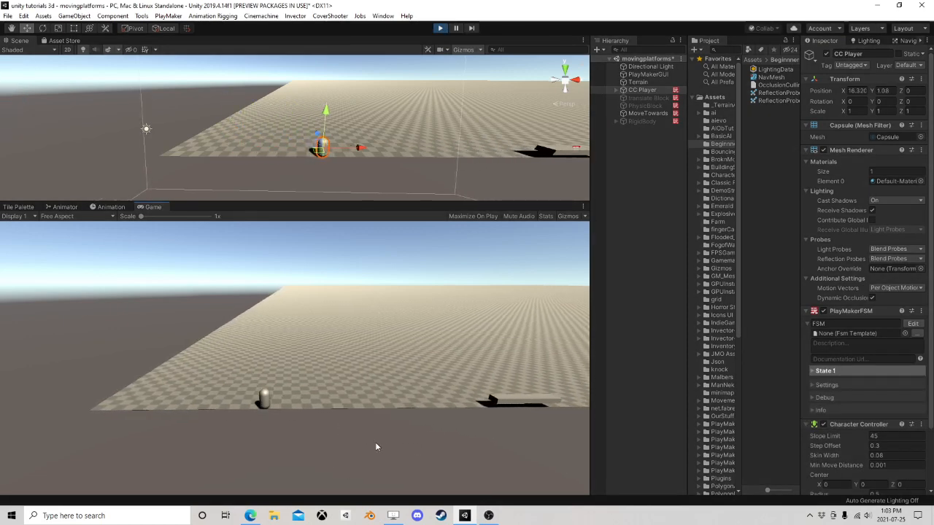
pyautogui.press('d')
pyautogui.press('space')
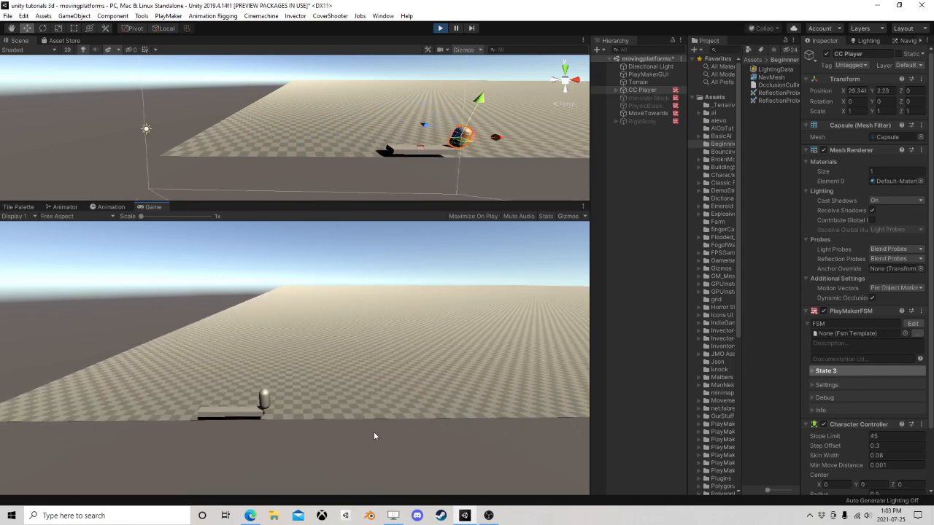
pyautogui.press('a')
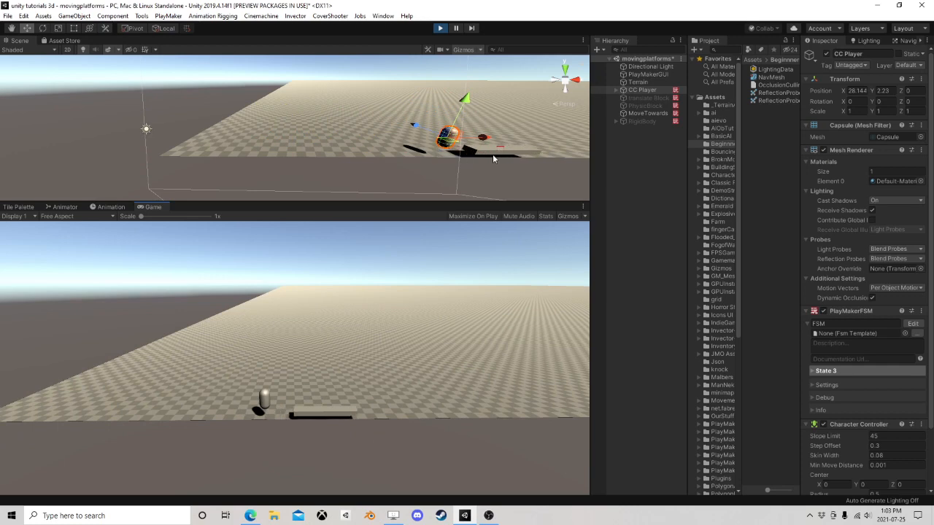
pyautogui.click(441, 29)
# Deactivate the MoveTowards platform and activate PhysicBlock in its place
pyautogui.click(645, 115)
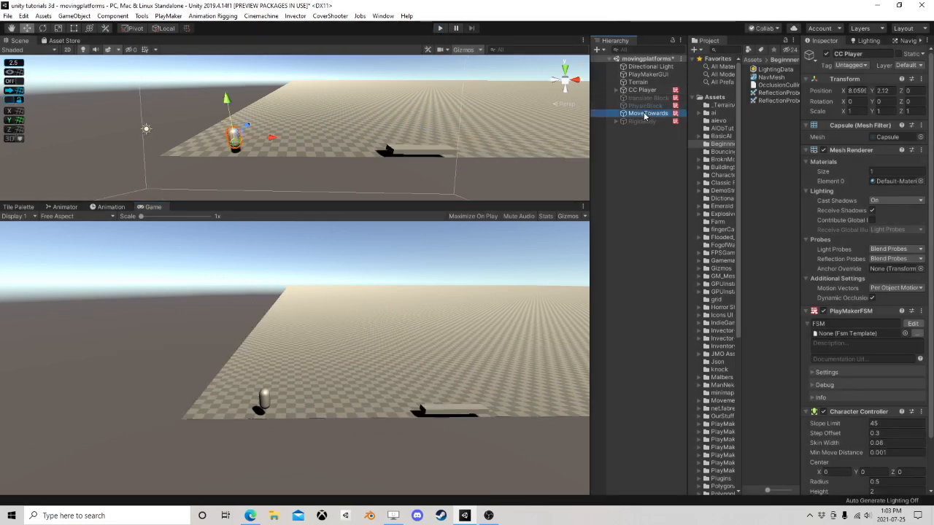
pyautogui.click(826, 54)
pyautogui.click(638, 109)
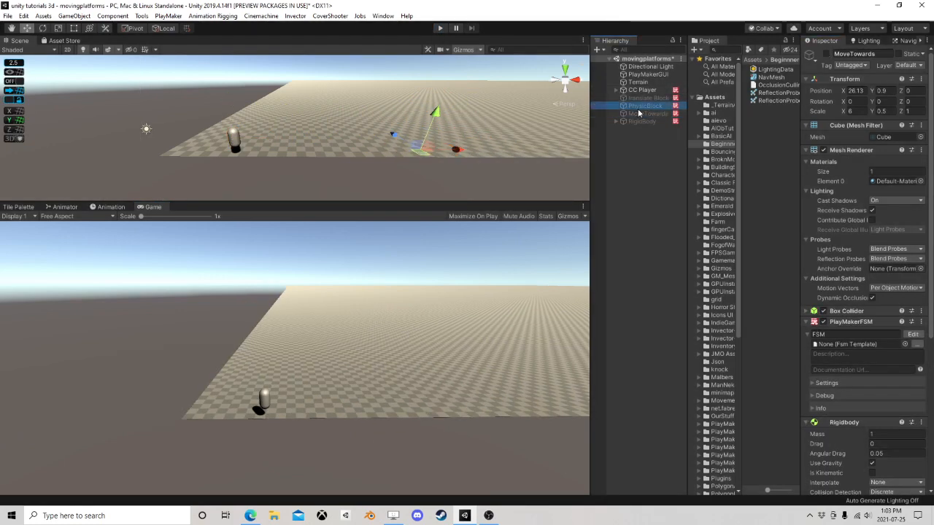
pyautogui.click(826, 55)
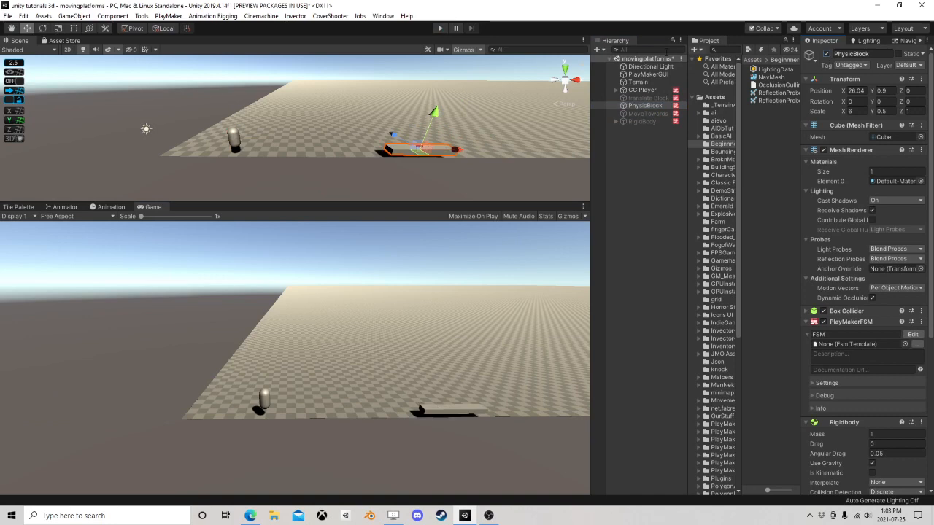
# Playtest the CC Player by walking and jumping onto the moving PhysicBlock platform, ending the play session after the test
pyautogui.click(439, 29)
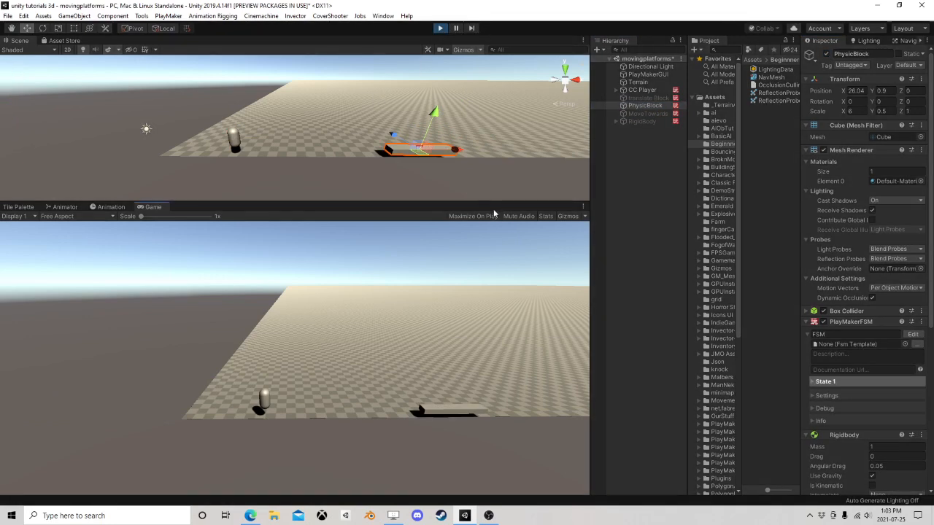
pyautogui.press('d')
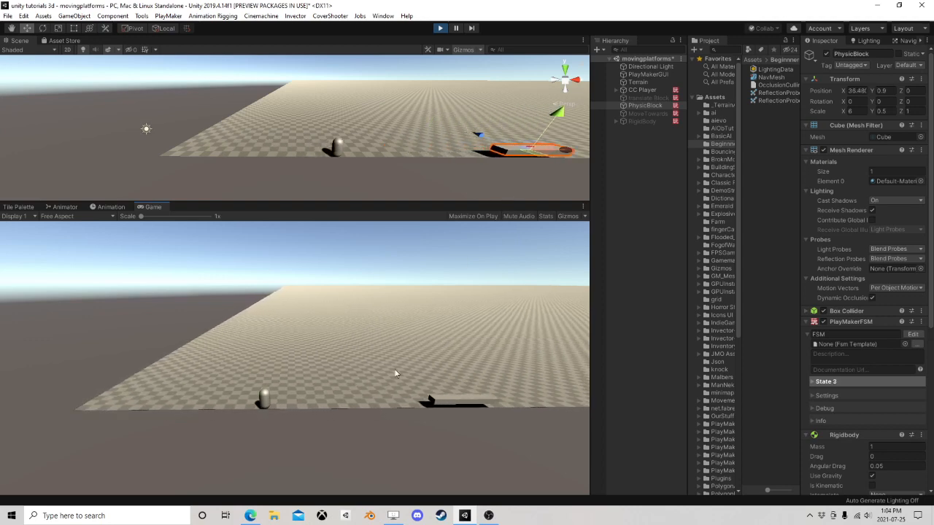
pyautogui.press('space')
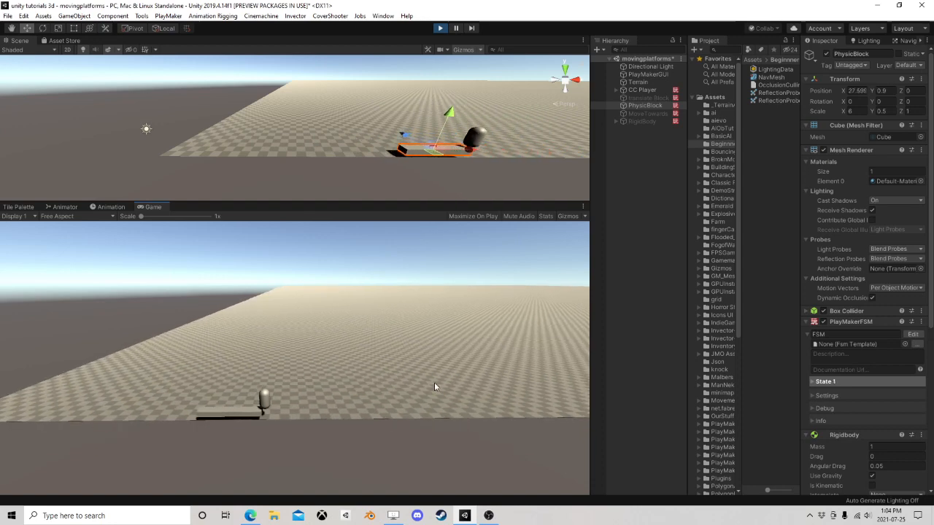
pyautogui.click(439, 29)
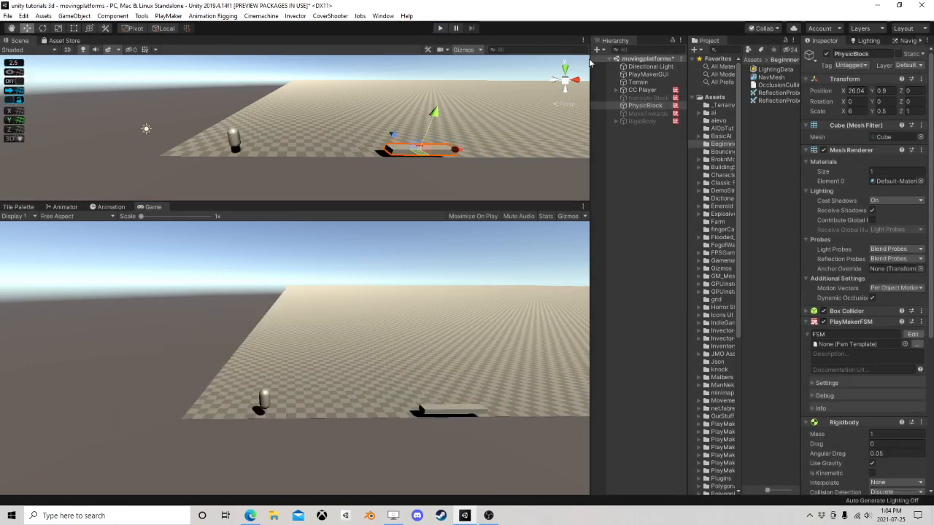
# Activate the translate Block platform and deactivate PhysicBlock
pyautogui.click(646, 97)
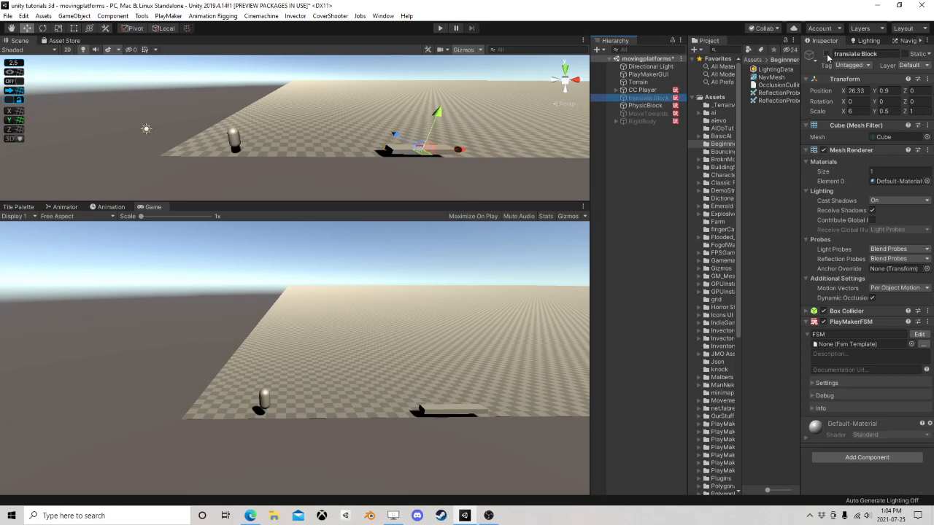
pyautogui.click(826, 55)
pyautogui.click(645, 105)
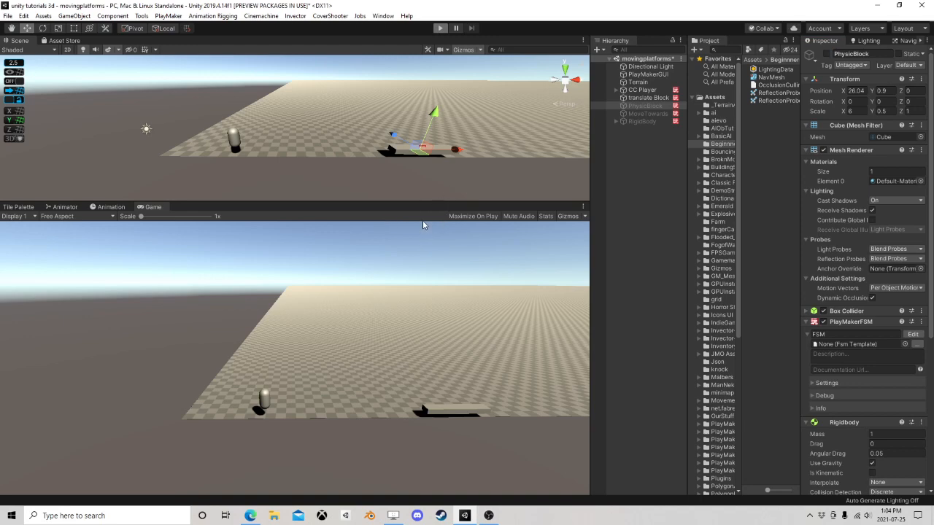
# Playtest the CC Player by jumping onto the translate Block platform and walking both ways, ending the play session after the test
pyautogui.hotkey('ctrl', 'p')
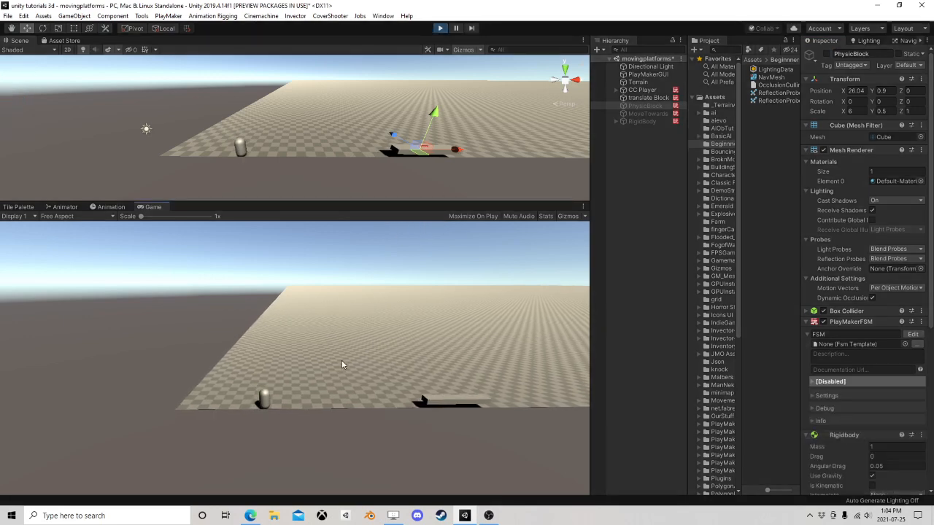
pyautogui.press('d')
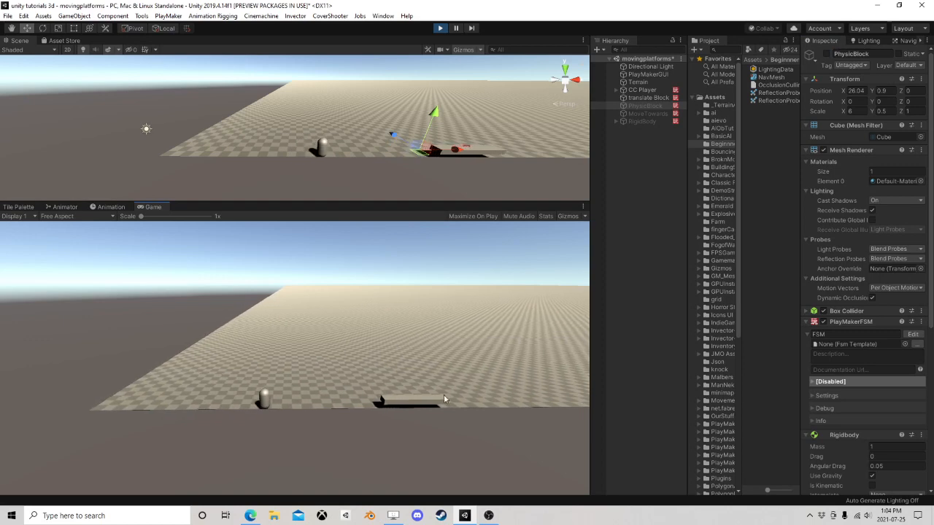
pyautogui.press('d')
pyautogui.press('space')
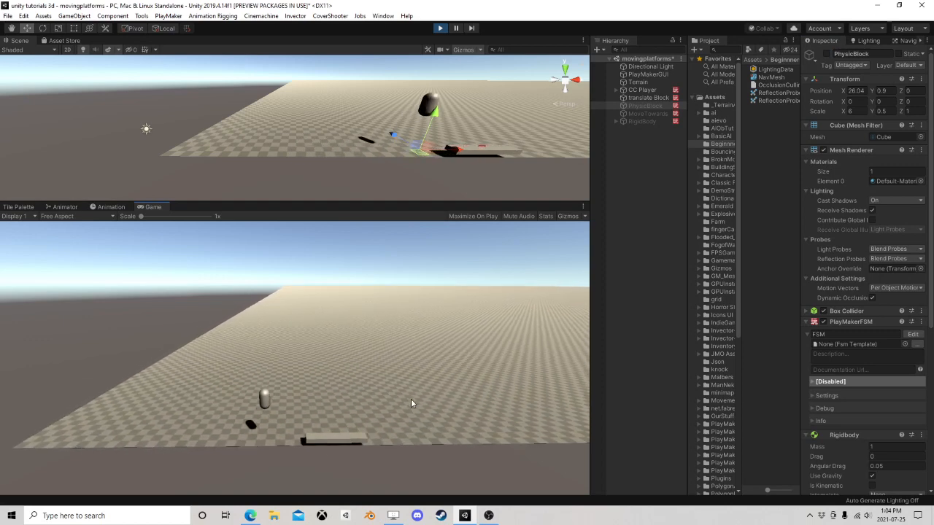
pyautogui.press('d')
pyautogui.press('a')
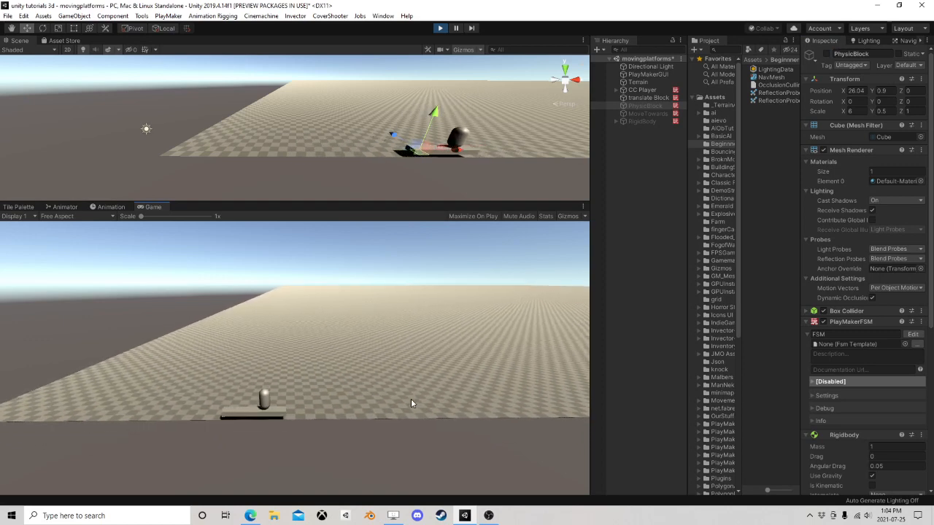
pyautogui.click(440, 29)
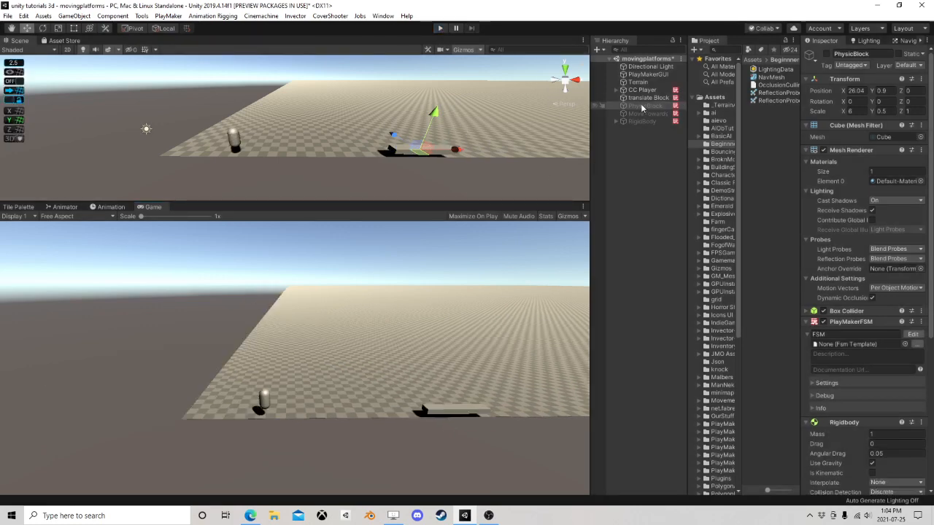
pyautogui.click(646, 98)
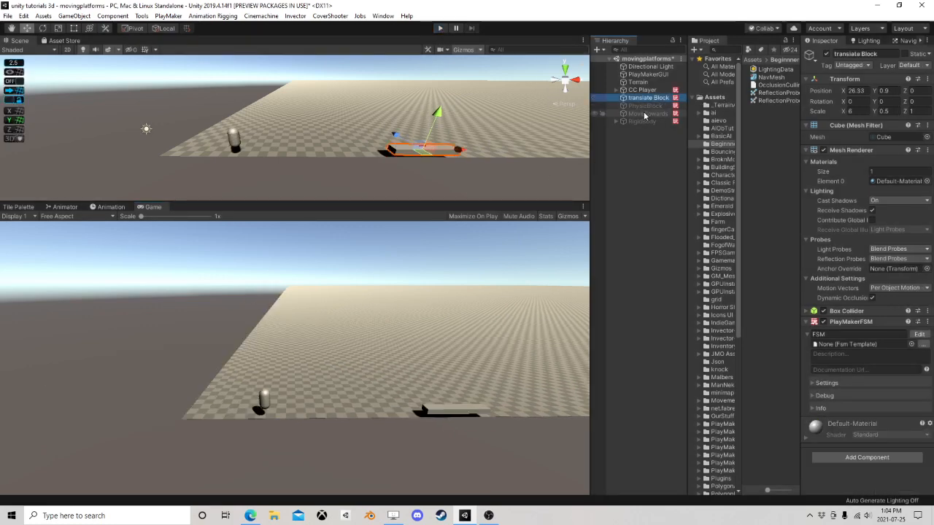
pyautogui.click(648, 121)
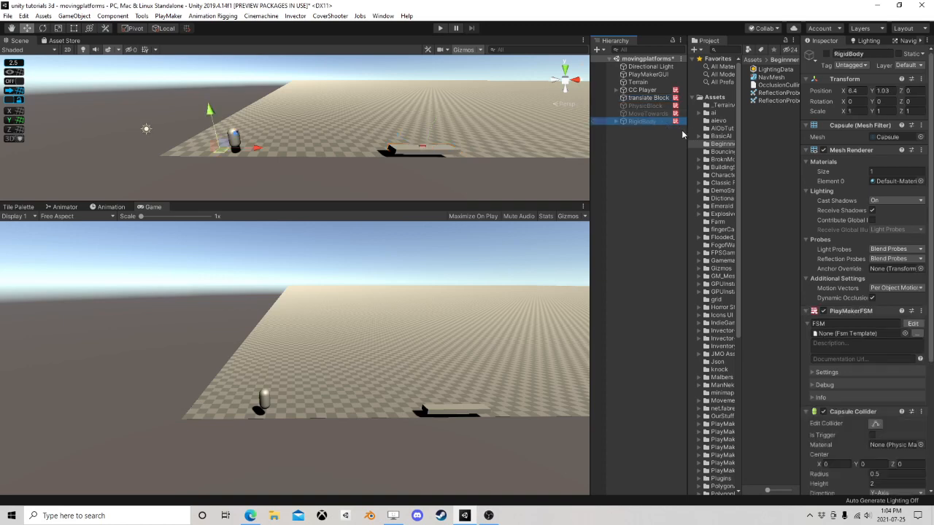
pyautogui.click(647, 106)
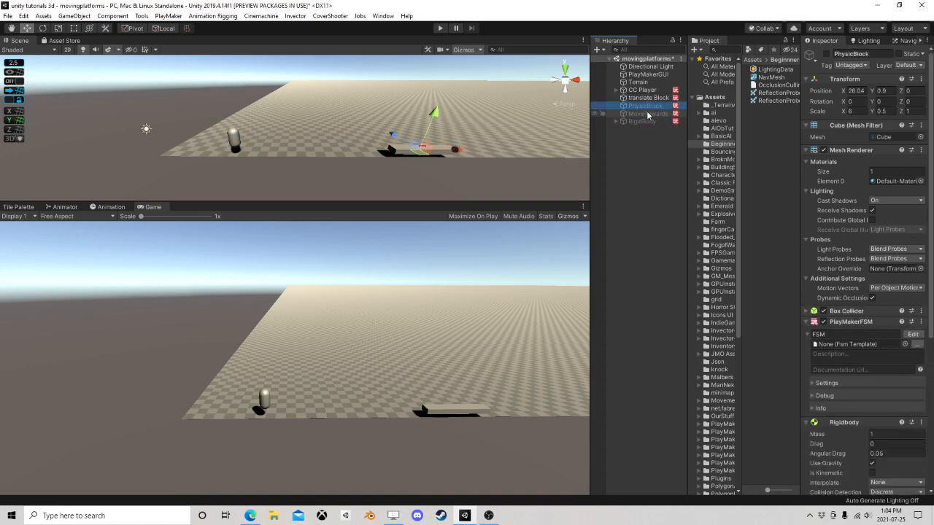
pyautogui.click(642, 122)
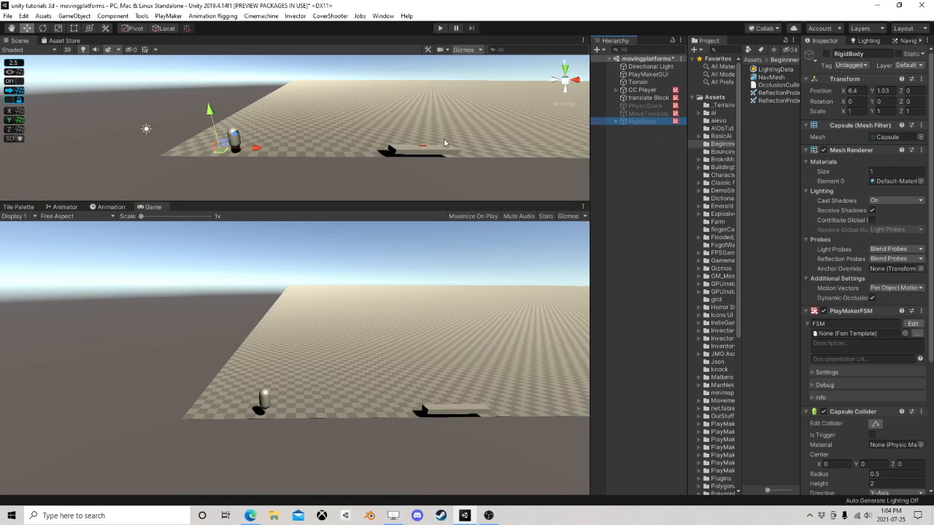
pyautogui.click(647, 97)
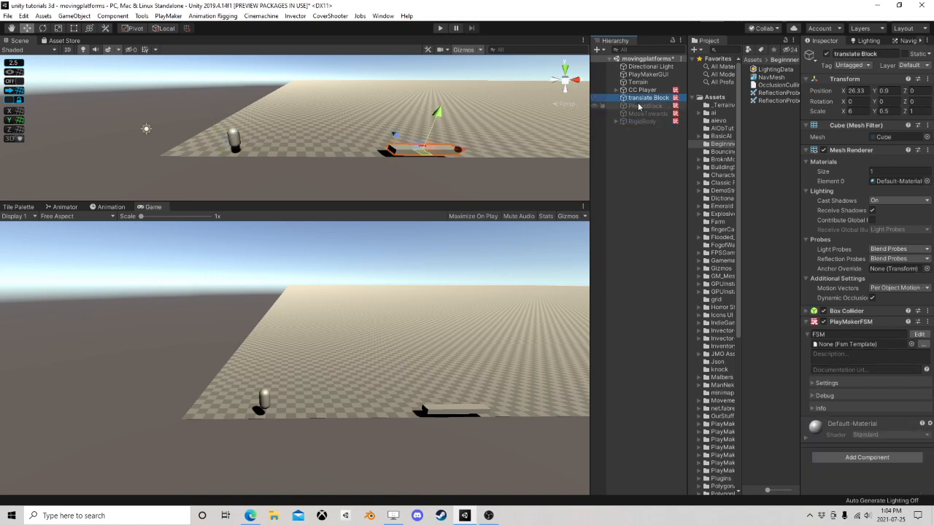
pyautogui.click(642, 90)
# Add a cube as a child of translate Block and raise it to a local Y position of about 0.6
pyautogui.click(646, 99)
pyautogui.moveTo(414, 160); pyautogui.dragTo(290, 170, button='middle')
pyautogui.scroll(4, 290, 169)
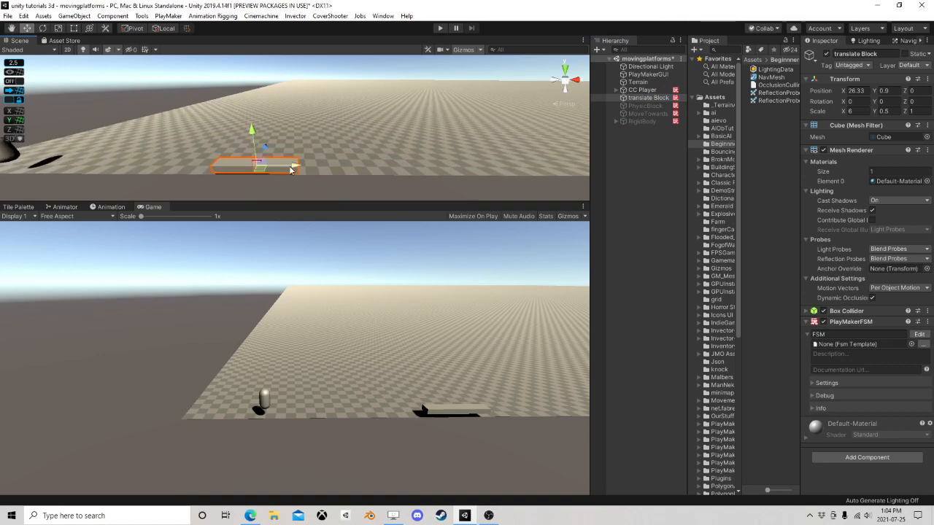
pyautogui.moveTo(339, 201); pyautogui.dragTo(339, 313)
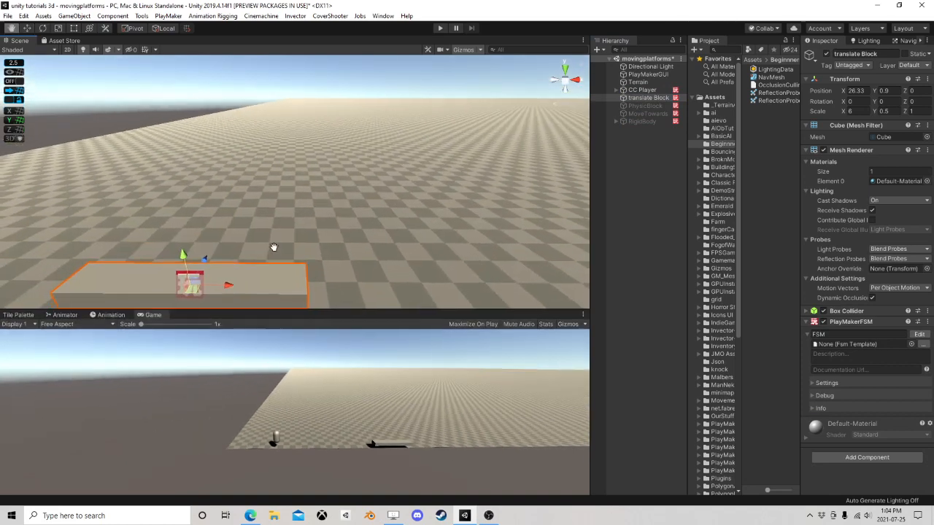
pyautogui.scroll(3, 344, 142)
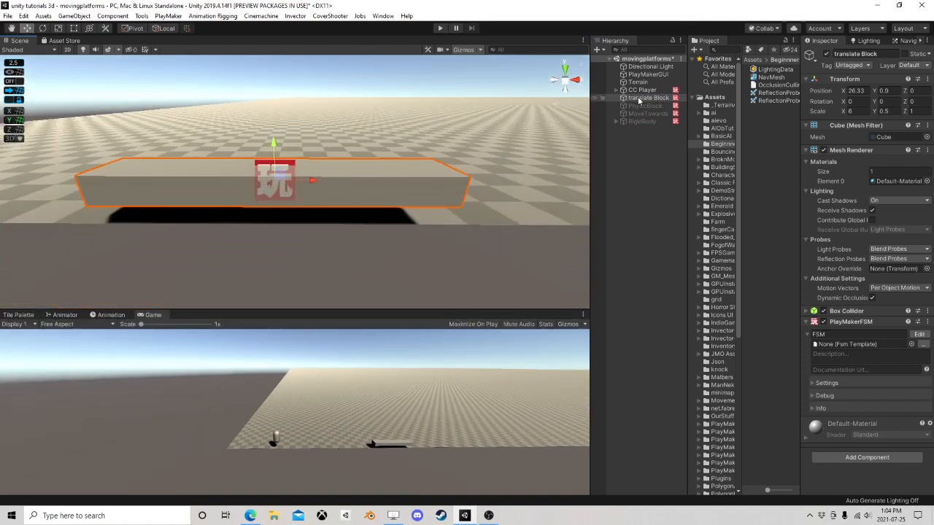
pyautogui.rightClick(639, 100)
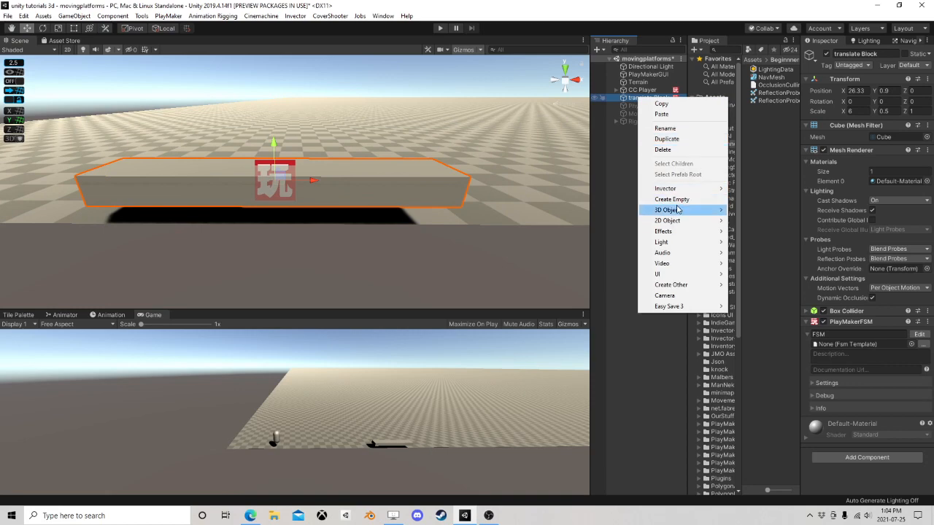
pyautogui.moveTo(680, 211)
pyautogui.click(767, 211)
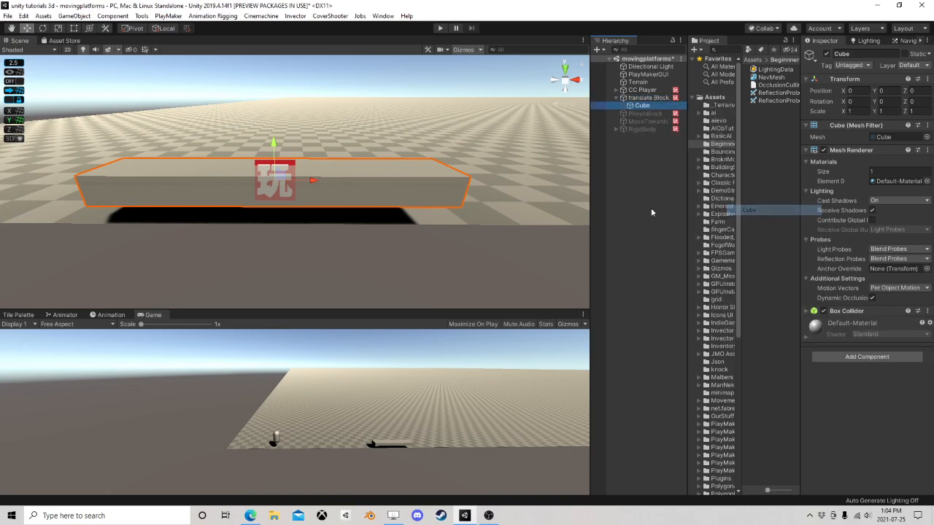
pyautogui.moveTo(274, 146); pyautogui.dragTo(339, 127)
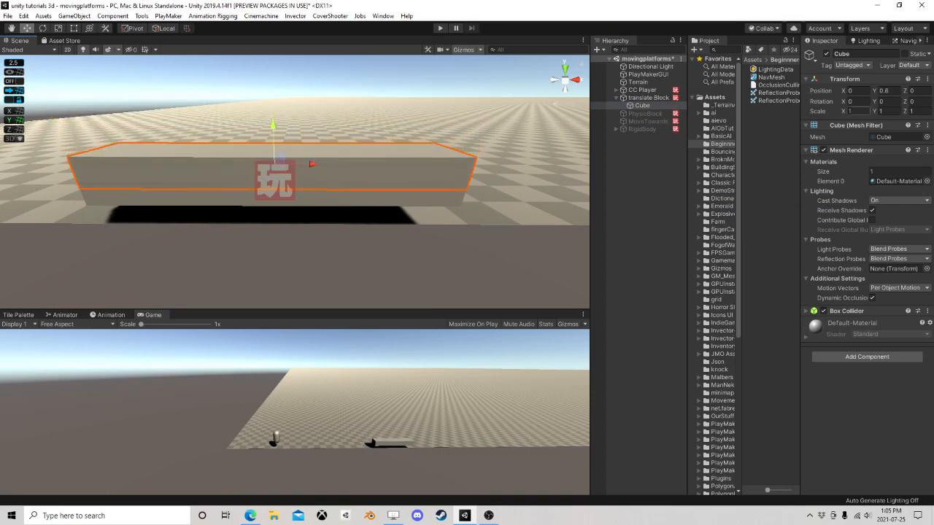
# Set the child cube's scale to 0.95 in X, 0.9 in Y and 0.9 in Z
pyautogui.press('BackSpace')
pyautogui.write('9')
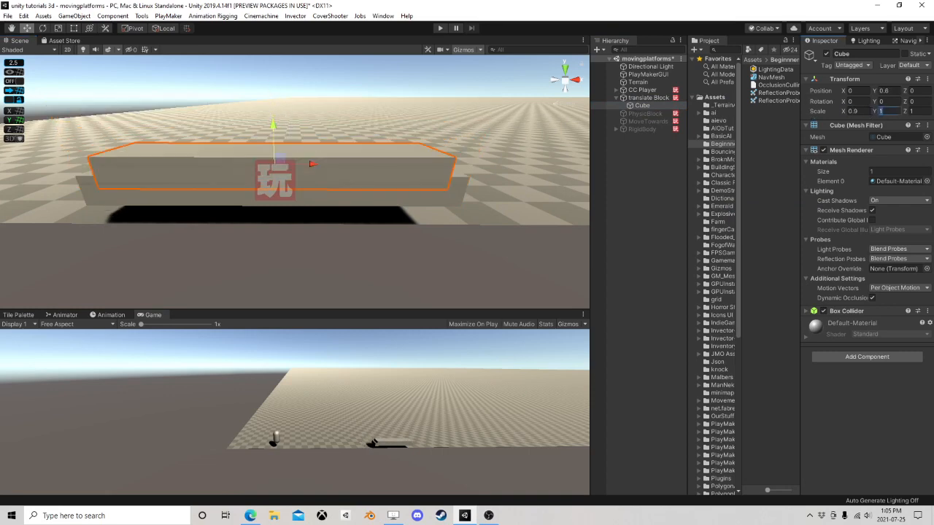
pyautogui.write('0.9')
pyautogui.press('Tab')
pyautogui.write('0.9')
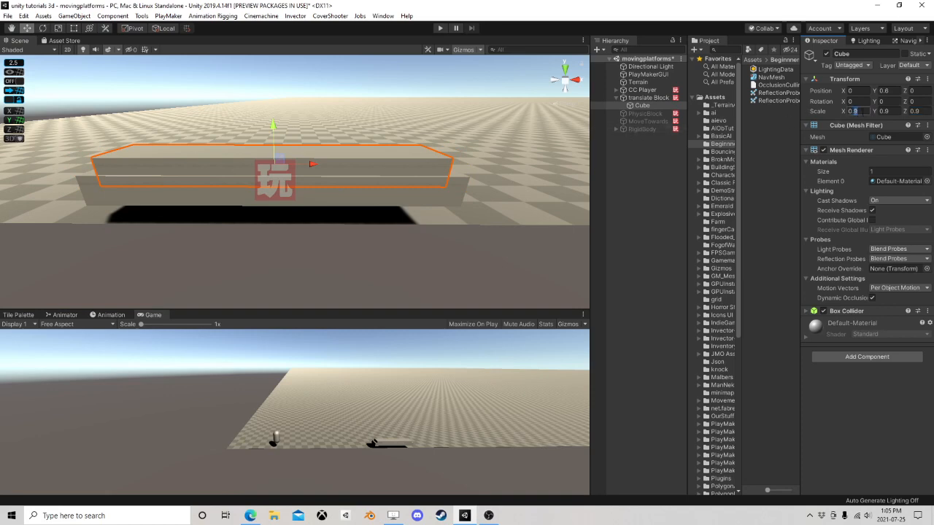
pyautogui.write('5')
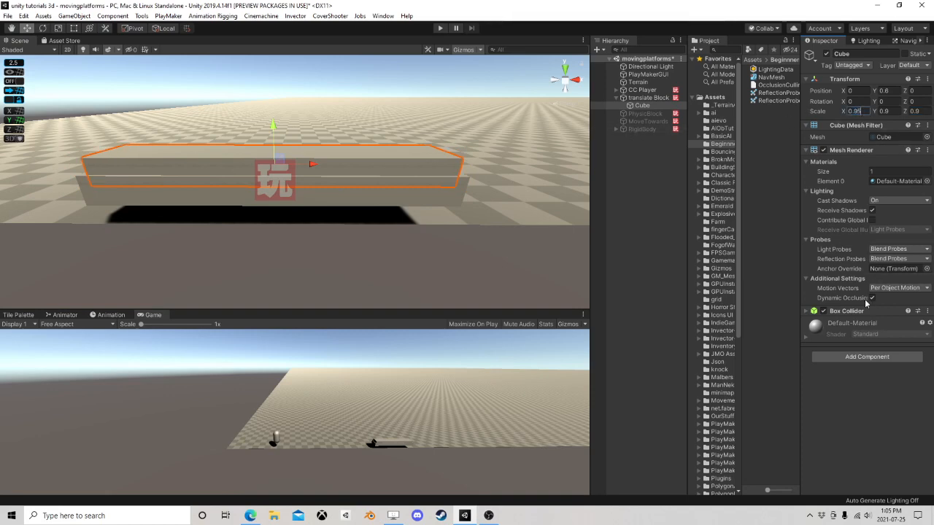
# Make the child cube's Box Collider a trigger and remove its Mesh Renderer and Mesh Filter components
pyautogui.click(808, 312)
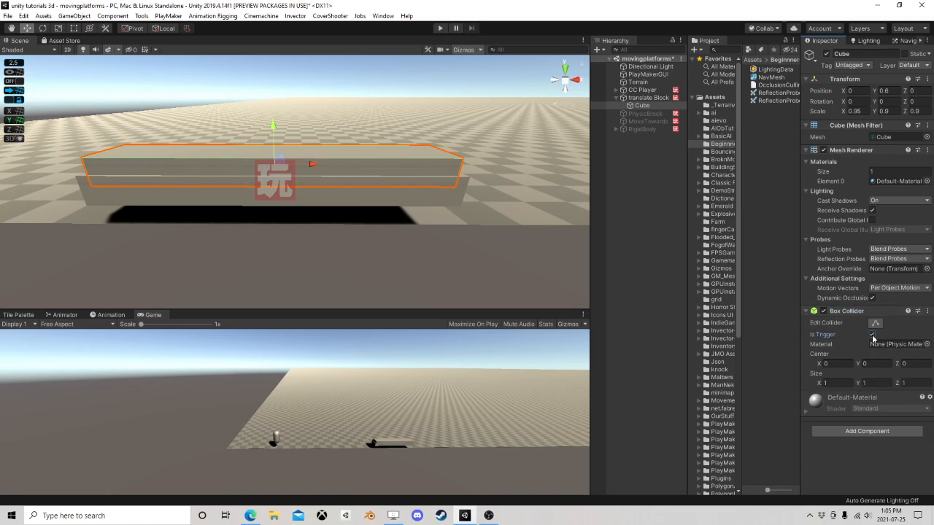
pyautogui.rightClick(846, 151)
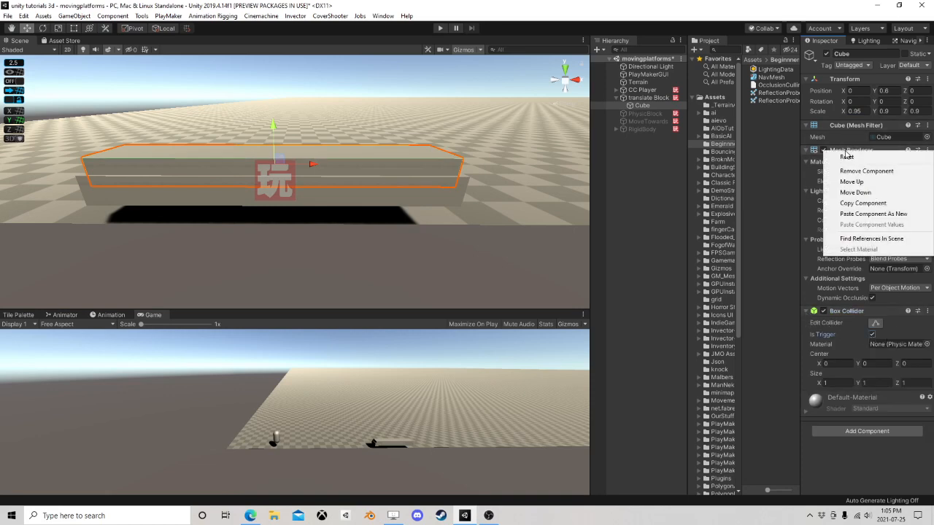
pyautogui.click(859, 170)
pyautogui.rightClick(858, 130)
pyautogui.click(866, 149)
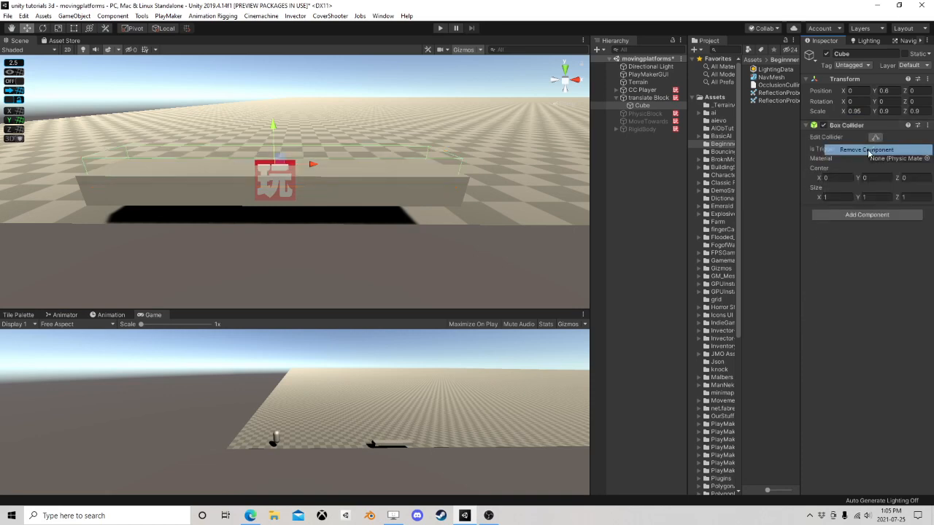
# Raise the trigger cube above the platform to a local Y position of about 0.84
pyautogui.moveTo(410, 200); pyautogui.dragTo(396, 233, button='middle')
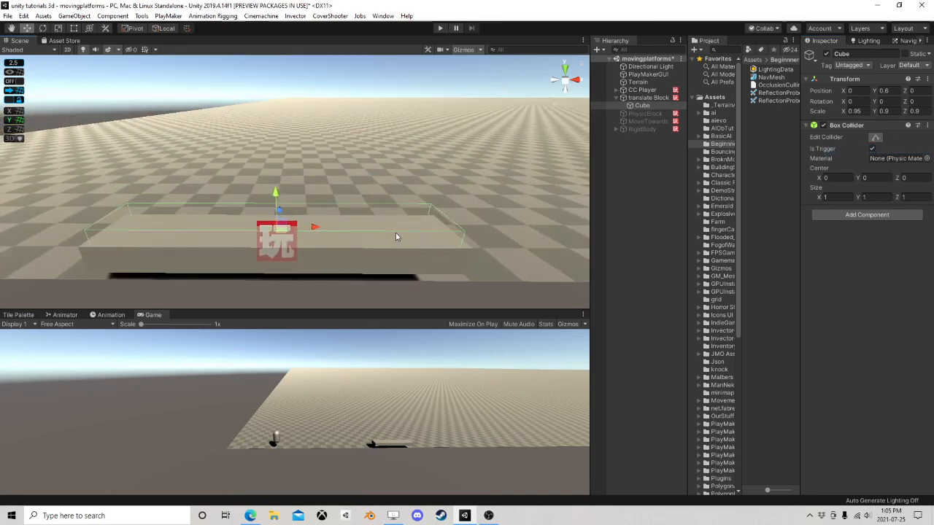
pyautogui.scroll(1, 343, 223)
pyautogui.moveTo(330, 214); pyautogui.dragTo(332, 184, button='middle')
pyautogui.moveTo(278, 167); pyautogui.dragTo(279, 160)
pyautogui.scroll(-2, 370, 150)
pyautogui.moveTo(371, 151); pyautogui.dragTo(402, 175, button='middle')
pyautogui.scroll(-2, 386, 167)
pyautogui.moveTo(375, 165); pyautogui.dragTo(381, 185, button='right')
pyautogui.scroll(-2, 381, 187)
pyautogui.moveTo(382, 187); pyautogui.dragTo(417, 225, button='middle')
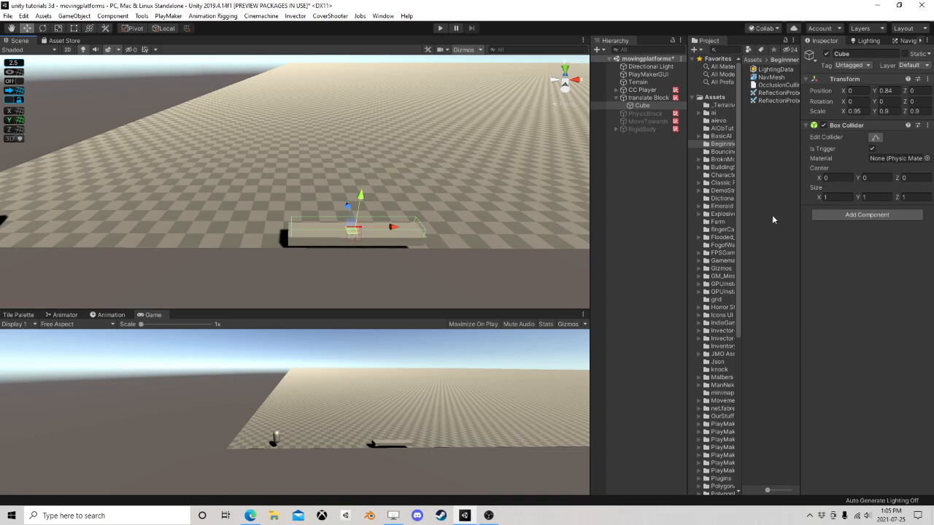
# Add a PlayMakerFSM component to the trigger cube and open its FSM for editing
pyautogui.click(867, 216)
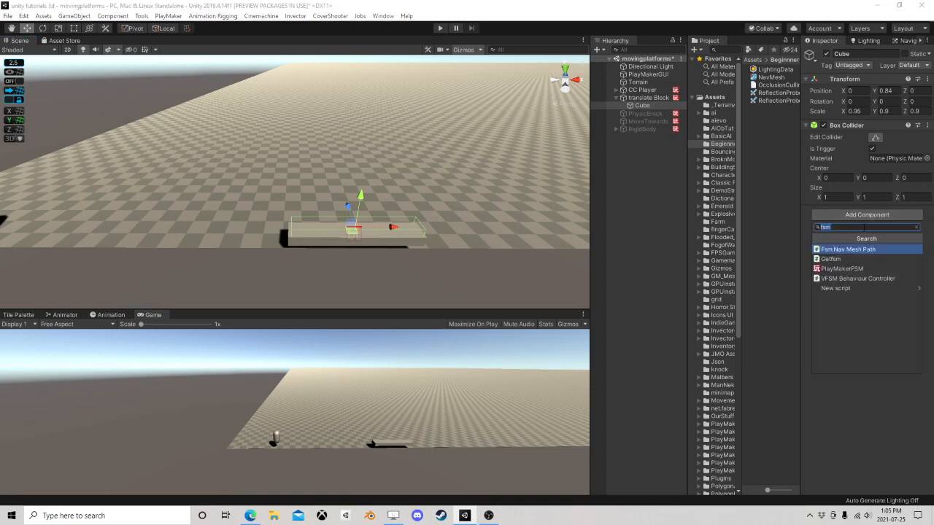
pyautogui.click(848, 269)
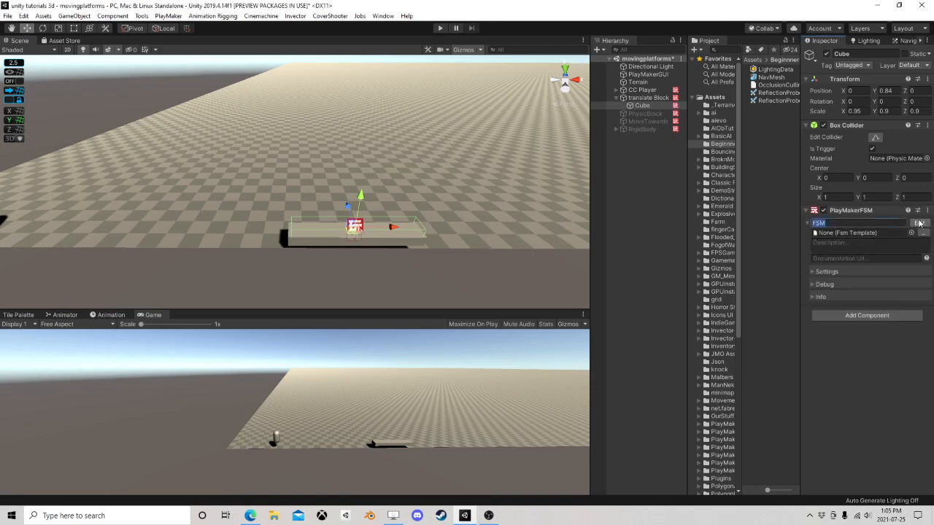
pyautogui.click(919, 223)
# Add a second state with a TRIGGER ENTER global transition and place it beside the start state
pyautogui.rightClick(270, 198)
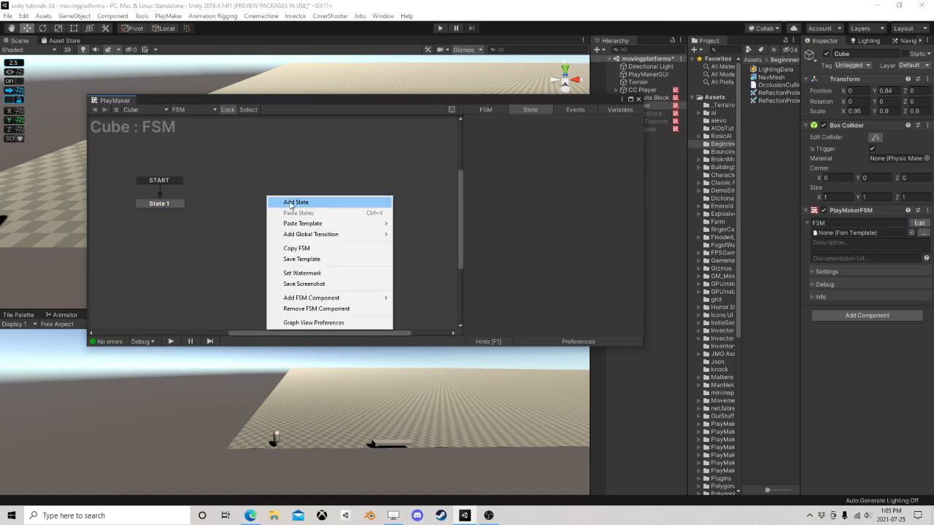
pyautogui.click(292, 202)
pyautogui.rightClick(289, 200)
pyautogui.moveTo(365, 216)
pyautogui.moveTo(442, 238)
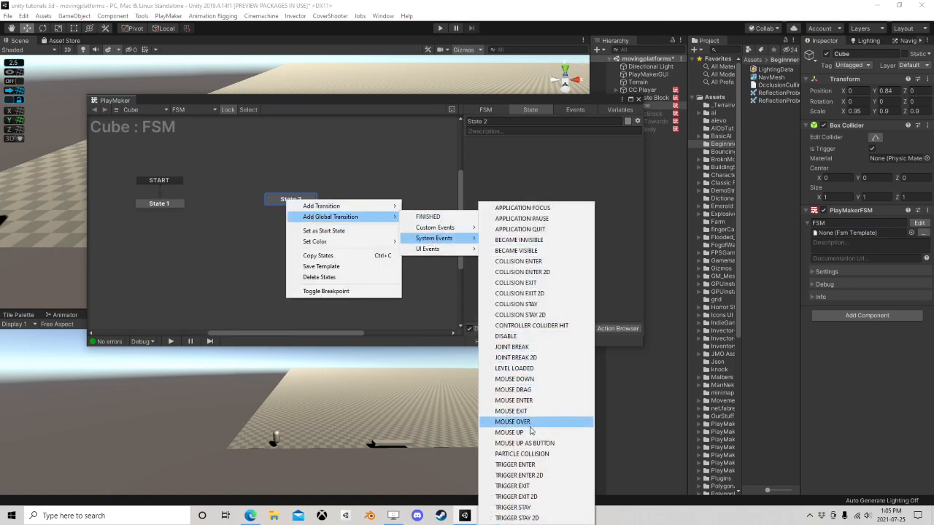
pyautogui.click(537, 465)
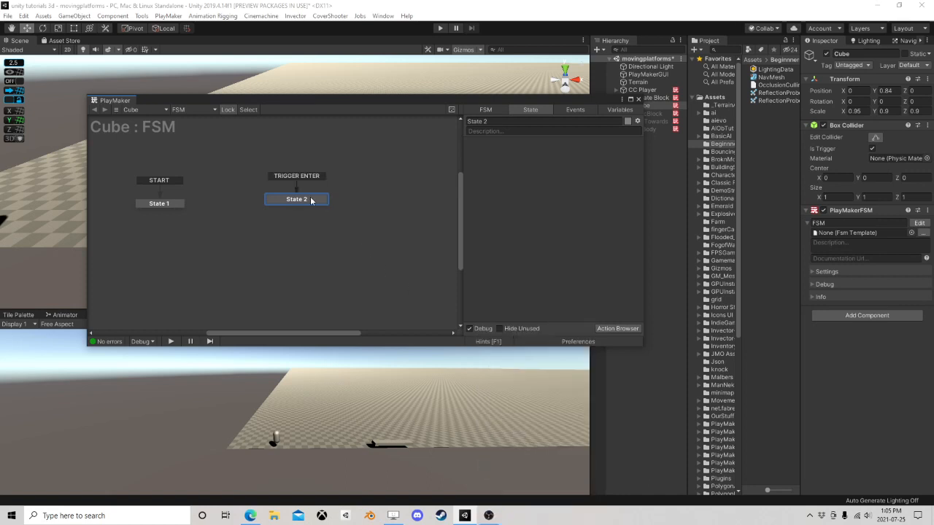
pyautogui.moveTo(309, 201); pyautogui.dragTo(277, 205)
# Add a third state with a TRIGGER EXIT global transition and place it next to the TRIGGER ENTER state
pyautogui.rightClick(343, 210)
pyautogui.click(357, 212)
pyautogui.rightClick(355, 209)
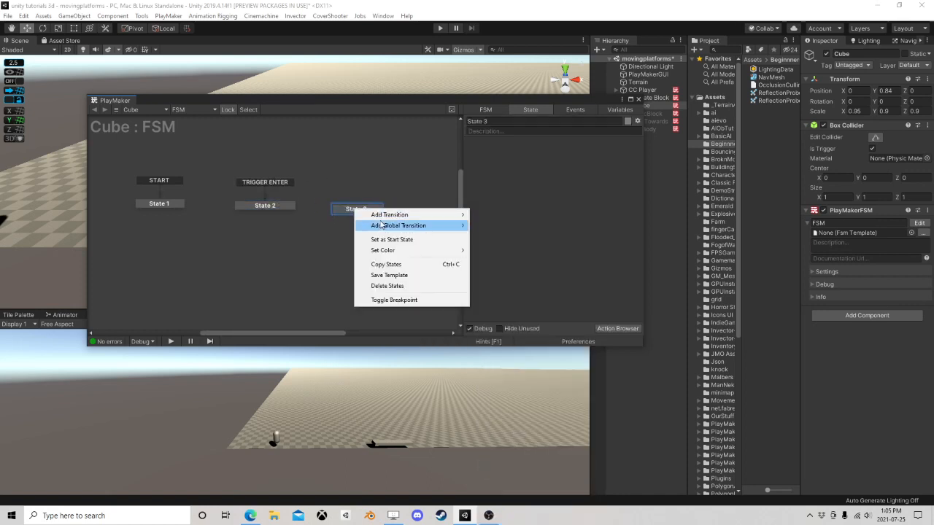
pyautogui.moveTo(398, 226)
pyautogui.moveTo(512, 262)
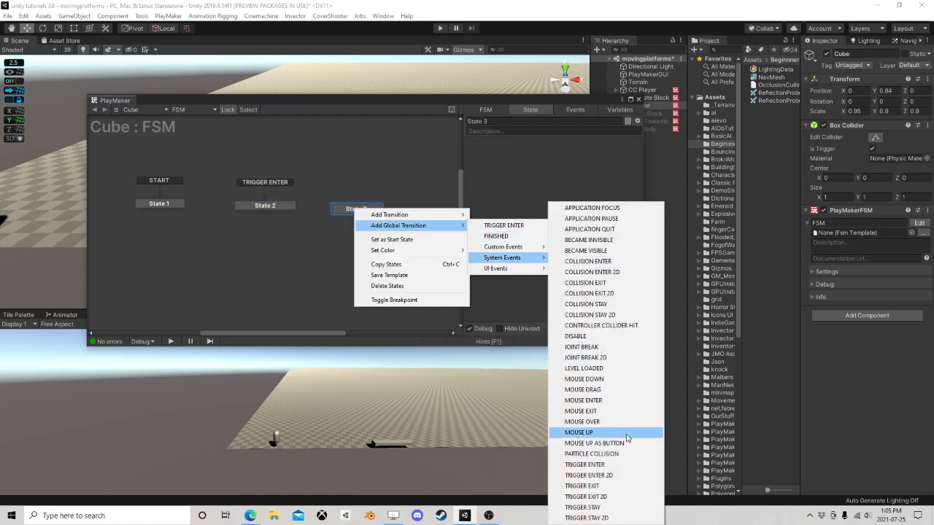
pyautogui.click(583, 486)
pyautogui.moveTo(354, 210); pyautogui.dragTo(328, 206)
# Add the Get Trigger Info action to the TRIGGER ENTER state
pyautogui.click(268, 207)
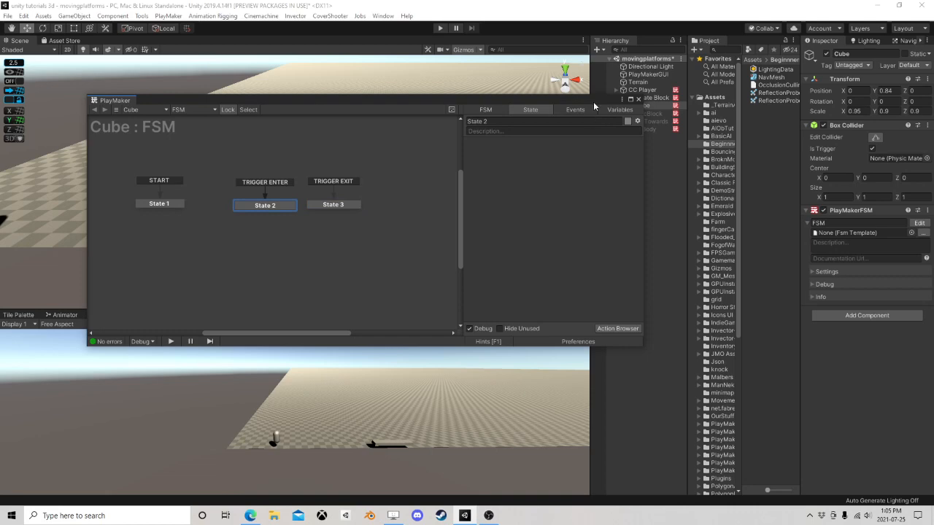
pyautogui.moveTo(593, 101); pyautogui.dragTo(507, 149)
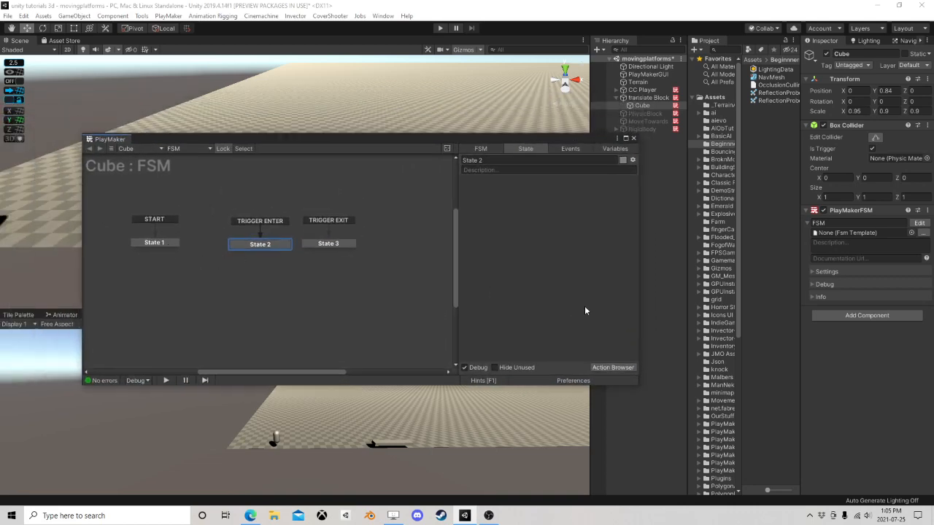
pyautogui.click(612, 367)
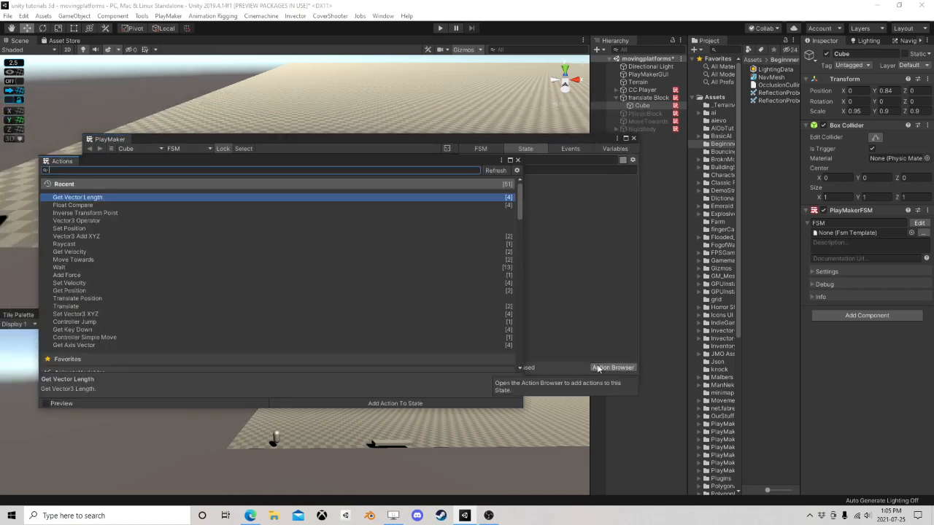
pyautogui.write('get trig')
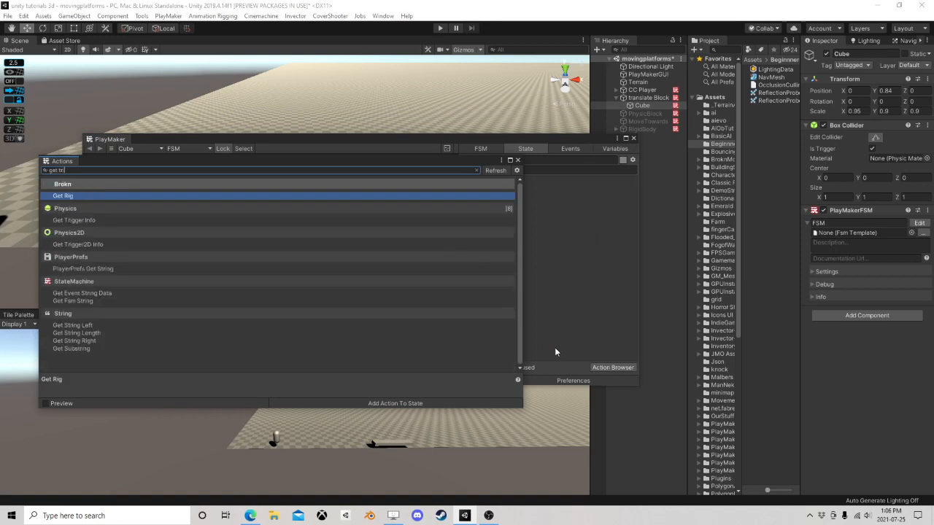
pyautogui.doubleClick(103, 220)
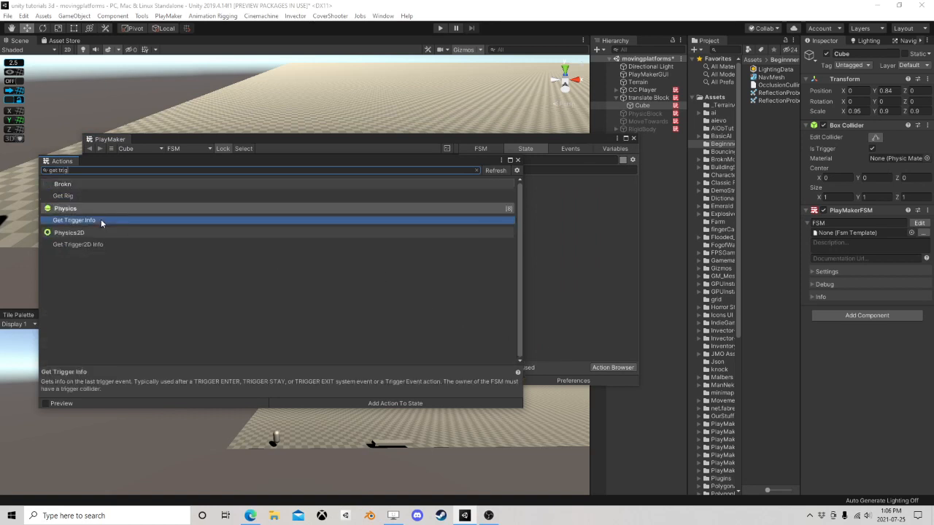
pyautogui.click(517, 160)
# Store the Game Object Hit of Get Trigger Info in a new variable named Obj
pyautogui.click(547, 193)
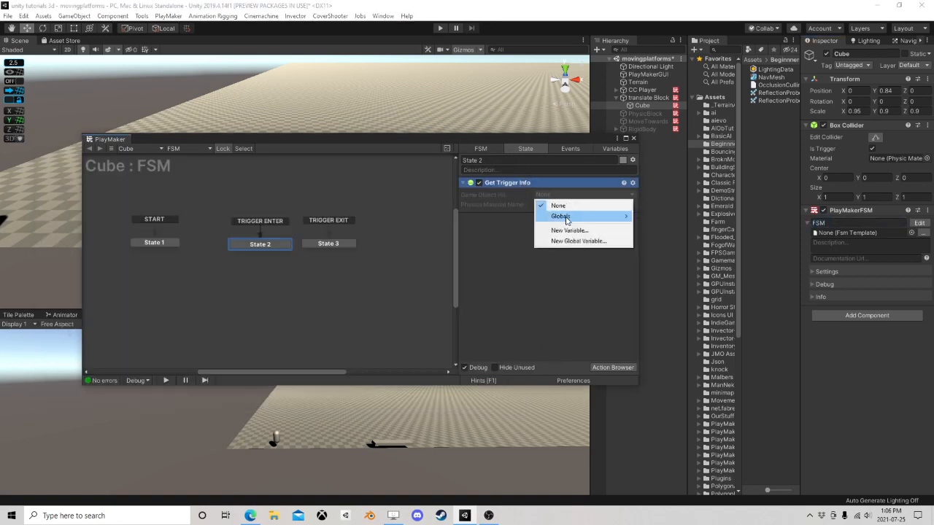
pyautogui.click(568, 231)
pyautogui.write('O')
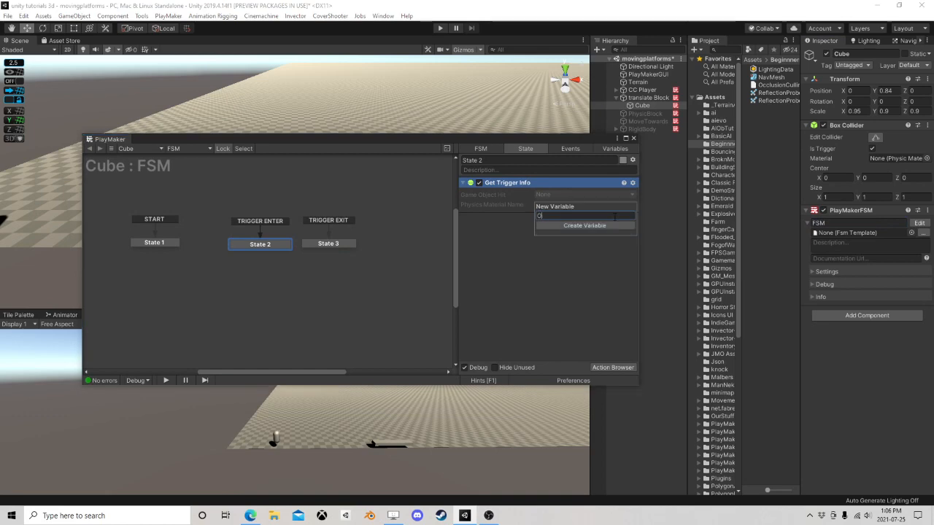
pyautogui.write('bj')
pyautogui.press('Return')
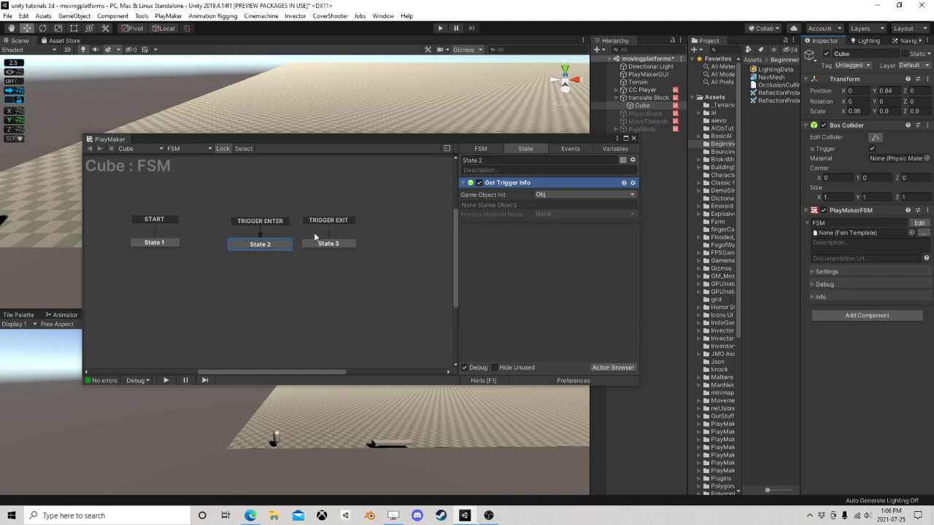
# Add the Set Parent action to the TRIGGER ENTER state and place it below Get Trigger Info
pyautogui.click(612, 367)
pyautogui.write('se')
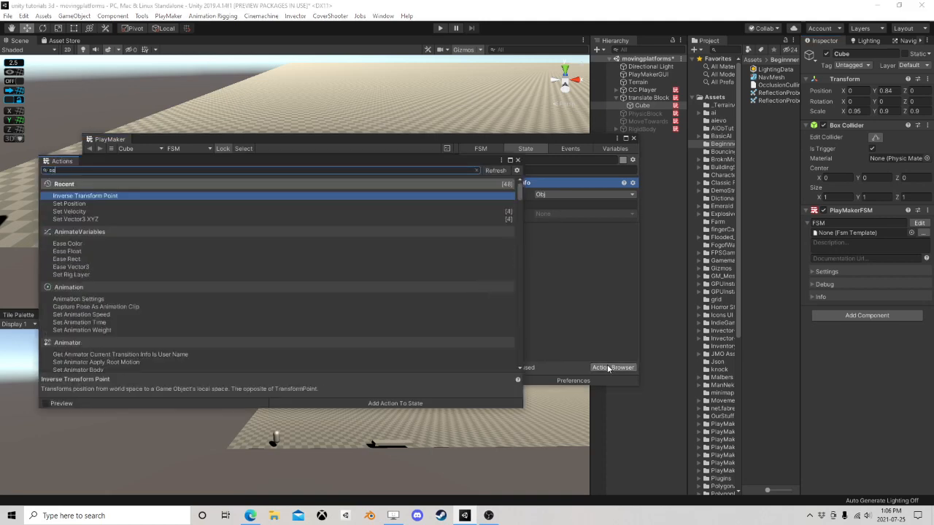
pyautogui.write('t pare')
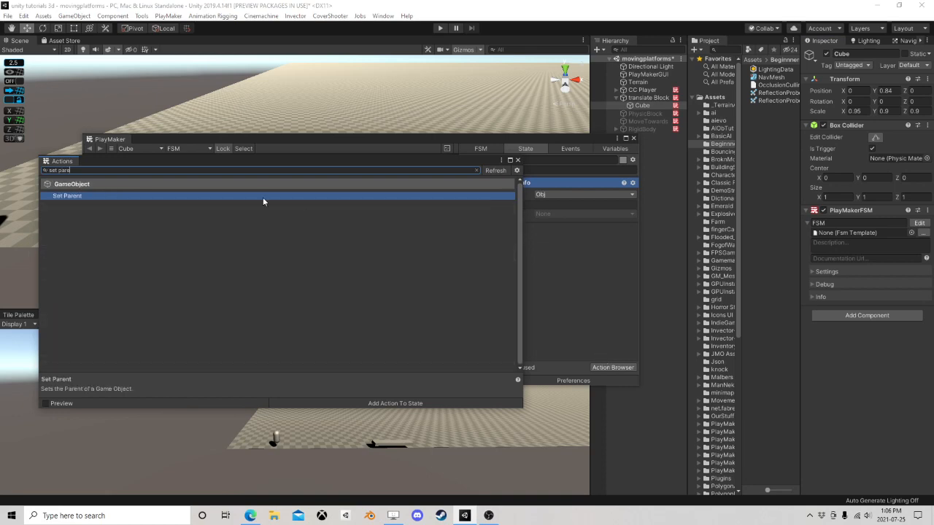
pyautogui.doubleClick(100, 195)
pyautogui.click(519, 160)
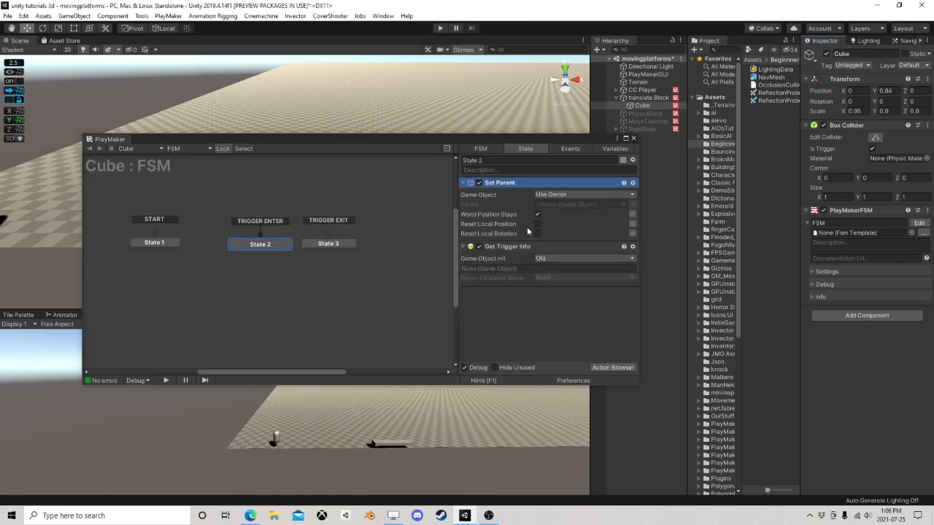
pyautogui.moveTo(498, 184); pyautogui.dragTo(521, 309)
# Configure Set Parent to use the Obj variable as its specified Game Object and translate Block as its Parent
pyautogui.click(569, 239)
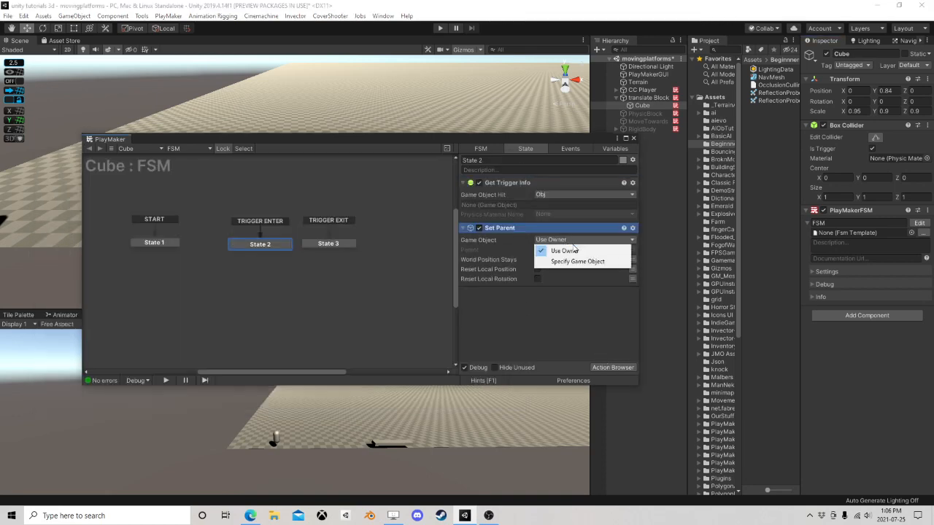
pyautogui.click(565, 256)
pyautogui.click(632, 250)
pyautogui.click(584, 249)
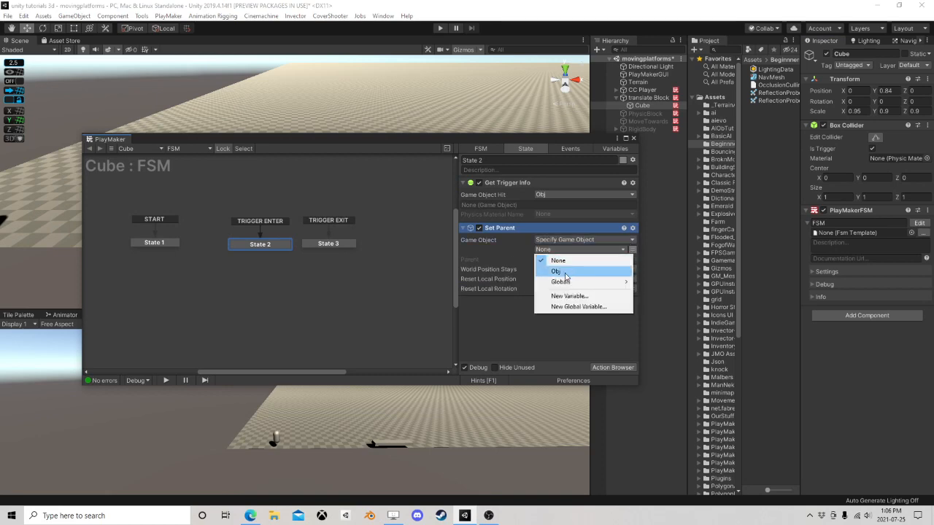
pyautogui.click(577, 272)
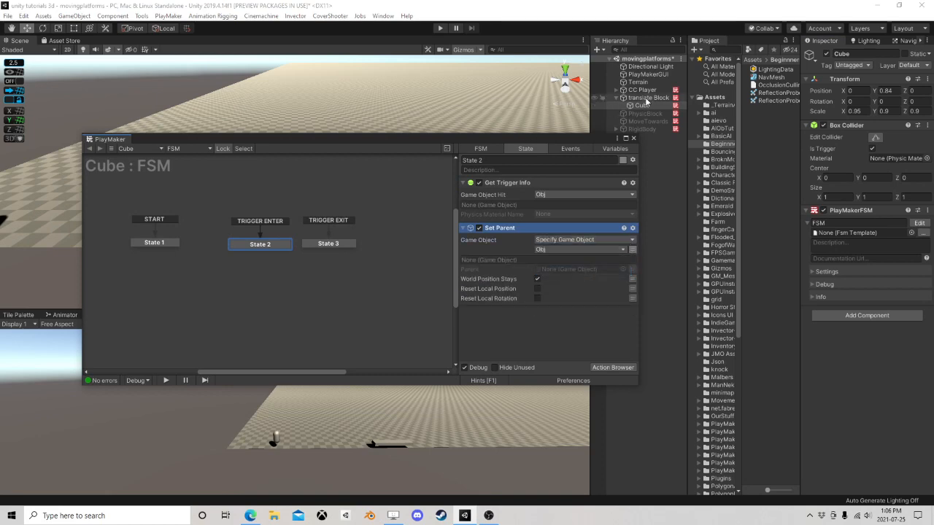
pyautogui.moveTo(645, 97); pyautogui.dragTo(553, 270)
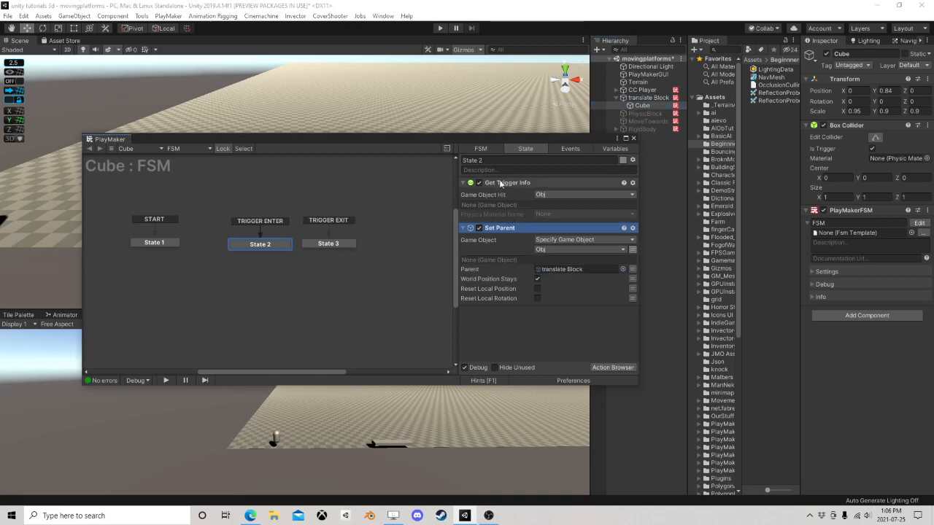
# Copy both TRIGGER ENTER actions into the TRIGGER EXIT state and set the Parent there to the variable option None
pyautogui.click(502, 185)
pyautogui.rightClick(502, 184)
pyautogui.click(547, 248)
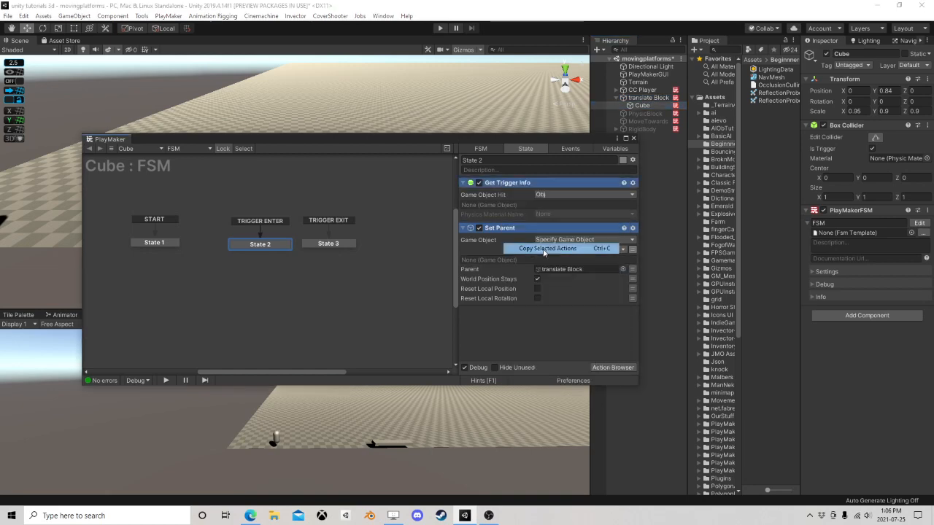
pyautogui.click(328, 243)
pyautogui.rightClick(498, 219)
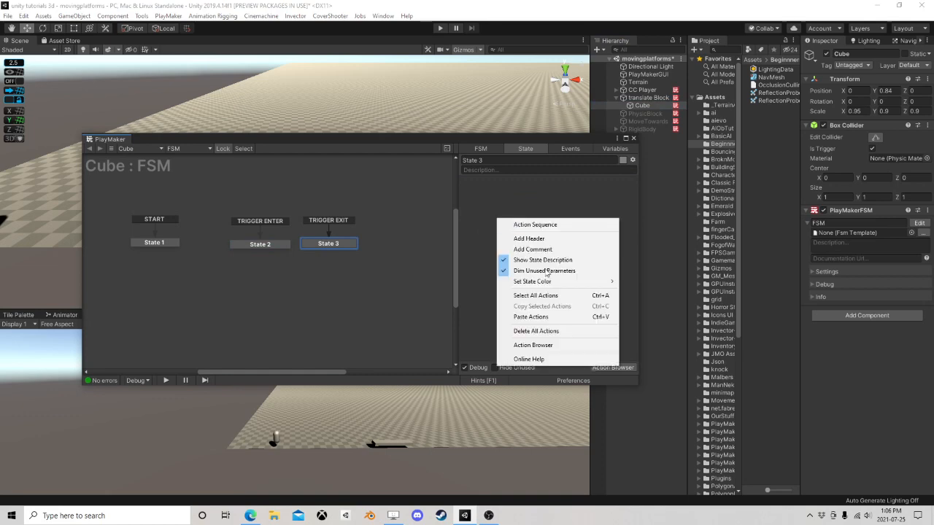
pyautogui.click(531, 316)
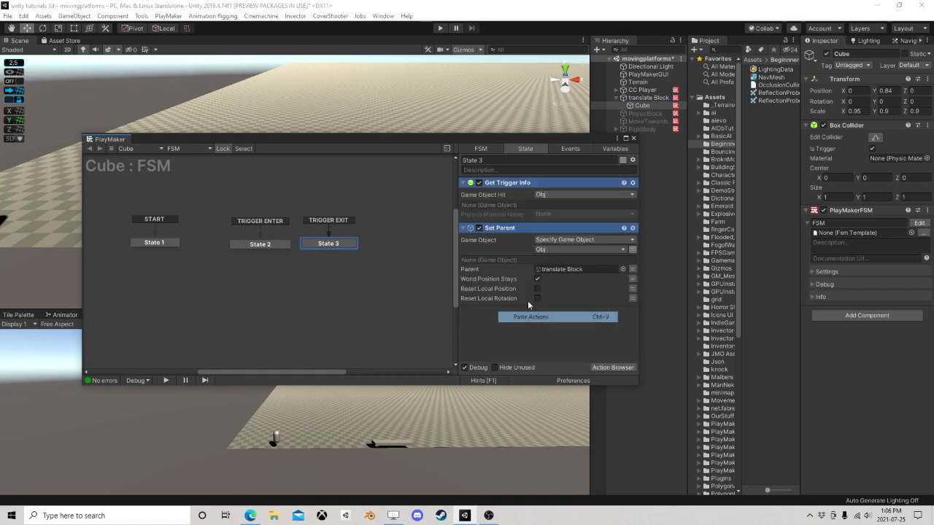
pyautogui.doubleClick(633, 270)
pyautogui.click(632, 269)
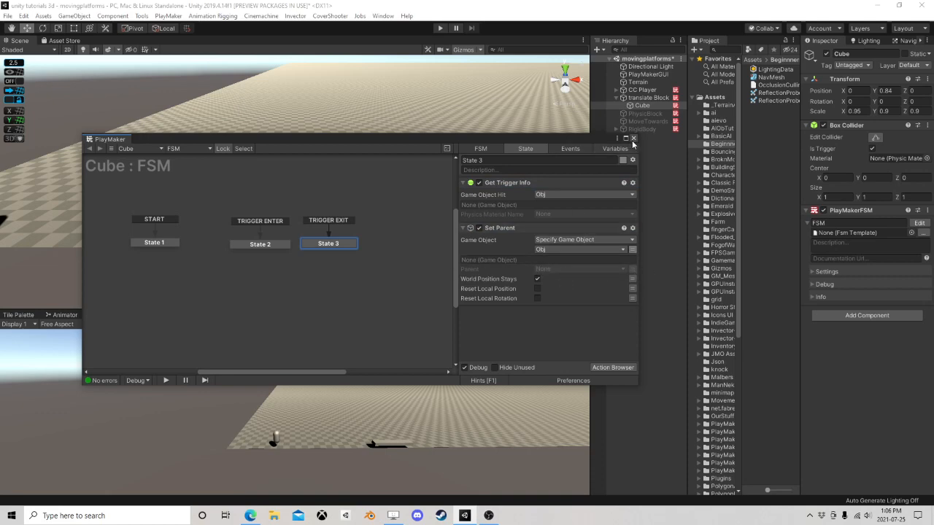
# Play-test the scene, examining how the player rides the platform and which FSM state is active, and stop and close the FSM editor
pyautogui.click(440, 28)
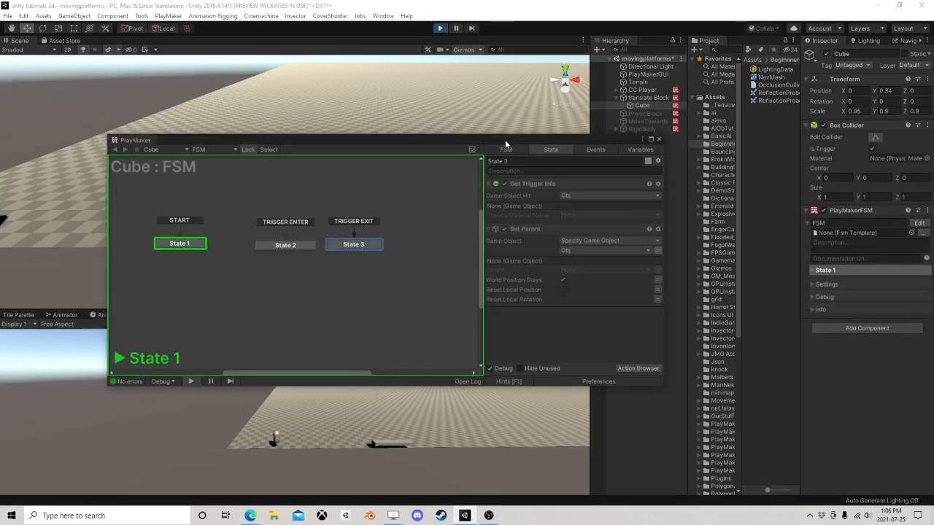
pyautogui.moveTo(505, 139); pyautogui.dragTo(666, 339)
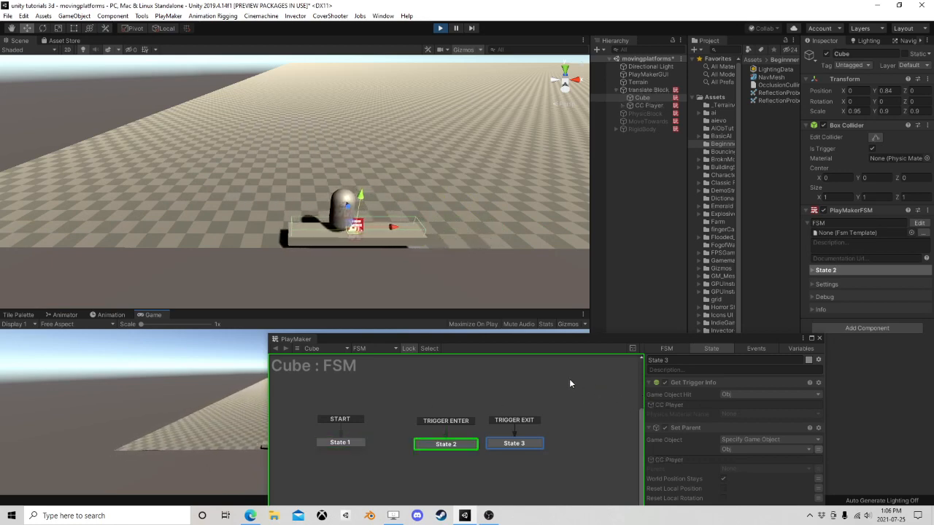
pyautogui.moveTo(577, 340); pyautogui.dragTo(361, 305)
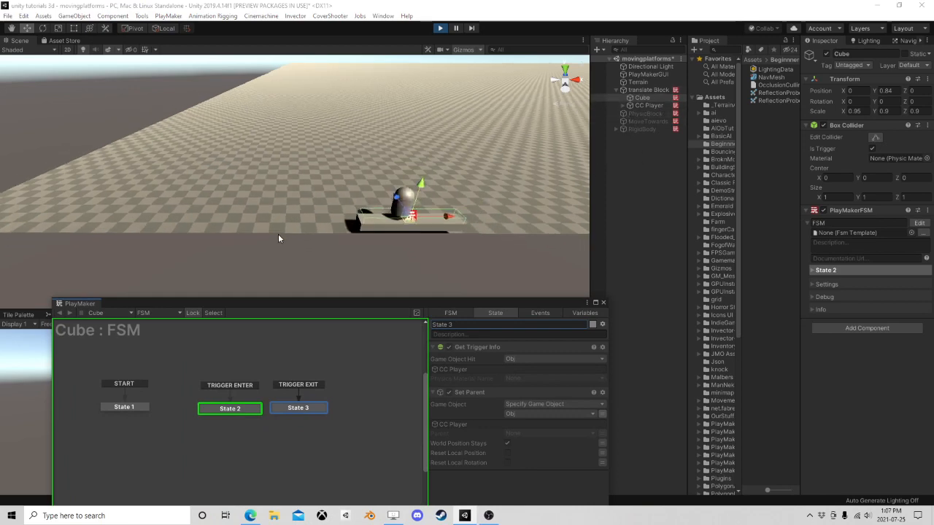
pyautogui.scroll(-3, 279, 236)
pyautogui.moveTo(261, 212); pyautogui.dragTo(256, 143, button='middle')
pyautogui.moveTo(256, 143); pyautogui.dragTo(258, 122, button='right')
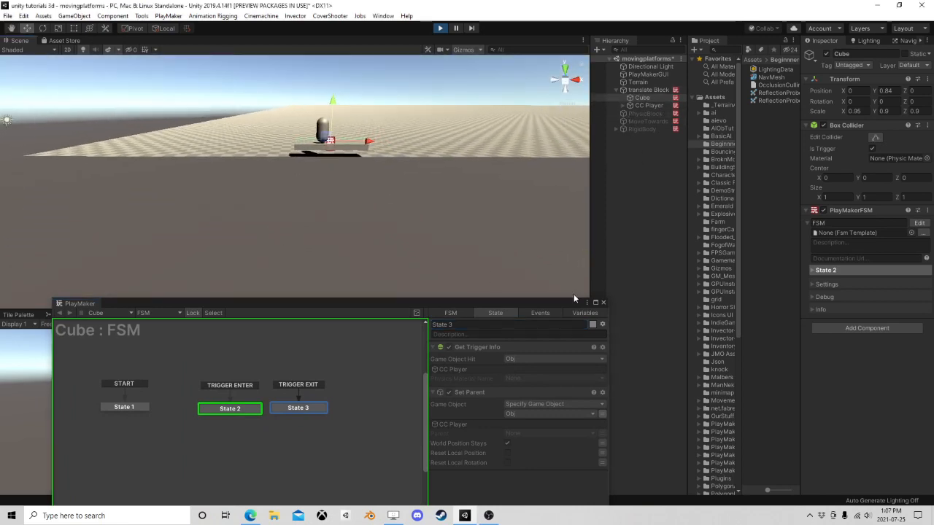
pyautogui.click(391, 242)
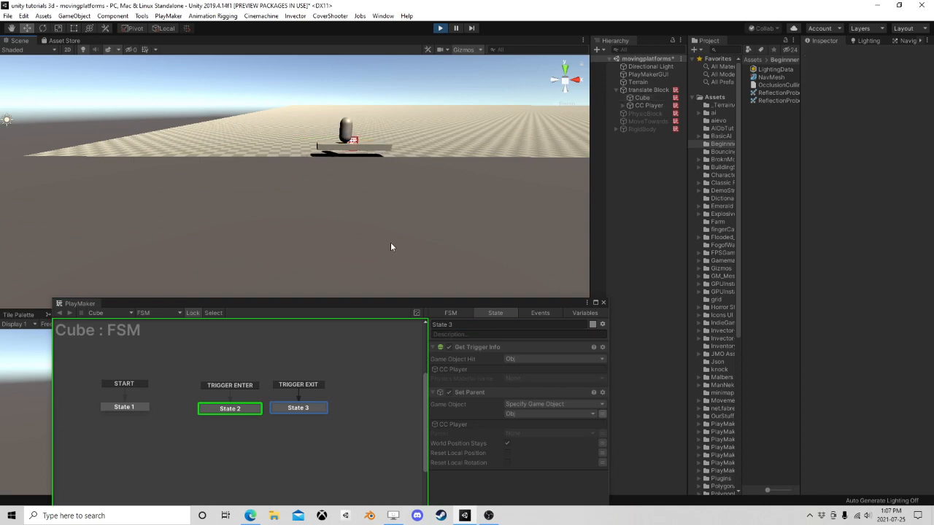
pyautogui.press('d')
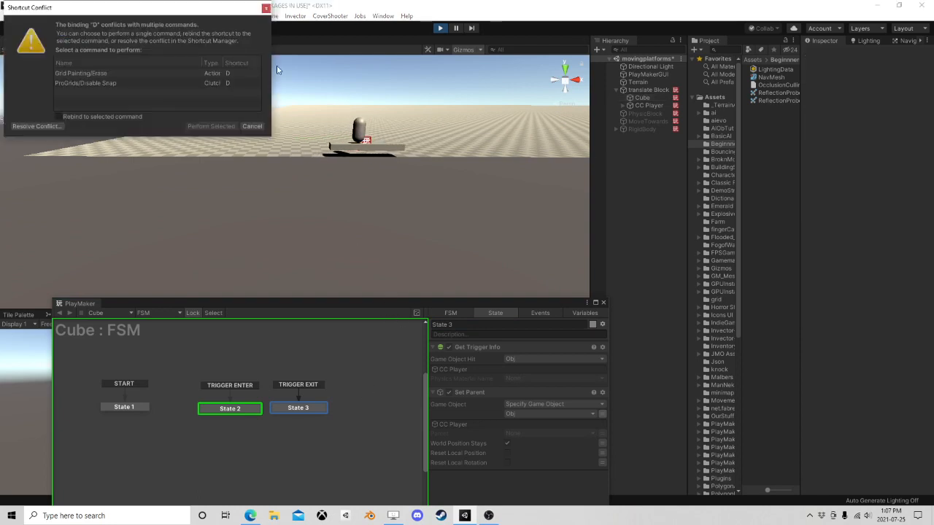
pyautogui.click(266, 8)
pyautogui.moveTo(80, 303); pyautogui.dragTo(576, 126)
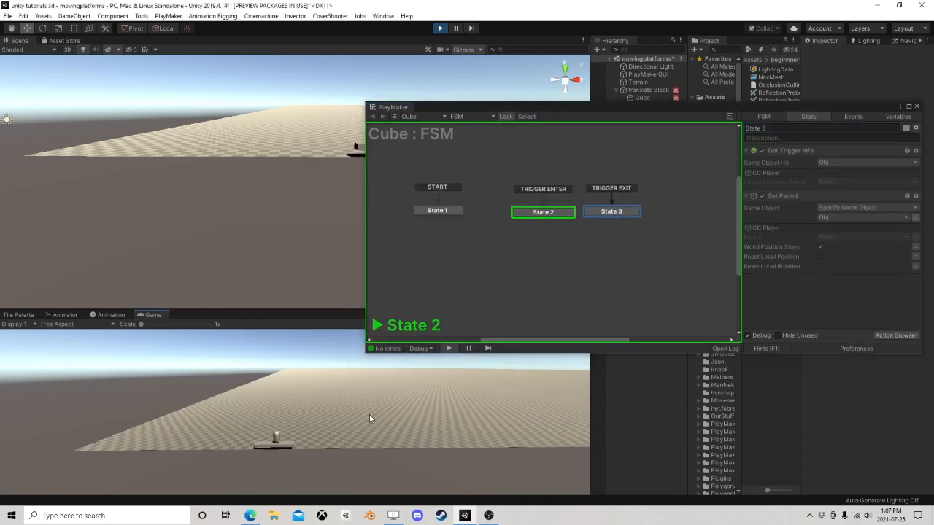
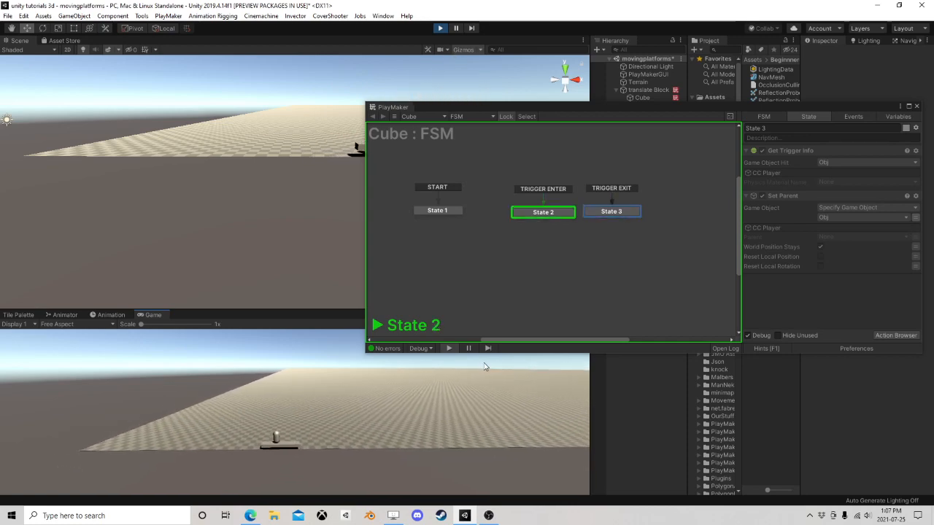
pyautogui.moveTo(641, 114); pyautogui.dragTo(352, 105)
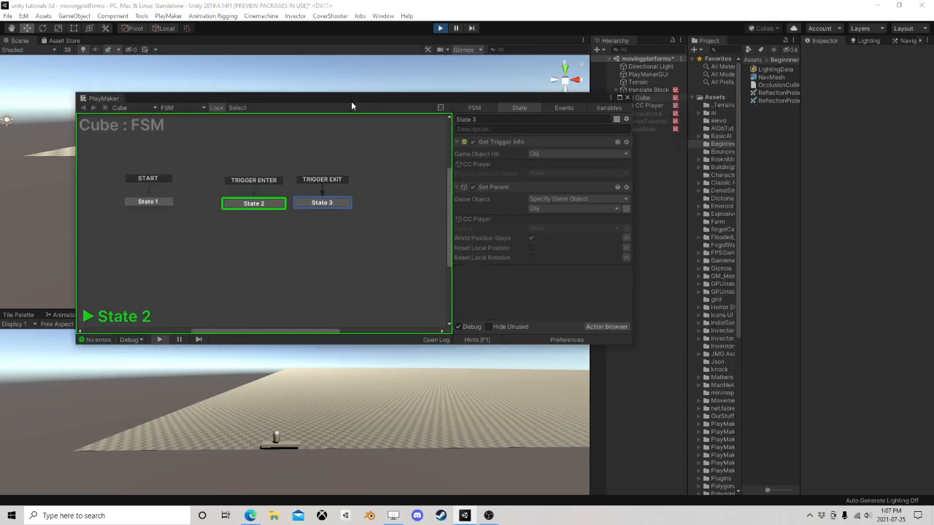
pyautogui.click(440, 27)
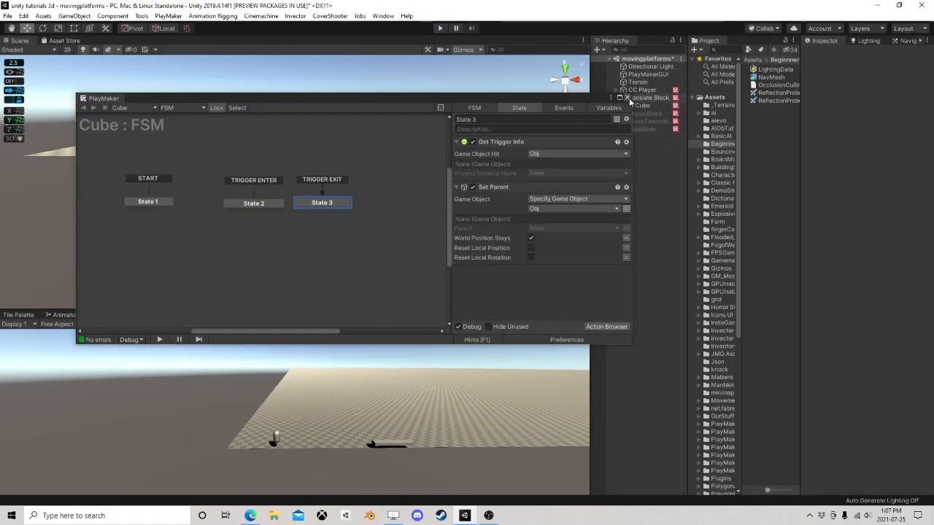
pyautogui.click(628, 98)
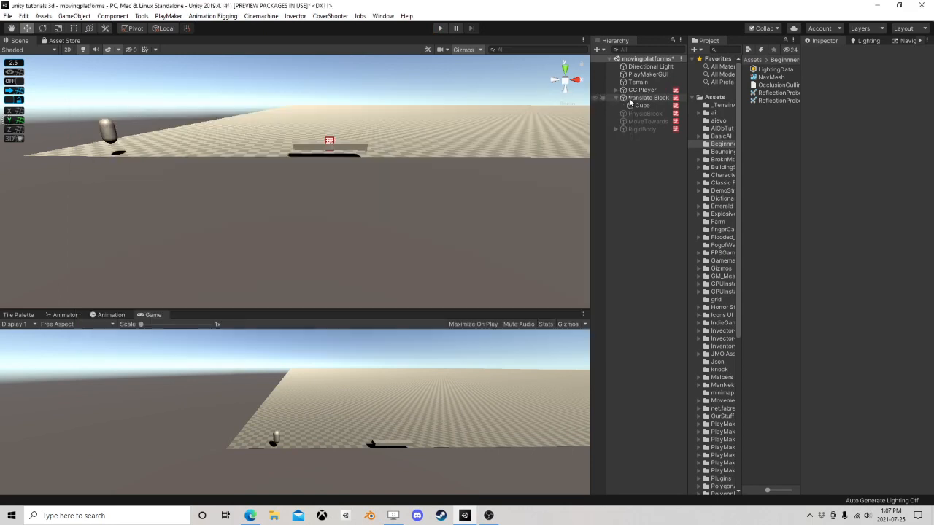
# Duplicate the trigger Cube into PhysicBlock and MoveTowards, and set the X and Y positions of both copies to 0
pyautogui.click(653, 97)
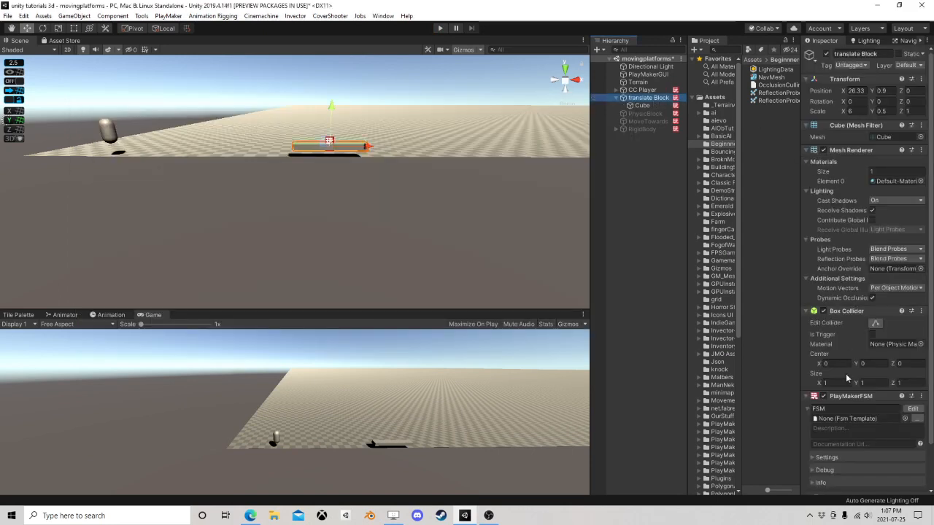
pyautogui.click(644, 106)
pyautogui.rightClick(843, 211)
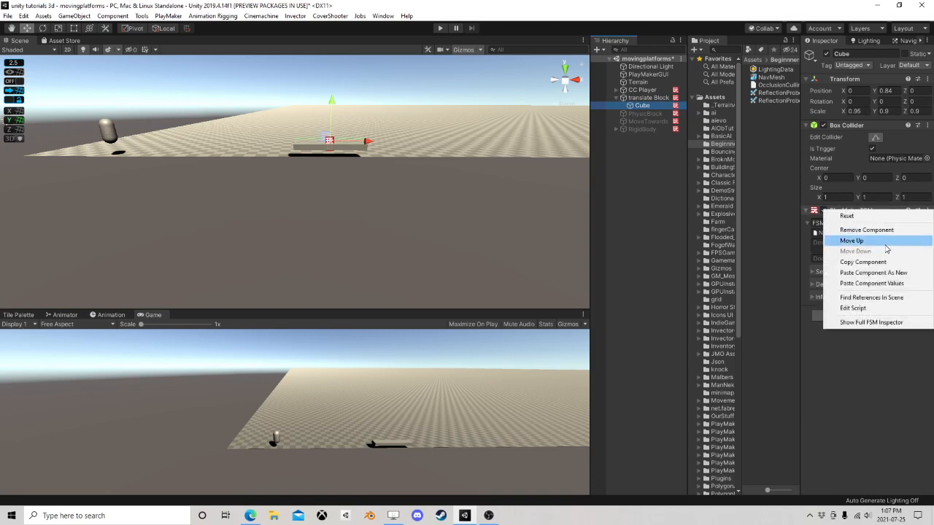
pyautogui.click(642, 112)
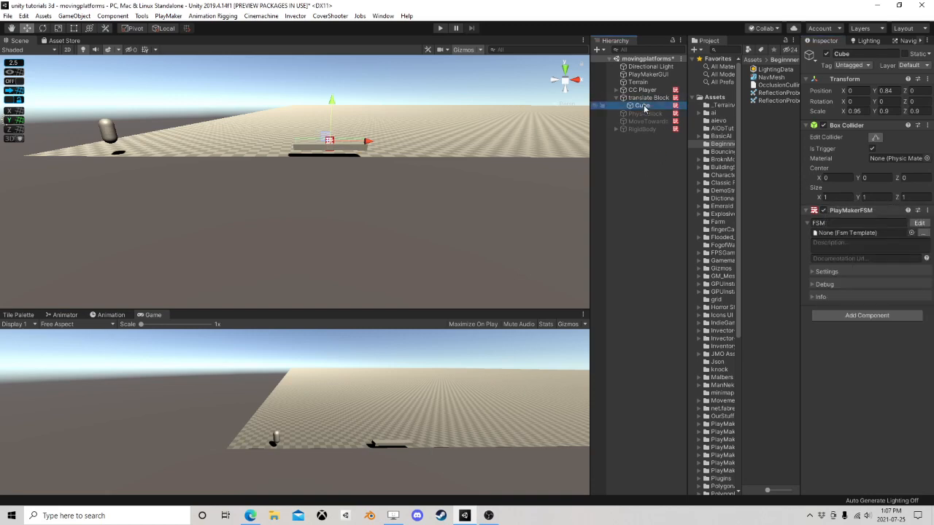
pyautogui.hotkey('ctrl', 'd')
pyautogui.moveTo(643, 114)
pyautogui.mouseDown()
pyautogui.moveTo(644, 133)
pyautogui.moveTo(652, 114)
pyautogui.mouseUp()
pyautogui.hotkey('ctrl', 'd')
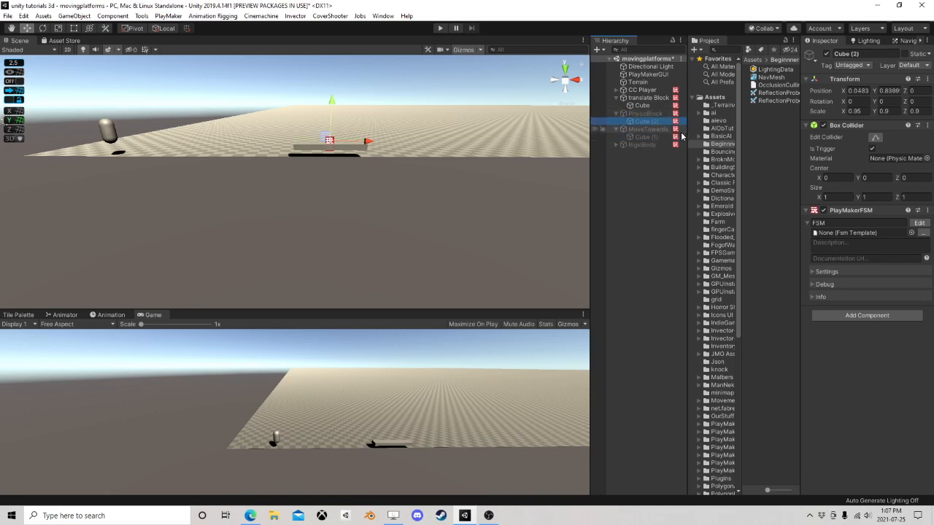
pyautogui.click(858, 91)
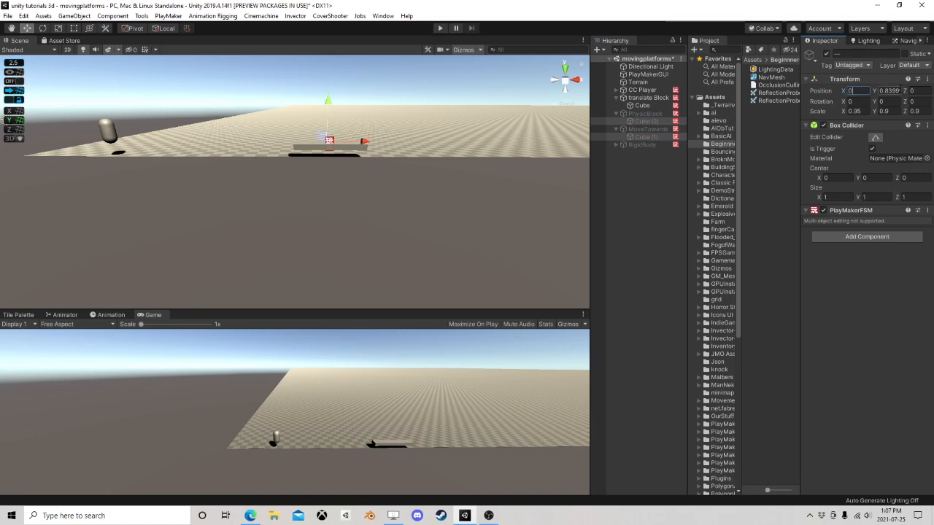
# Deactivate the translate Block platform and activate PhysicBlock instead
pyautogui.click(643, 114)
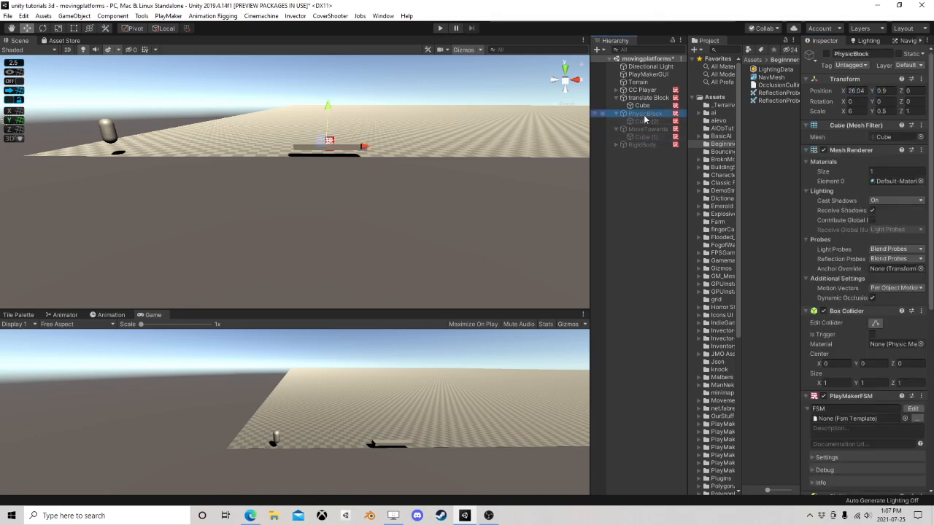
pyautogui.click(648, 98)
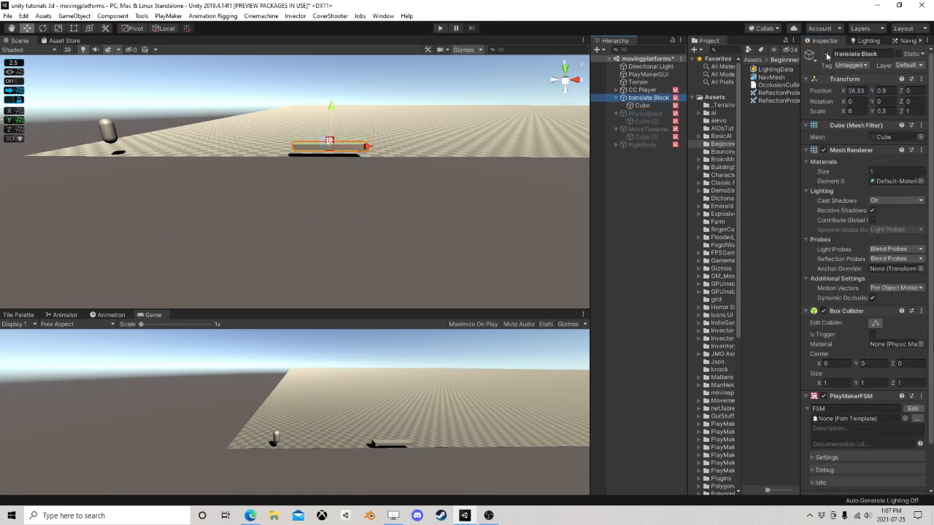
pyautogui.click(826, 54)
pyautogui.click(647, 114)
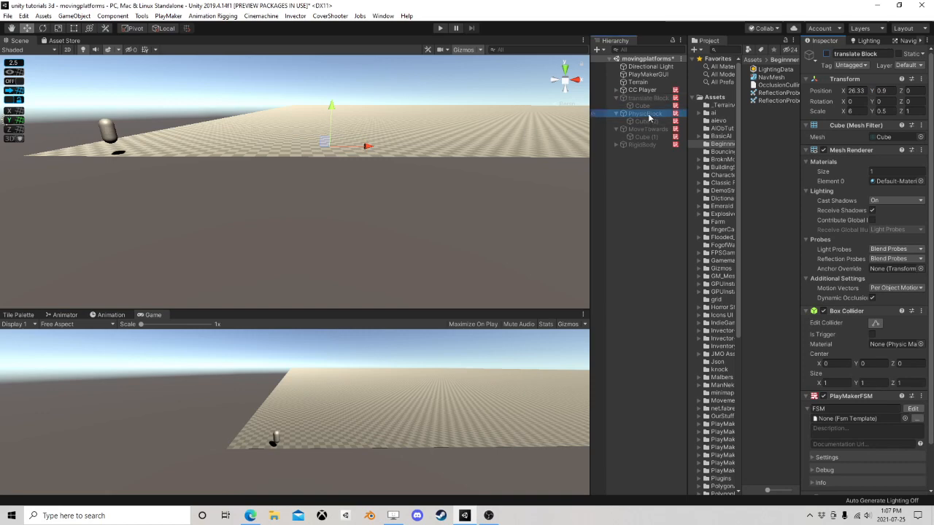
pyautogui.click(826, 55)
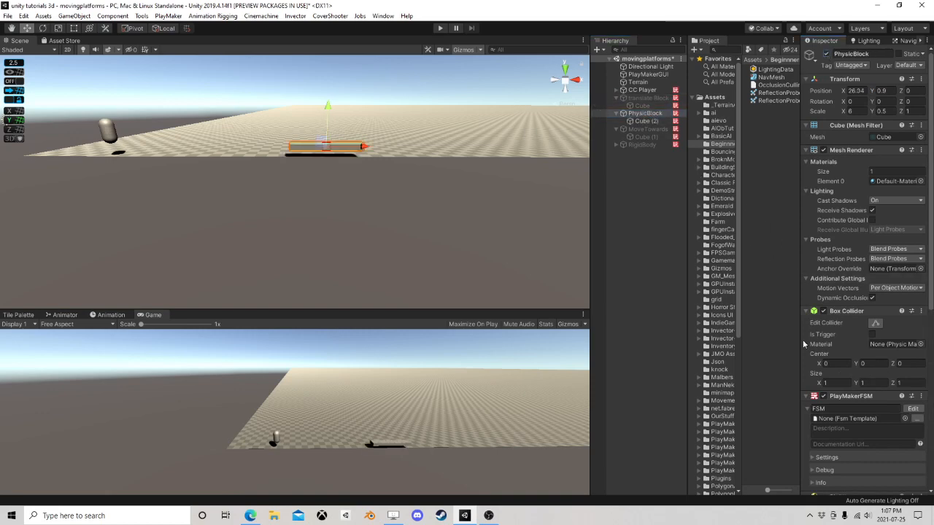
# In the FSM of PhysicBlock's trigger cube, set the Set Parent action's Parent in the TRIGGER ENTER state to PhysicBlock
pyautogui.click(642, 121)
pyautogui.click(920, 223)
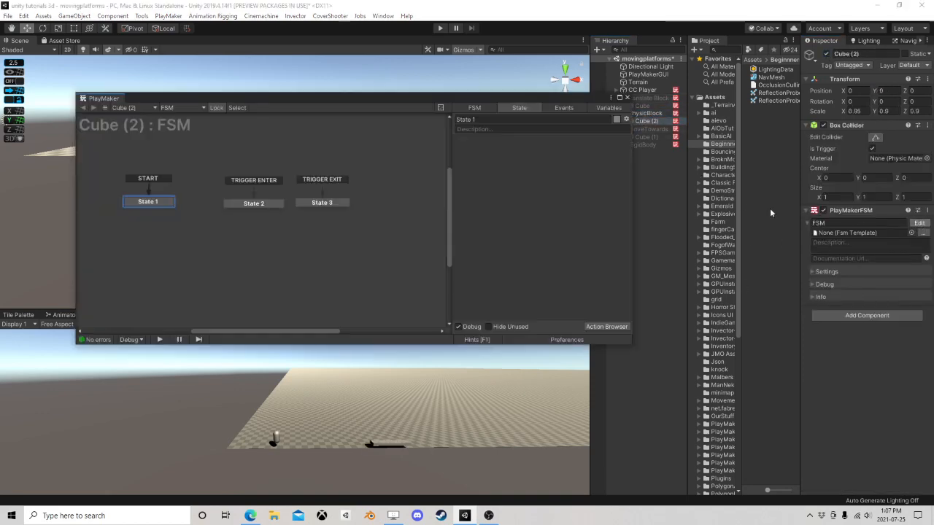
pyautogui.click(263, 204)
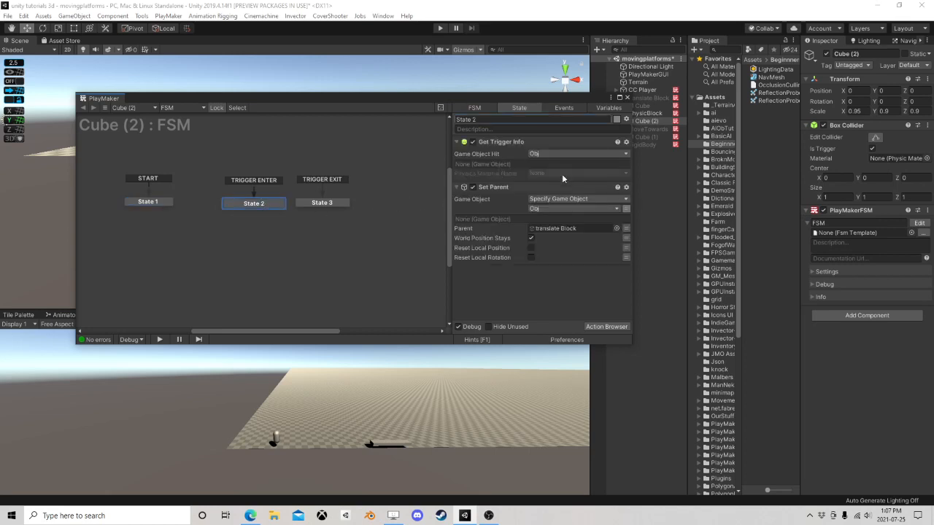
pyautogui.moveTo(576, 97); pyautogui.dragTo(437, 85)
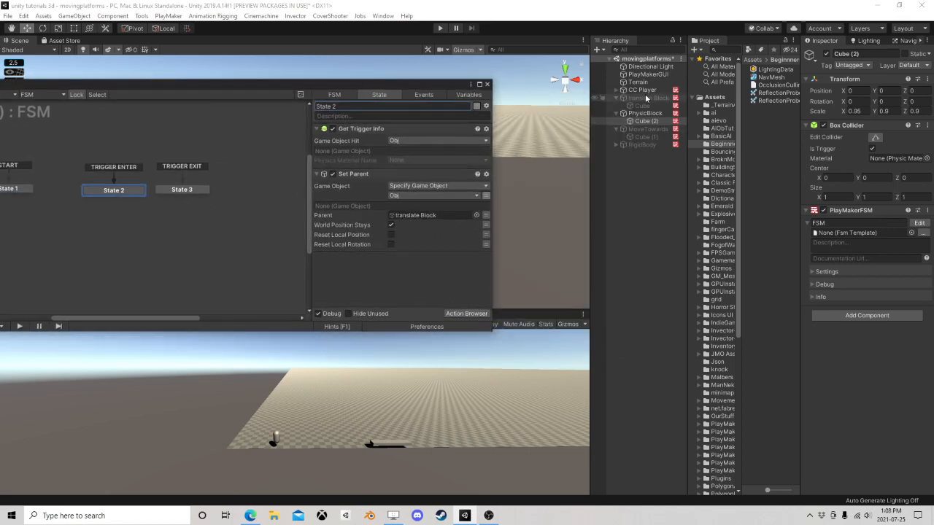
pyautogui.moveTo(645, 113); pyautogui.dragTo(416, 215)
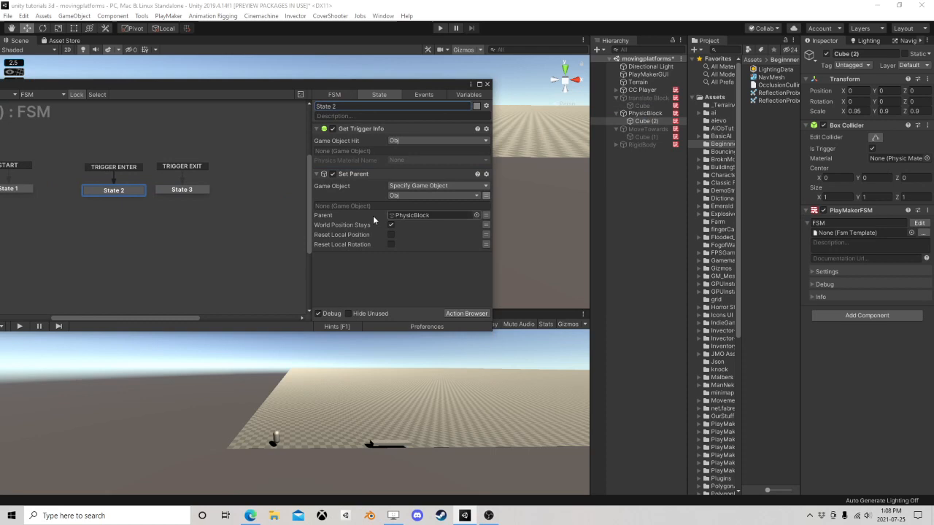
# In the FSM of MoveTowards' trigger cube, set the Set Parent action's Parent in the TRIGGER ENTER state to MoveTowards
pyautogui.click(175, 190)
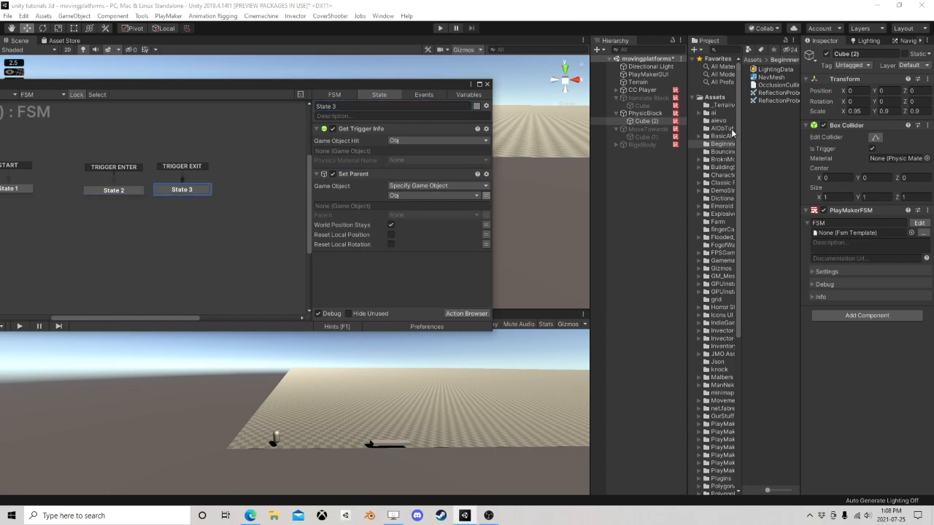
pyautogui.click(487, 84)
pyautogui.click(651, 130)
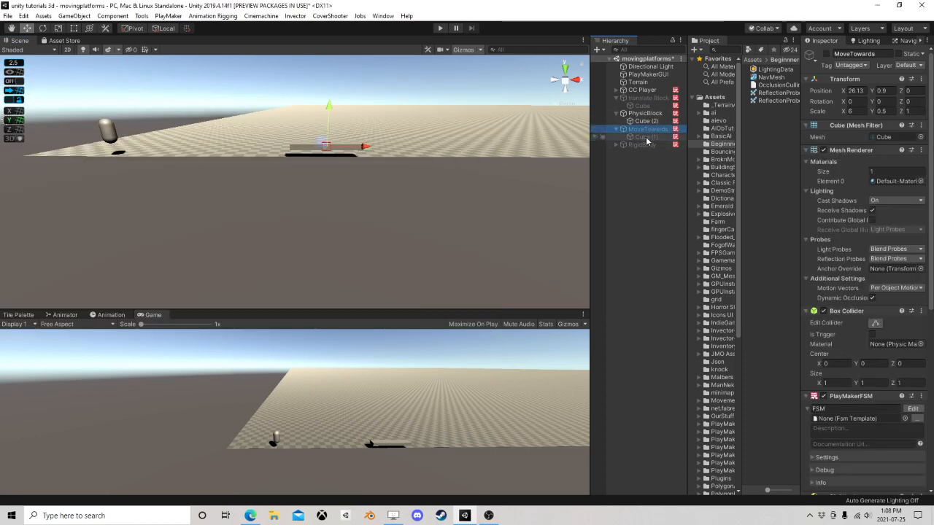
pyautogui.click(645, 137)
pyautogui.click(920, 222)
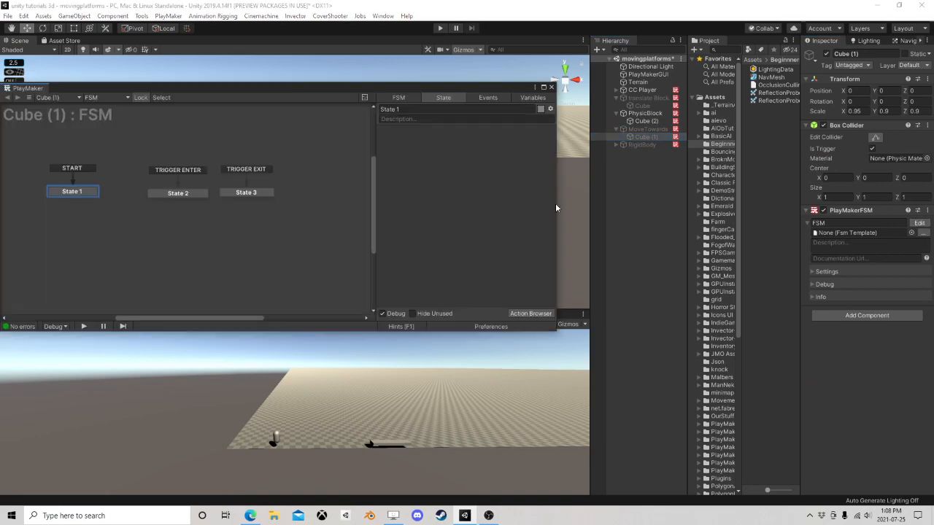
pyautogui.click(186, 194)
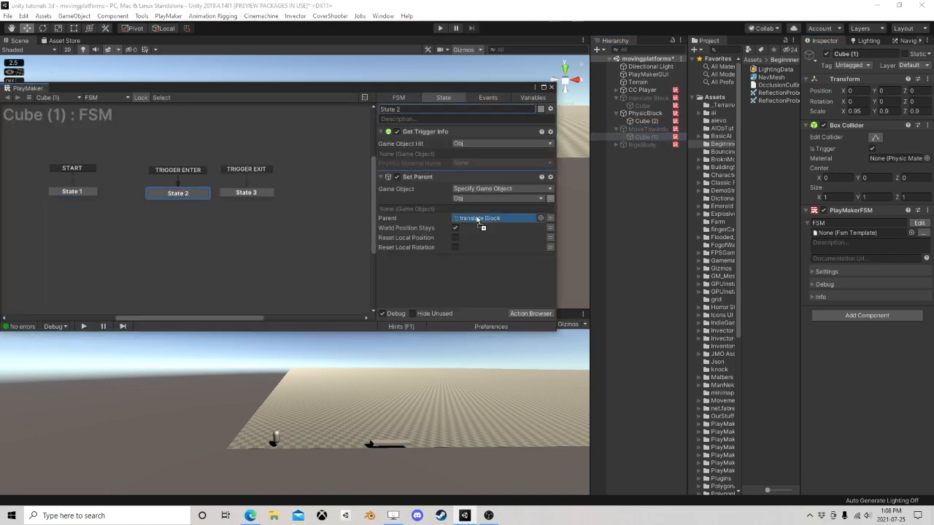
pyautogui.click(551, 87)
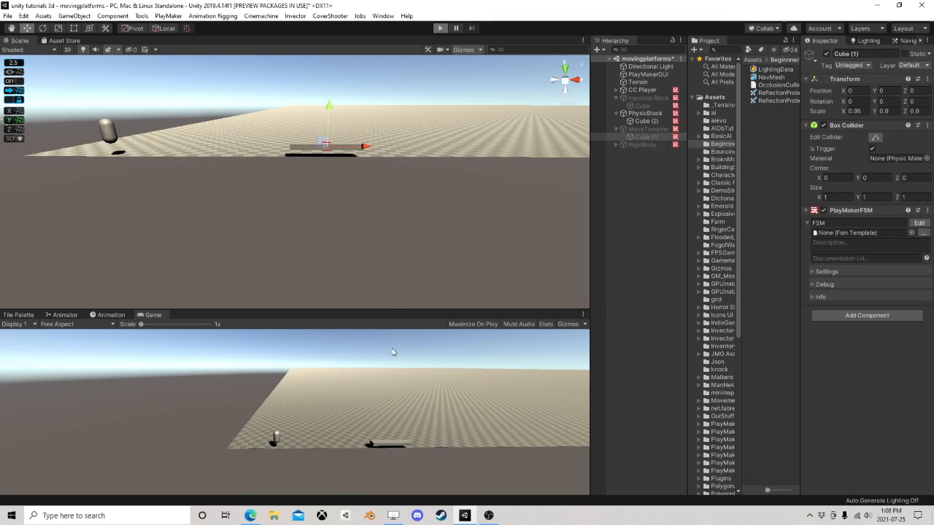
# Play-test jumping the player onto PhysicBlock, examine the active state in its trigger cube's FSM, and stop the game
pyautogui.hotkey('ctrl', 'p')
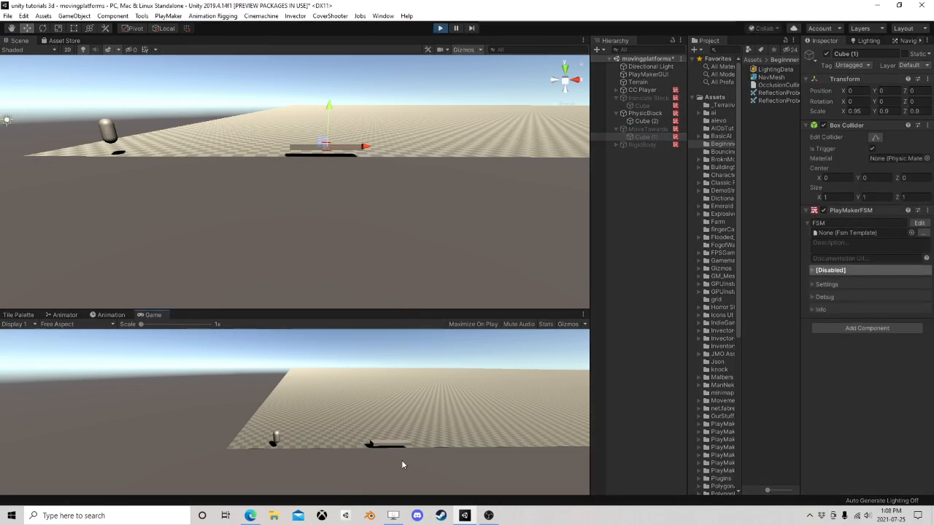
pyautogui.press('d')
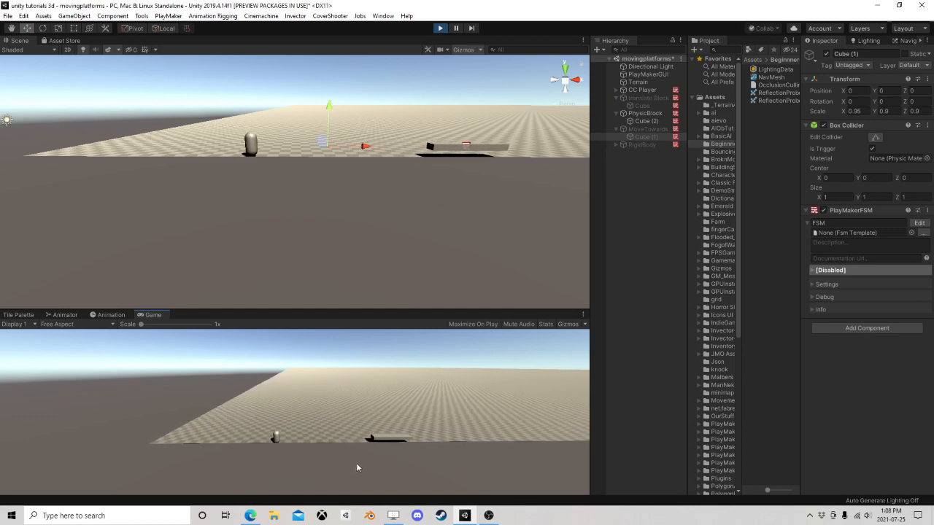
pyautogui.press('space')
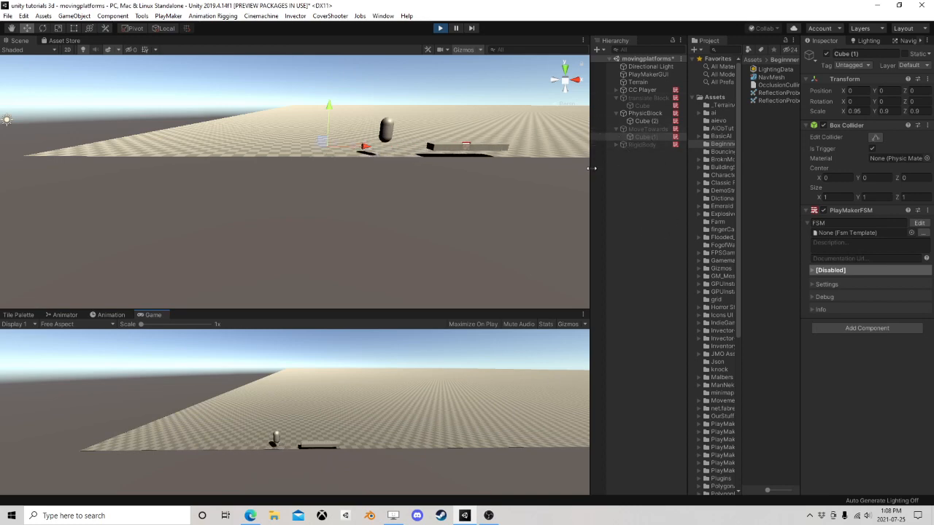
pyautogui.click(642, 121)
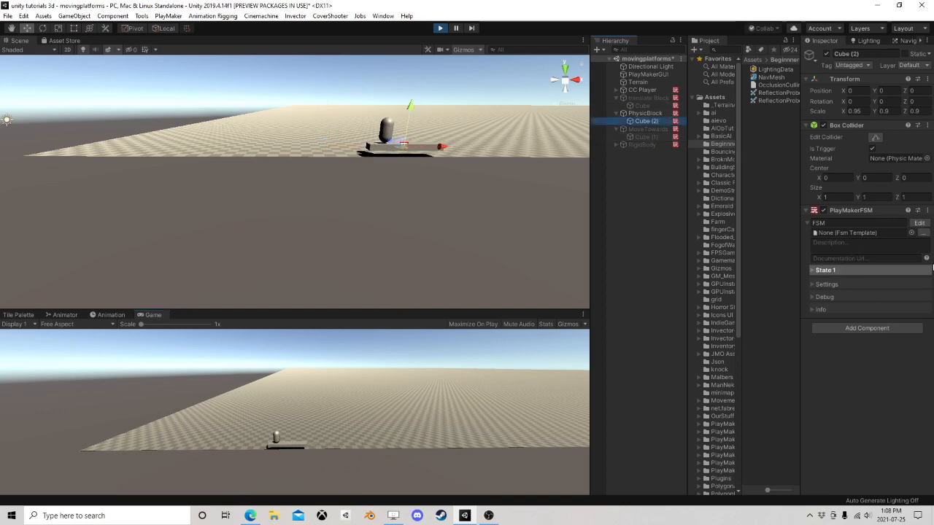
pyautogui.click(921, 224)
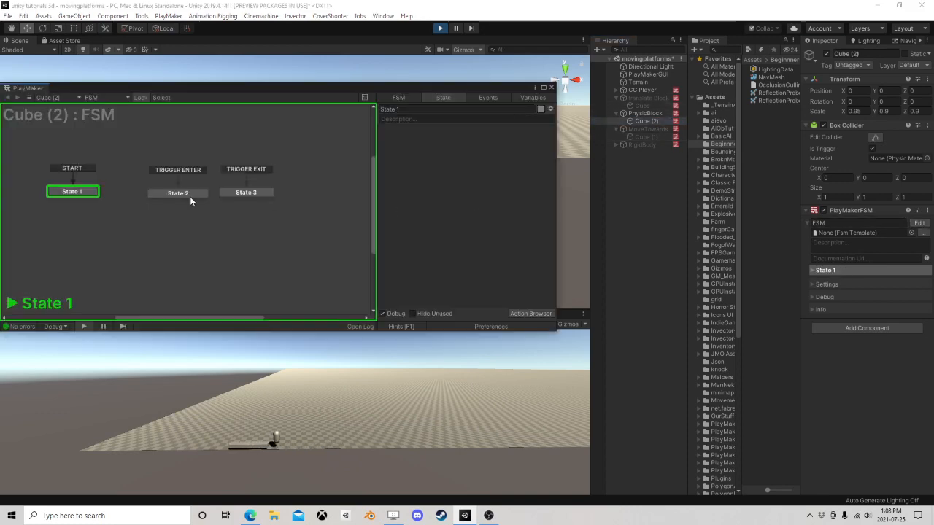
pyautogui.click(186, 194)
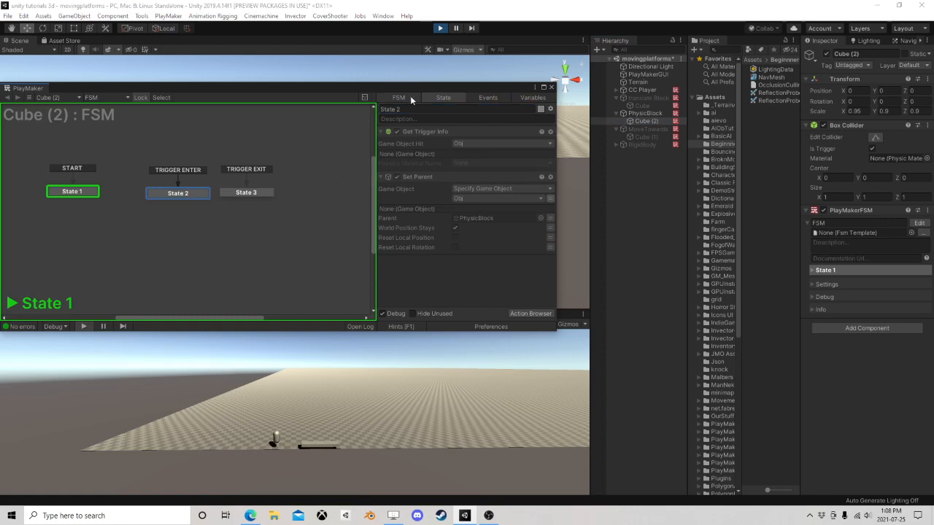
pyautogui.moveTo(420, 92); pyautogui.dragTo(494, 370)
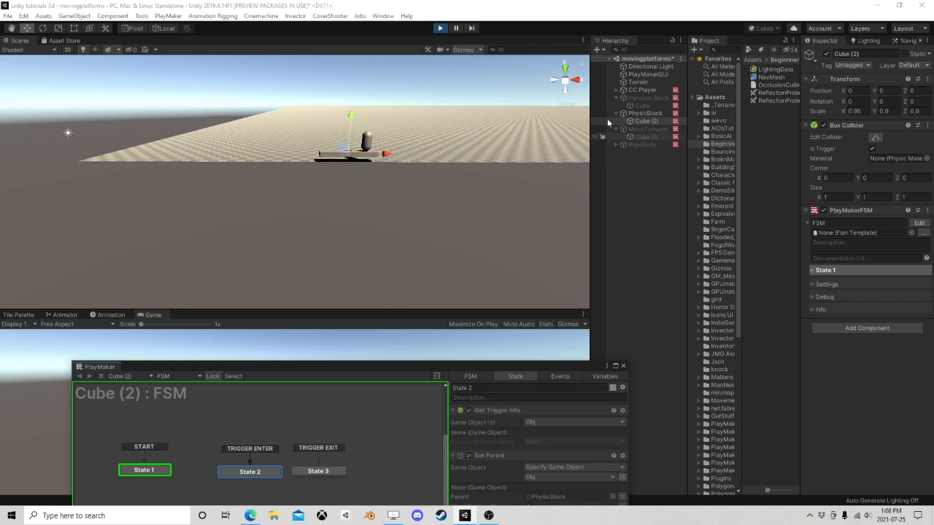
pyautogui.click(441, 28)
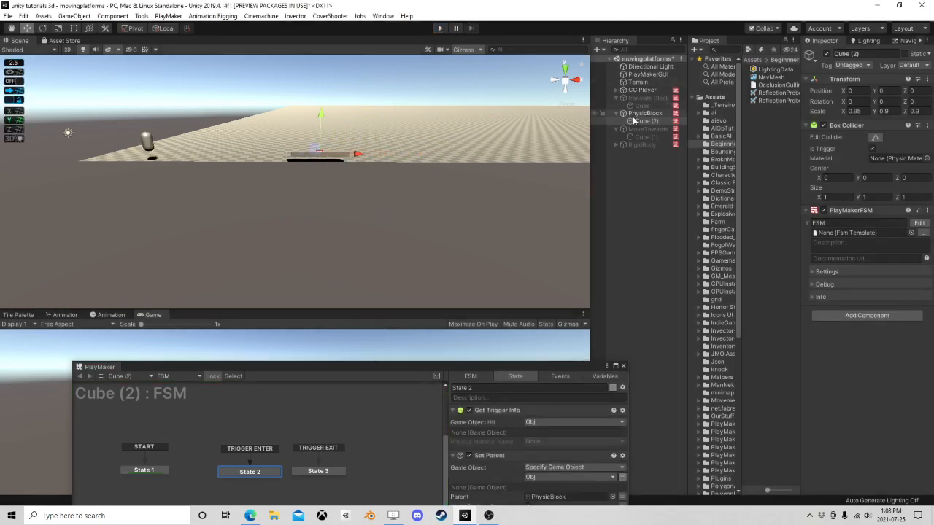
# Copy the PlayMakerFSM component of PhysicBlock's trigger cube onto PhysicBlock as a new component and remove the original from the cube
pyautogui.rightClick(844, 213)
pyautogui.click(863, 266)
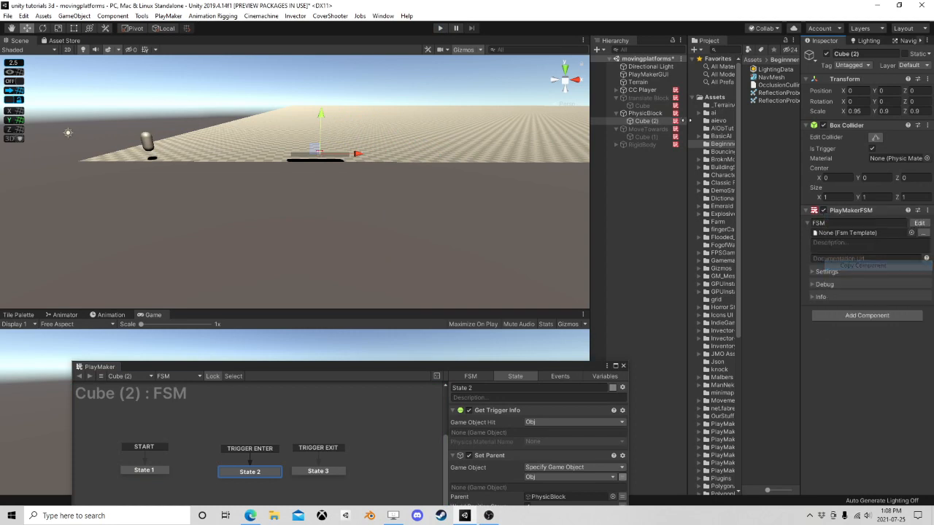
pyautogui.click(645, 113)
pyautogui.scroll(-5, 874, 406)
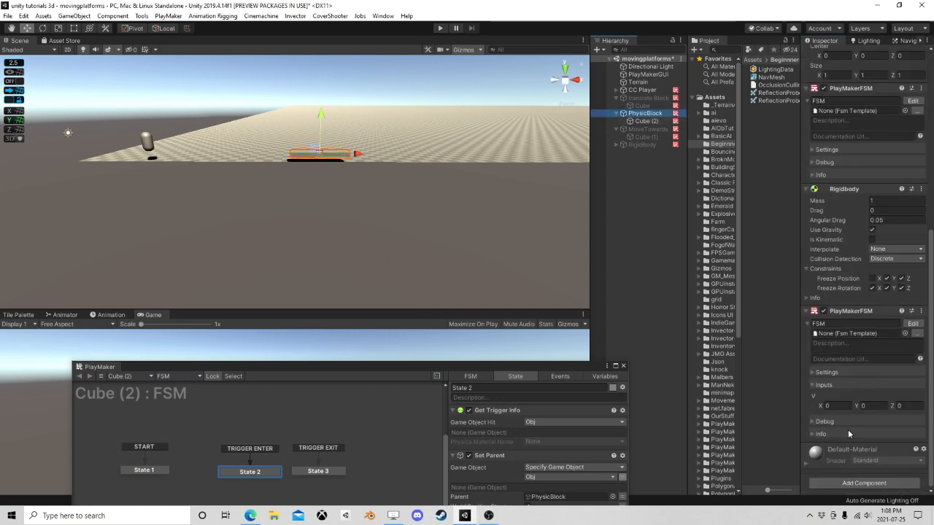
pyautogui.rightClick(846, 311)
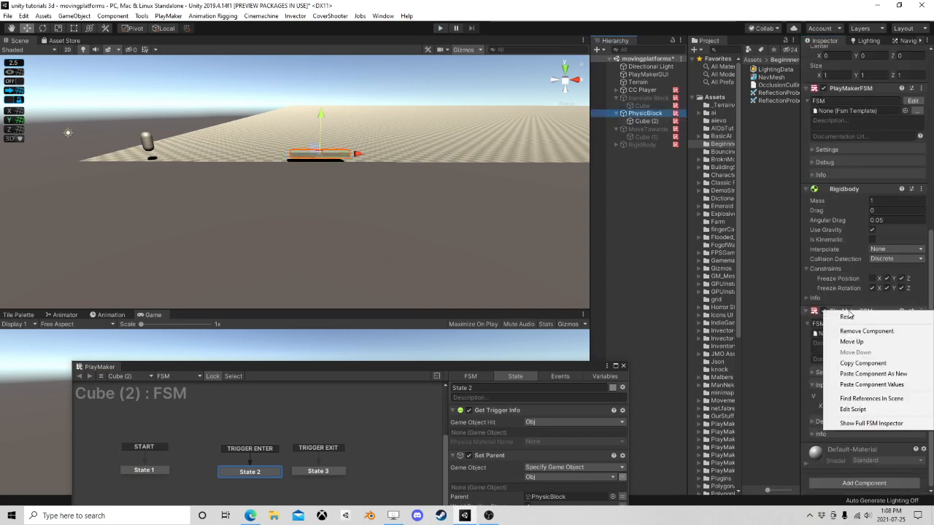
pyautogui.click(873, 374)
pyautogui.click(642, 120)
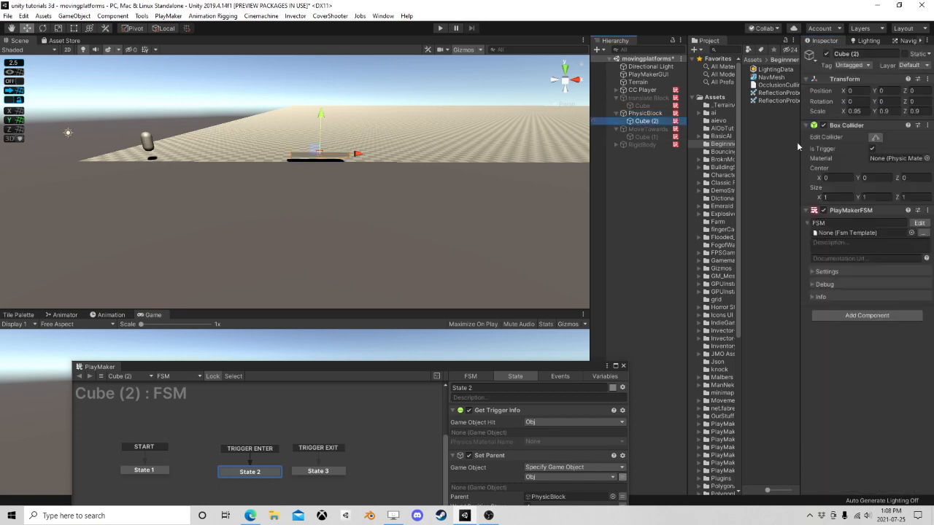
pyautogui.rightClick(854, 211)
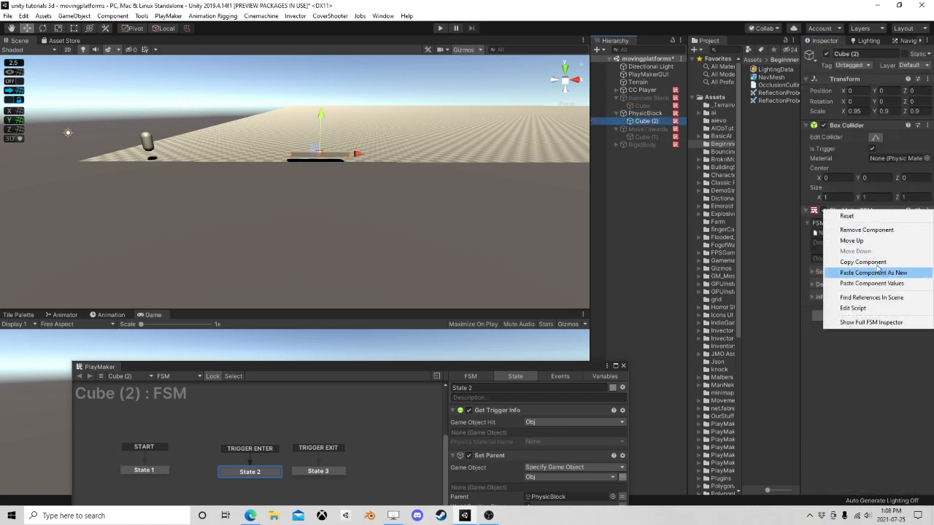
pyautogui.click(883, 230)
# Play-test PhysicBlock with its pasted FSM open, examining whether its trigger states activate, and stop the game and close the FSM editor
pyautogui.click(645, 113)
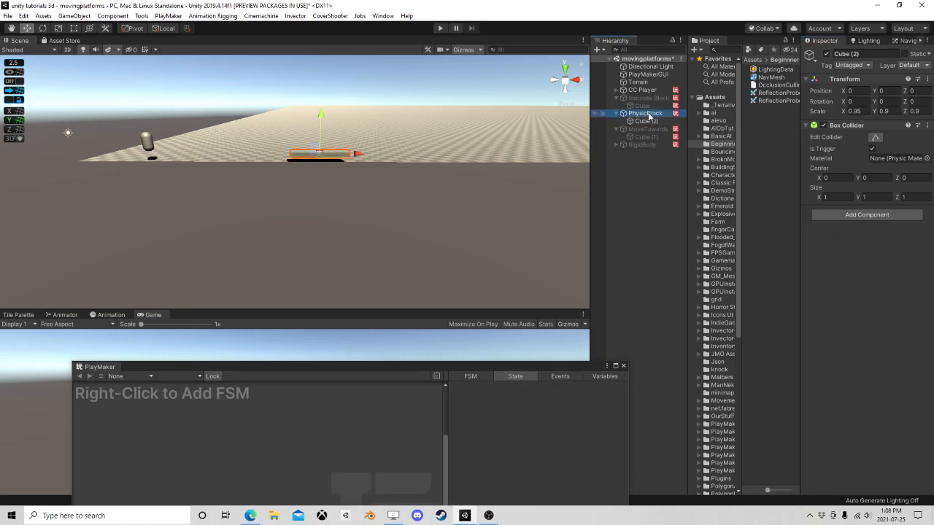
pyautogui.scroll(-10, 867, 329)
pyautogui.click(866, 371)
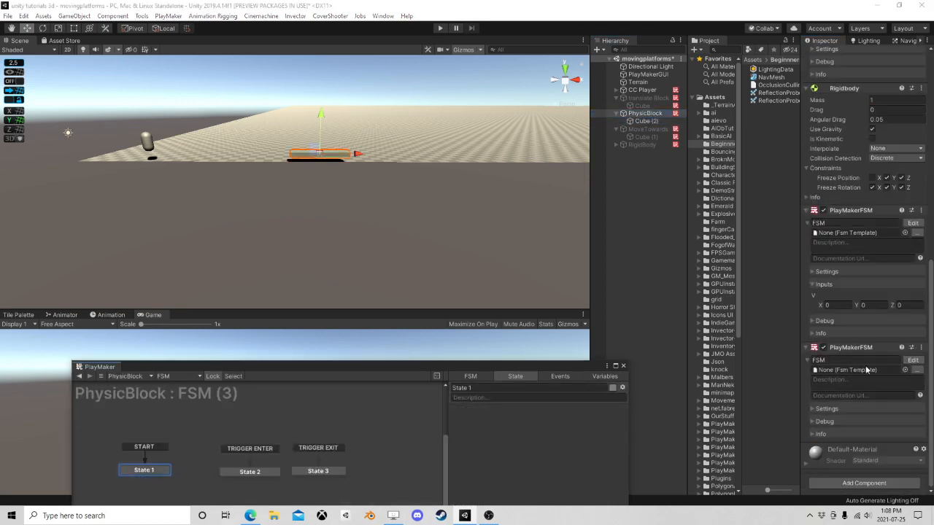
pyautogui.moveTo(446, 365); pyautogui.dragTo(770, 354)
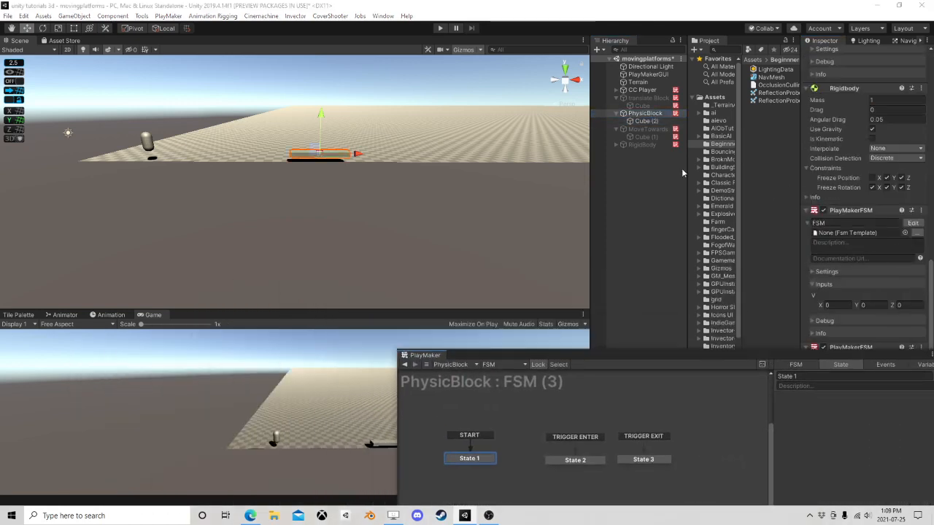
pyautogui.click(445, 29)
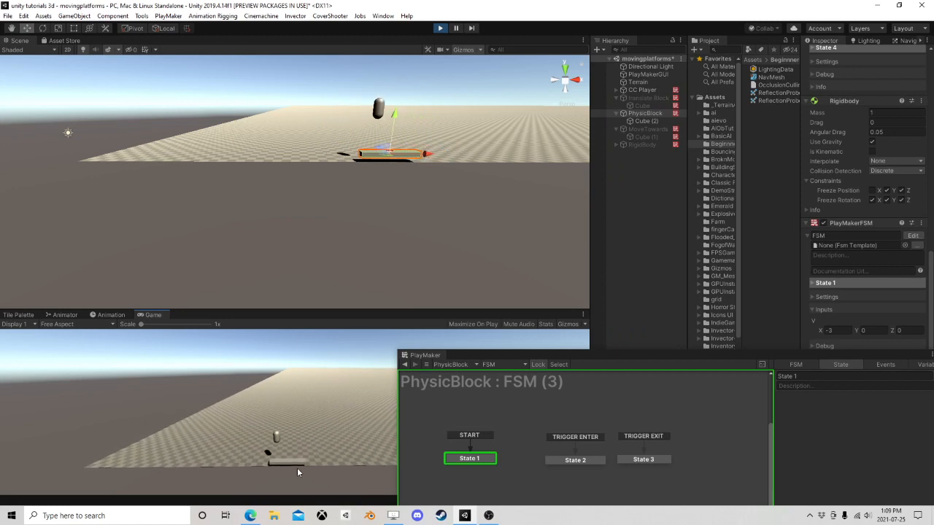
pyautogui.press('a')
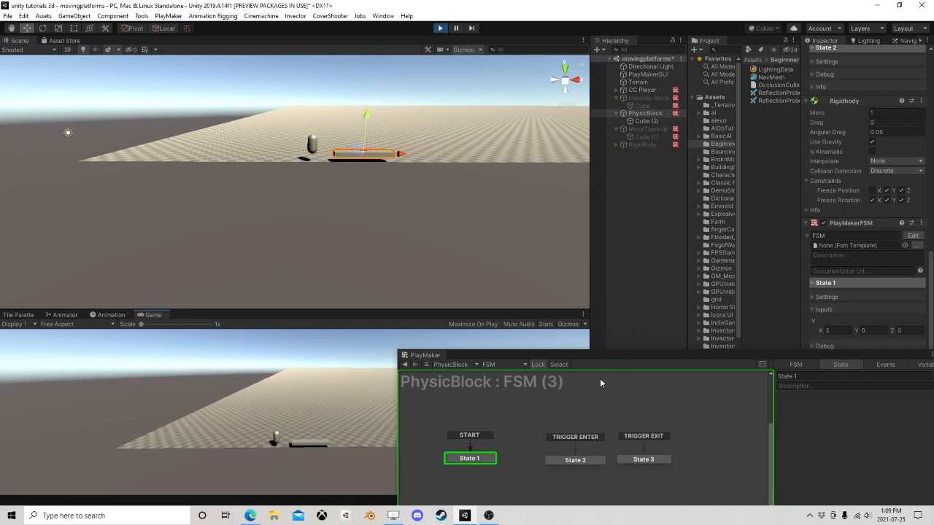
pyautogui.moveTo(636, 354); pyautogui.dragTo(319, 163)
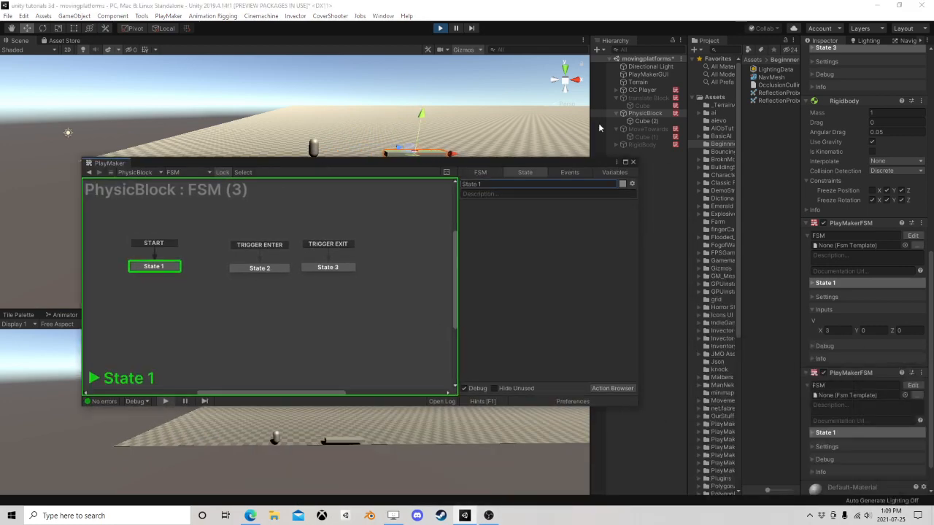
pyautogui.click(643, 121)
pyautogui.click(650, 114)
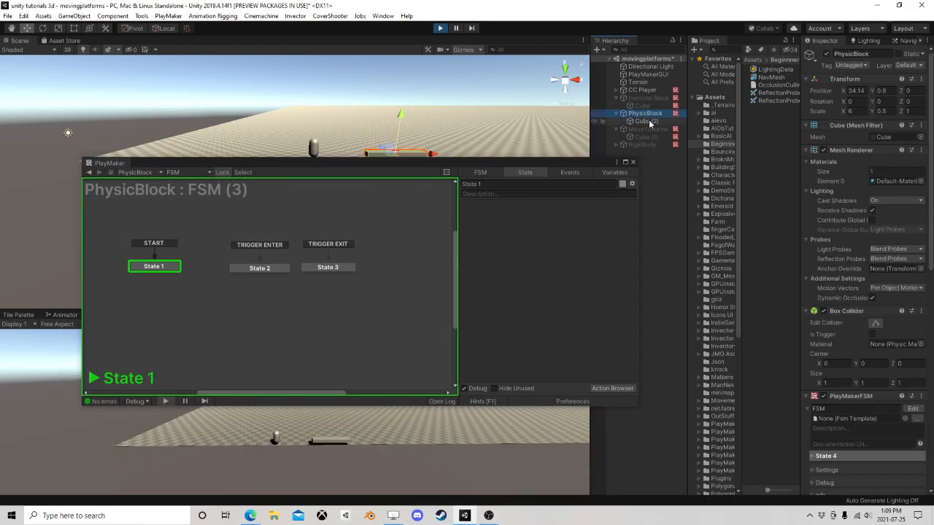
pyautogui.click(650, 122)
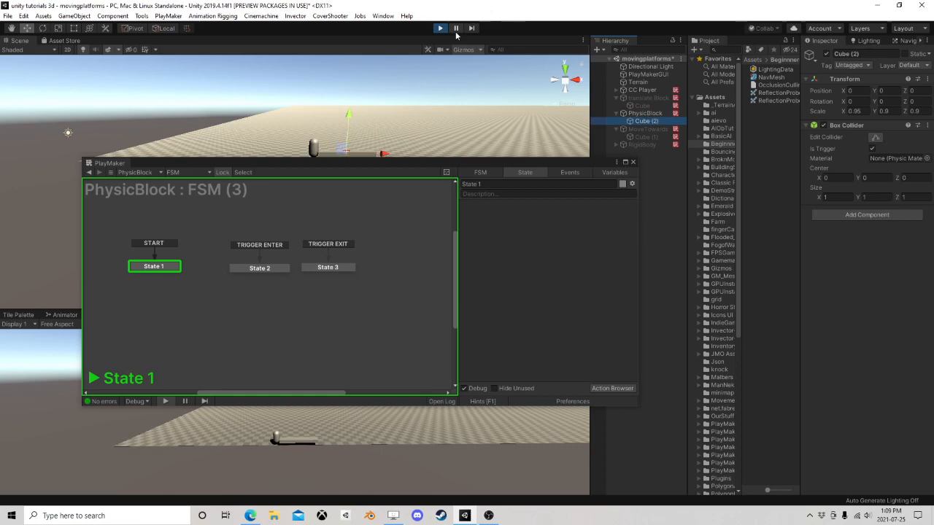
pyautogui.click(440, 28)
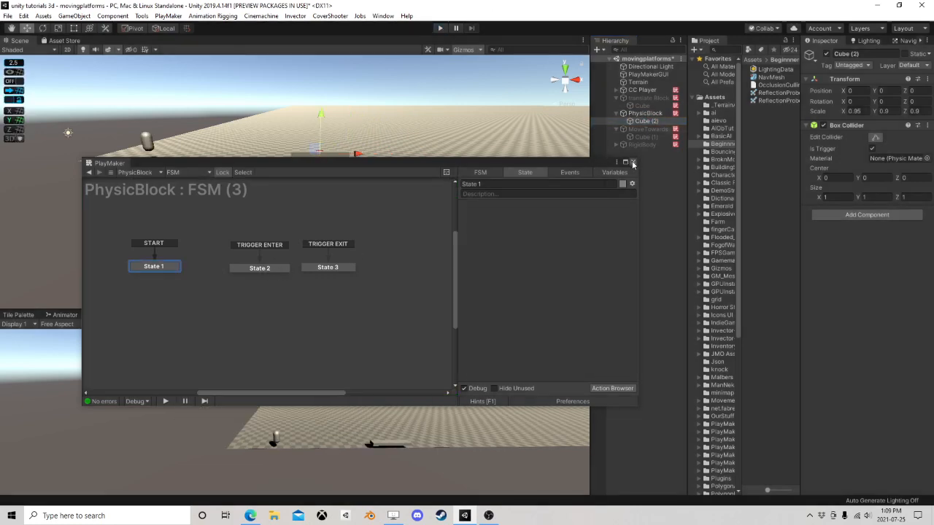
pyautogui.click(633, 162)
# Add a Trigger Event action to State 1 of the FSM pasted on PhysicBlock
pyautogui.click(646, 114)
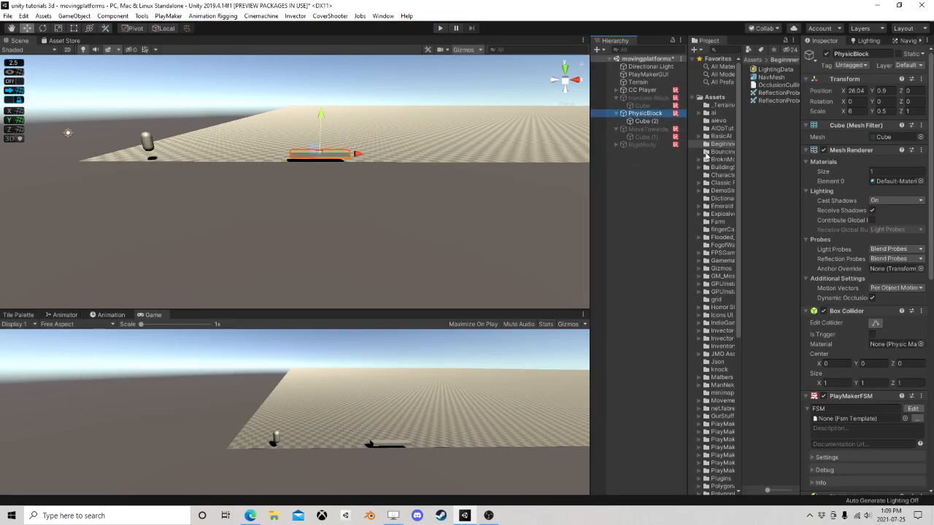
pyautogui.scroll(-10, 861, 292)
pyautogui.click(913, 360)
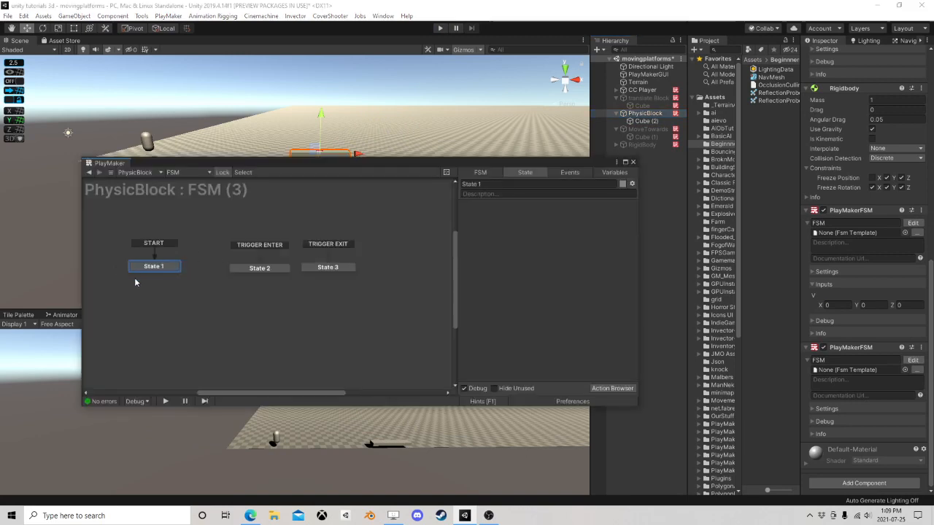
pyautogui.click(612, 388)
pyautogui.write('trigg')
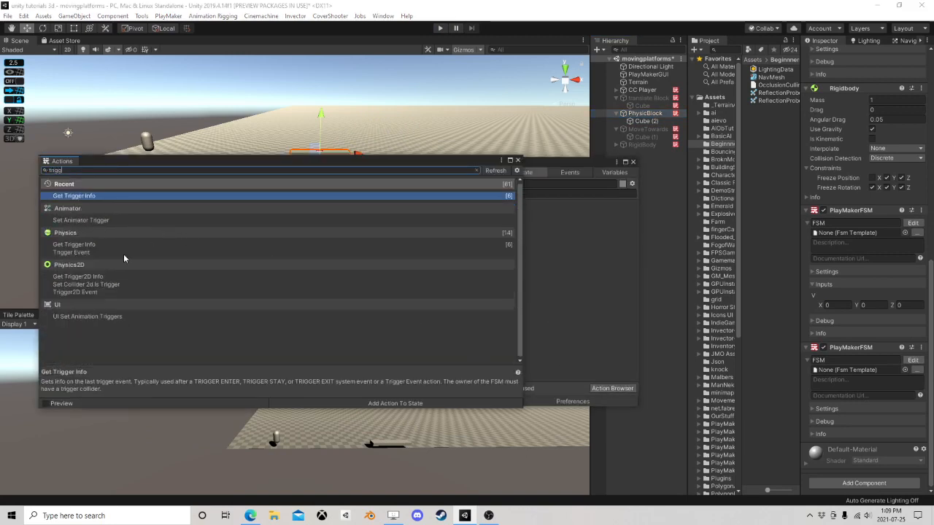
pyautogui.doubleClick(123, 253)
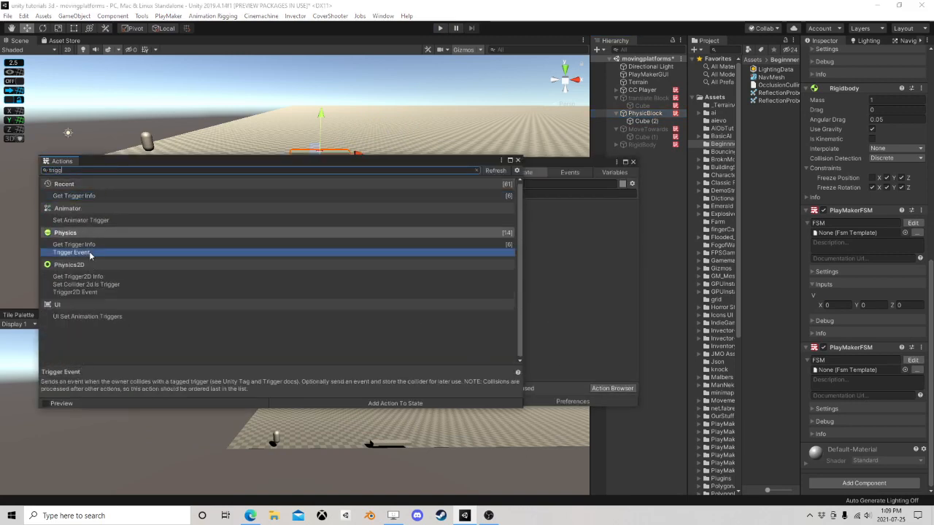
pyautogui.click(517, 161)
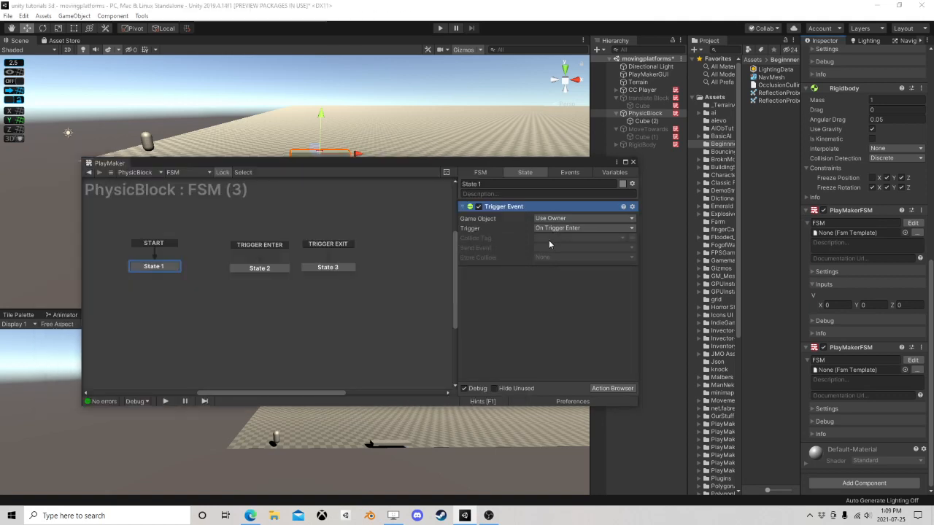
# Set the Trigger Event action's Collide Tag to Player and make it send a new event named "add"
pyautogui.click(573, 238)
pyautogui.click(574, 311)
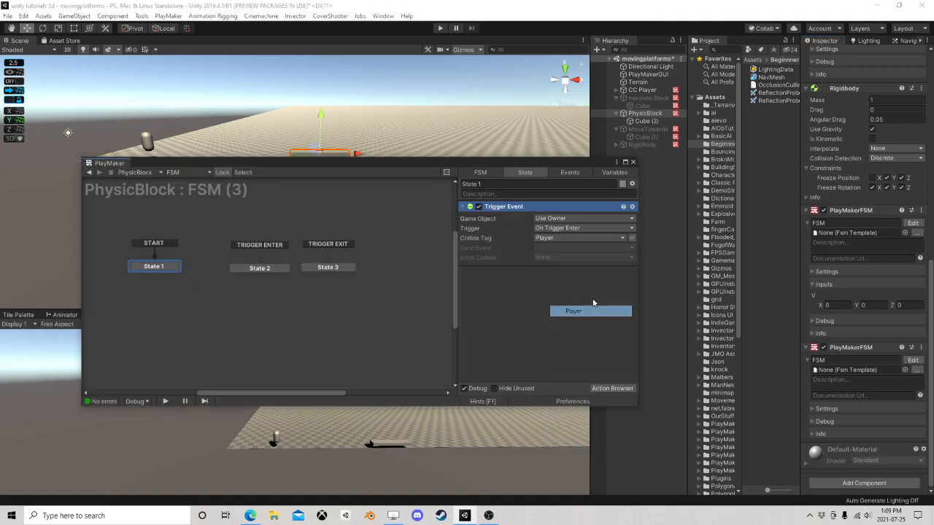
pyautogui.click(549, 248)
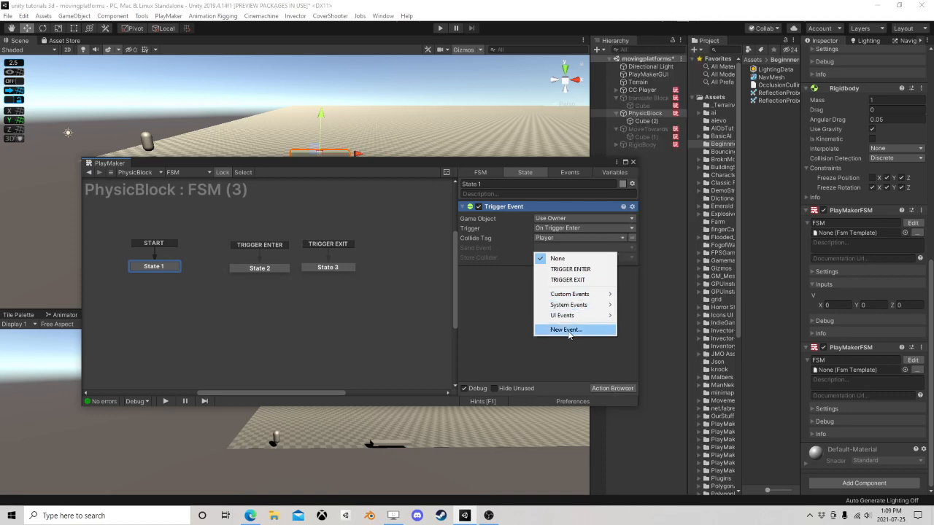
pyautogui.click(567, 329)
pyautogui.write('add')
pyautogui.press('Return')
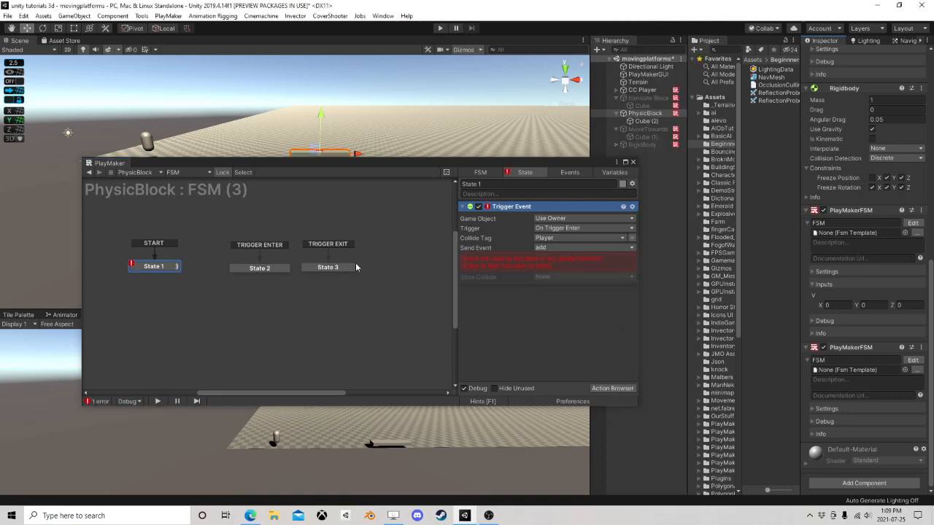
# Connect State 1's add event to State 2 in PhysicBlock's trigger FSM and close the FSM editor
pyautogui.moveTo(155, 279); pyautogui.dragTo(286, 271)
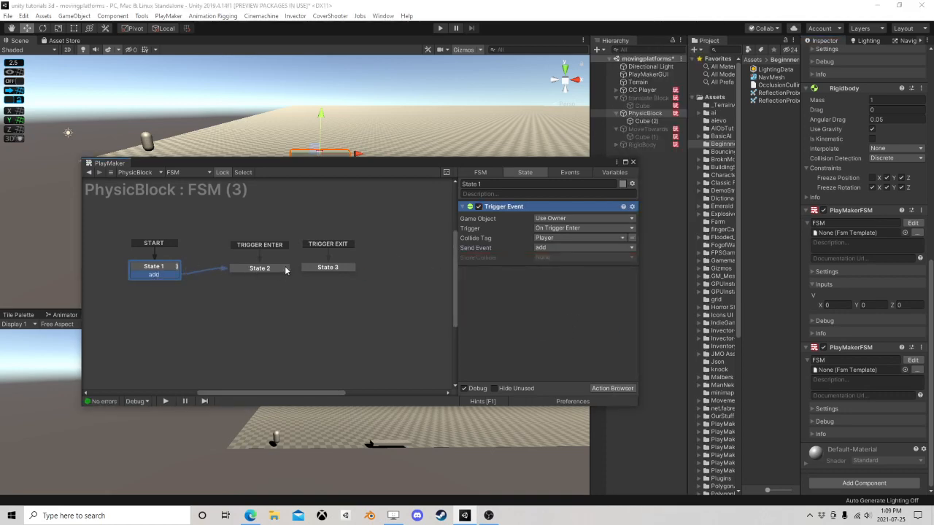
pyautogui.click(632, 161)
# Set the tag of the CC Player object to Player
pyautogui.click(642, 90)
pyautogui.click(850, 65)
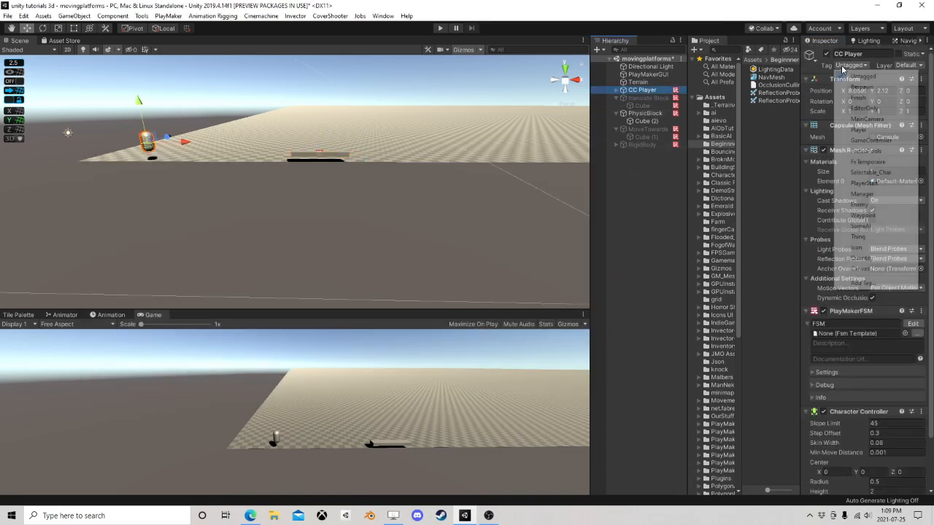
pyautogui.click(854, 131)
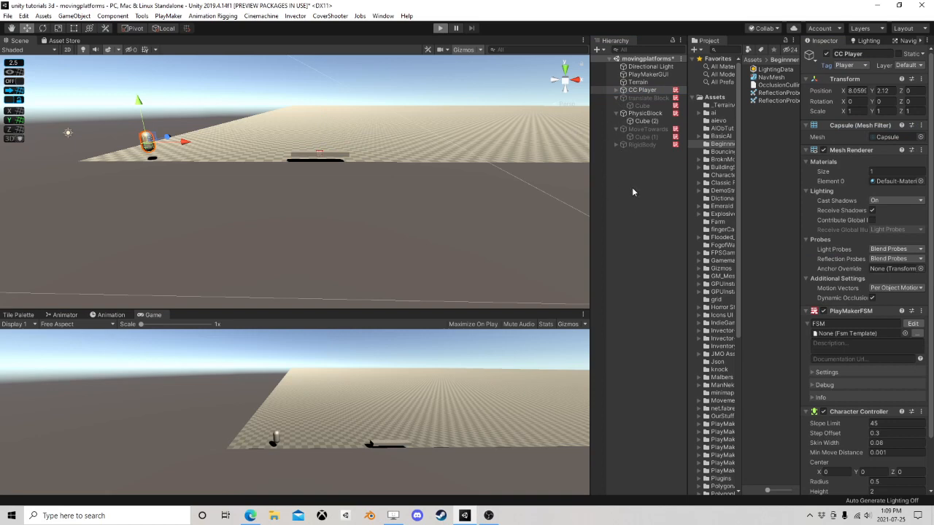
# Play-test moving and jumping the player onto and off PhysicBlock, examine its child trigger cube, and stop the game
pyautogui.hotkey('ctrl', 'p')
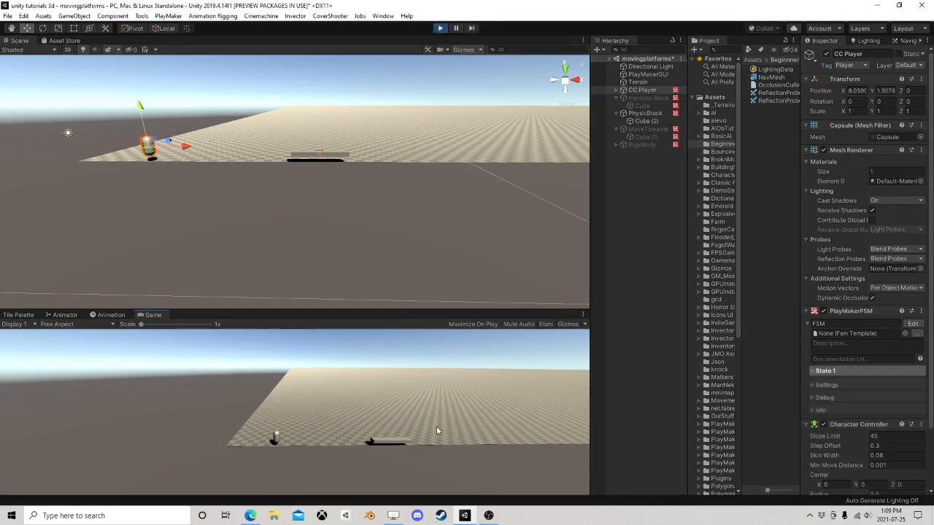
pyautogui.press('d')
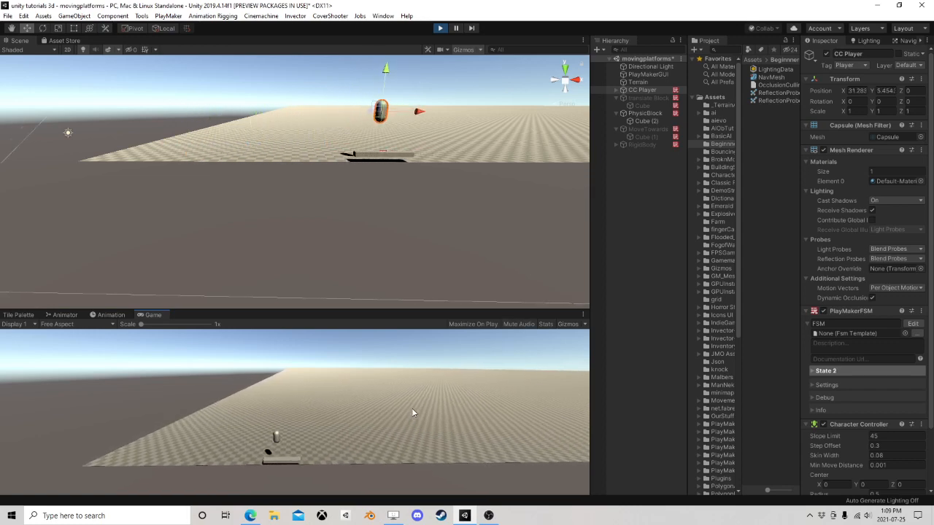
pyautogui.press('a')
pyautogui.press('space')
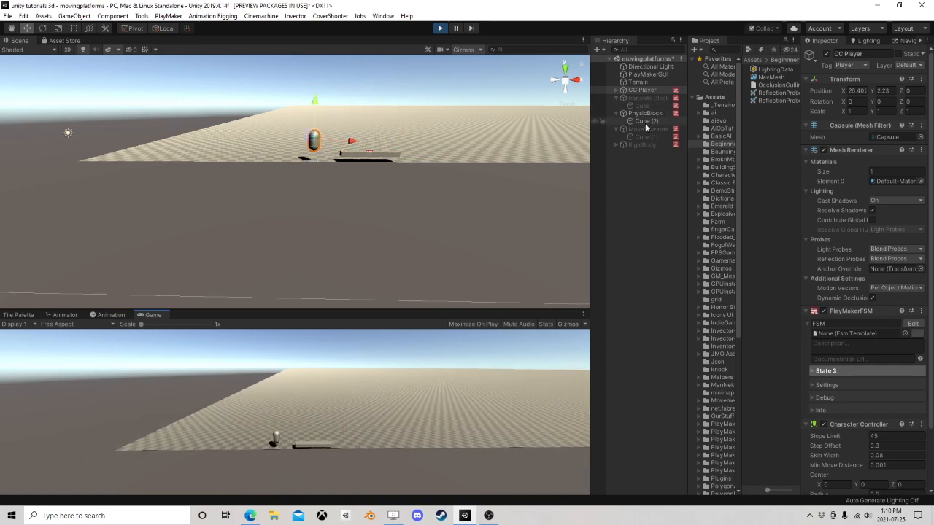
pyautogui.press('d')
pyautogui.press('space')
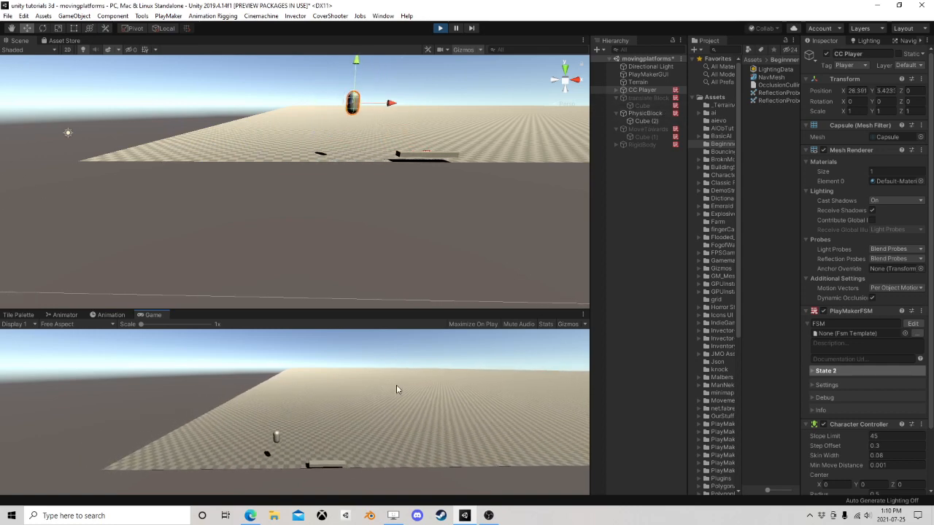
pyautogui.press('a')
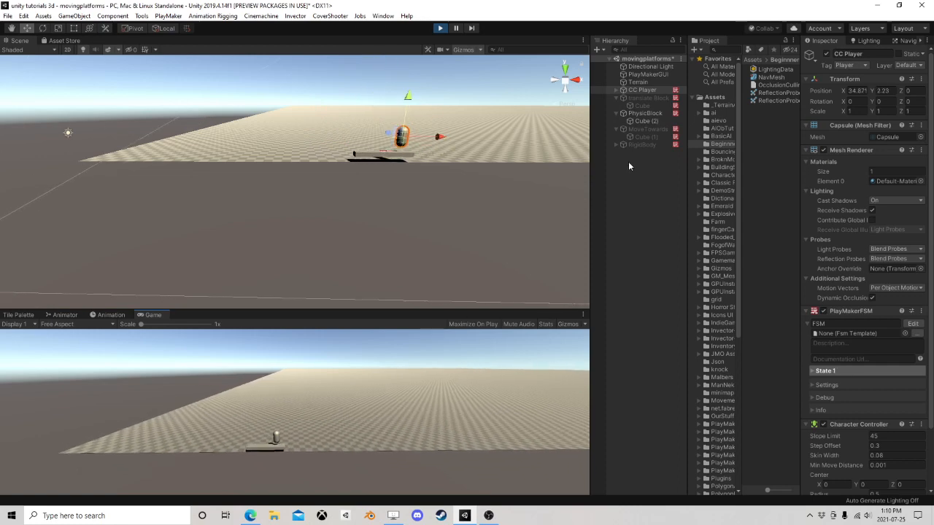
pyautogui.press('space')
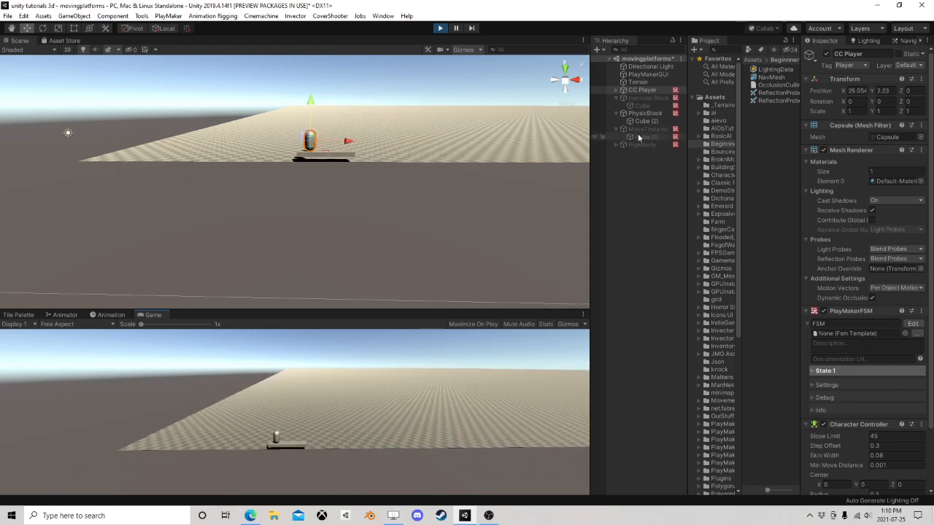
pyautogui.click(662, 121)
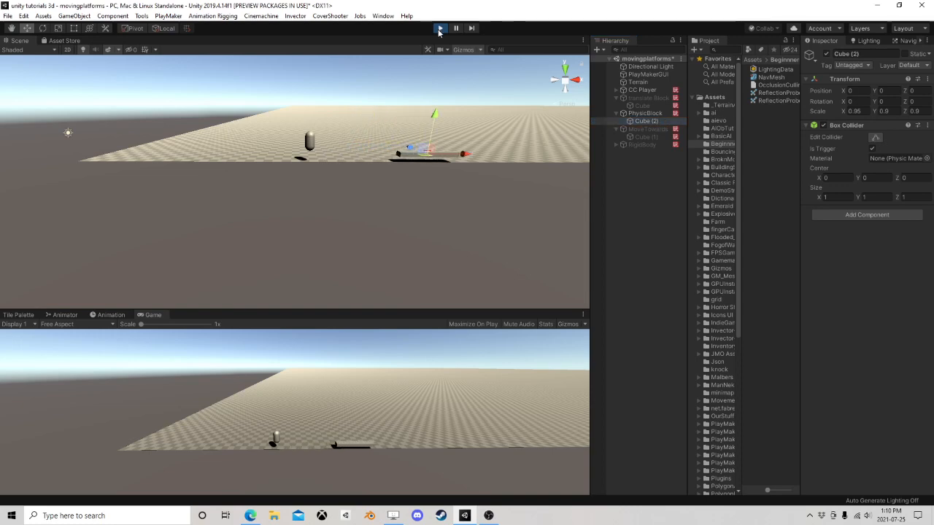
pyautogui.hotkey('ctrl', 'p')
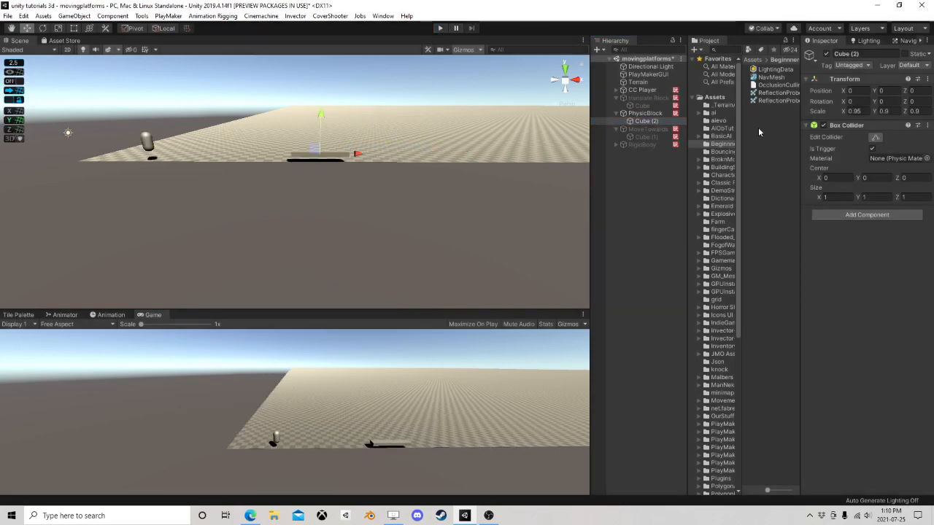
# Check the trigger FSM on PhysicBlock, and delete the Cube (2) child from the block
pyautogui.click(646, 114)
pyautogui.scroll(-8, 899, 417)
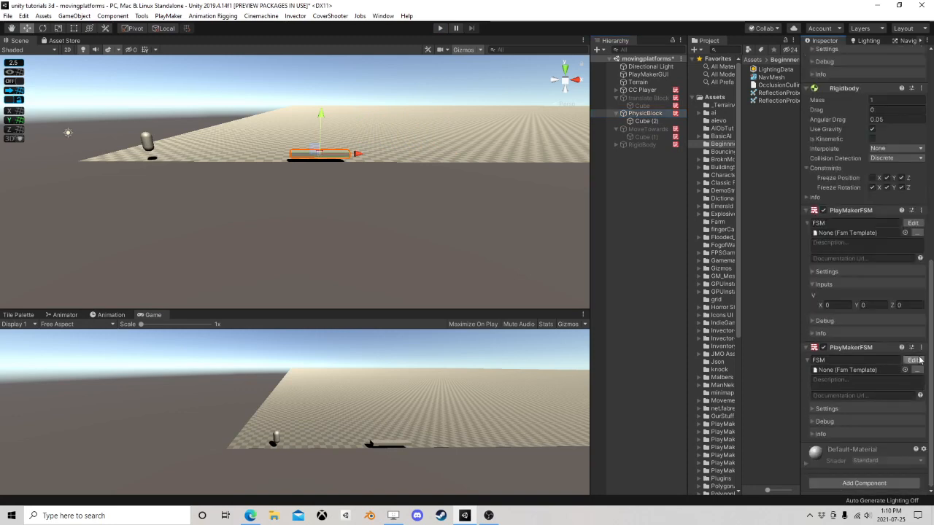
pyautogui.click(915, 361)
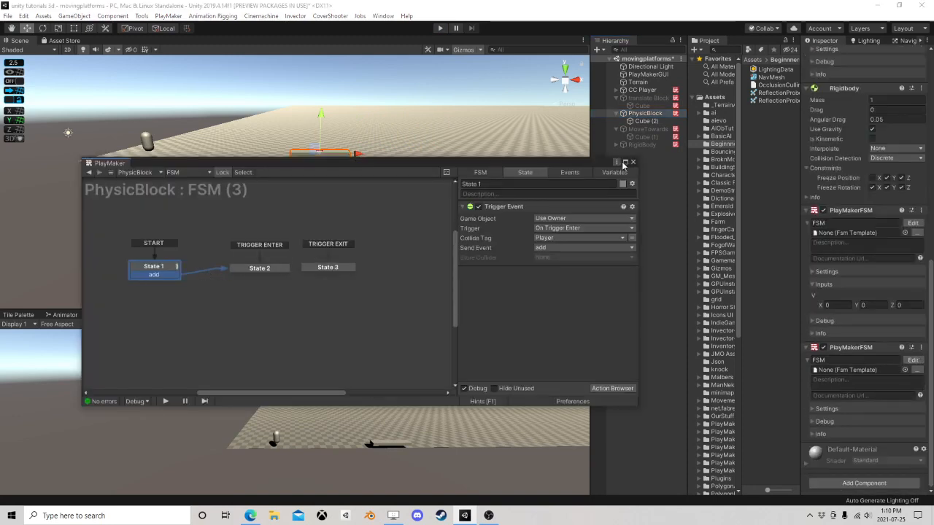
pyautogui.click(634, 163)
pyautogui.click(646, 122)
pyautogui.press('Delete')
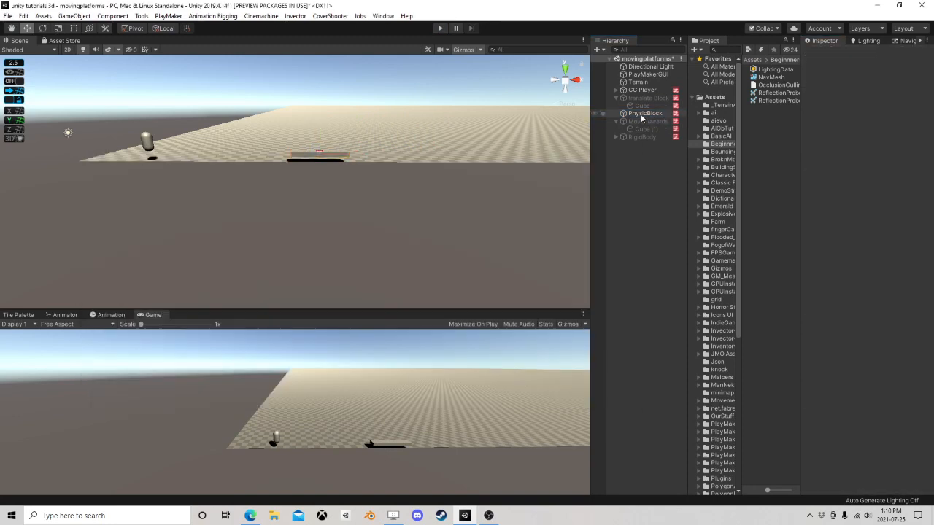
# Remove the lower PlayMakerFSM component, which holds the trigger states, from PhysicBlock
pyautogui.click(642, 113)
pyautogui.scroll(-6, 847, 353)
pyautogui.rightClick(847, 350)
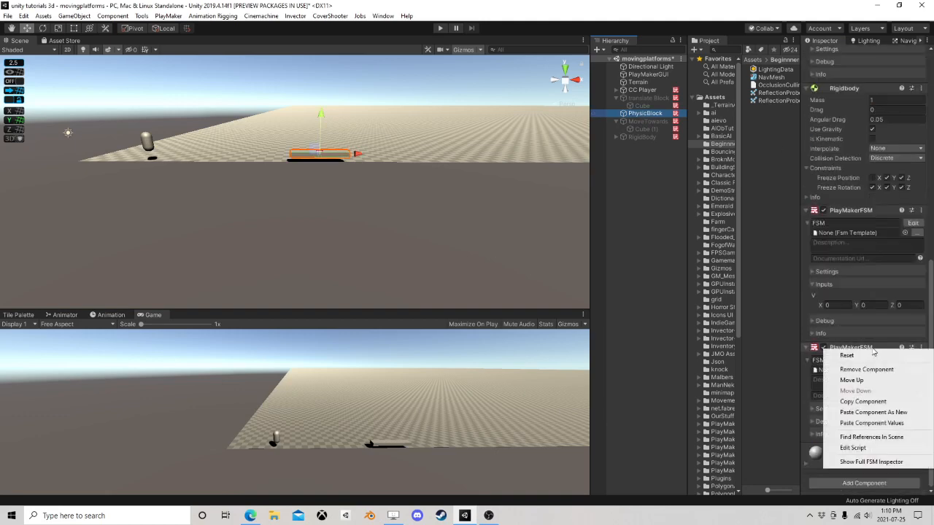
pyautogui.click(861, 365)
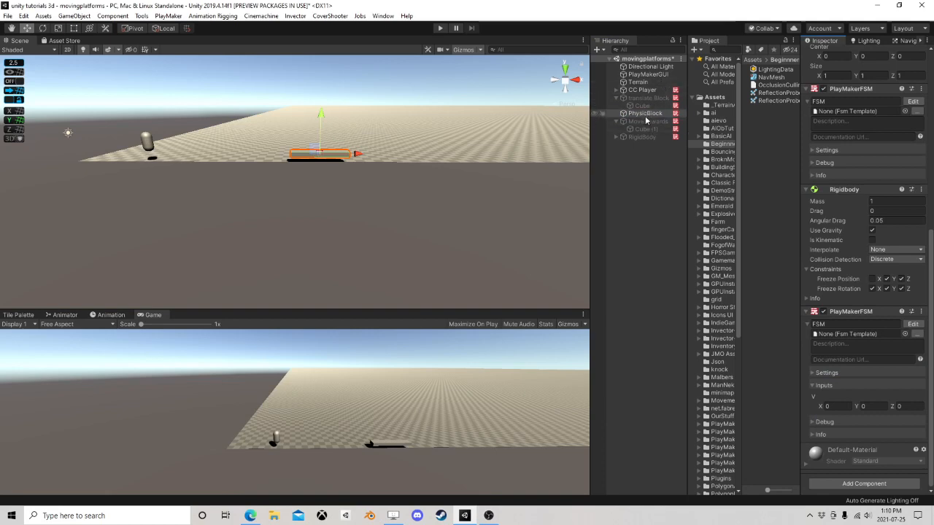
# Create a cube as a child of PhysicBlock and raise it above the block to about Y 1.4
pyautogui.click(657, 113)
pyautogui.rightClick(642, 114)
pyautogui.moveTo(685, 222)
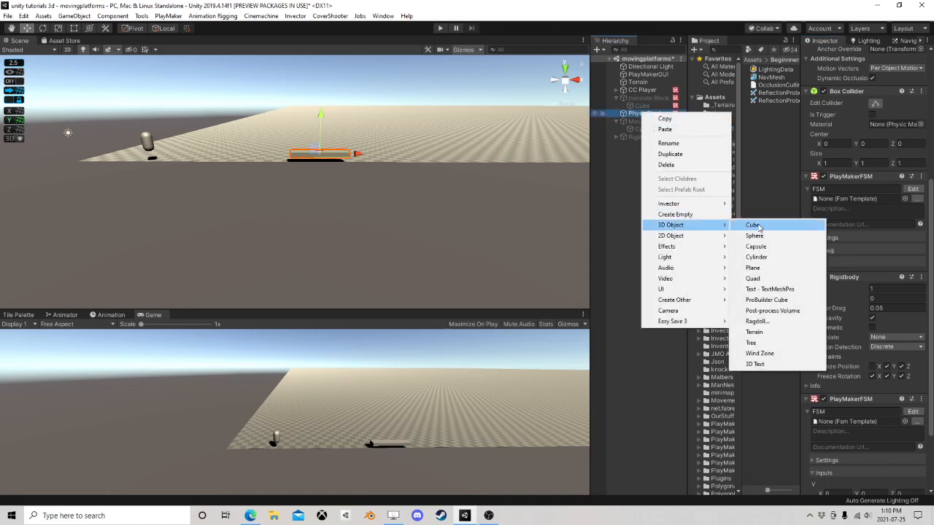
pyautogui.click(760, 221)
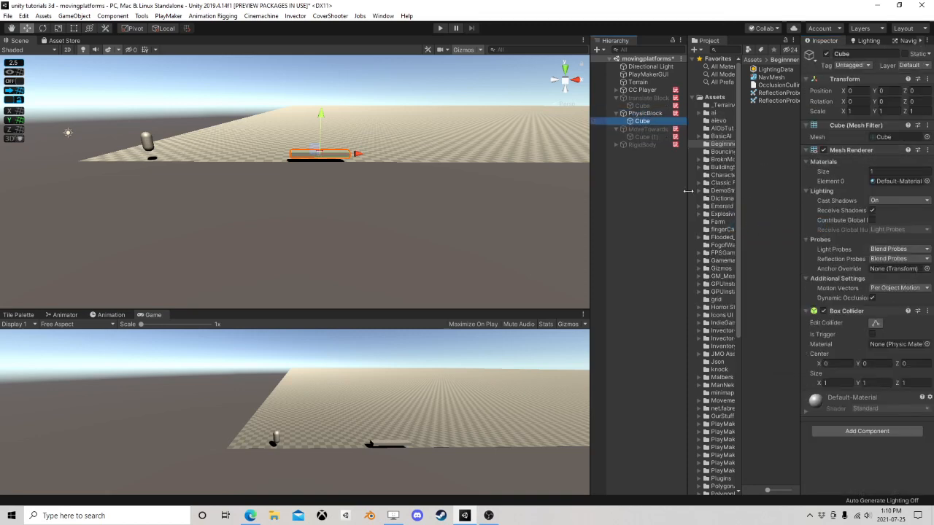
pyautogui.moveTo(324, 124); pyautogui.dragTo(323, 115)
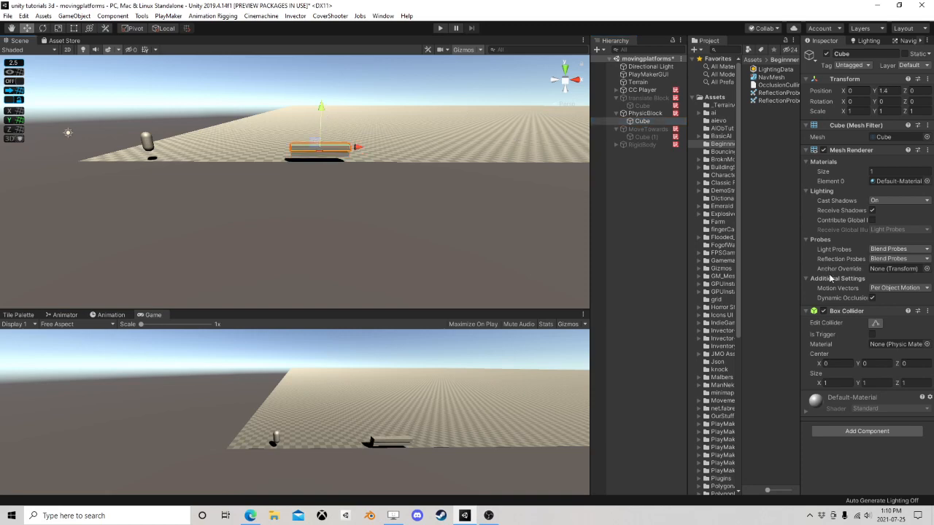
# Make the new cube's Box Collider a trigger and remove its Mesh Renderer and Mesh Filter components
pyautogui.rightClick(851, 149)
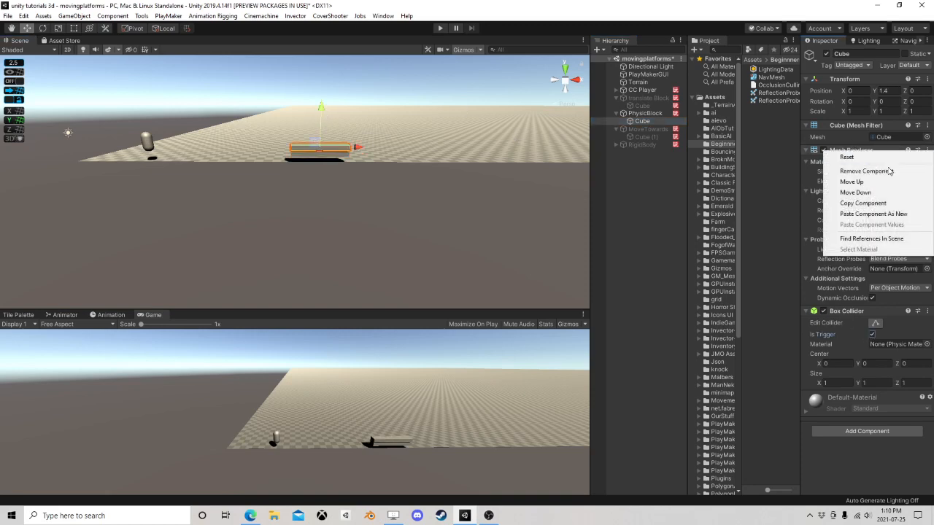
pyautogui.click(866, 171)
pyautogui.rightClick(850, 125)
pyautogui.click(867, 145)
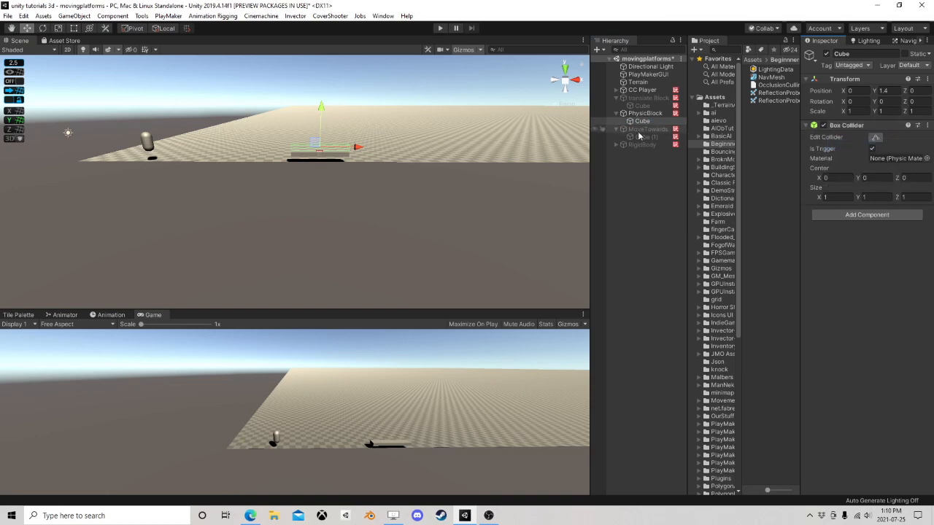
# Add a second PlayMakerFSM component to CC Player and open it for editing
pyautogui.click(642, 89)
pyautogui.scroll(-5, 868, 292)
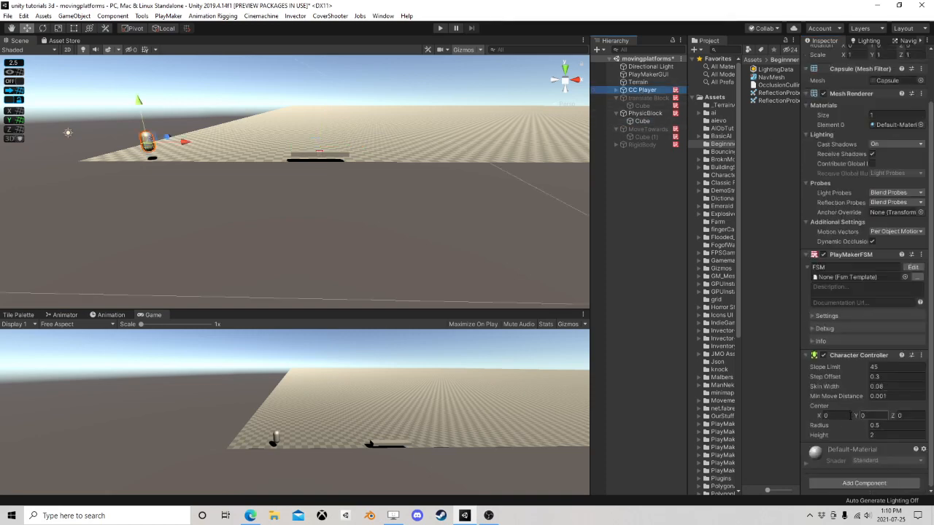
pyautogui.click(865, 483)
pyautogui.click(876, 410)
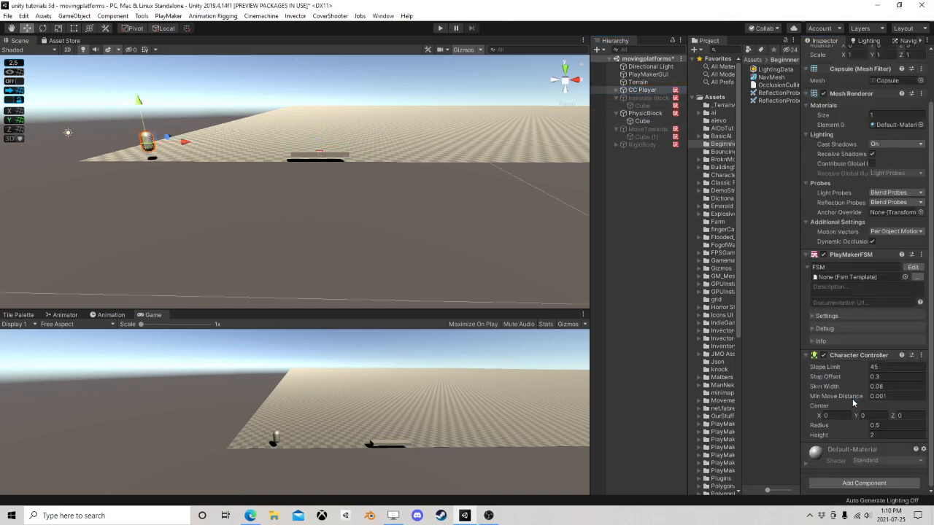
pyautogui.click(912, 462)
# Add a State 2 to CC Player's new FSM and give it a TRIGGER ENTER global transition
pyautogui.rightClick(235, 262)
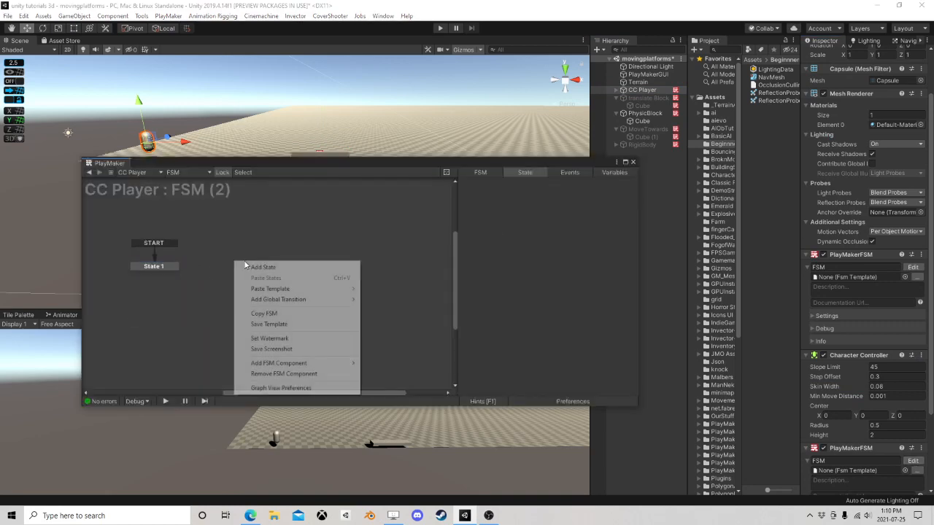
pyautogui.click(253, 269)
pyautogui.rightClick(252, 265)
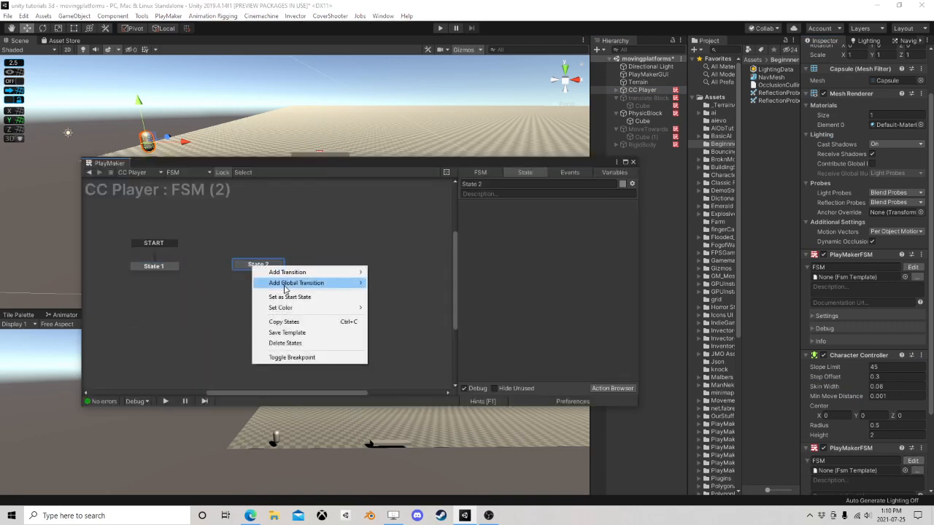
pyautogui.moveTo(288, 285)
pyautogui.moveTo(400, 305)
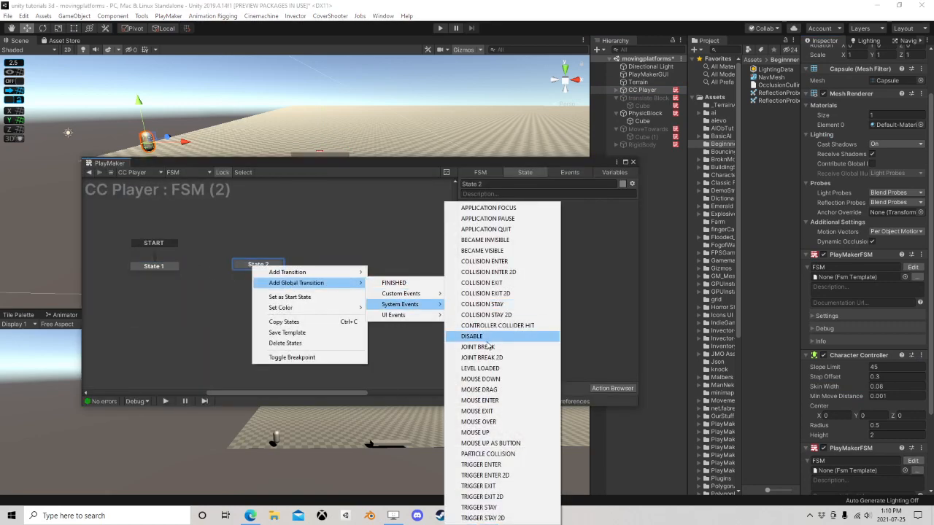
pyautogui.click(485, 464)
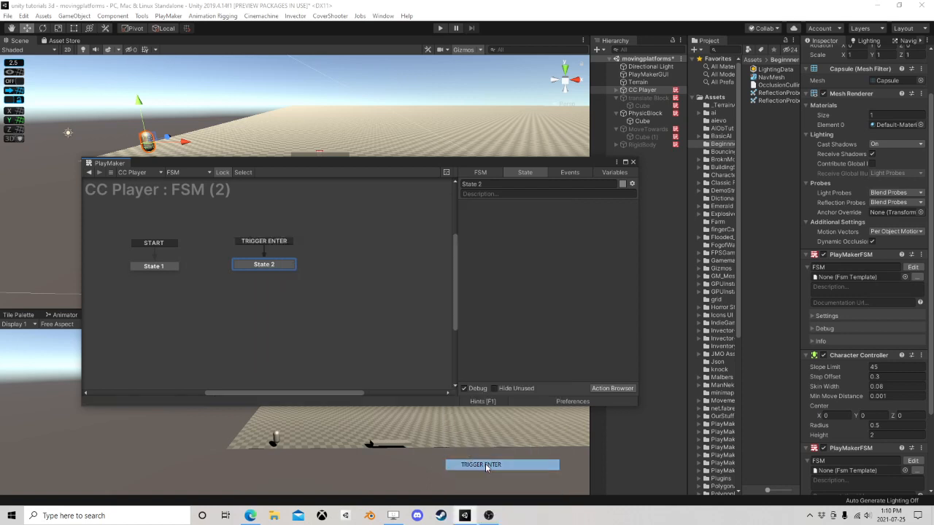
# Disable the first PlayMakerFSM component on PhysicBlock, located just below its Box Collider
pyautogui.click(645, 113)
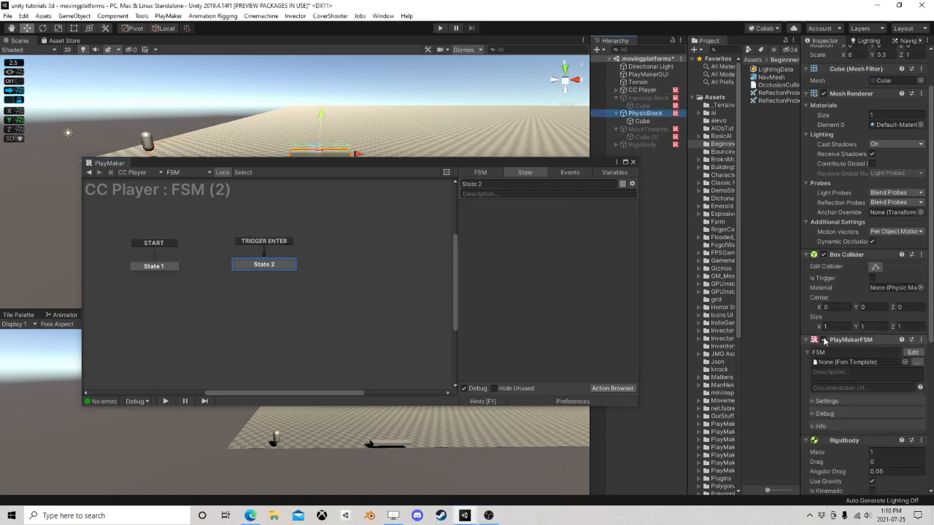
pyautogui.scroll(2, 858, 321)
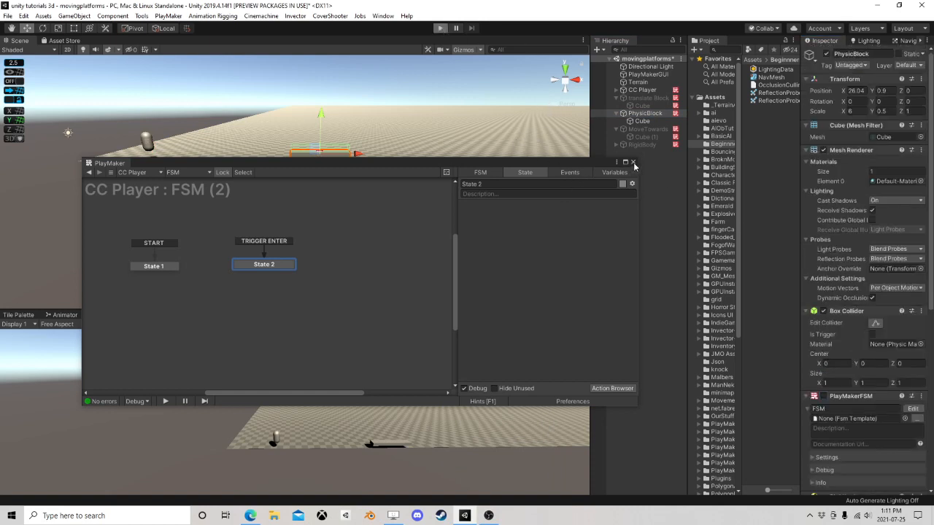
# Play-test jumping the player onto PhysicBlock with CC Player's new FSM open, examining whether the trigger state activates
pyautogui.hotkey('ctrl', 'p')
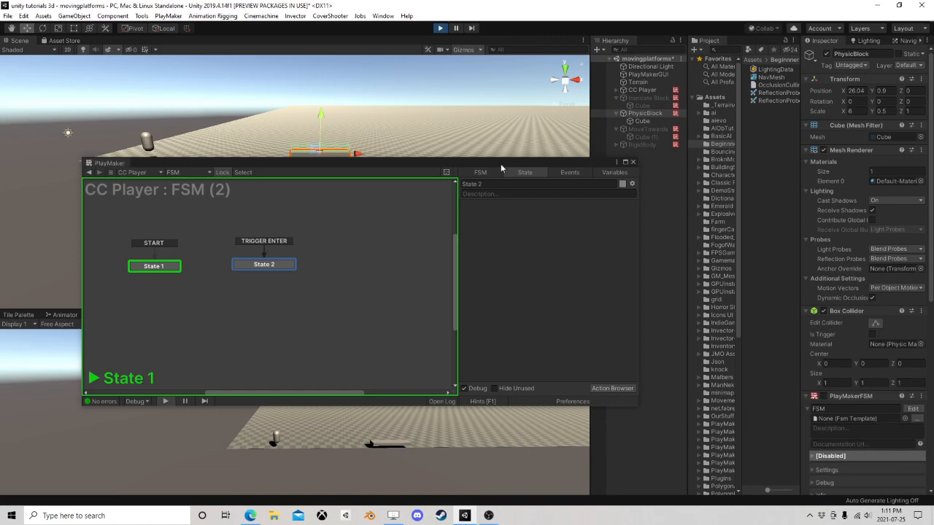
pyautogui.moveTo(500, 164); pyautogui.dragTo(855, 227)
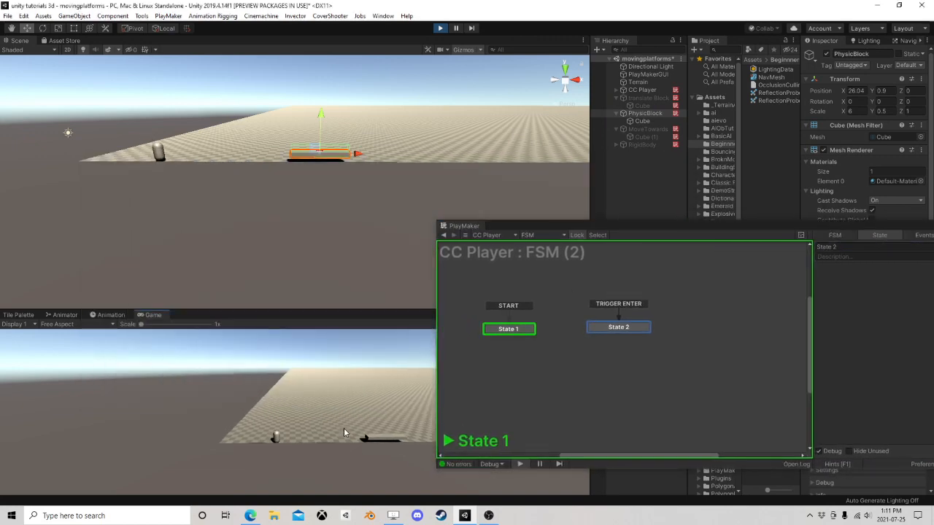
pyautogui.press('d')
pyautogui.press('space')
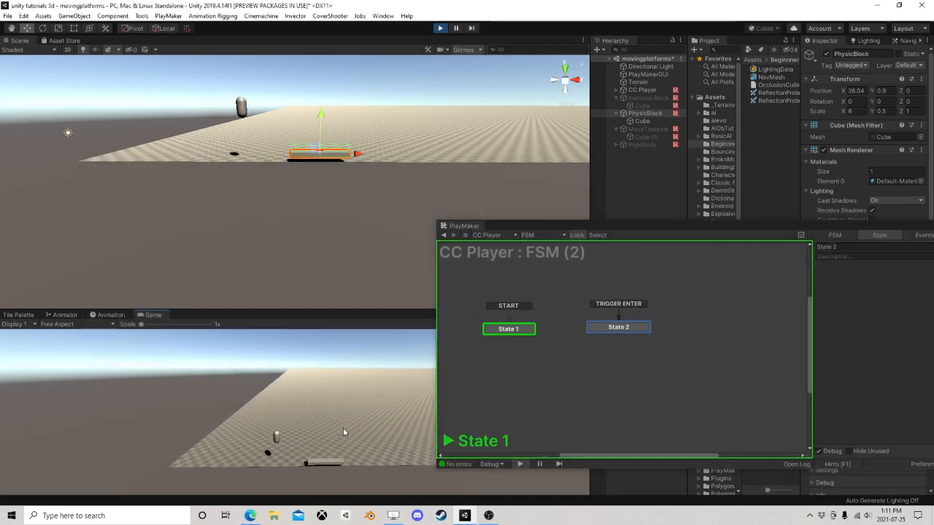
pyautogui.press('d')
pyautogui.press('space')
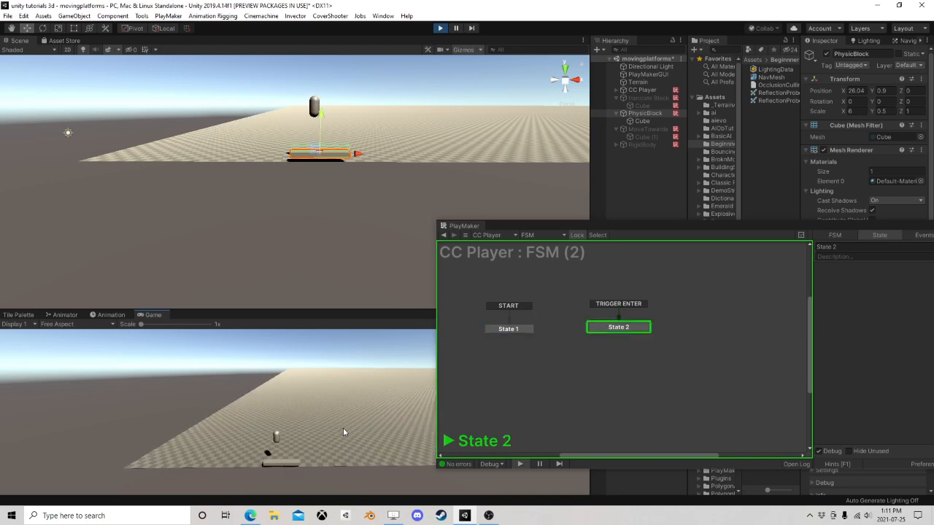
pyautogui.press('d')
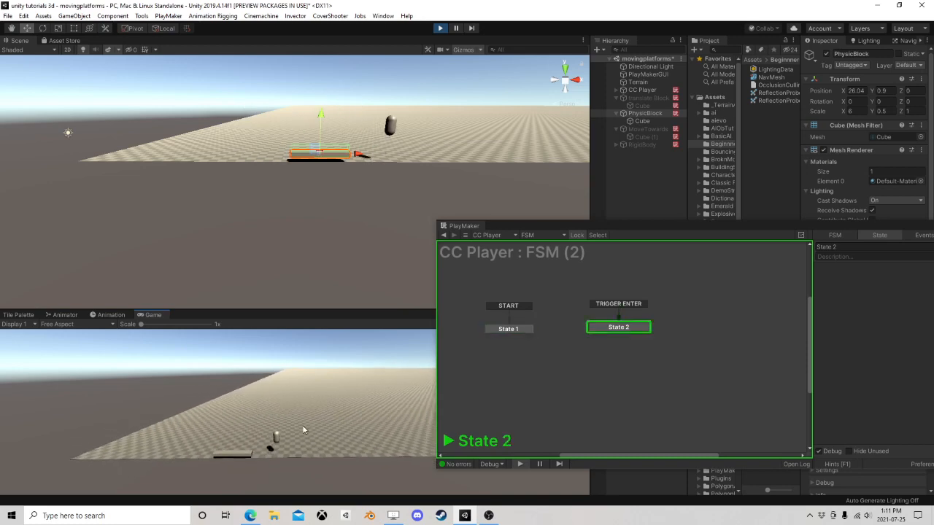
pyautogui.moveTo(668, 227); pyautogui.dragTo(337, 126)
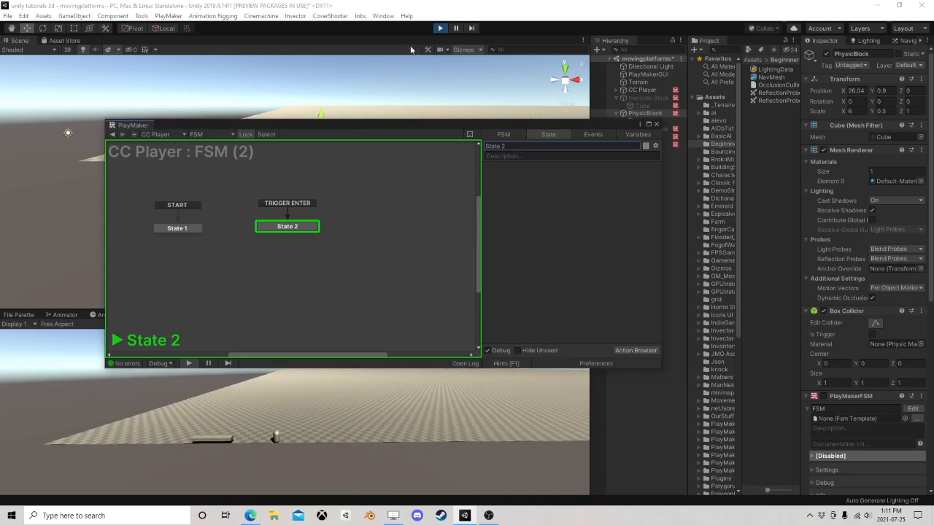
# Stop the play test and select PhysicBlock's child Cube to view its trigger collider beside the FSM editor
pyautogui.click(441, 27)
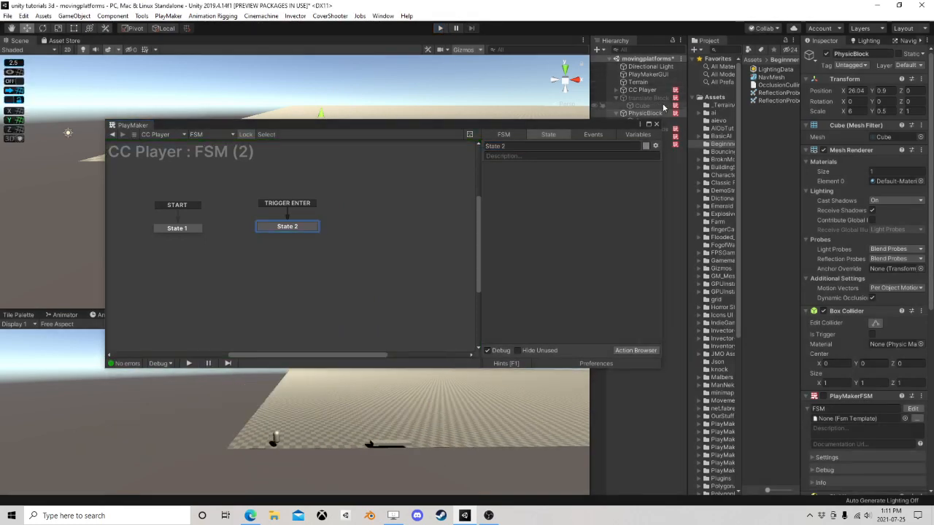
pyautogui.moveTo(636, 127); pyautogui.dragTo(692, 165)
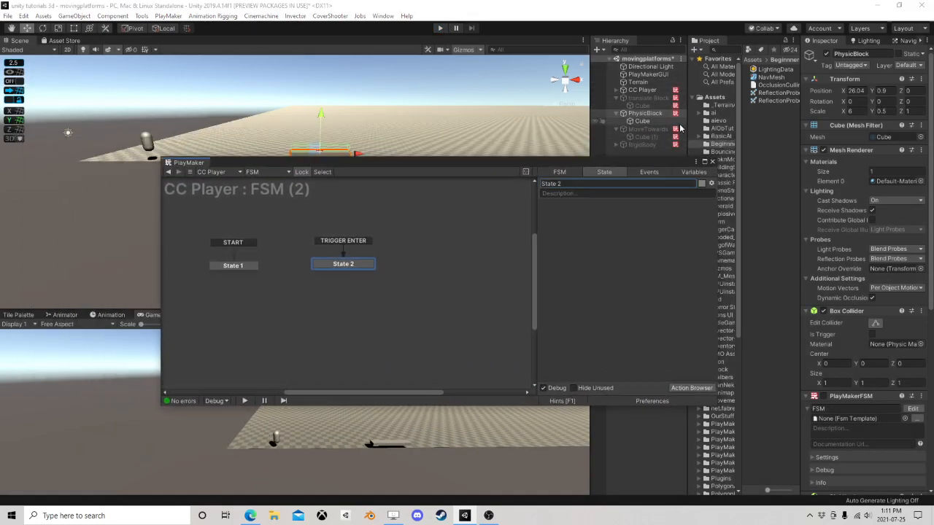
pyautogui.click(646, 122)
pyautogui.moveTo(401, 141); pyautogui.dragTo(383, 119, button='middle')
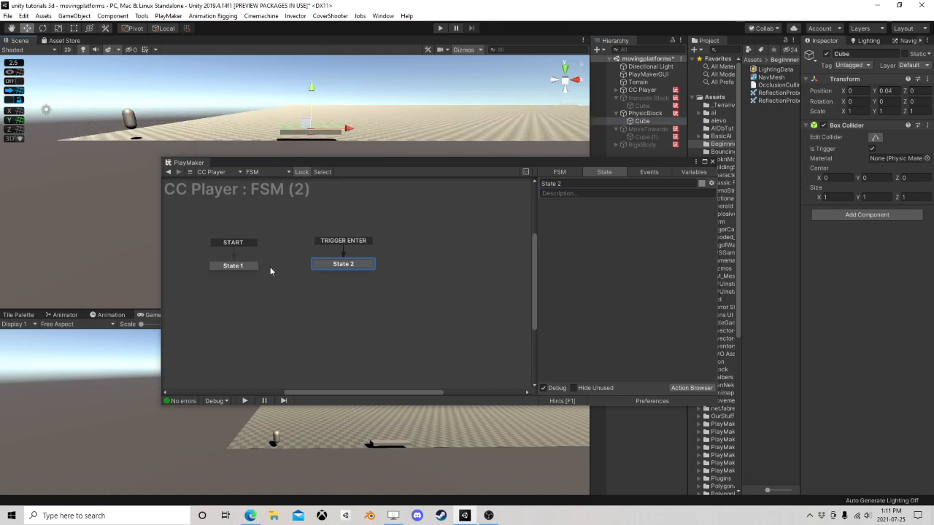
# Add a Get Trigger Info action to State 2 and store its Game Object Hit in a new variable named block
pyautogui.click(677, 389)
pyautogui.write('get tri')
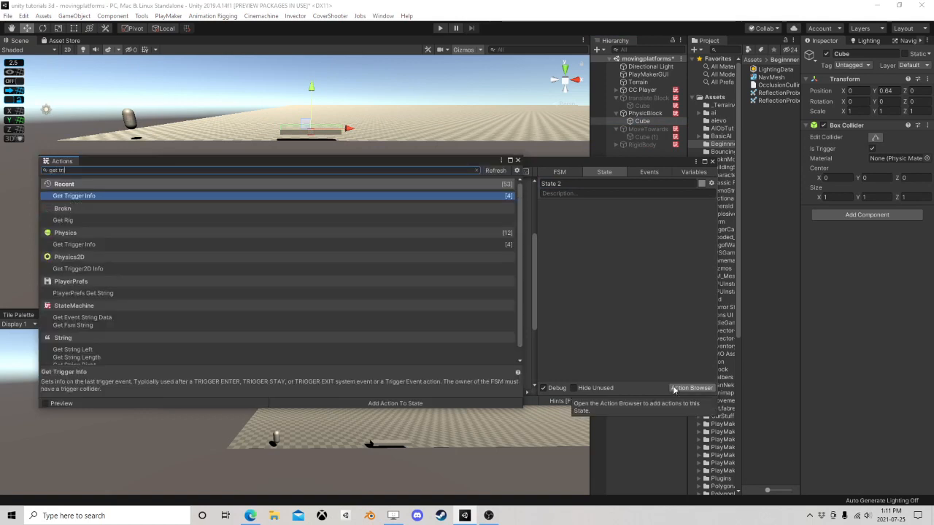
pyautogui.write('gger')
pyautogui.doubleClick(119, 196)
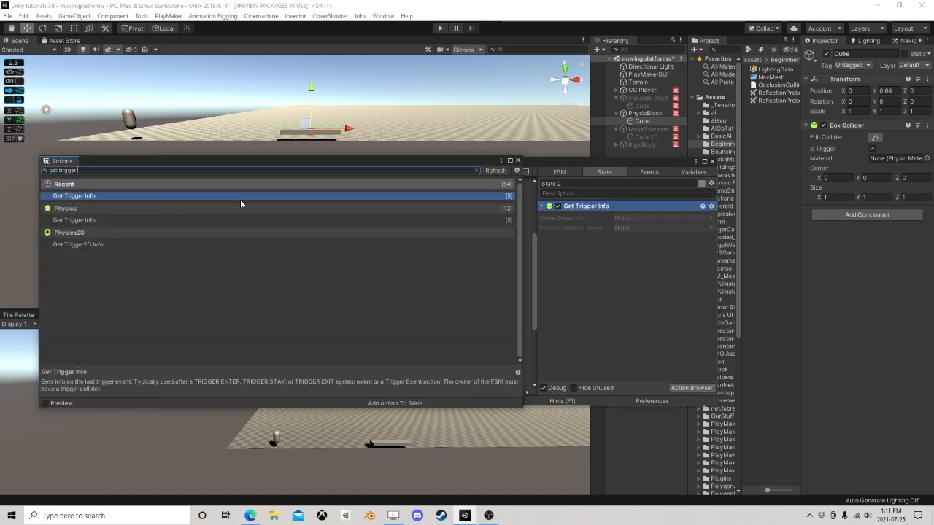
pyautogui.click(517, 160)
pyautogui.click(635, 219)
pyautogui.click(644, 253)
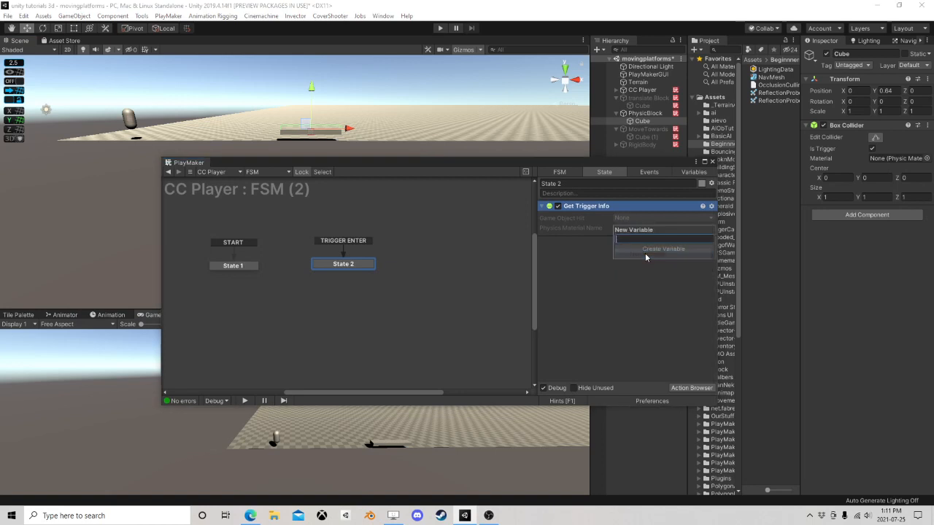
pyautogui.write('block')
pyautogui.click(645, 253)
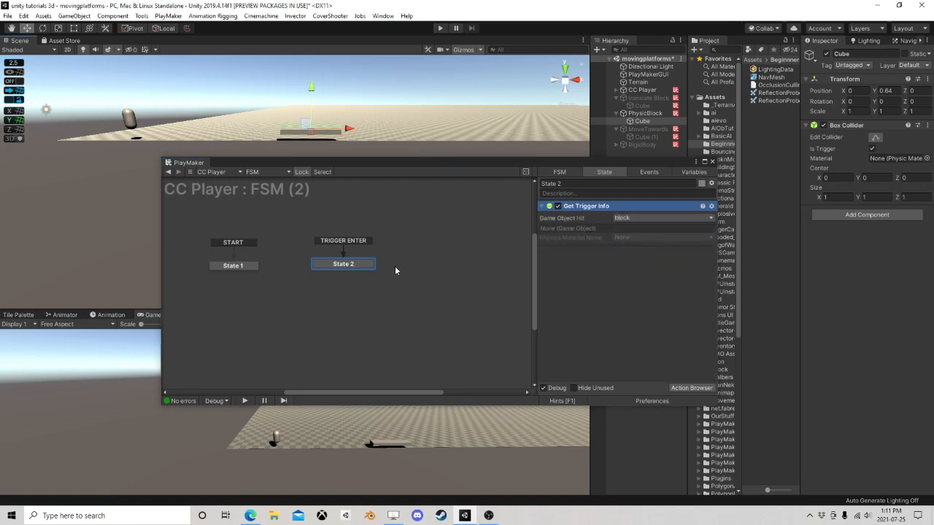
# Add a Set Parent action to State 2 with the block variable as Parent, placed below Get Trigger Info
pyautogui.click(692, 388)
pyautogui.write('set')
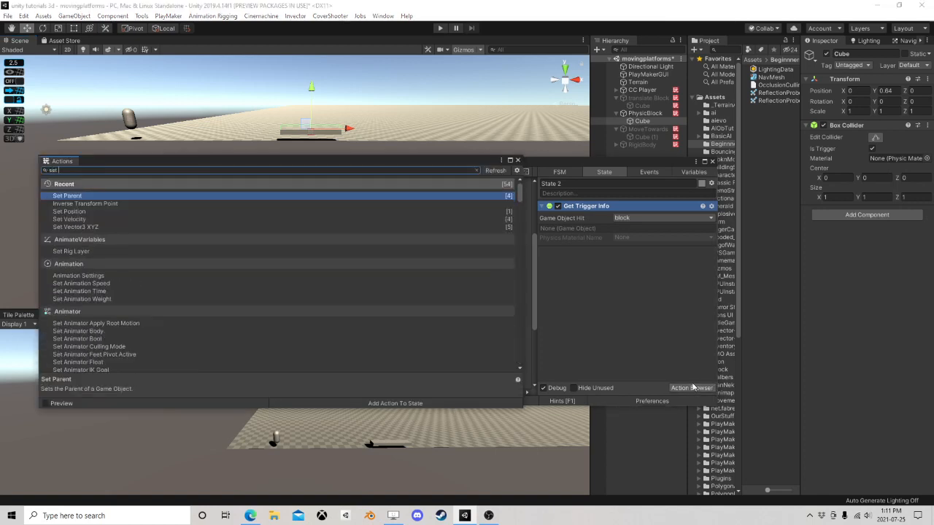
pyautogui.write(' pare')
pyautogui.doubleClick(80, 198)
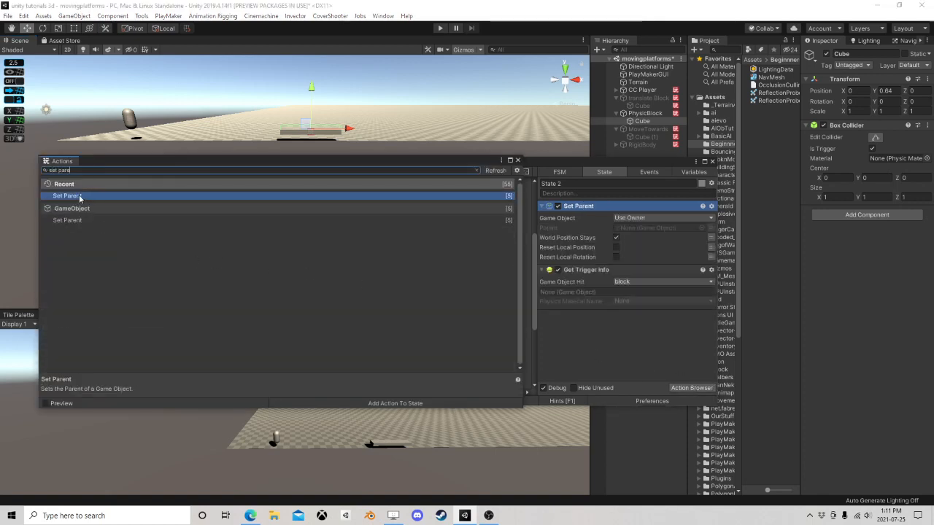
pyautogui.click(518, 160)
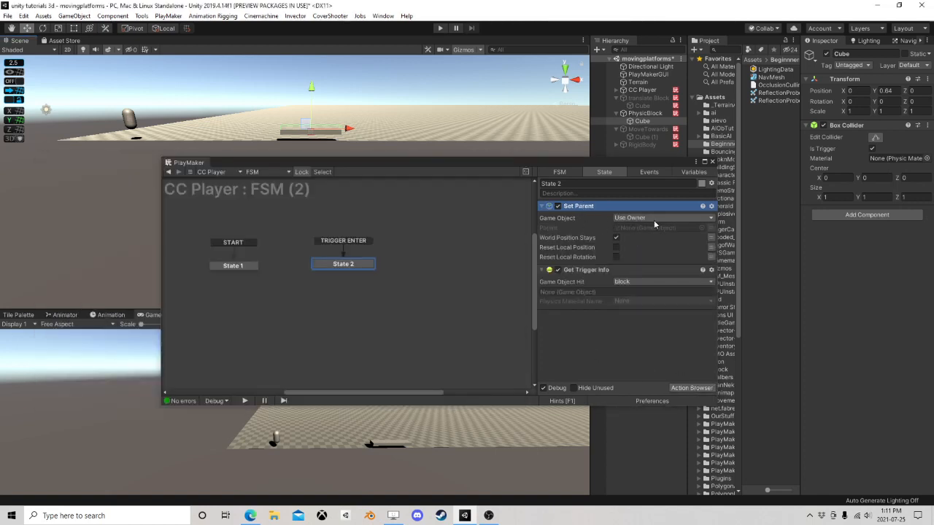
pyautogui.click(705, 228)
pyautogui.click(702, 228)
pyautogui.click(618, 248)
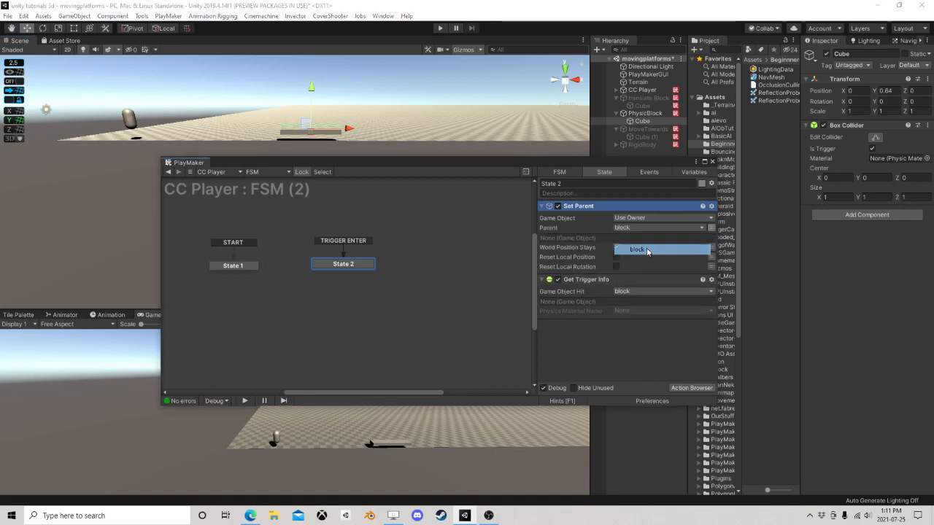
pyautogui.moveTo(588, 207); pyautogui.dragTo(613, 328)
# Duplicate State 2 beside the original in CC Player's second FSM
pyautogui.rightClick(340, 271)
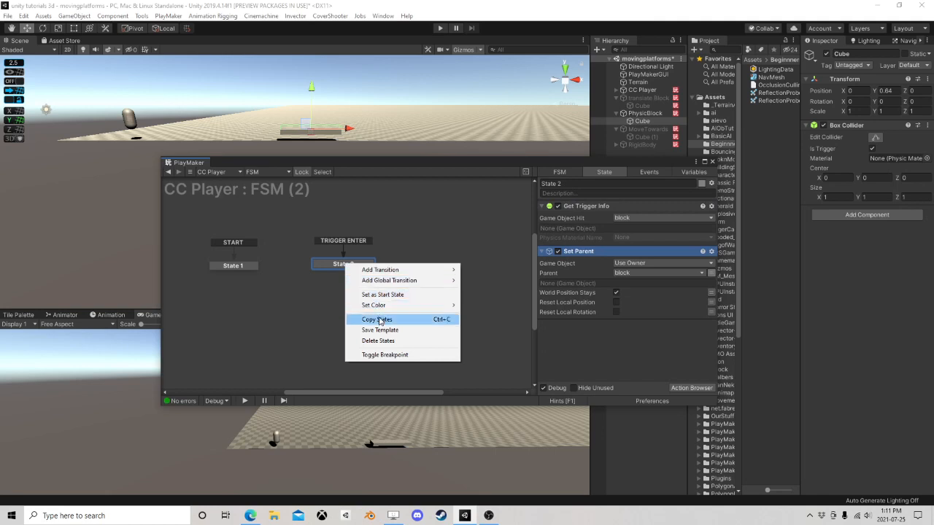
pyautogui.click(378, 318)
pyautogui.rightClick(391, 263)
pyautogui.click(422, 279)
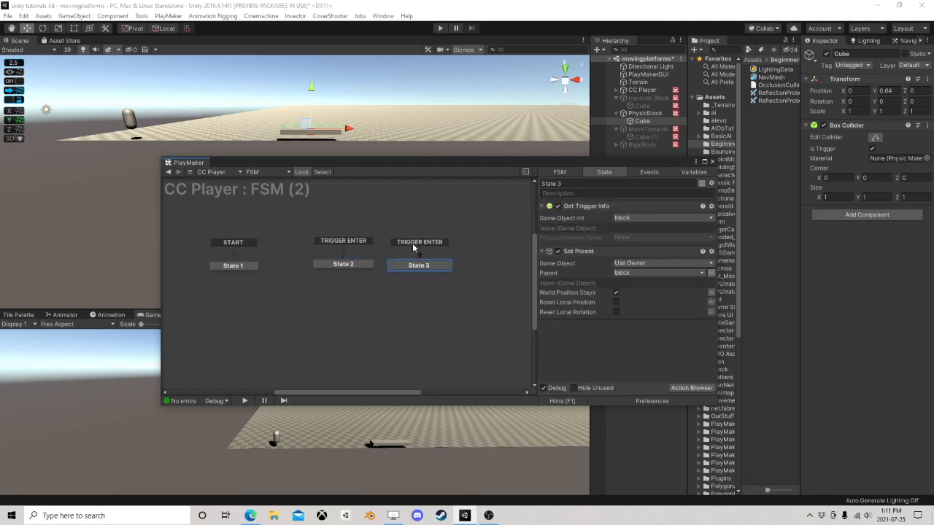
# Change State 3's global transition to TRIGGER EXIT and reset the Parent of its Set Parent action to None
pyautogui.rightClick(414, 245)
pyautogui.moveTo(450, 265)
pyautogui.moveTo(543, 296)
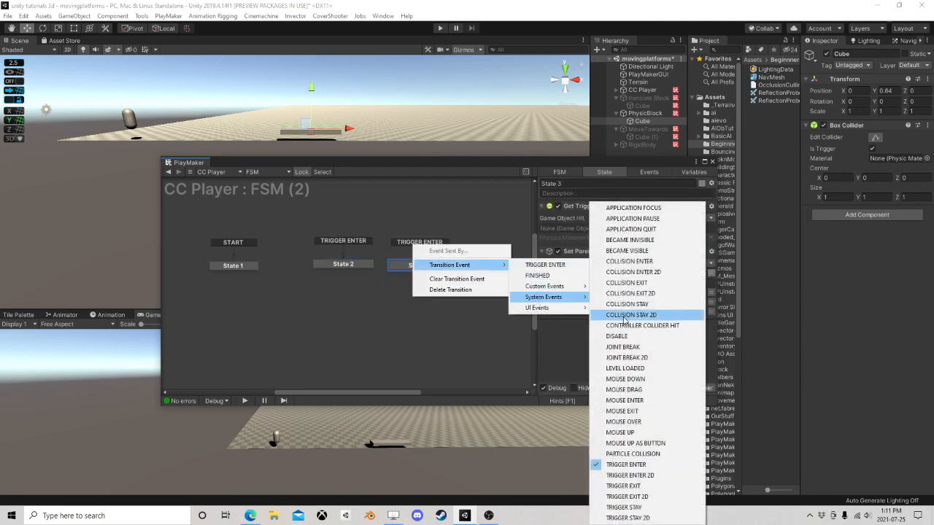
pyautogui.click(636, 486)
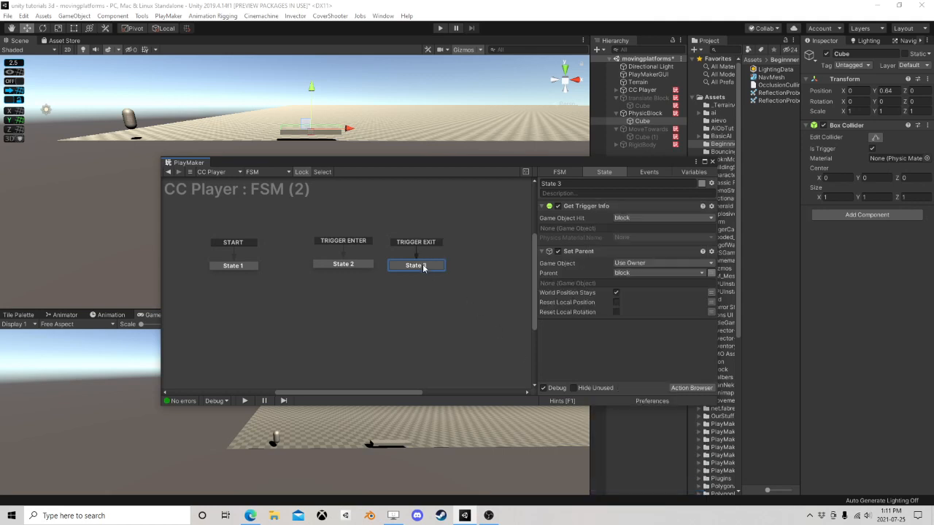
pyautogui.click(712, 273)
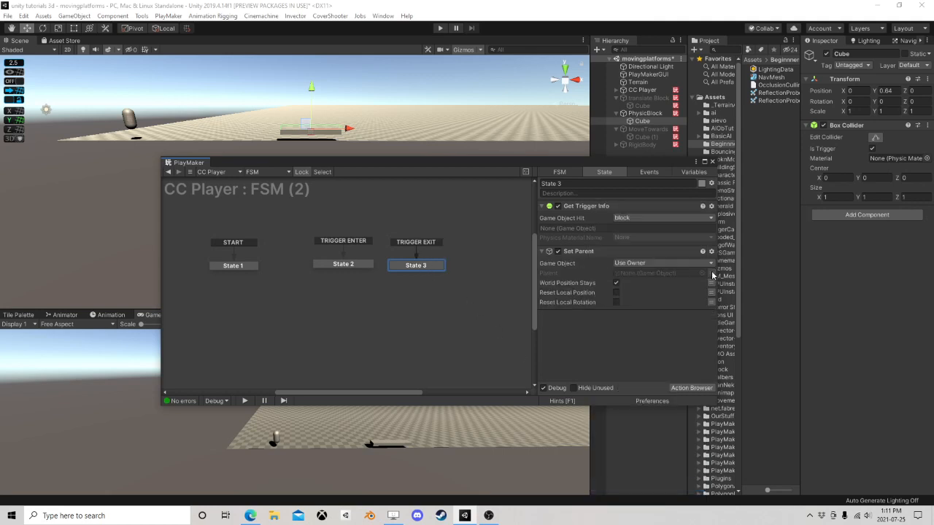
pyautogui.click(713, 162)
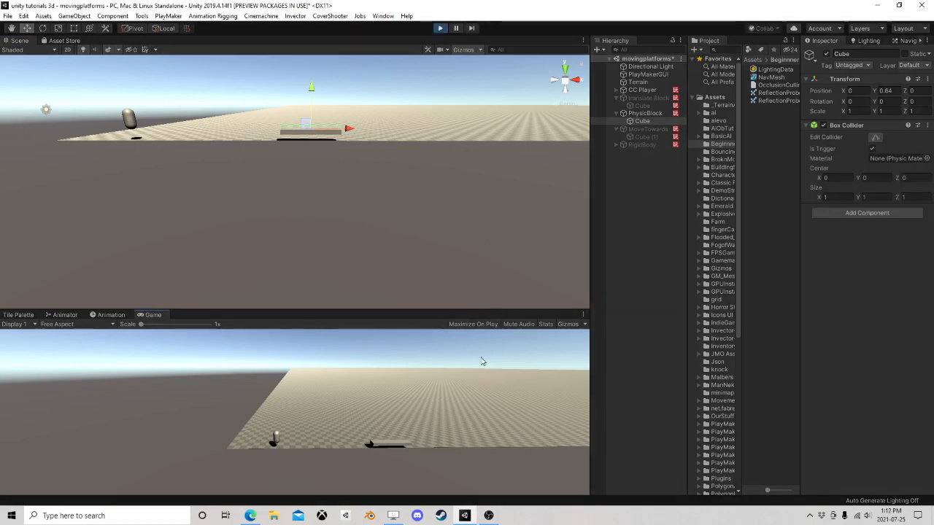
# Play-test riding and jumping on PhysicBlock, examining in the hierarchy how CC Player is parented to its Cube
pyautogui.click(645, 115)
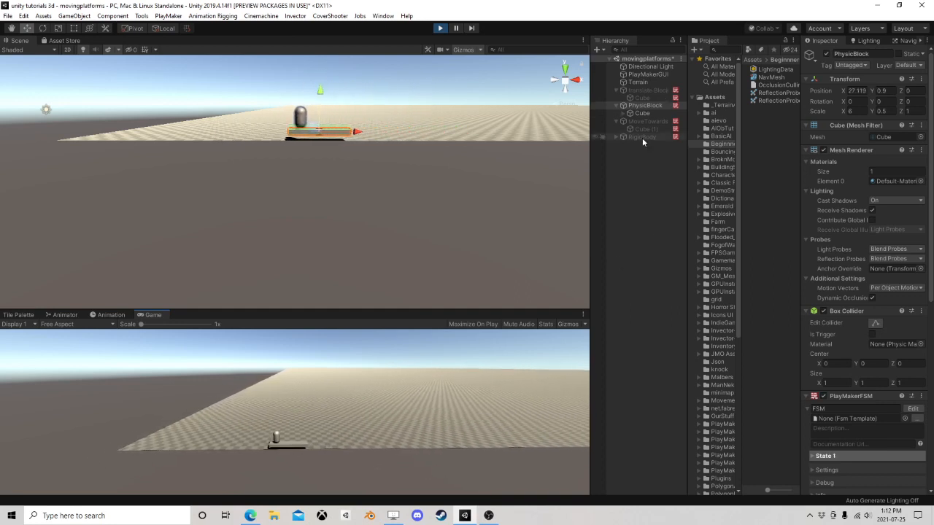
pyautogui.click(622, 113)
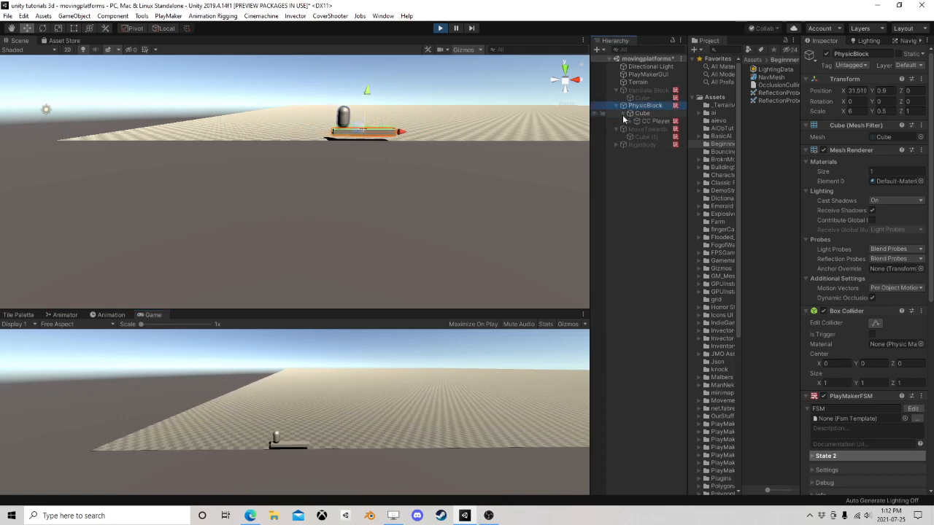
pyautogui.click(335, 477)
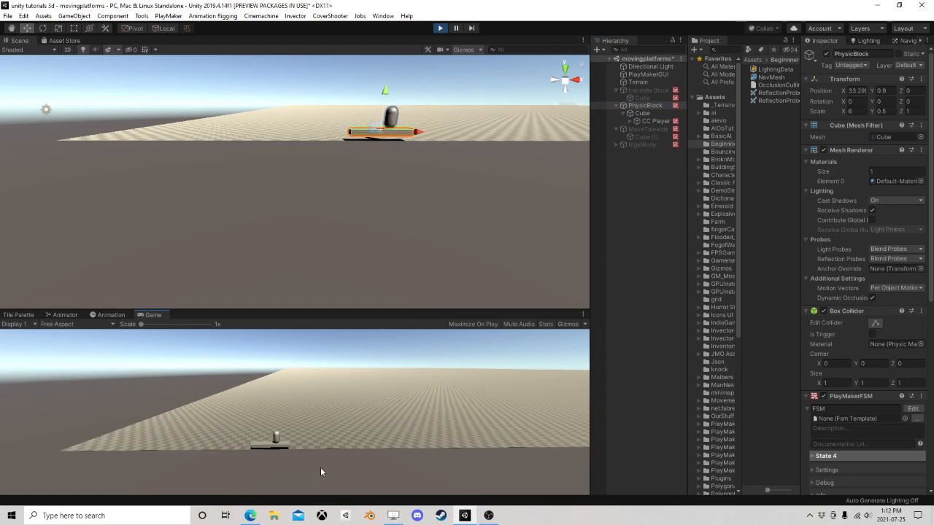
pyautogui.press('space')
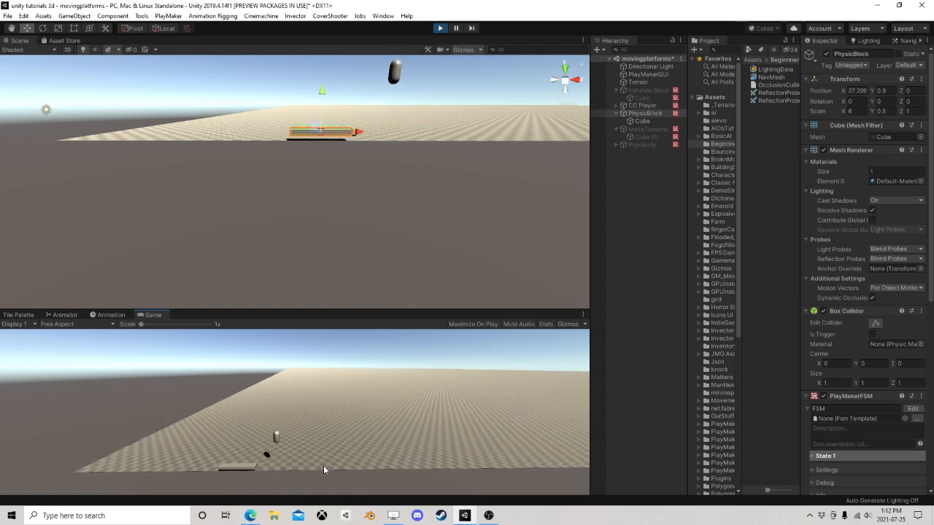
pyautogui.press('space')
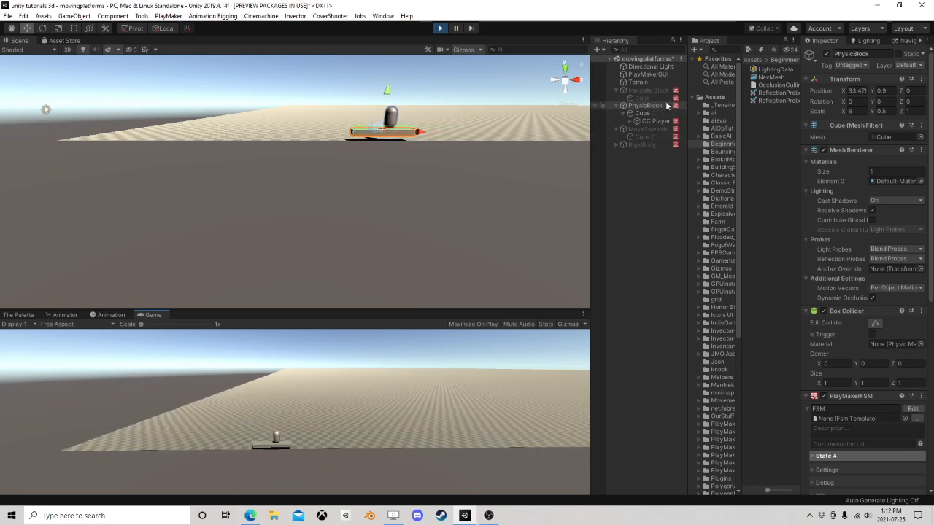
pyautogui.click(441, 29)
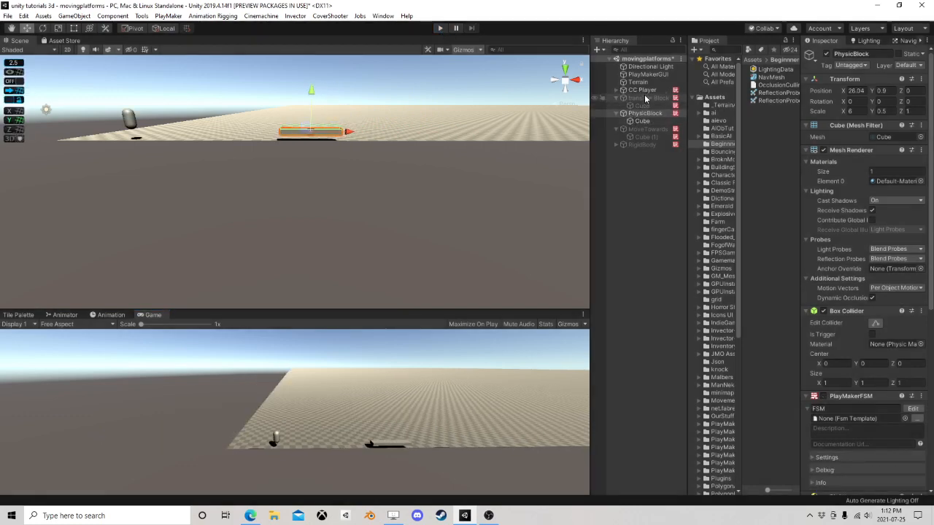
# Collapse the translate Block and MoveTowards objects in the hierarchy
pyautogui.click(642, 90)
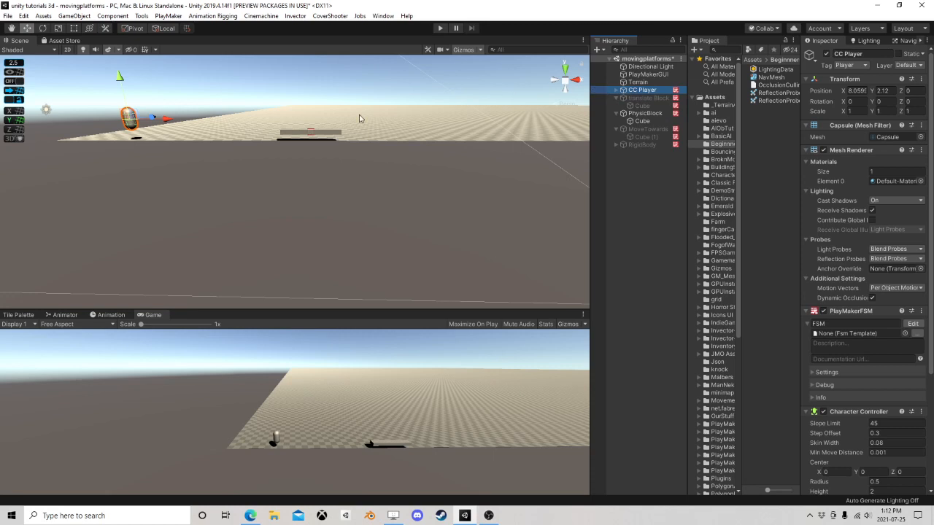
pyautogui.click(615, 98)
pyautogui.click(639, 138)
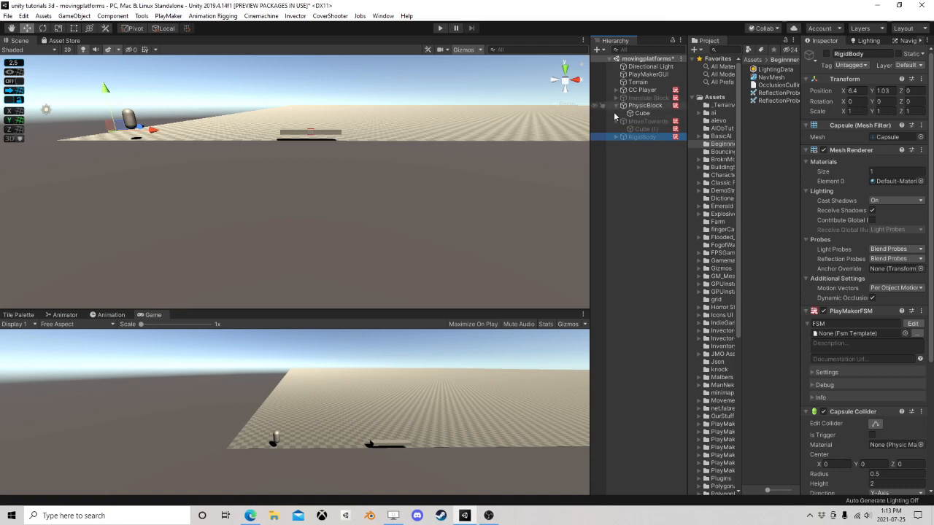
pyautogui.click(653, 106)
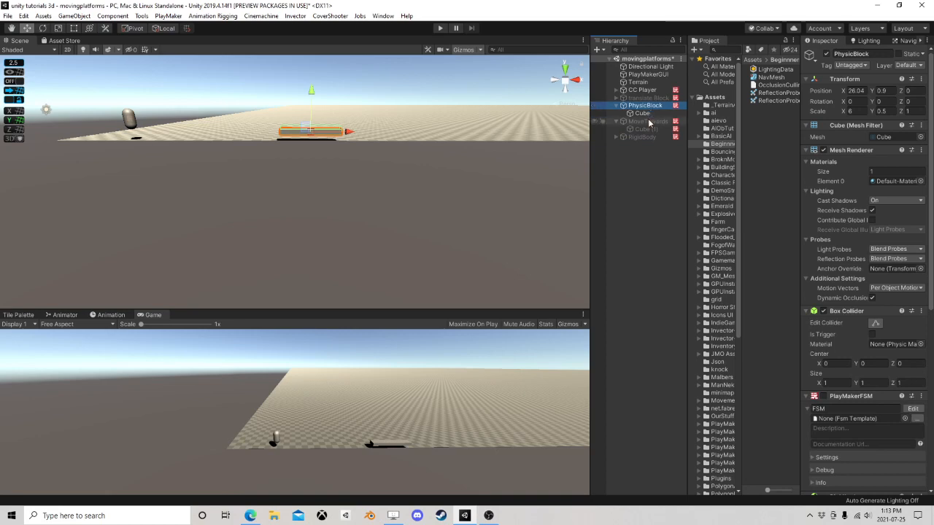
pyautogui.click(616, 121)
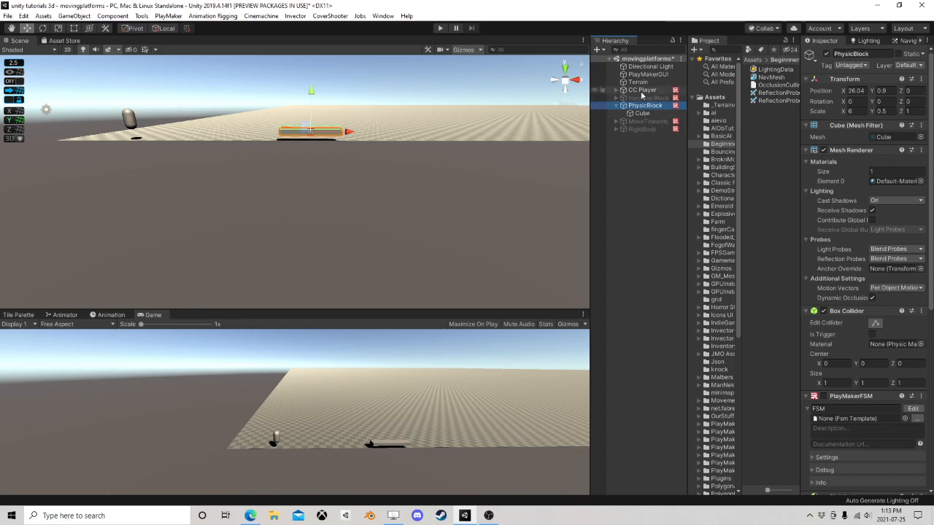
# Review the Controller Jump settings in State 2 of CC Player's first FSM
pyautogui.click(642, 90)
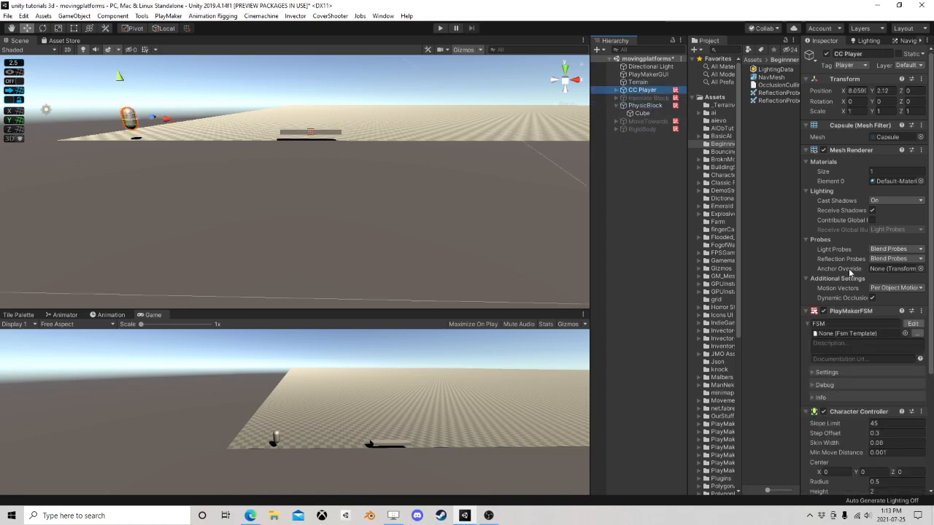
pyautogui.scroll(-5, 911, 295)
pyautogui.click(914, 167)
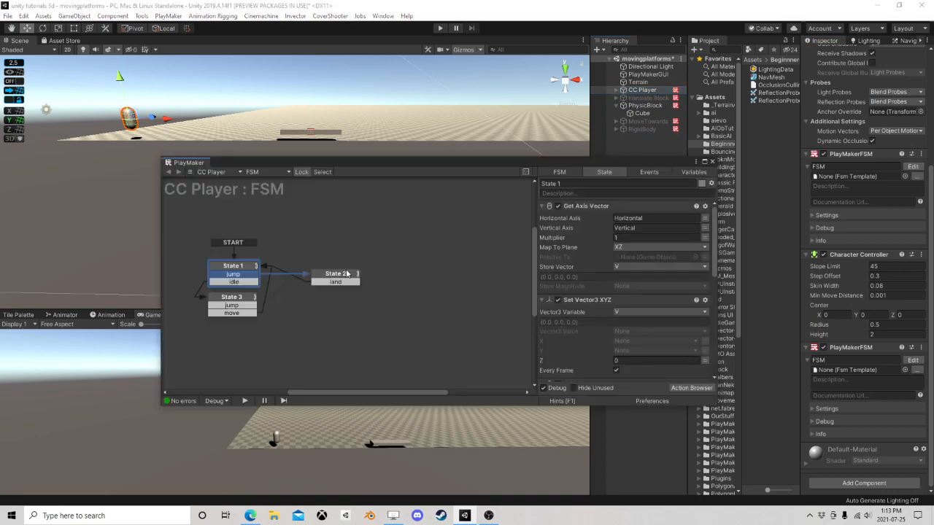
pyautogui.click(340, 275)
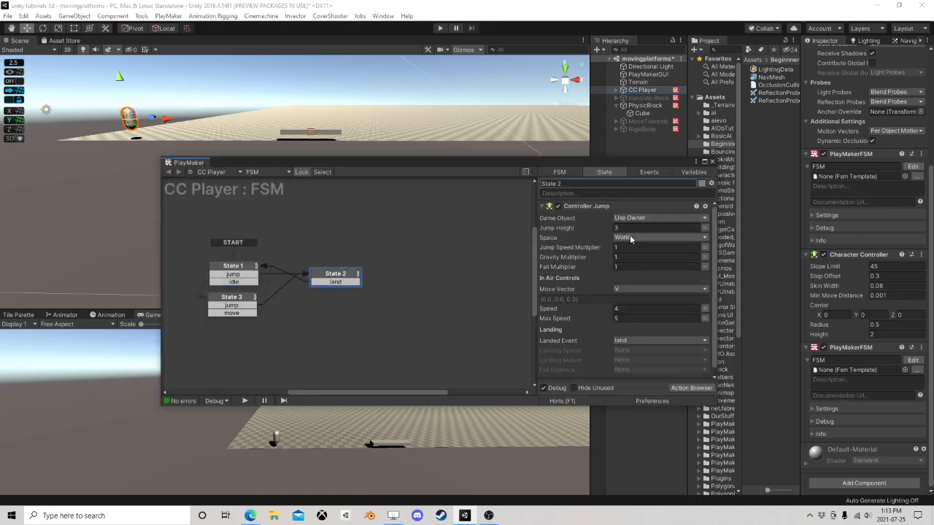
pyautogui.click(712, 163)
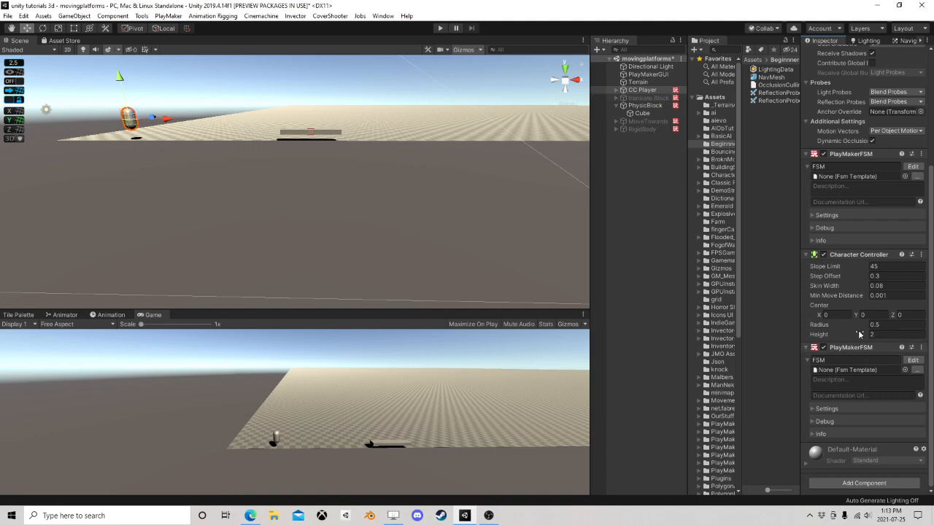
# Activate translate Block in the scene and deactivate PhysicBlock, leaving translate Block selected
pyautogui.click(646, 98)
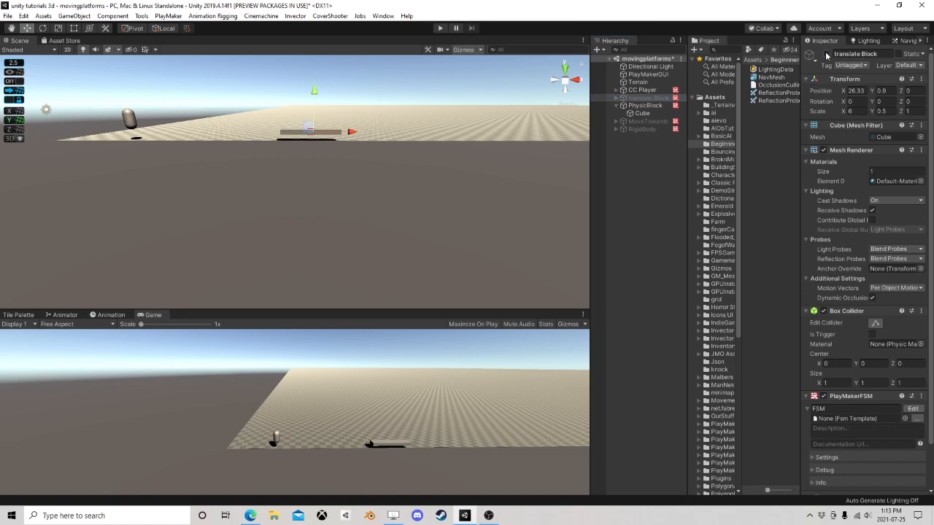
pyautogui.click(642, 106)
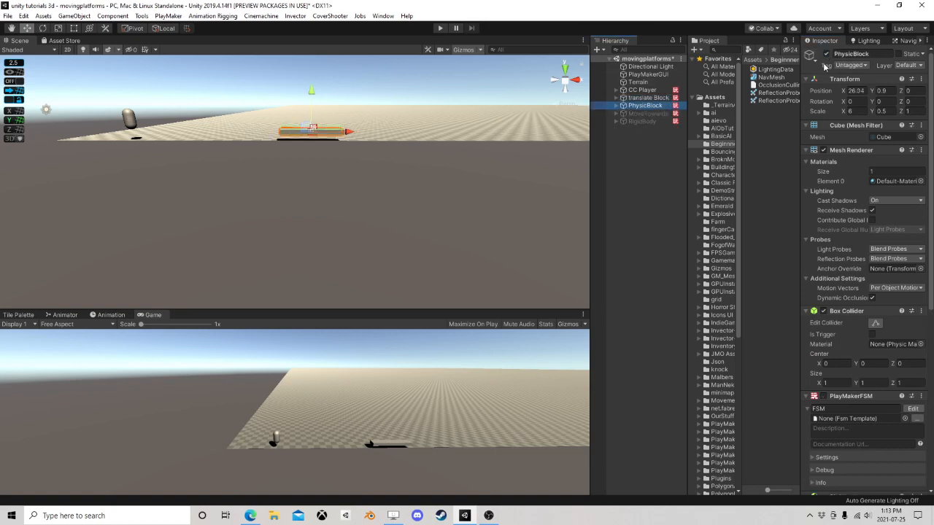
pyautogui.click(826, 54)
pyautogui.click(644, 98)
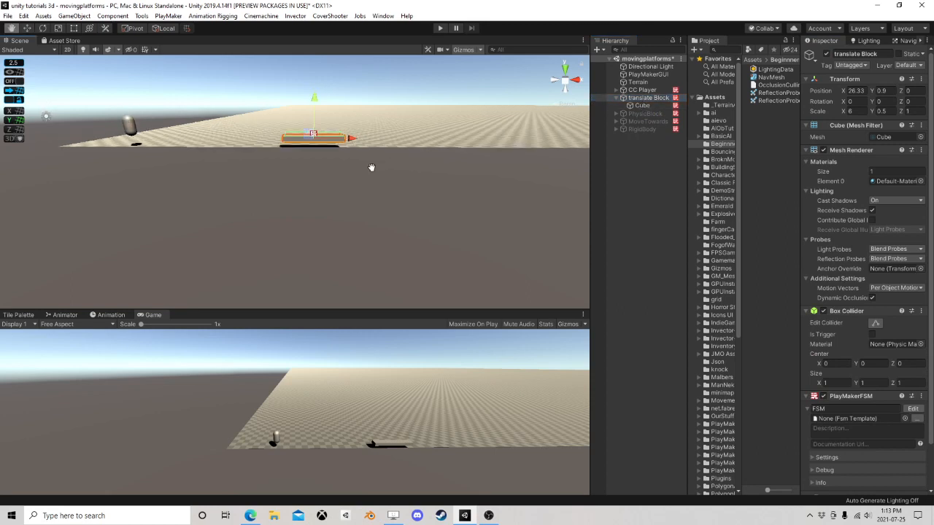
pyautogui.moveTo(386, 150); pyautogui.dragTo(379, 235, button='middle')
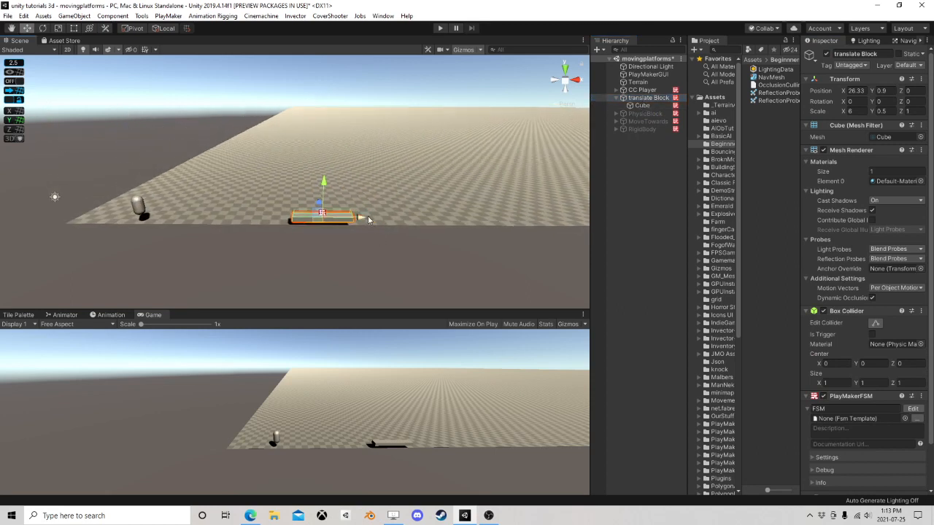
# Duplicate translate Block twice, placing the copies as ascending platforms farther along X, the second at about X 43.5, Y 6.34
pyautogui.hotkey('ctrl', 'd')
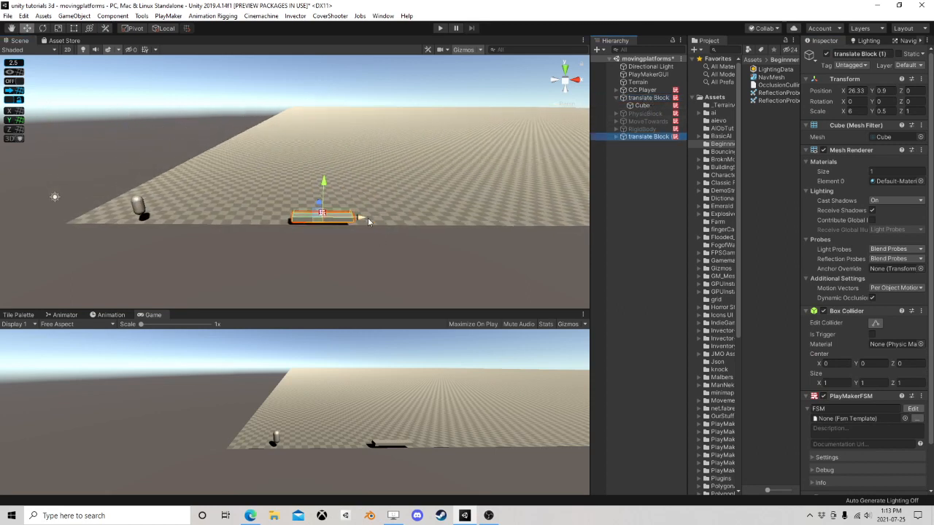
pyautogui.moveTo(360, 217); pyautogui.dragTo(456, 214)
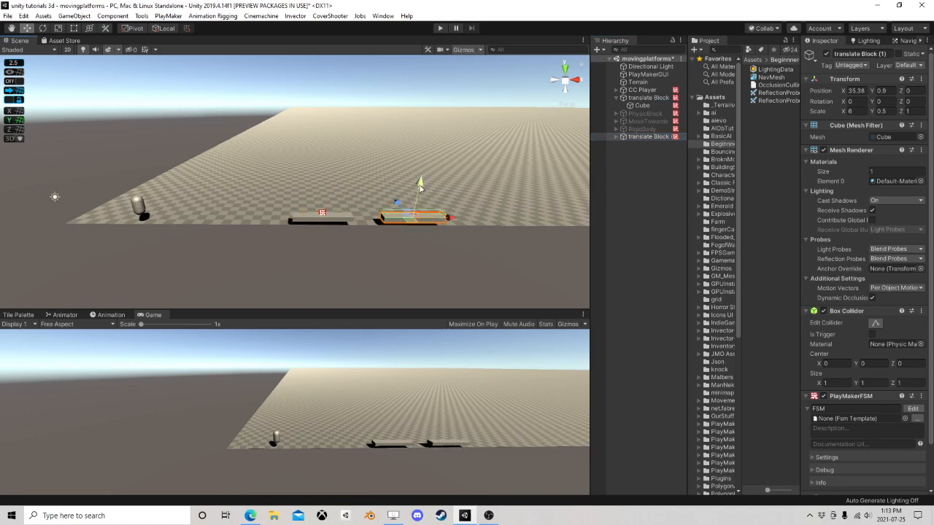
pyautogui.moveTo(421, 189); pyautogui.dragTo(508, 162)
pyautogui.hotkey('ctrl', 'd')
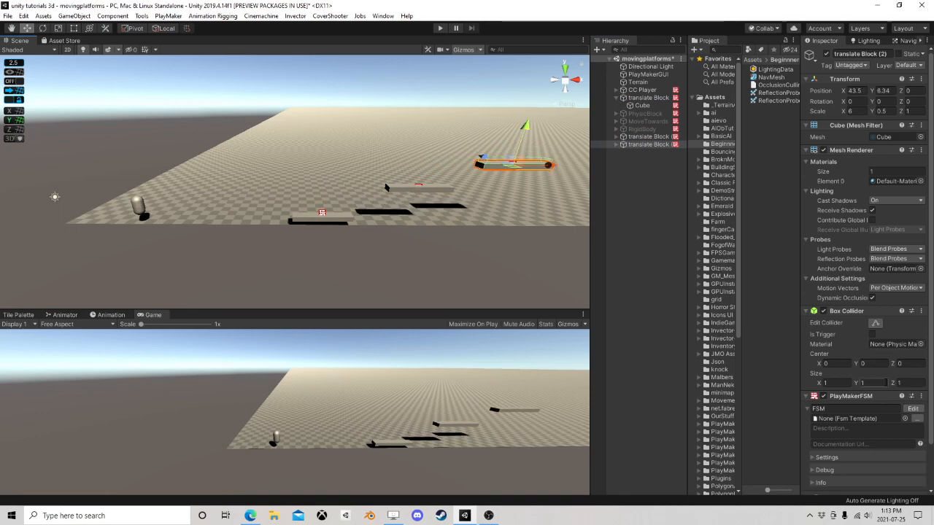
# In State 2 of translate Block (2)'s FSM, set the Translate action's X to None and Y to 2
pyautogui.click(911, 408)
pyautogui.click(319, 276)
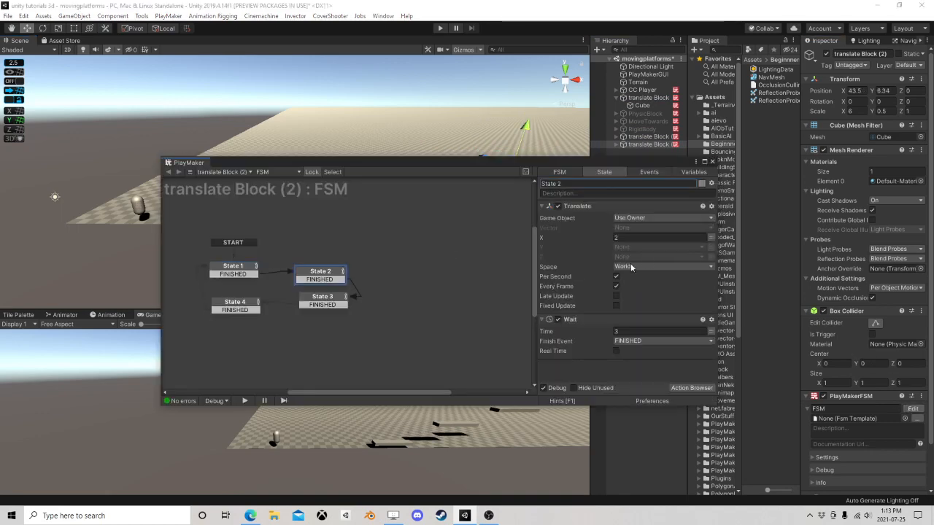
pyautogui.click(712, 238)
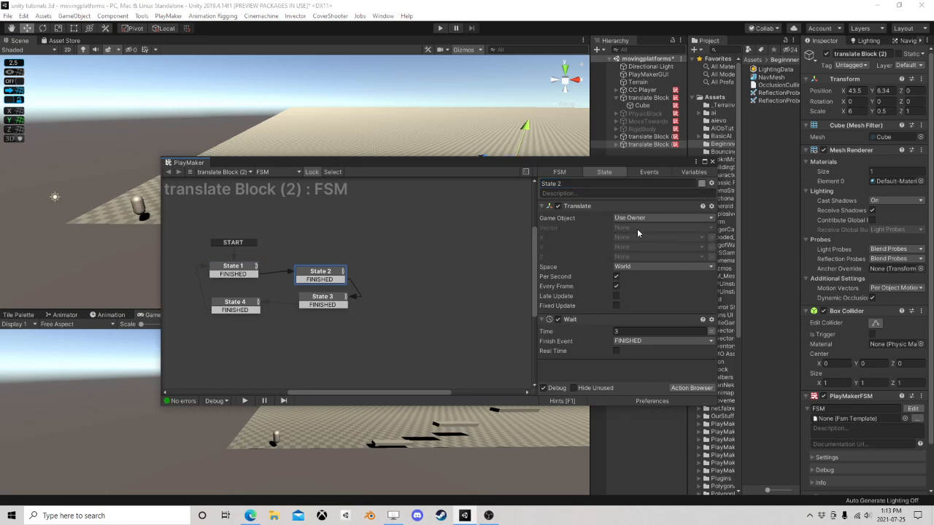
pyautogui.click(711, 248)
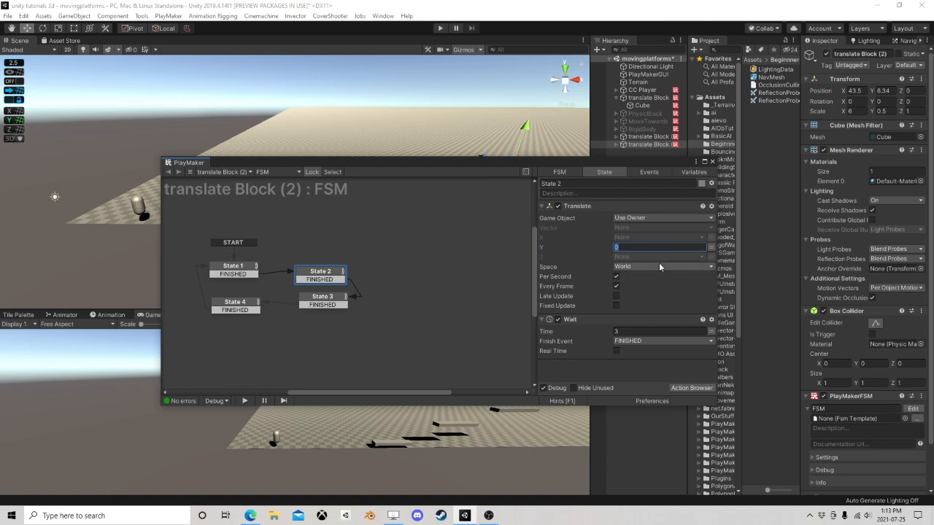
pyautogui.write('2')
# Set State 4's Translate values to Y -2 and X 0, and close the FSM editor
pyautogui.click(250, 307)
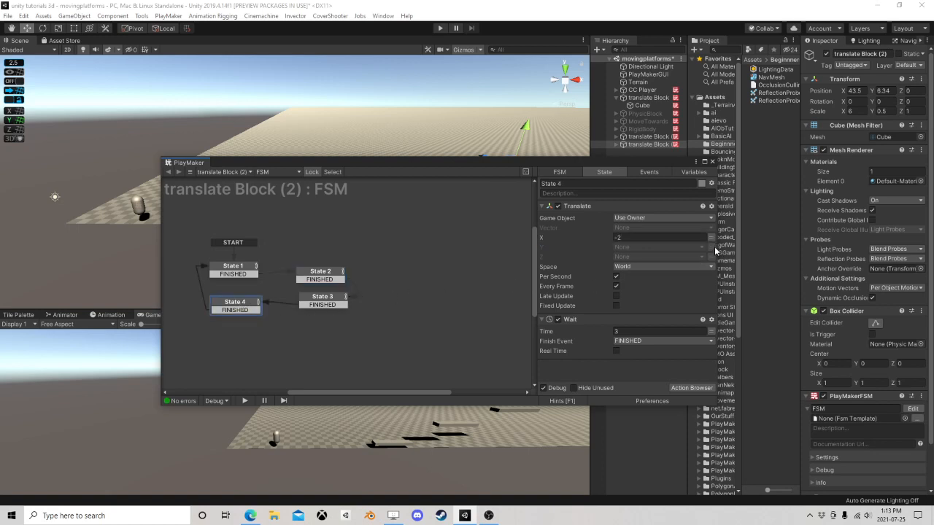
pyautogui.click(712, 248)
pyautogui.click(666, 251)
pyautogui.write('-')
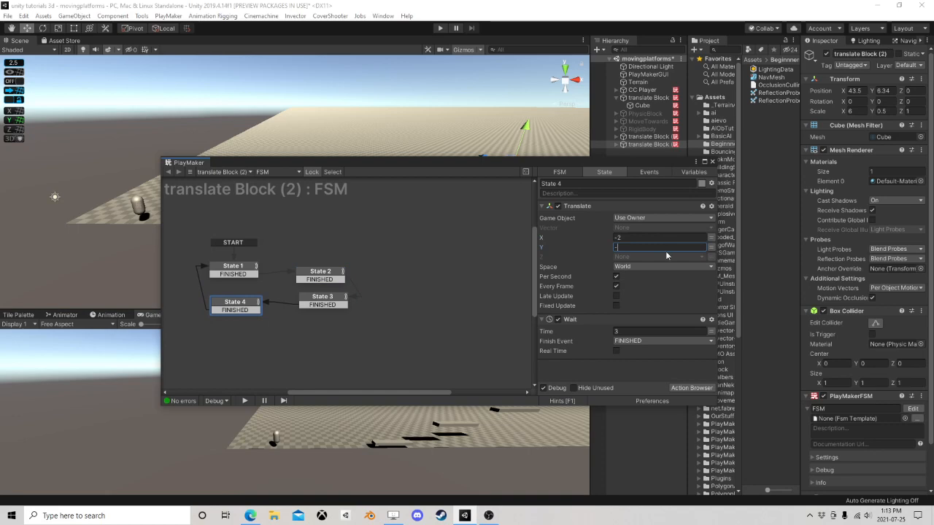
pyautogui.write('2')
pyautogui.click(671, 238)
pyautogui.write('0')
pyautogui.click(712, 162)
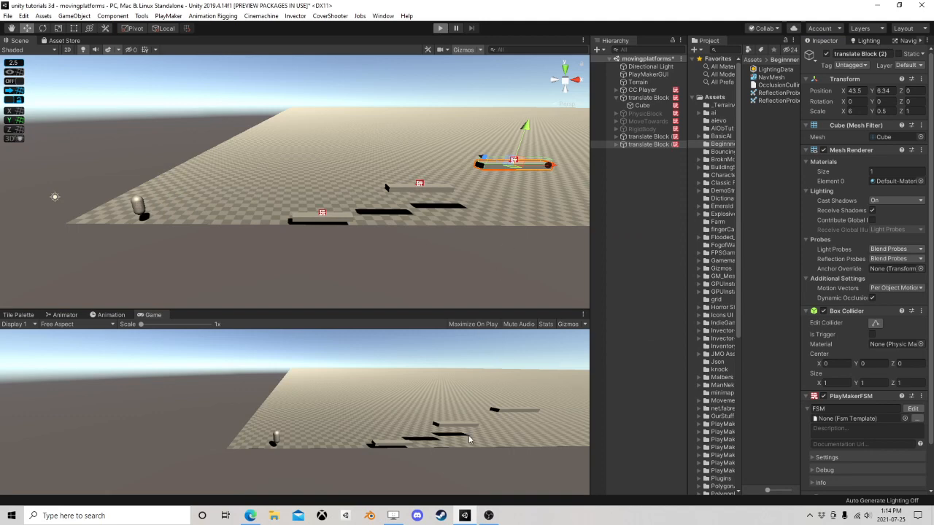
# Play-test the scene, jumping CC Player from the ground up across the three translate Blocks to the vertically moving platform
pyautogui.hotkey('ctrl', 'p')
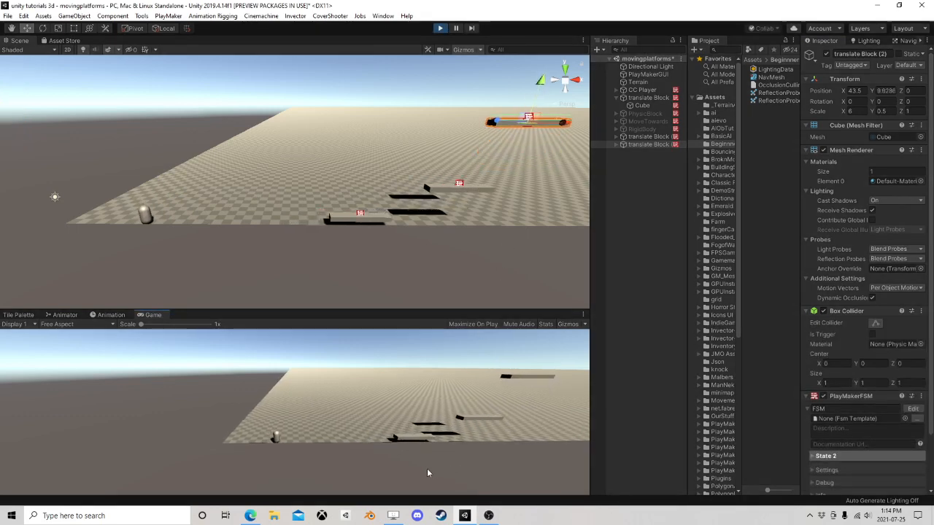
pyautogui.press('d')
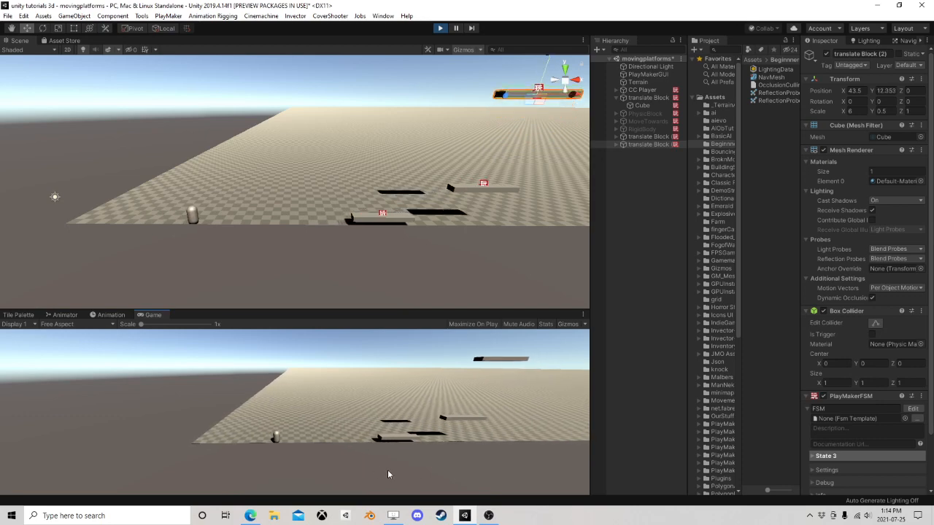
pyautogui.press('d')
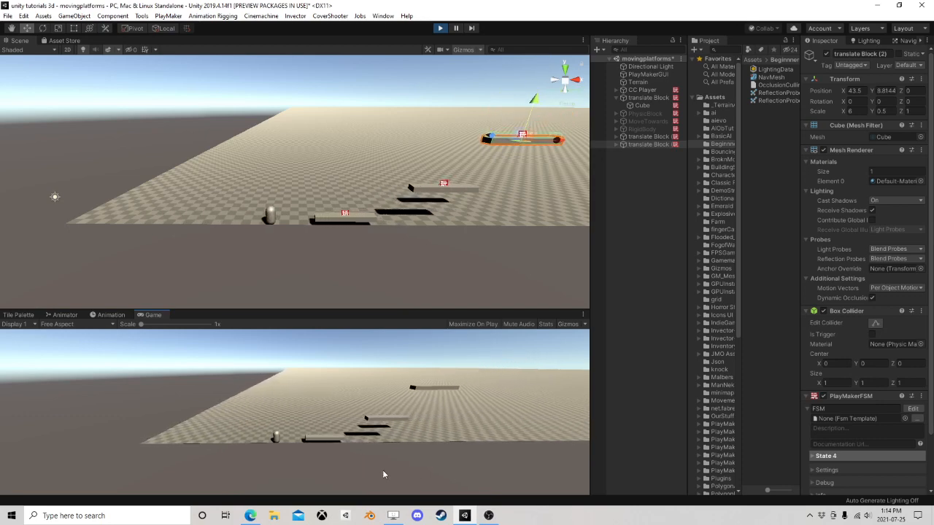
pyautogui.press('space')
pyautogui.press('d')
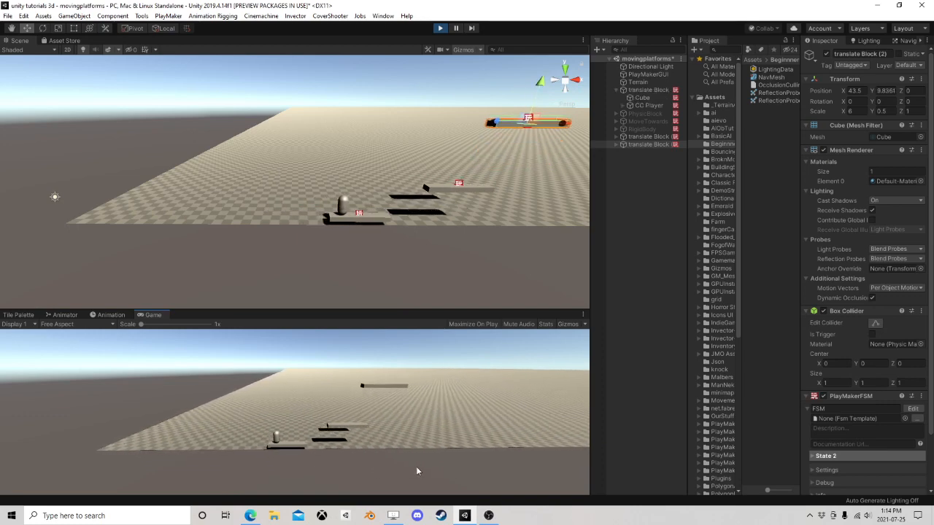
pyautogui.press('d')
pyautogui.press('d')
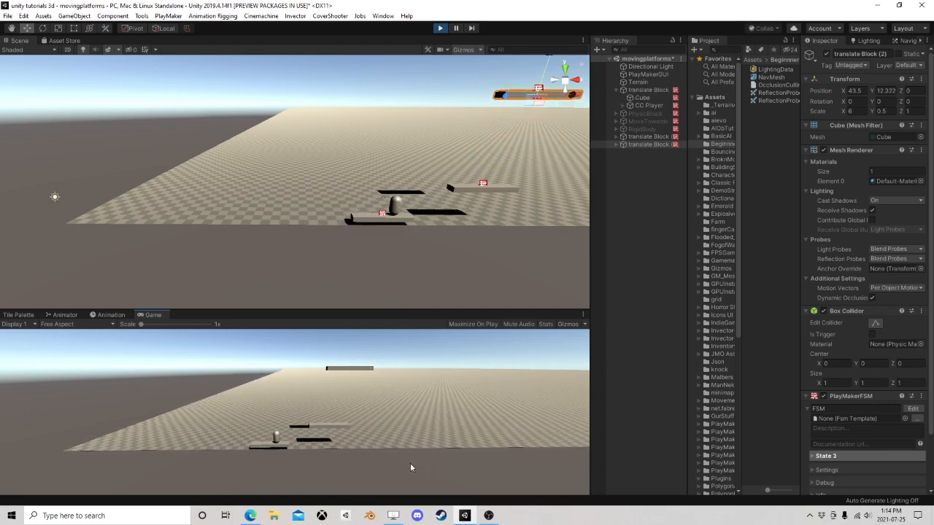
pyautogui.press('space')
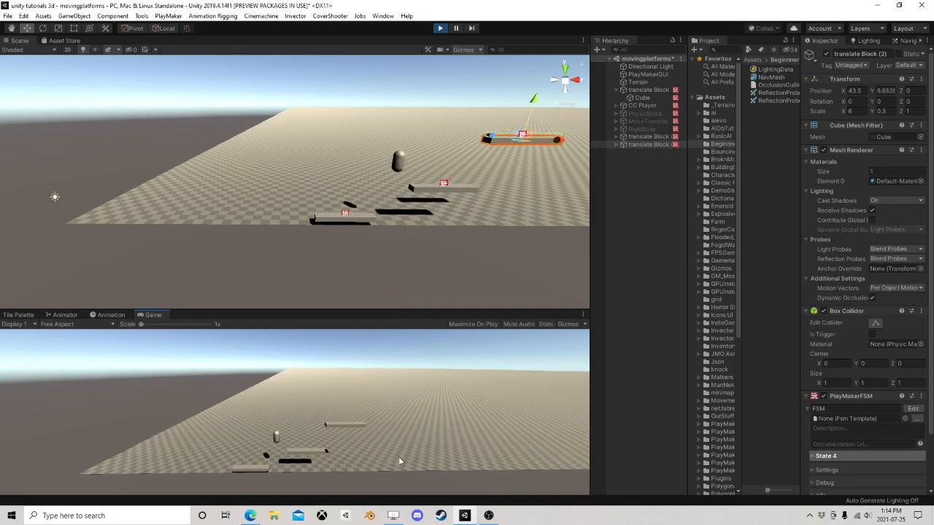
pyautogui.press('d')
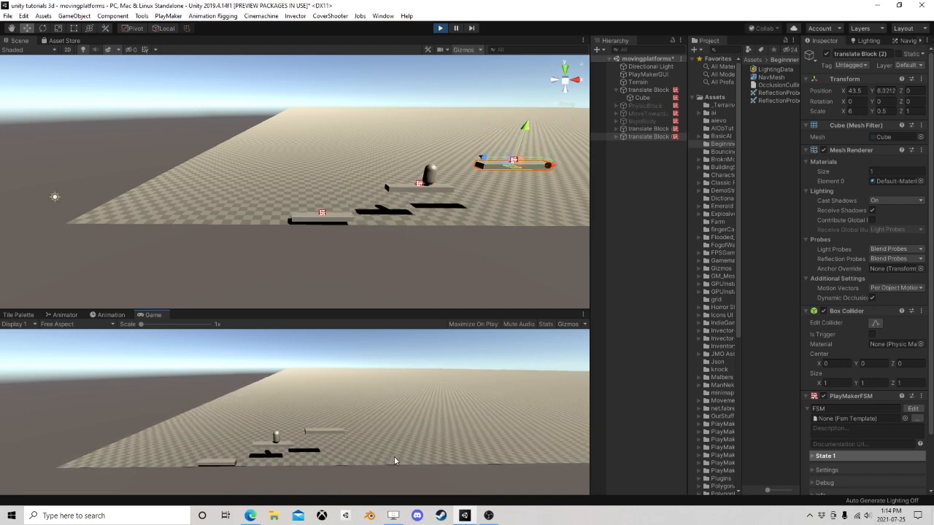
pyautogui.press('space')
pyautogui.press('d')
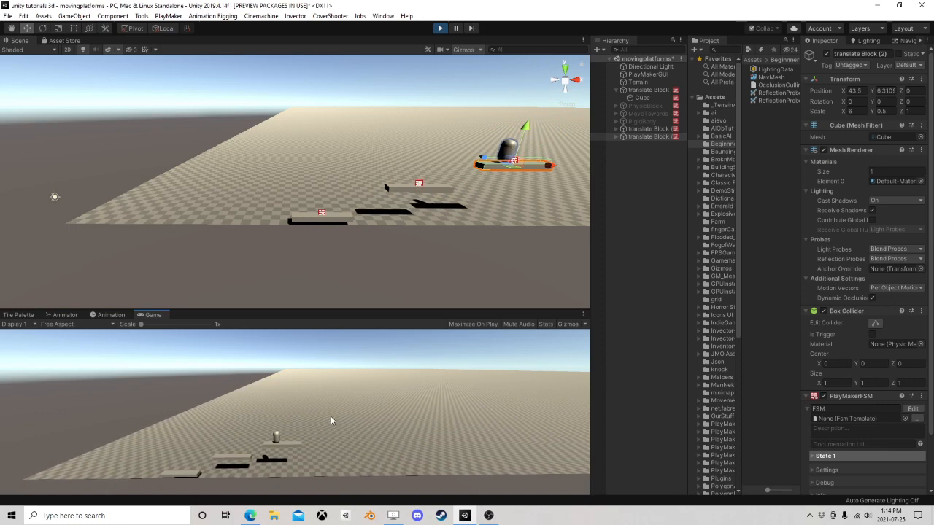
# Test jumping CC Player back down to the ground, walking against the lowest block's side and remounting it
pyautogui.press('a')
pyautogui.press('space')
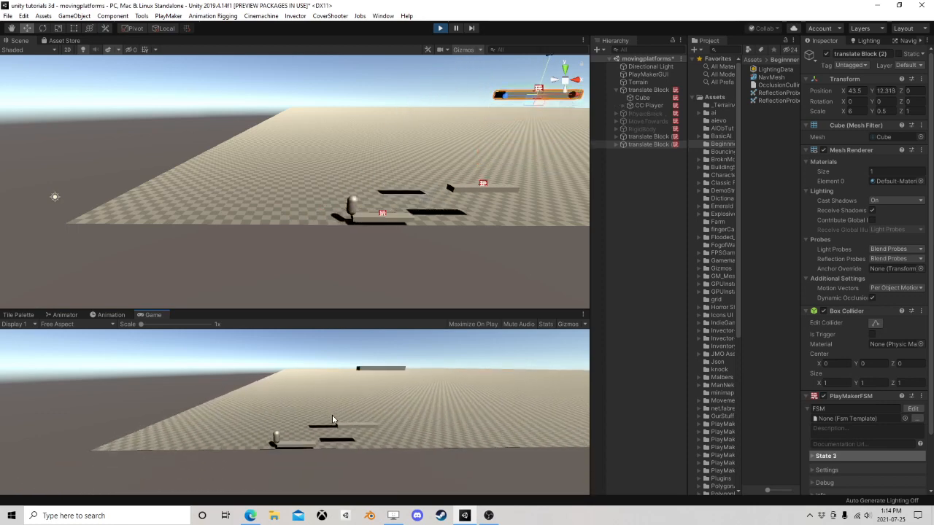
pyautogui.press('a')
pyautogui.press('space')
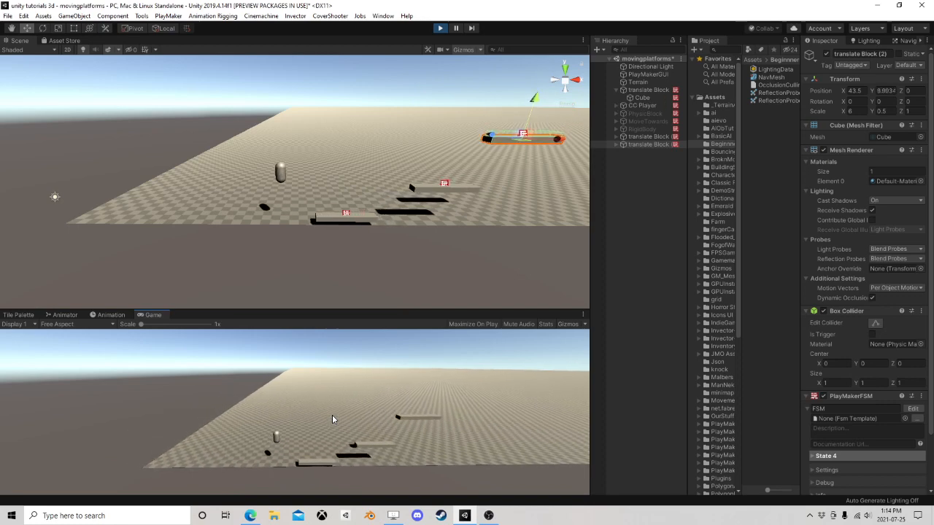
pyautogui.press('d')
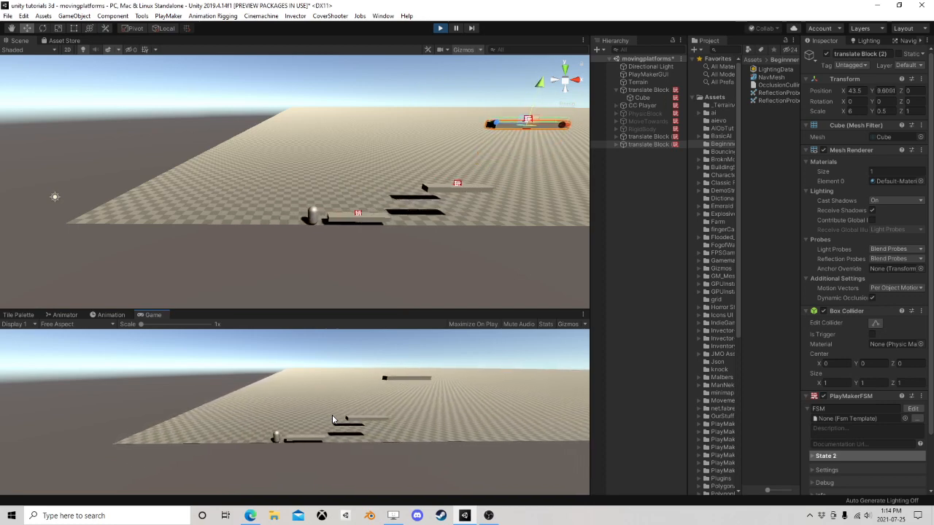
pyautogui.press('d')
pyautogui.press('d')
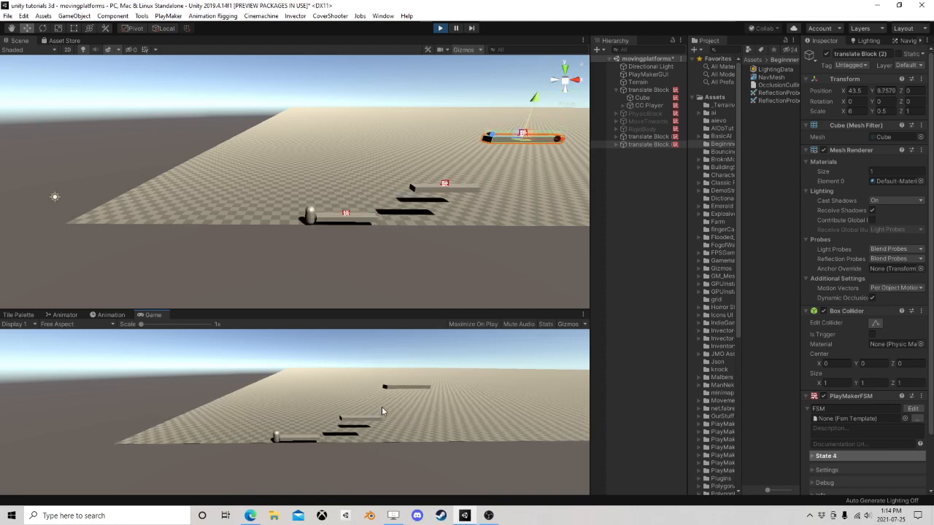
pyautogui.press('a')
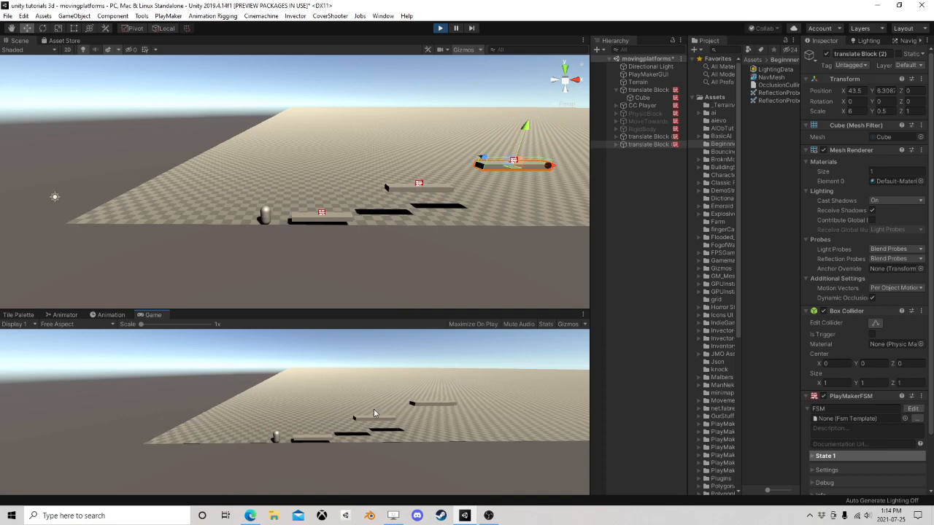
pyautogui.press('space')
pyautogui.press('d')
pyautogui.press('d')
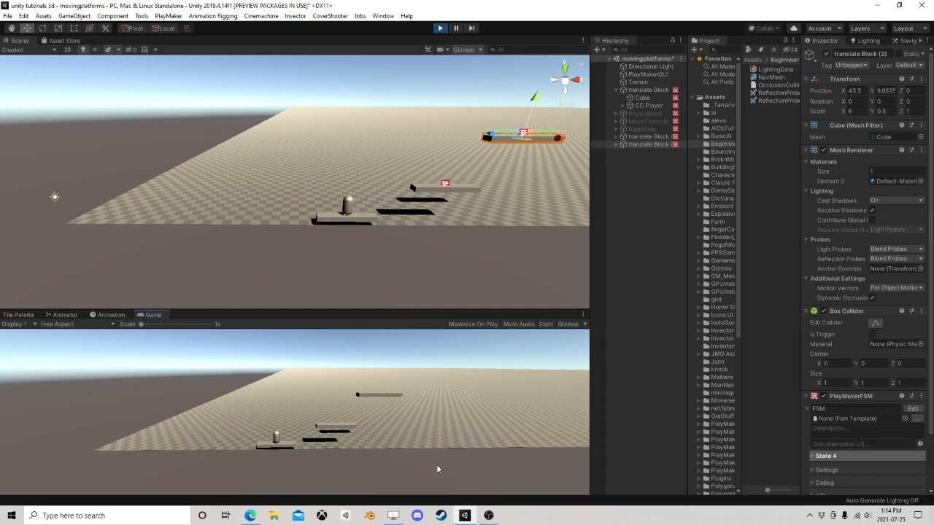
# Enlarge the Game view and take a screen snip of CC Player and the three platforms
pyautogui.moveTo(488, 511)
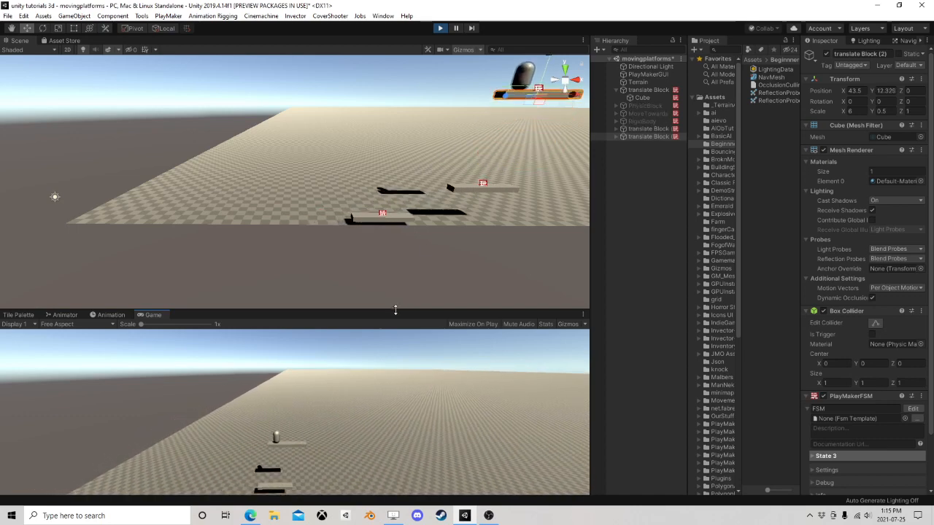
pyautogui.moveTo(394, 311); pyautogui.dragTo(390, 144)
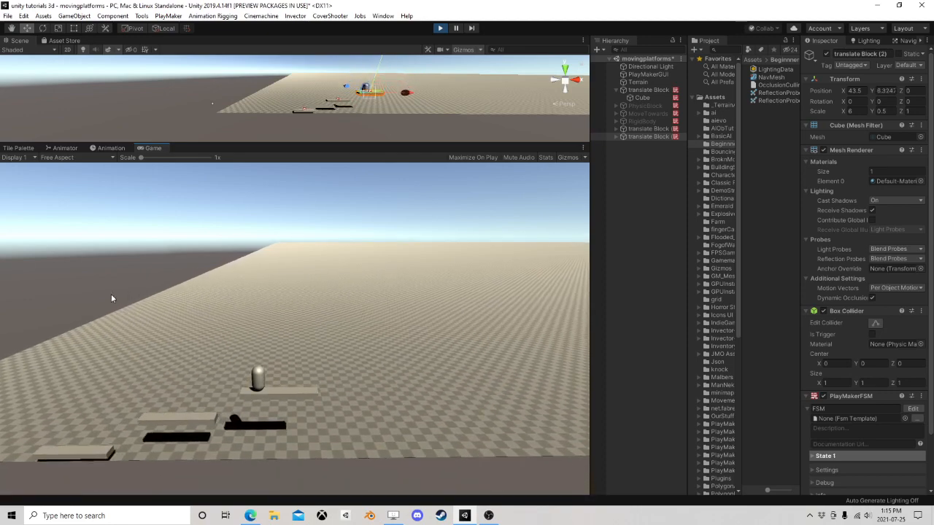
pyautogui.press('super+shift+s')
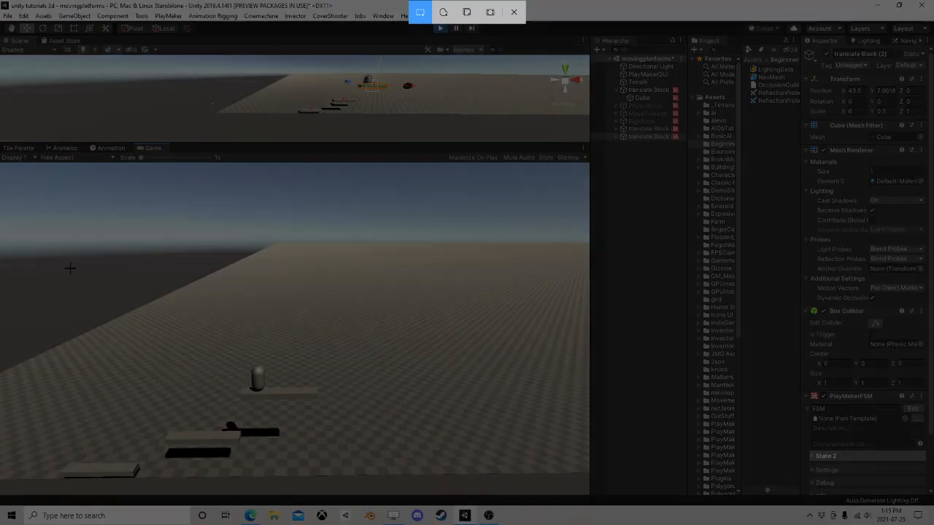
pyautogui.moveTo(64, 268); pyautogui.dragTo(374, 478)
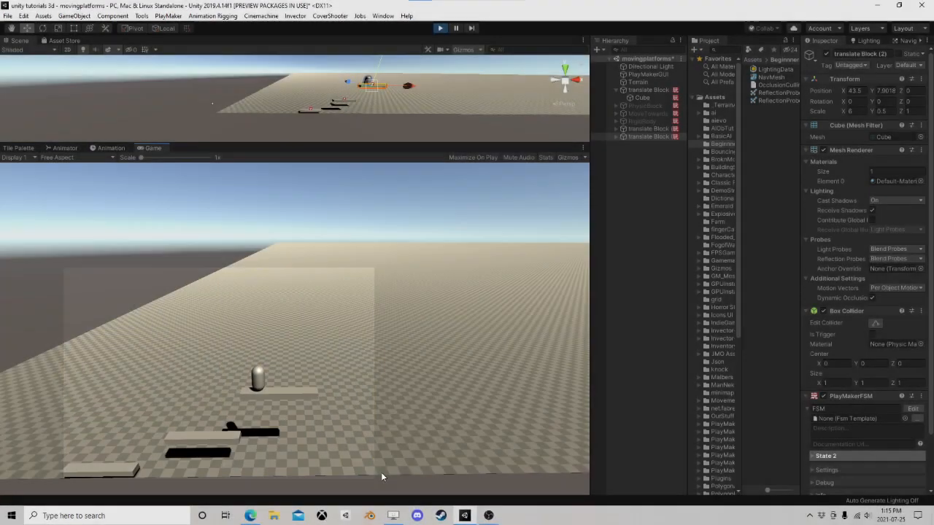